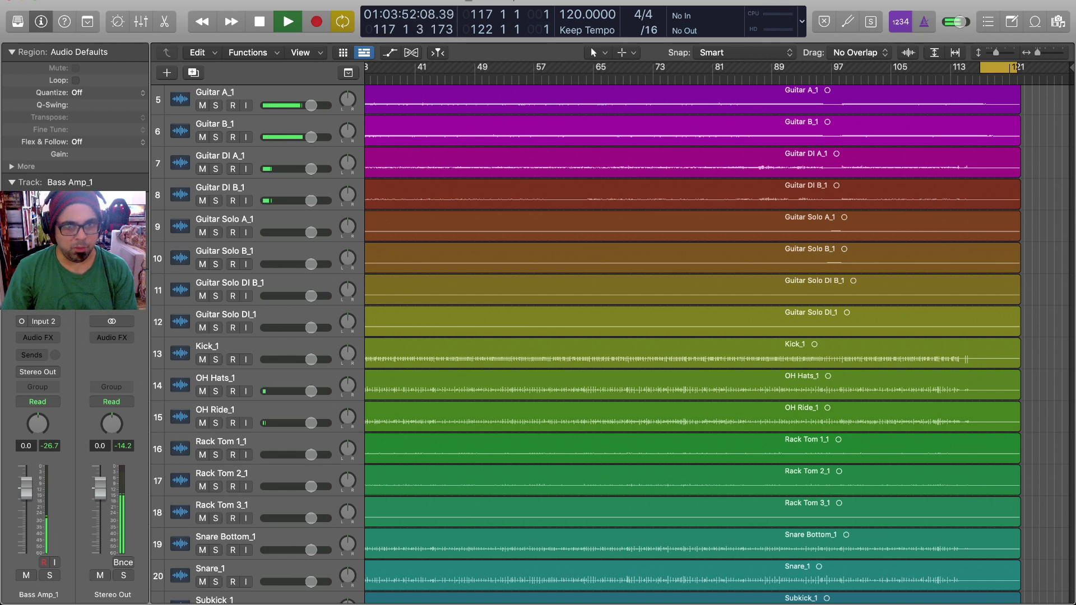
Step: Stop playback with the full length of the song visible
{"action": "scroll", "coordinate": [692, 336], "scroll_direction": "down", "scroll_amount": 2}
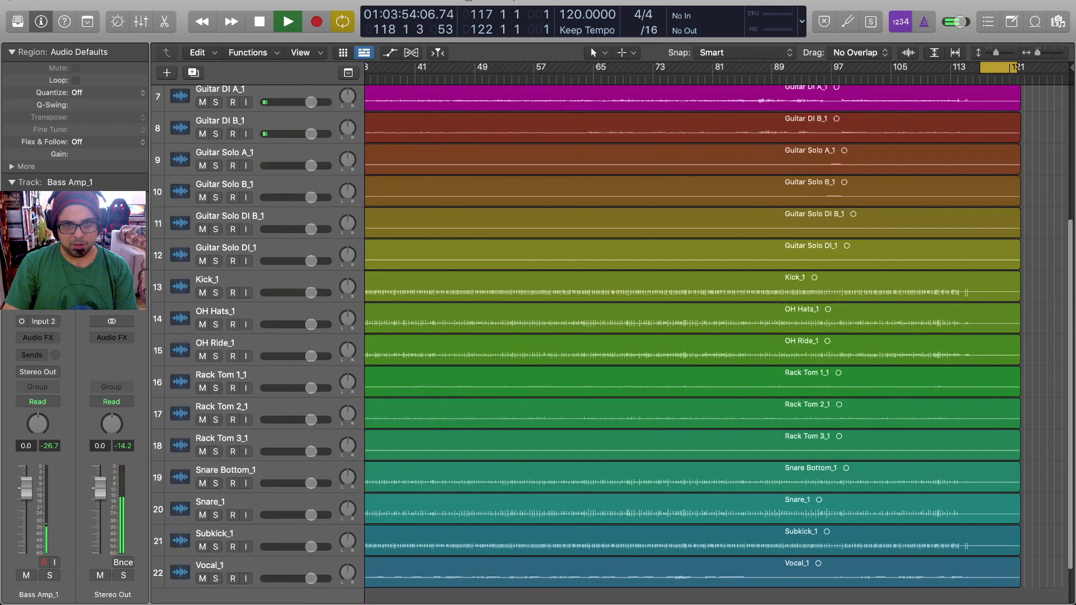
{"action": "key", "text": "super+Left"}
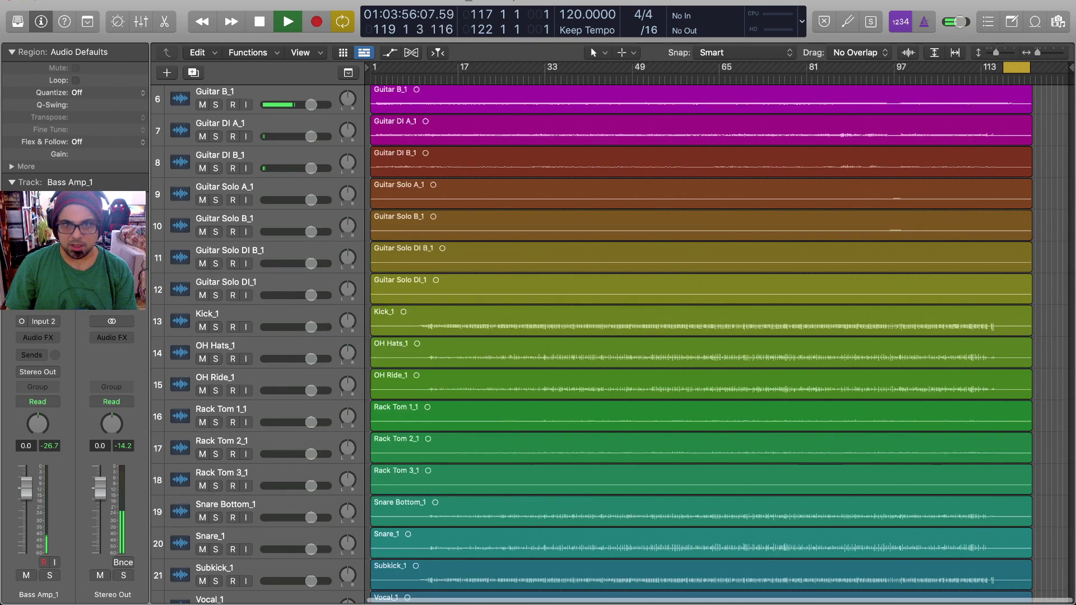
{"action": "key", "text": "space"}
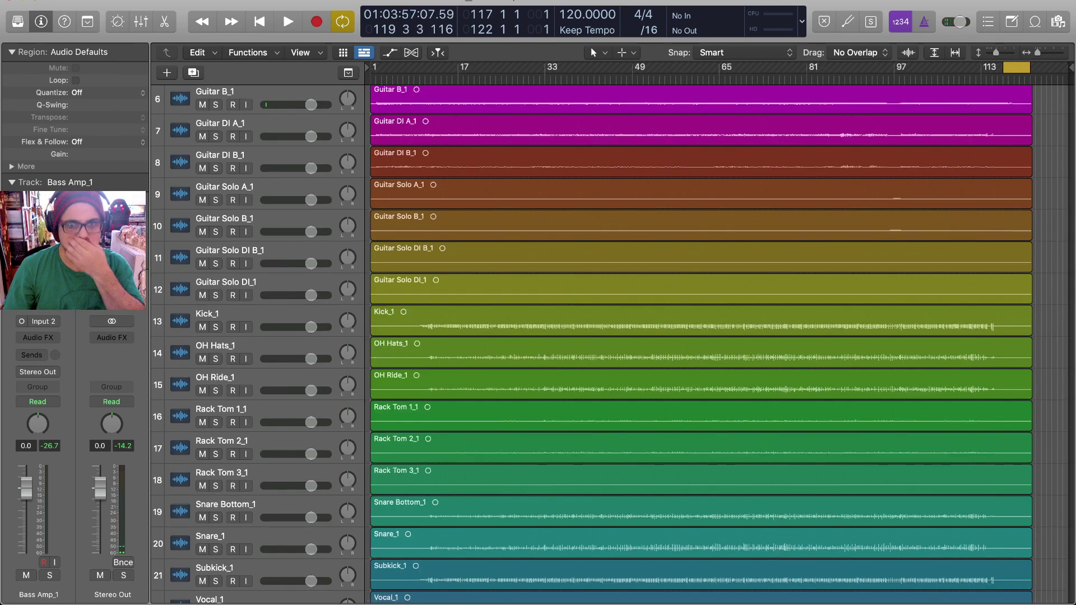
Step: Turn off cycle mode and return the playhead to the beginning of the project
{"action": "scroll", "coordinate": [616, 336], "scroll_direction": "down", "scroll_amount": 3}
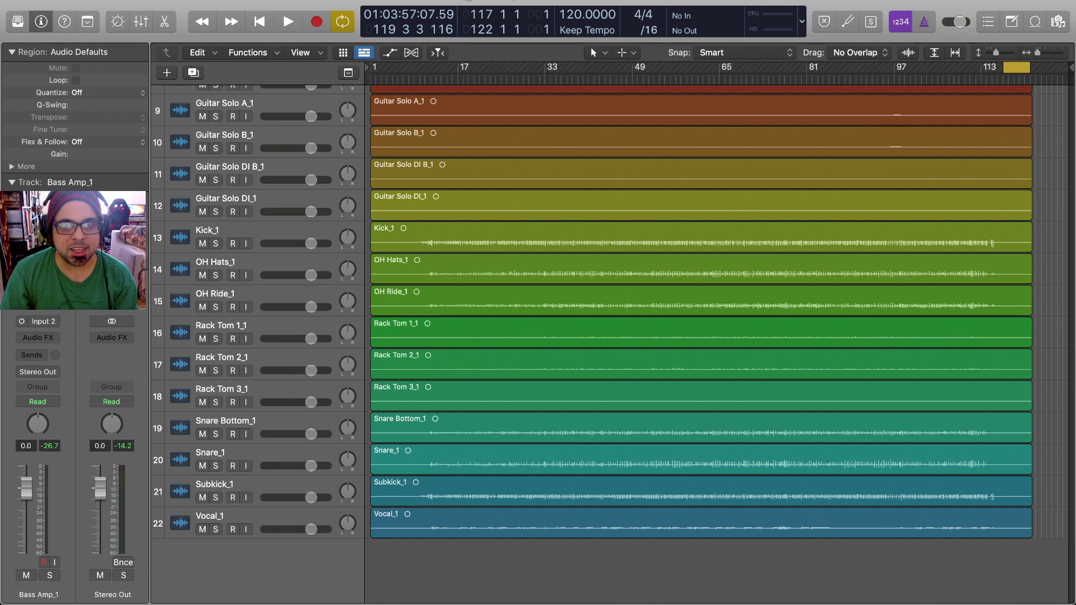
{"action": "scroll", "coordinate": [720, 336], "scroll_direction": "left", "scroll_amount": 1}
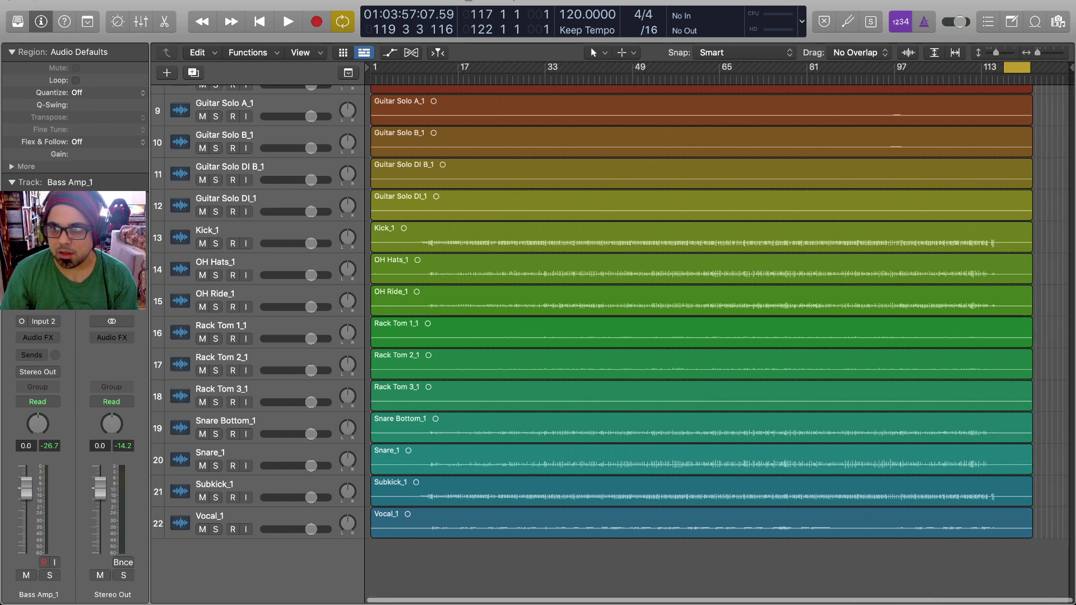
{"action": "key", "text": "c"}
{"action": "key", "text": "Return"}
Step: Look through the whole track list from Bass Amp_1 to Vocal_1 to check the current track order
{"action": "scroll", "coordinate": [617, 337], "scroll_direction": "up", "scroll_amount": 6}
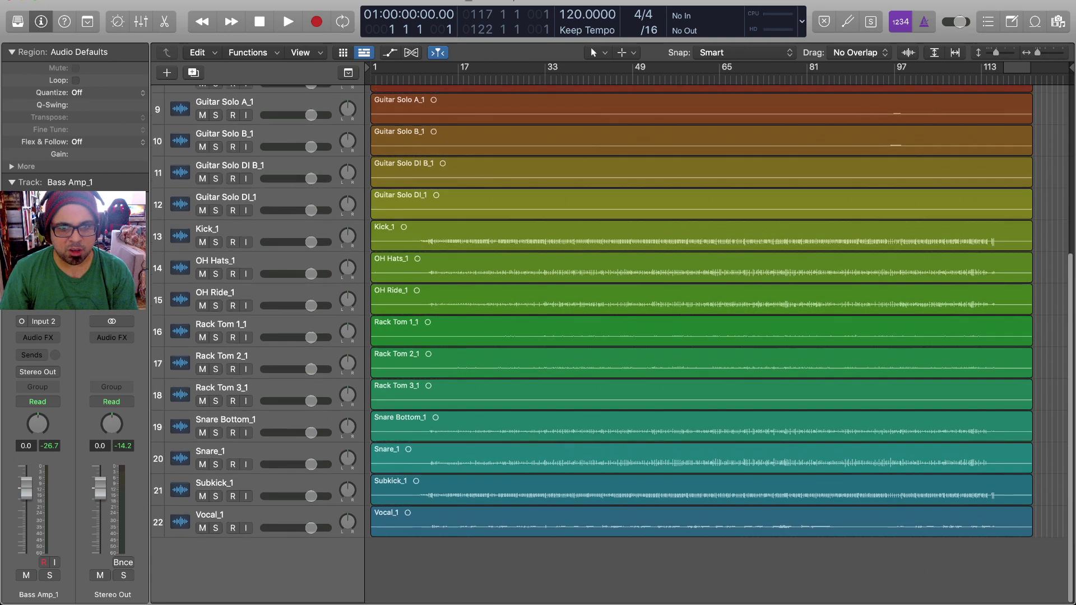
{"action": "scroll", "coordinate": [700, 342], "scroll_direction": "down", "scroll_amount": 8}
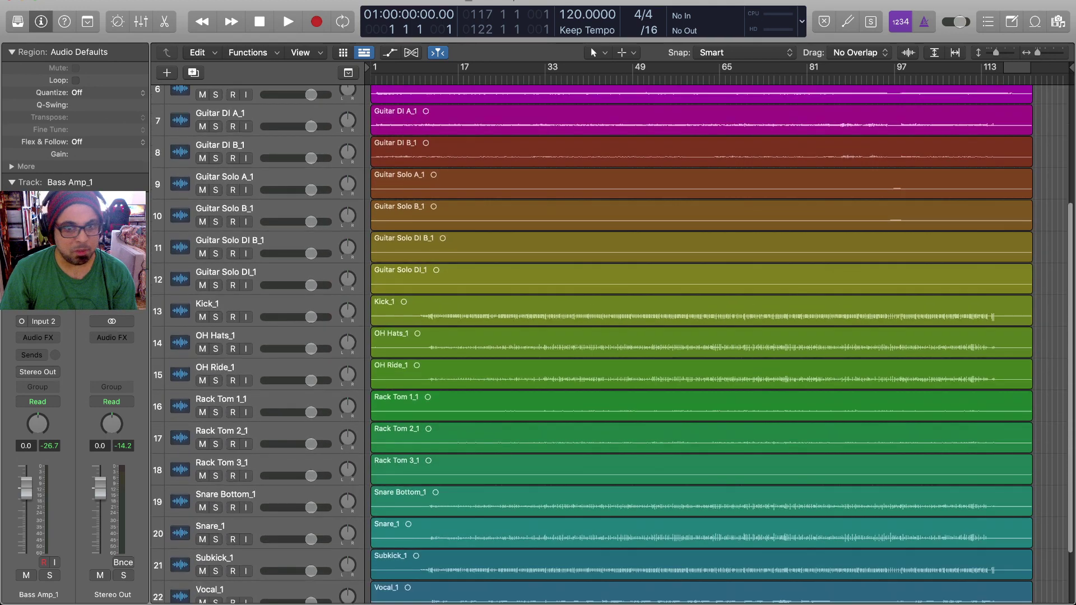
{"action": "scroll", "coordinate": [701, 342], "scroll_direction": "up", "scroll_amount": 6}
{"action": "scroll", "coordinate": [701, 342], "scroll_direction": "up", "scroll_amount": 2}
{"action": "scroll", "coordinate": [700, 342], "scroll_direction": "down", "scroll_amount": 5}
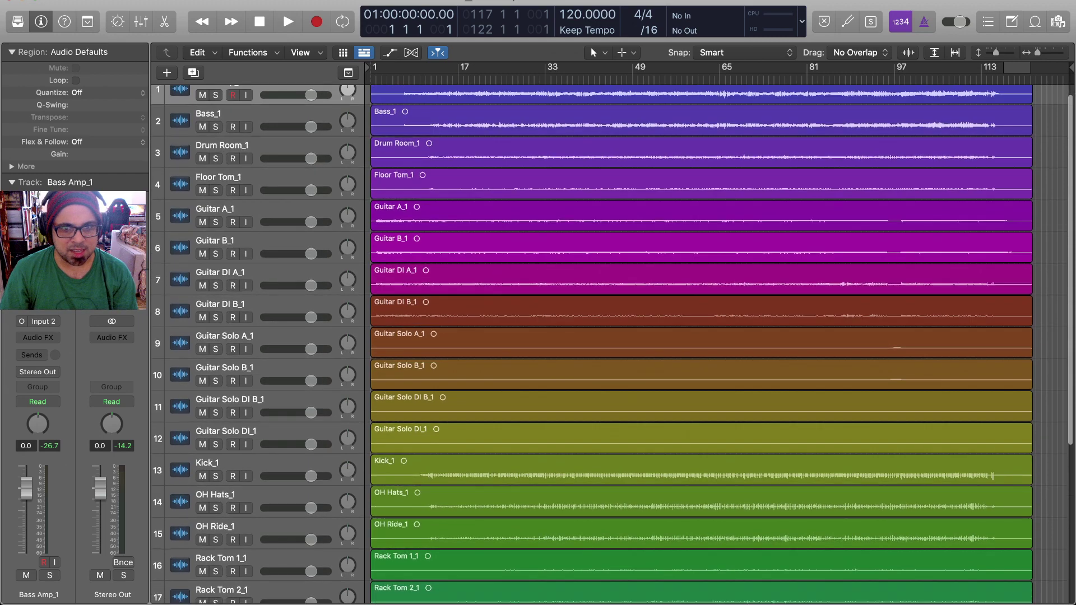
{"action": "scroll", "coordinate": [700, 342], "scroll_direction": "down", "scroll_amount": 3}
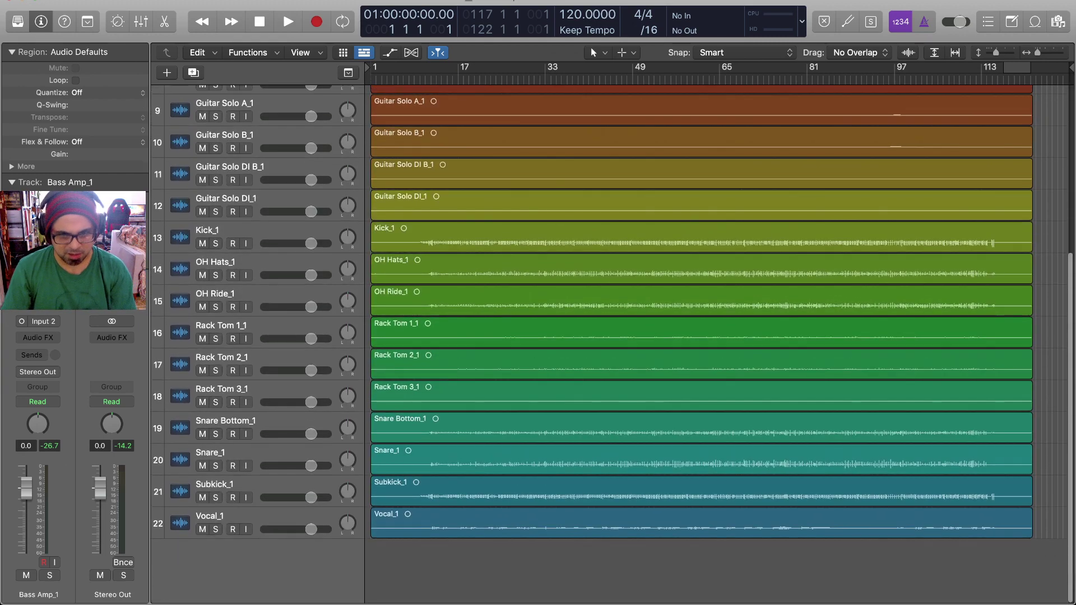
{"action": "scroll", "coordinate": [700, 341], "scroll_direction": "up", "scroll_amount": 4}
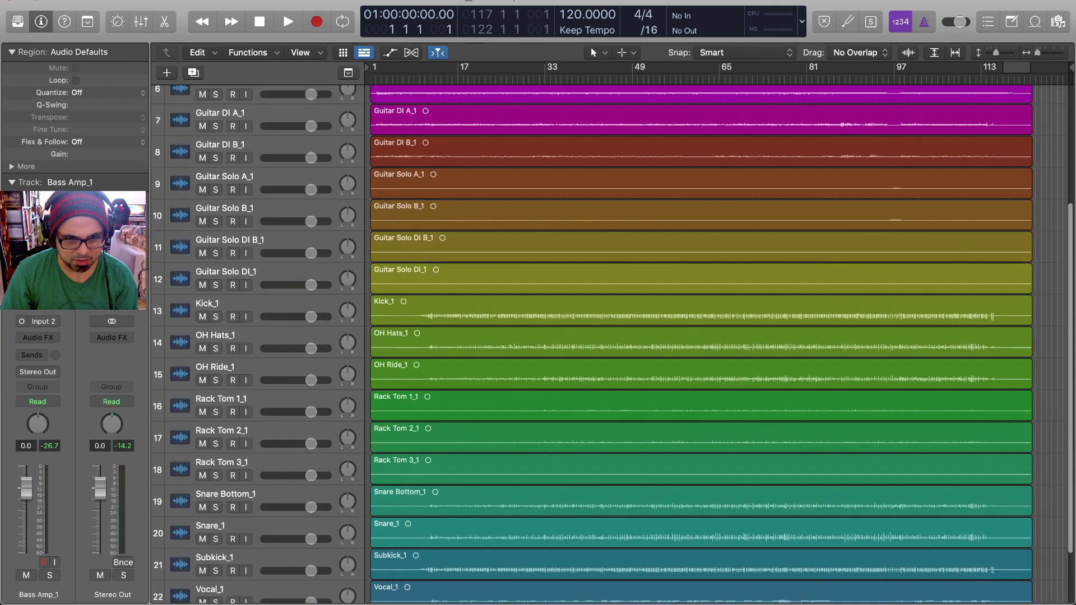
{"action": "scroll", "coordinate": [700, 342], "scroll_direction": "up", "scroll_amount": 4}
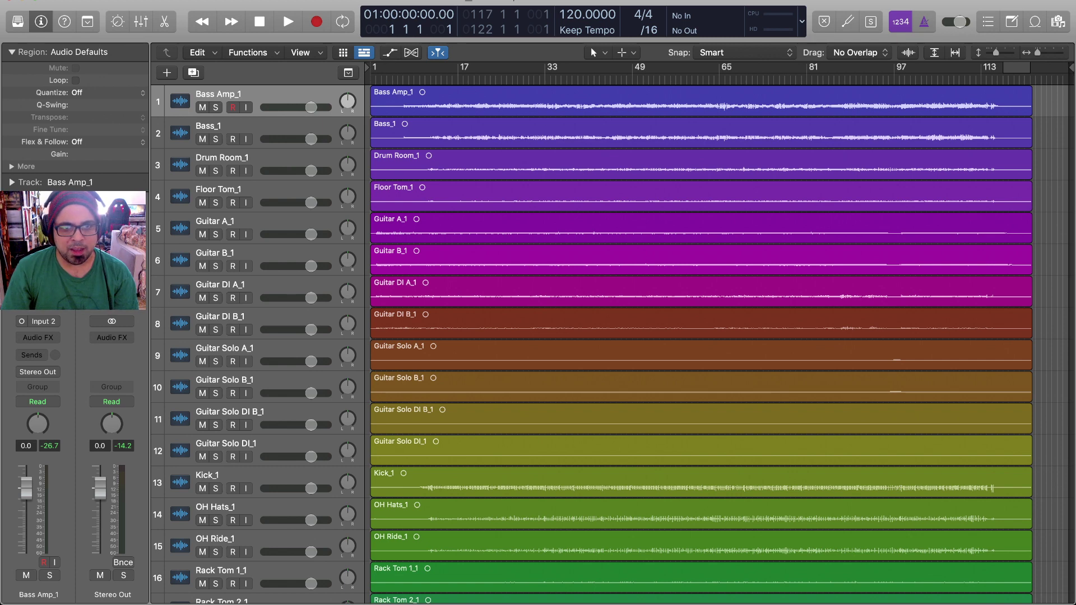
Step: Move the Drum Room_1 and Floor Tom_1 tracks to the top of the track list, and place Kick_1 above them
{"action": "left_click_drag", "start_coordinate": [181, 164], "coordinate": [180, 98]}
{"action": "left_click_drag", "start_coordinate": [180, 196], "coordinate": [180, 115]}
{"action": "scroll", "coordinate": [611, 344], "scroll_direction": "down", "scroll_amount": 1}
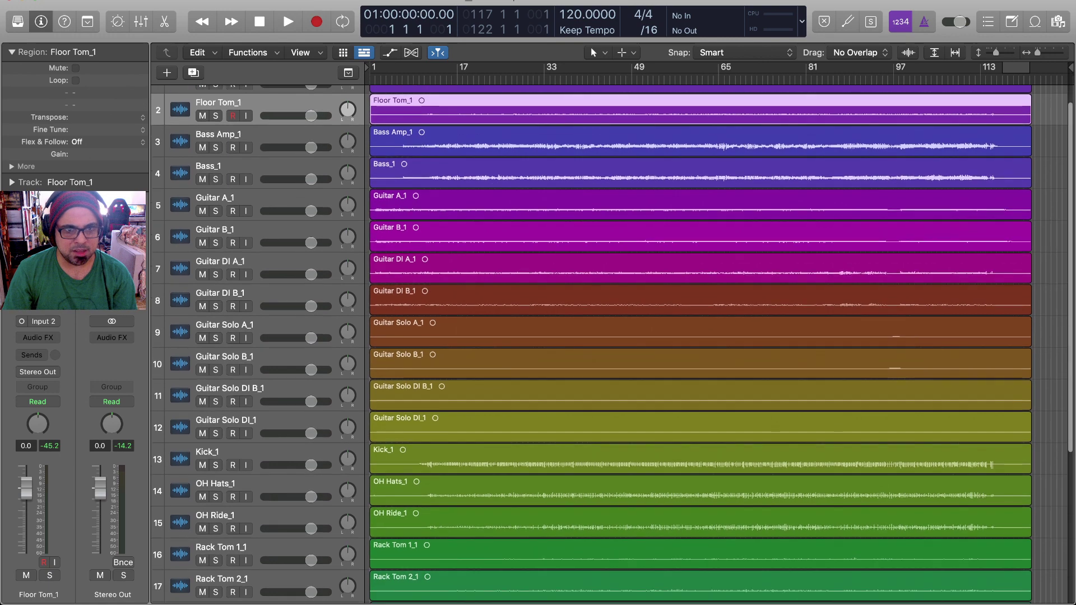
{"action": "scroll", "coordinate": [611, 344], "scroll_direction": "down", "scroll_amount": 1}
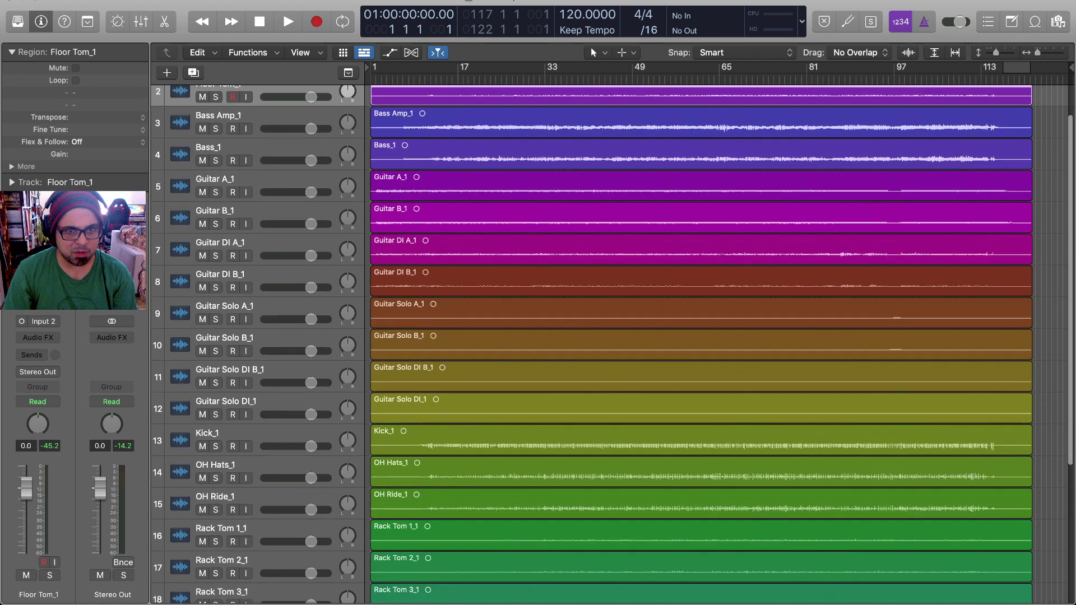
{"action": "scroll", "coordinate": [611, 344], "scroll_direction": "down", "scroll_amount": 2}
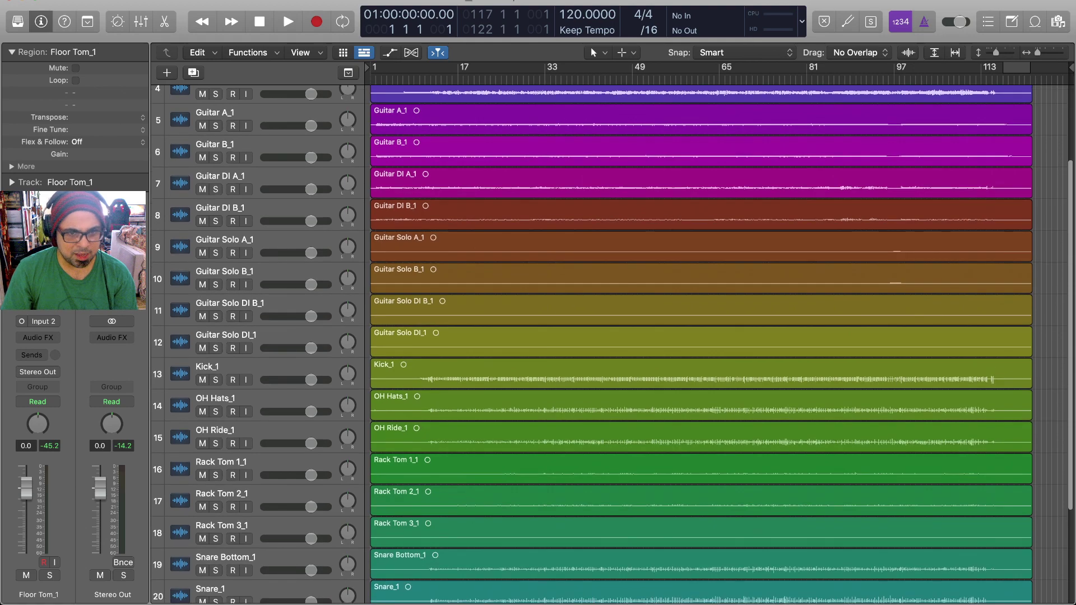
{"action": "left_click_drag", "start_coordinate": [191, 370], "coordinate": [190, 180]}
{"action": "scroll", "coordinate": [191, 180], "scroll_direction": "up", "scroll_amount": 2}
{"action": "scroll", "coordinate": [190, 180], "scroll_direction": "up", "scroll_amount": 1}
{"action": "left_click_drag", "start_coordinate": [191, 288], "coordinate": [190, 93]}
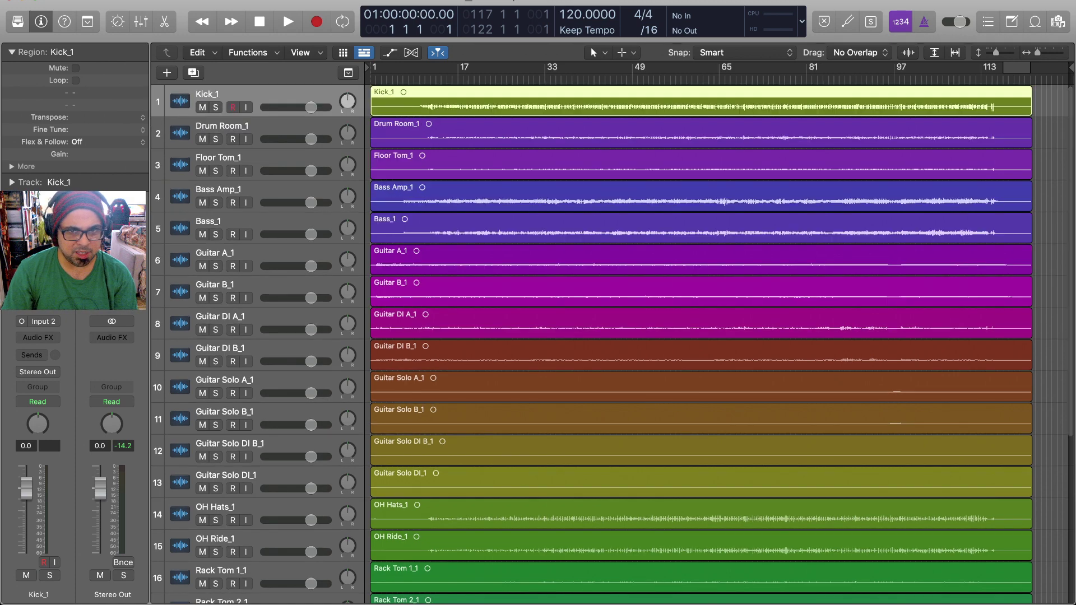
Step: Move the OH Hats_1 track up to sit directly below Floor Tom_1
{"action": "scroll", "coordinate": [190, 92], "scroll_direction": "down", "scroll_amount": 3}
{"action": "scroll", "coordinate": [611, 345], "scroll_direction": "down", "scroll_amount": 2}
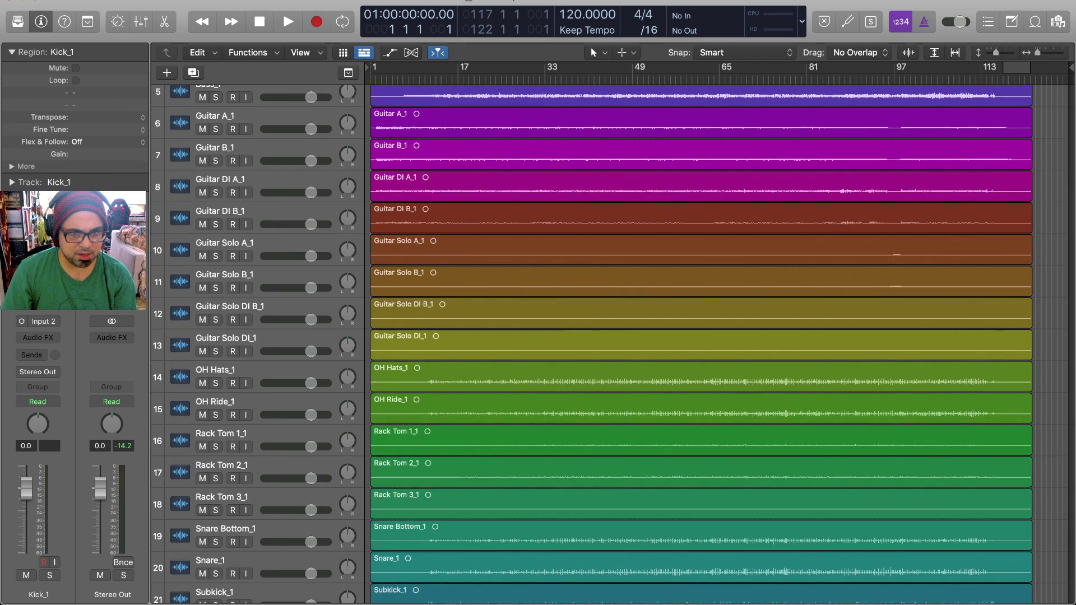
{"action": "left_click_drag", "start_coordinate": [213, 371], "coordinate": [213, 93]}
{"action": "scroll", "coordinate": [213, 93], "scroll_direction": "up", "scroll_amount": 4}
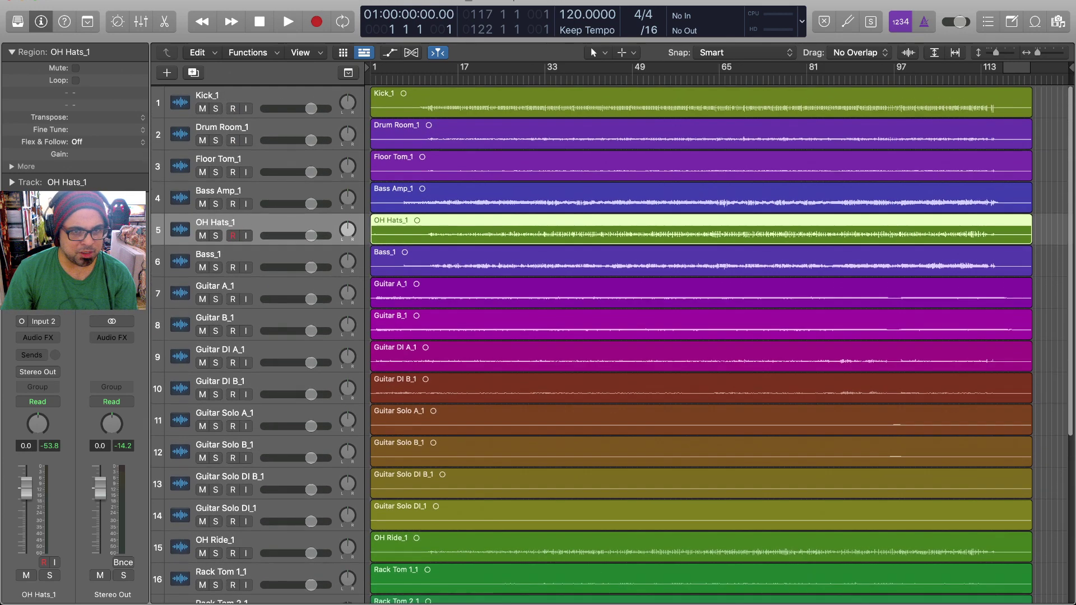
{"action": "left_click_drag", "start_coordinate": [213, 227], "coordinate": [213, 191]}
Step: Move the seven tracks from OH Ride_1 through Subkick_1 together to directly below OH Hats_1
{"action": "scroll", "coordinate": [213, 337], "scroll_direction": "down", "scroll_amount": 4}
{"action": "scroll", "coordinate": [589, 344], "scroll_direction": "down", "scroll_amount": 1}
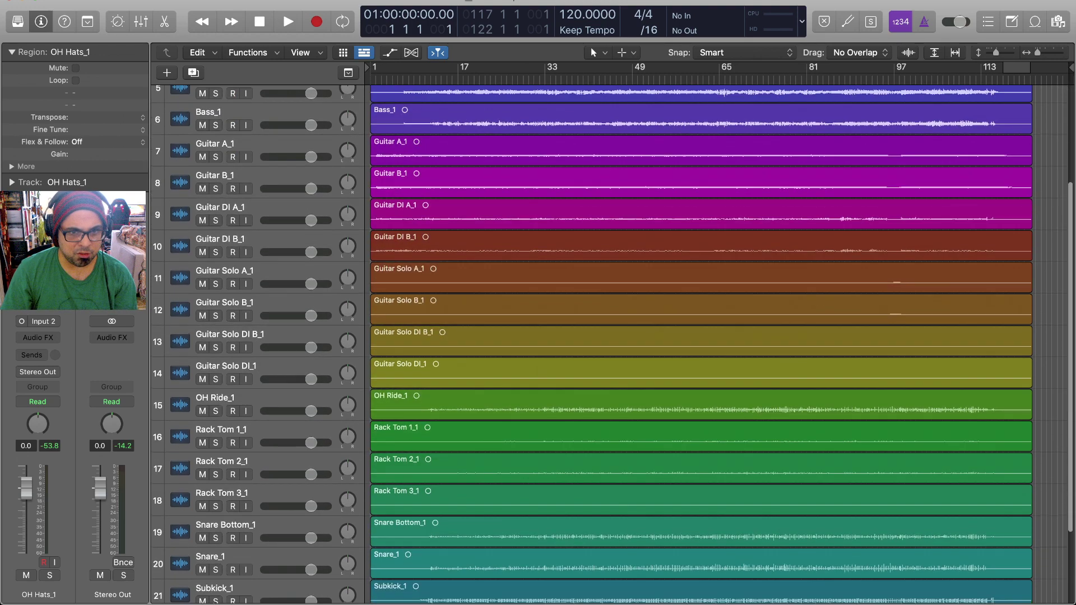
{"action": "left_click", "coordinate": [215, 398]}
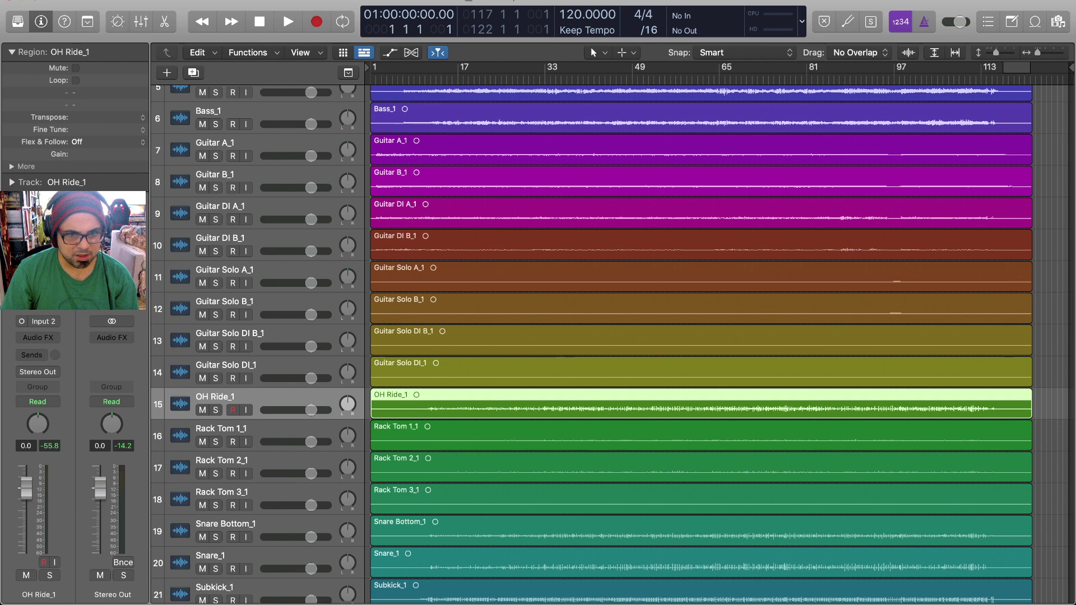
{"action": "scroll", "coordinate": [215, 448], "scroll_direction": "down", "scroll_amount": 1}
{"action": "left_click", "coordinate": [215, 575], "text": "shift"}
{"action": "scroll", "coordinate": [215, 575], "scroll_direction": "down", "scroll_amount": 1}
{"action": "scroll", "coordinate": [611, 344], "scroll_direction": "up", "scroll_amount": 2}
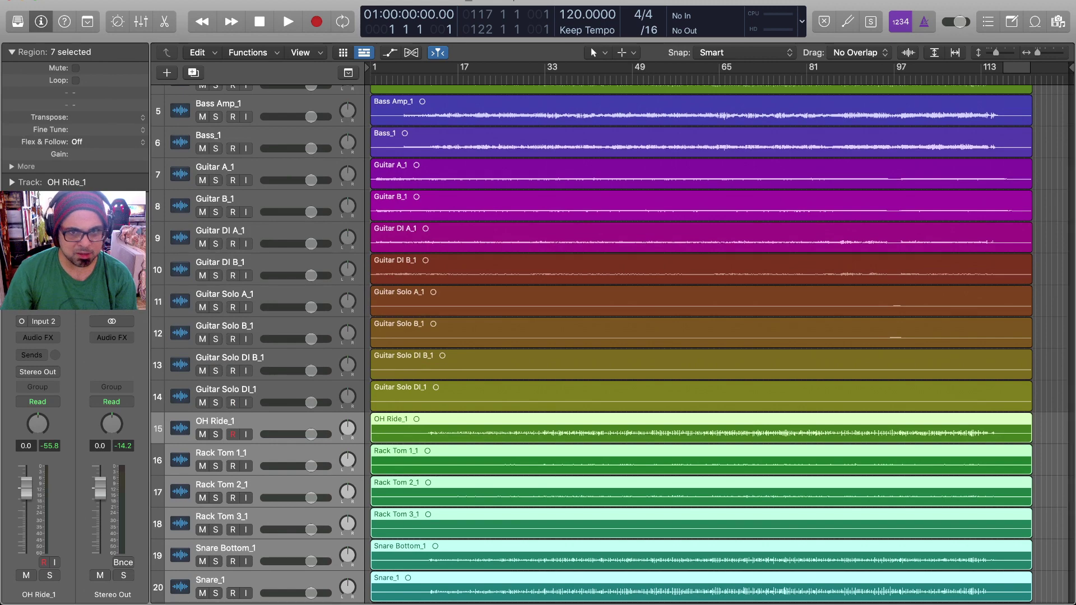
{"action": "left_click_drag", "start_coordinate": [215, 428], "coordinate": [216, 106]}
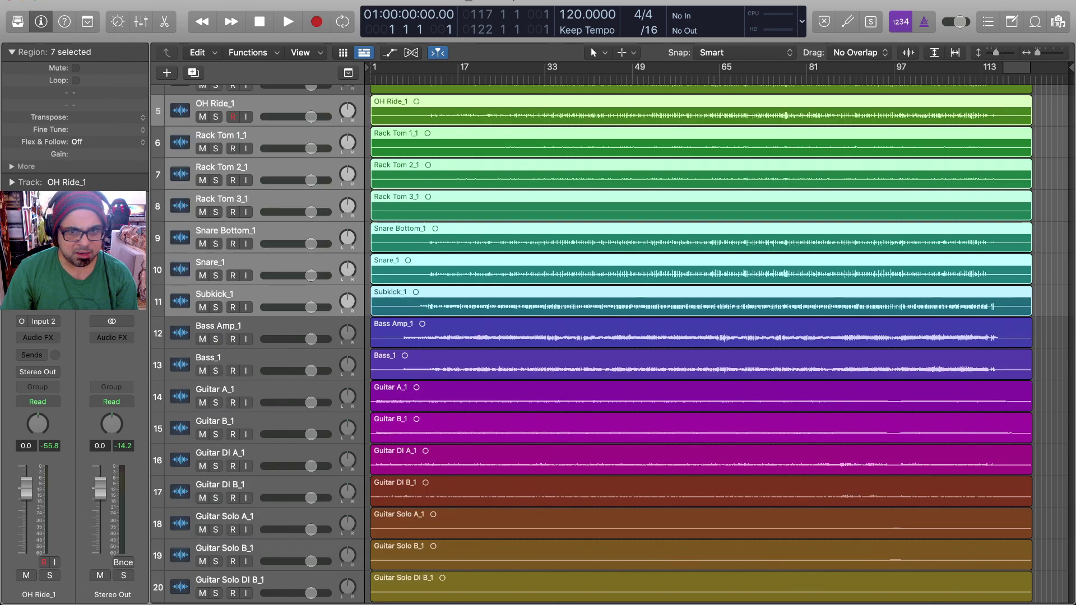
{"action": "scroll", "coordinate": [611, 344], "scroll_direction": "up", "scroll_amount": 4}
{"action": "scroll", "coordinate": [611, 344], "scroll_direction": "up", "scroll_amount": 1}
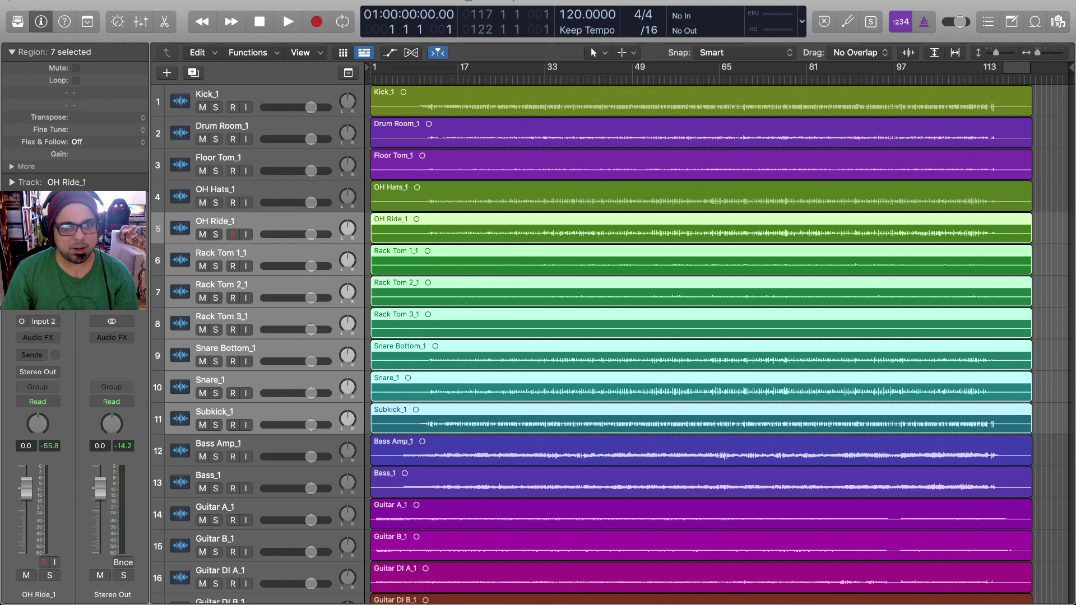
Step: Move the Subkick_1 track up to sit directly below Kick_1
{"action": "left_click", "coordinate": [224, 127]}
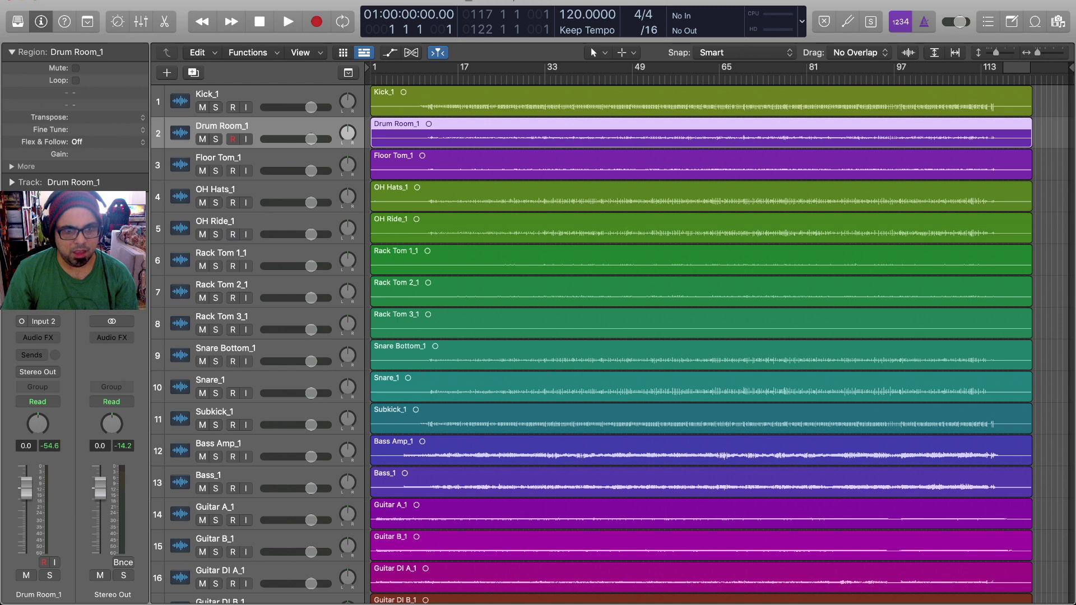
{"action": "left_click", "coordinate": [224, 412]}
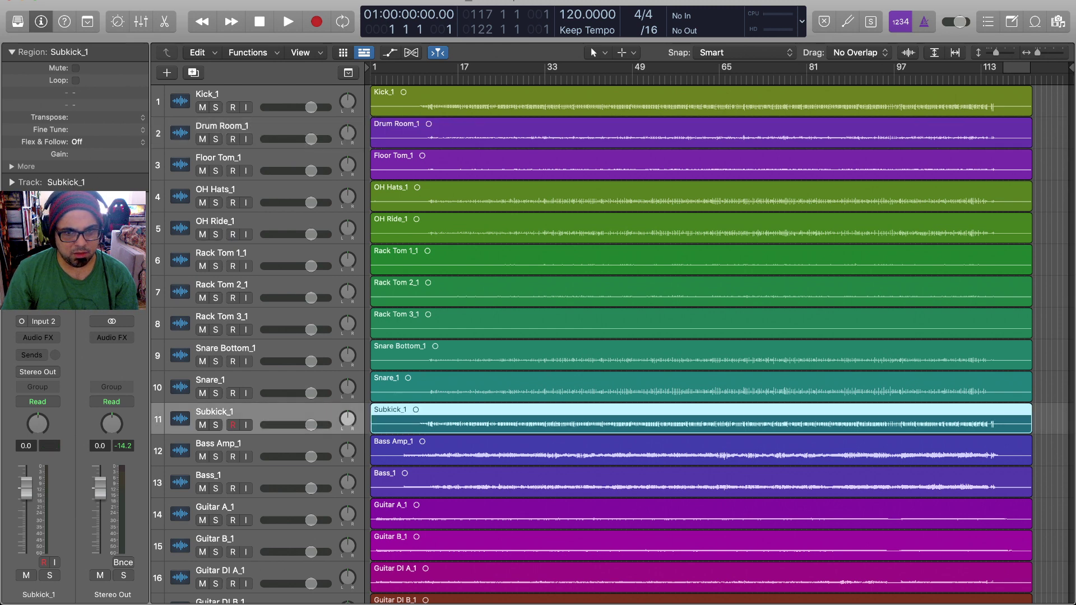
{"action": "left_click_drag", "start_coordinate": [224, 415], "coordinate": [225, 132]}
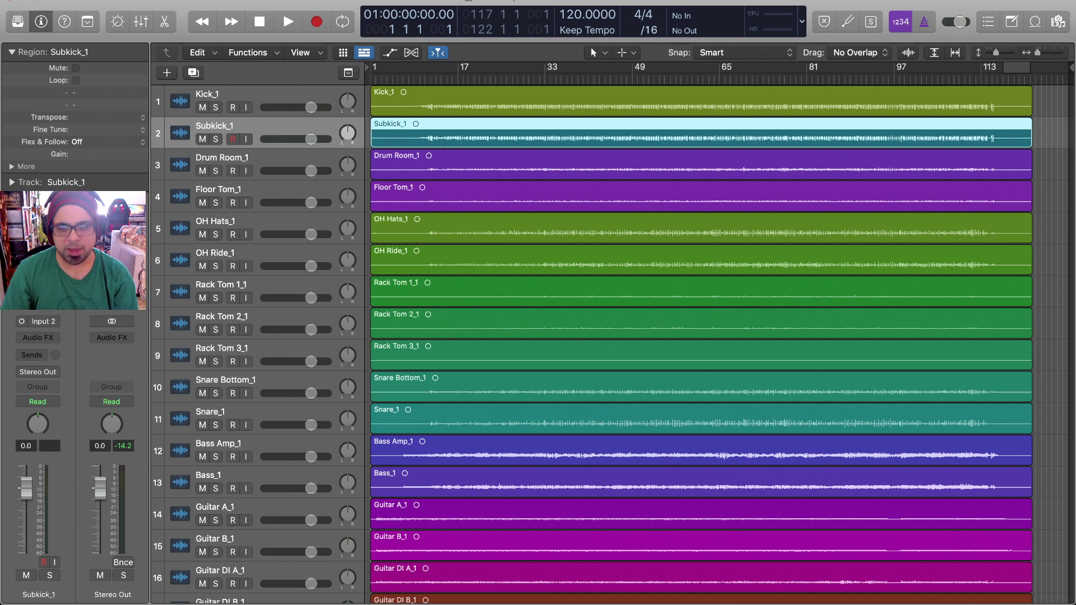
Step: Move Drum Room_1 to the end of the drum tracks, and place Snare_1 and Snare Bottom_1 directly below Subkick_1
{"action": "left_click", "coordinate": [224, 164]}
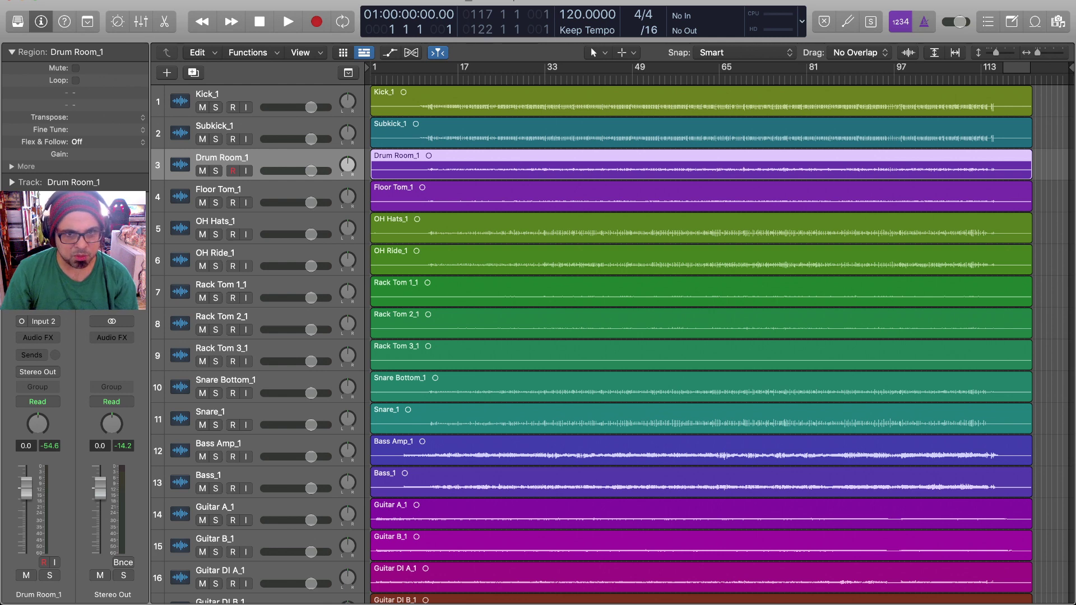
{"action": "left_click_drag", "start_coordinate": [225, 164], "coordinate": [224, 351]}
{"action": "left_click_drag", "start_coordinate": [221, 370], "coordinate": [221, 421]}
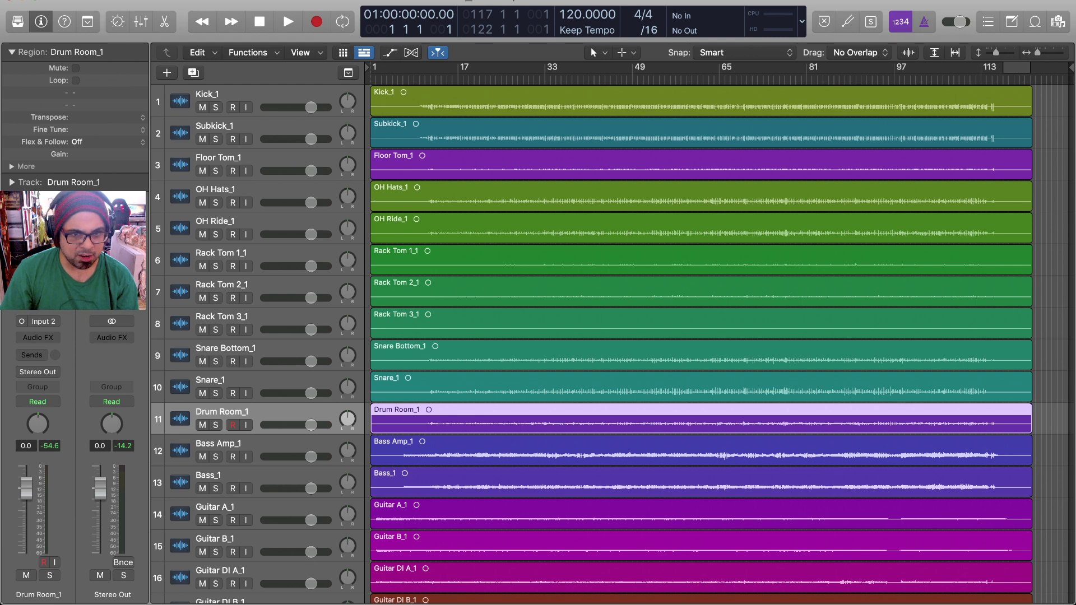
{"action": "left_click_drag", "start_coordinate": [221, 381], "coordinate": [222, 163]}
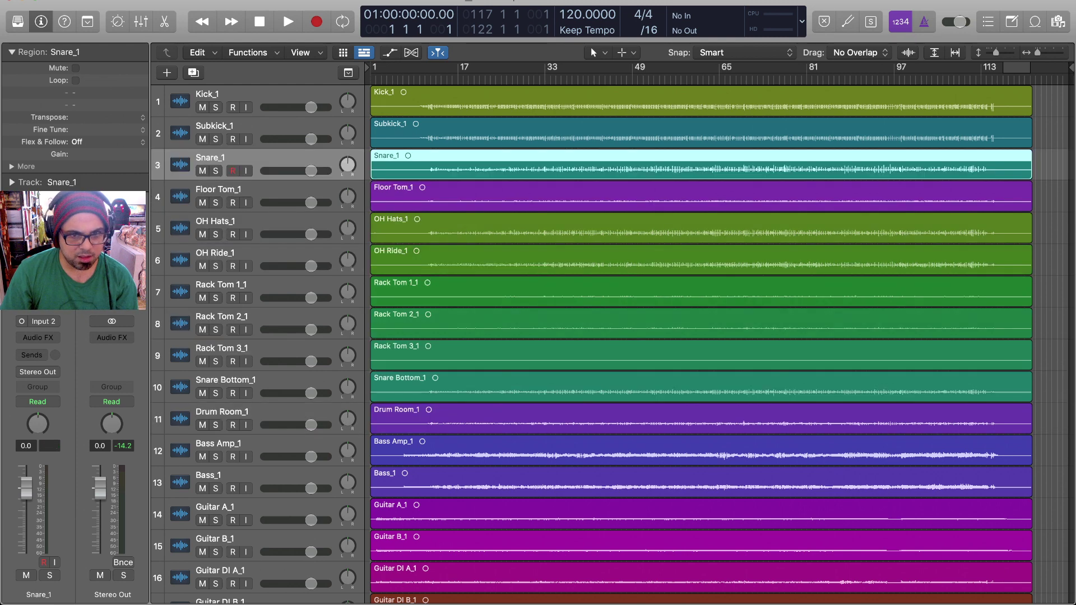
{"action": "left_click_drag", "start_coordinate": [222, 382], "coordinate": [221, 196]}
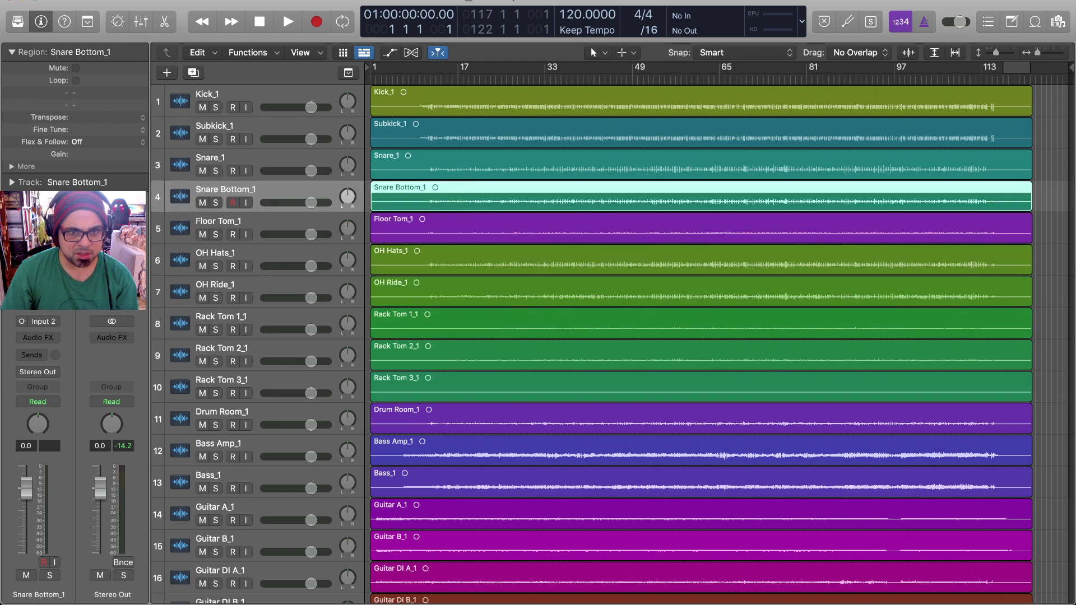
Step: Move Floor Tom_1, OH Hats_1 and OH Ride_1, in that order, between Rack Tom 3_1 and Drum Room_1
{"action": "left_click_drag", "start_coordinate": [221, 258], "coordinate": [221, 386]}
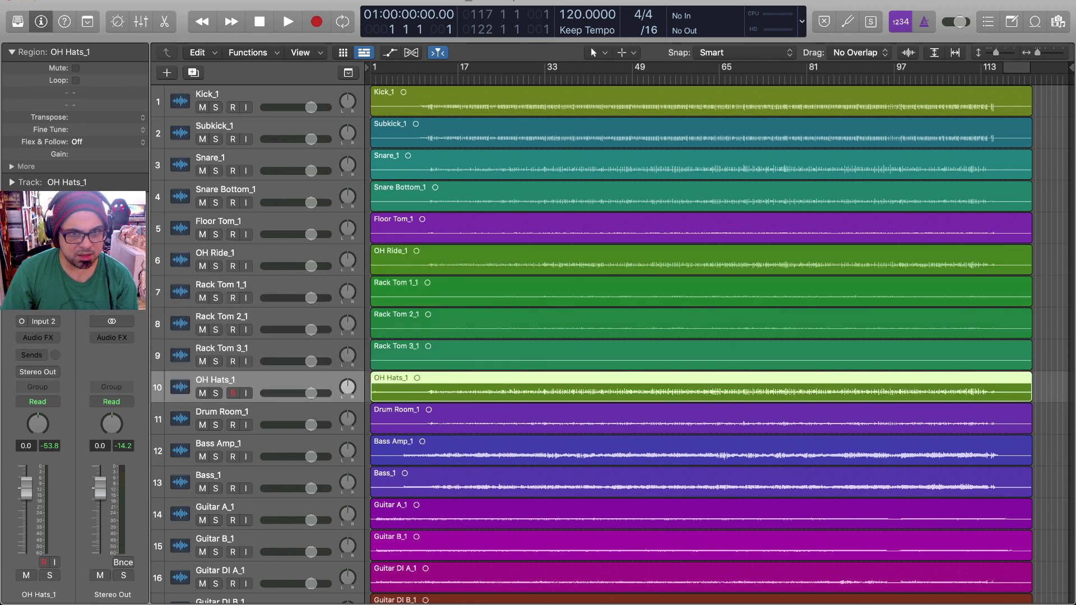
{"action": "left_click_drag", "start_coordinate": [221, 253], "coordinate": [222, 387]}
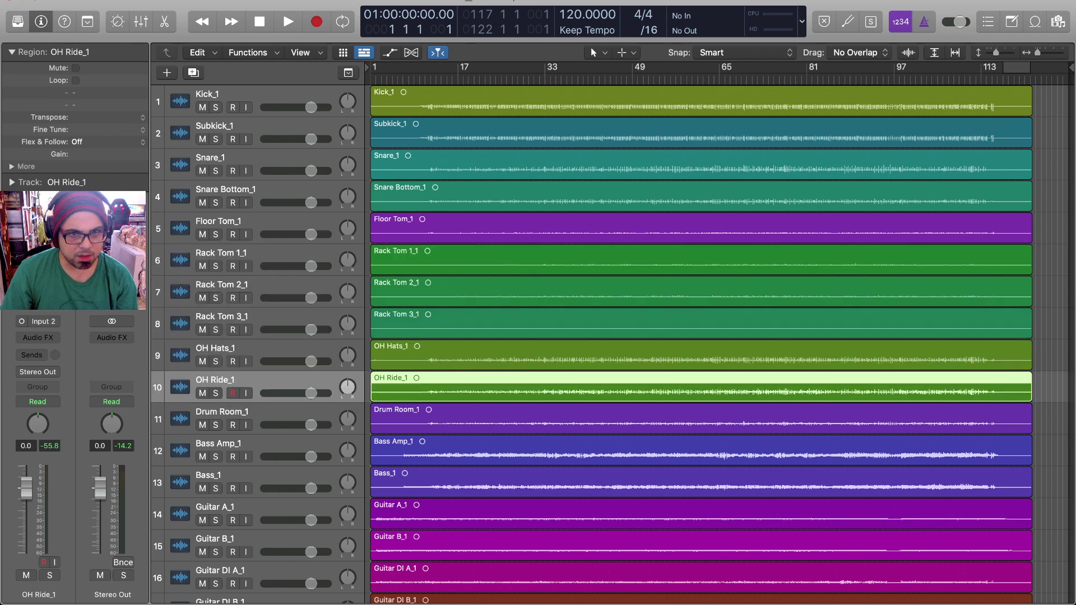
{"action": "left_click_drag", "start_coordinate": [221, 227], "coordinate": [221, 325]}
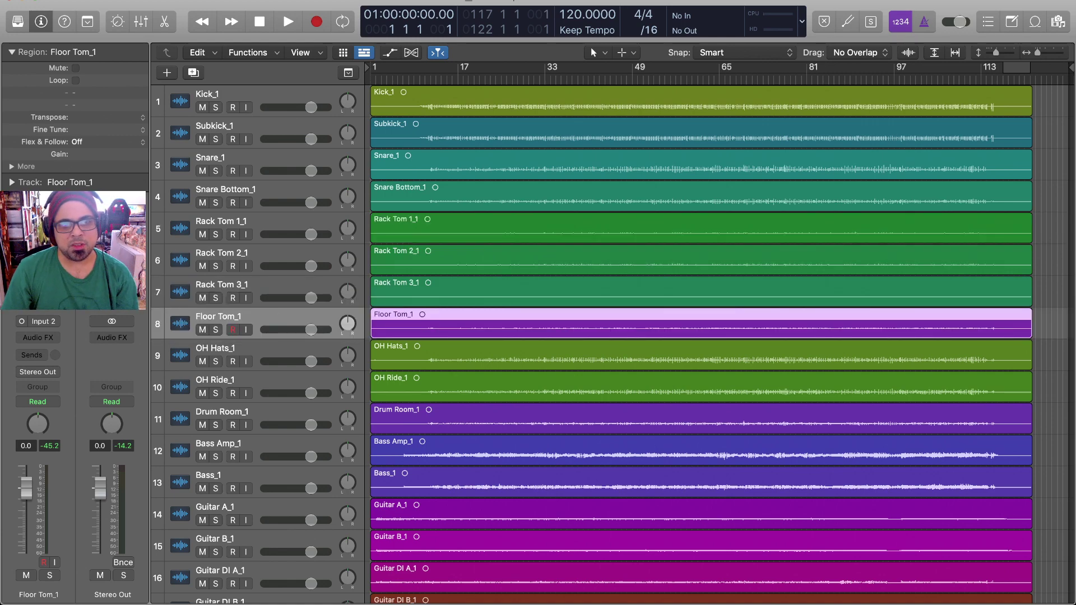
{"action": "scroll", "coordinate": [616, 336], "scroll_direction": "down", "scroll_amount": 2}
{"action": "scroll", "coordinate": [616, 336], "scroll_direction": "up", "scroll_amount": 2}
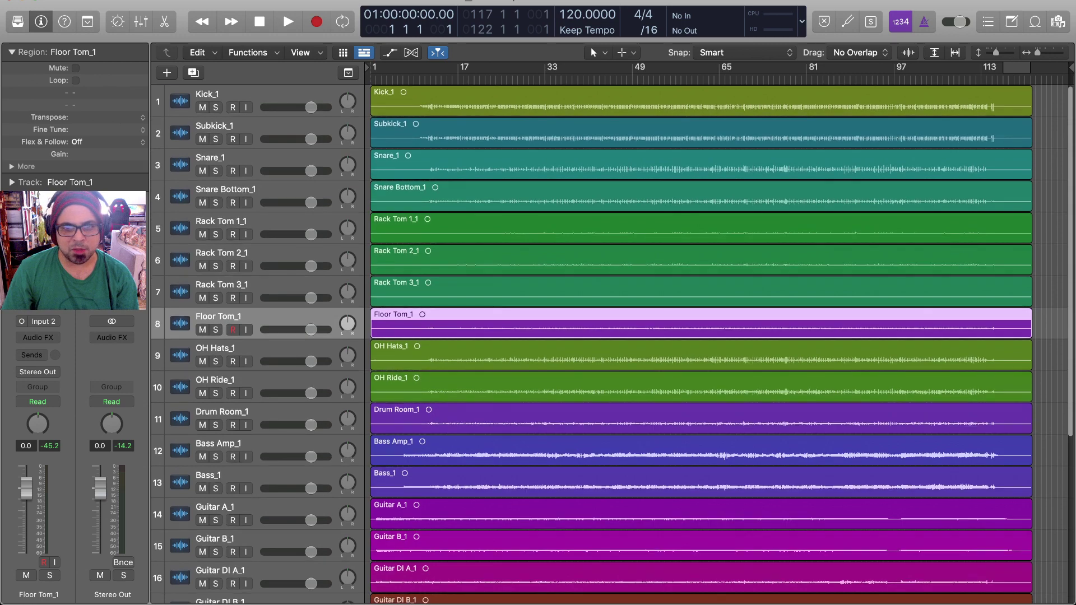
{"action": "scroll", "coordinate": [616, 336], "scroll_direction": "down", "scroll_amount": 3}
{"action": "scroll", "coordinate": [617, 336], "scroll_direction": "up", "scroll_amount": 3}
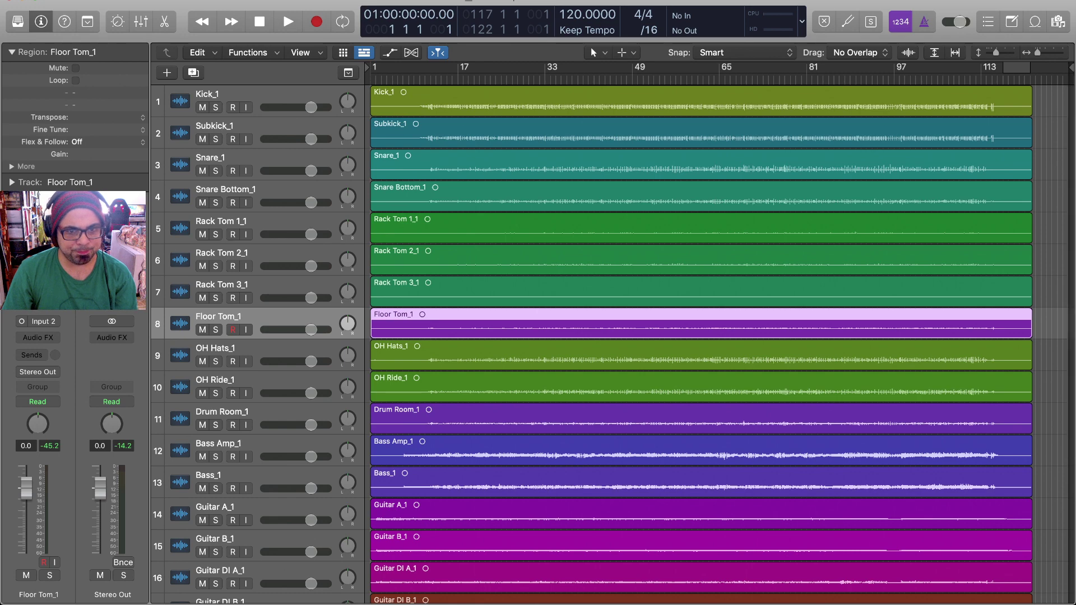
{"action": "scroll", "coordinate": [616, 336], "scroll_direction": "down", "scroll_amount": 2}
{"action": "scroll", "coordinate": [617, 336], "scroll_direction": "up", "scroll_amount": 2}
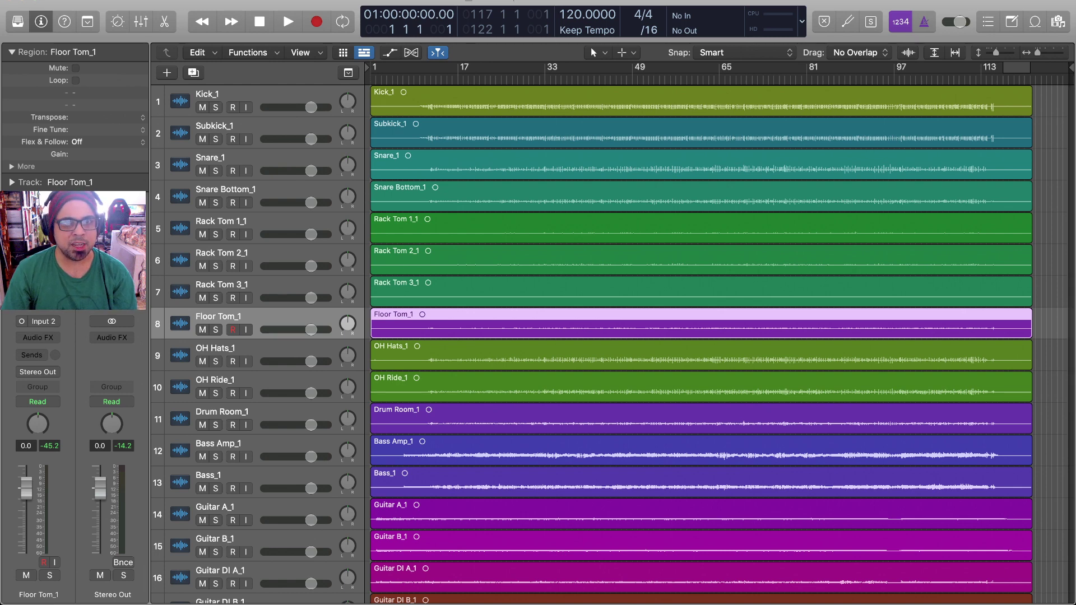
Step: Move the Guitar DI A_1 track up to sit directly below Guitar A_1
{"action": "scroll", "coordinate": [611, 344], "scroll_direction": "down", "scroll_amount": 2}
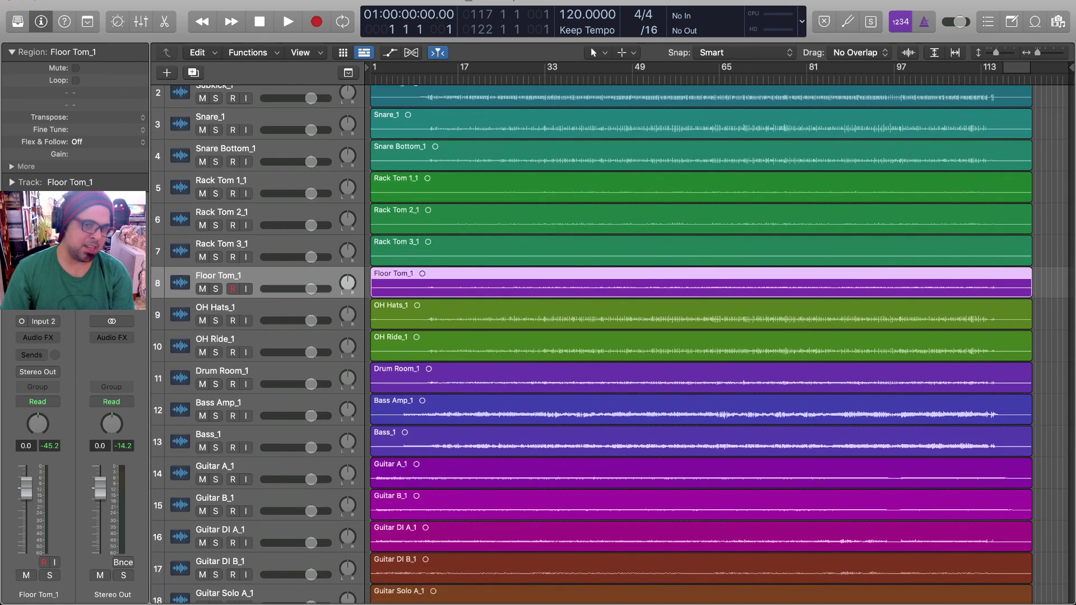
{"action": "scroll", "coordinate": [611, 344], "scroll_direction": "down", "scroll_amount": 6}
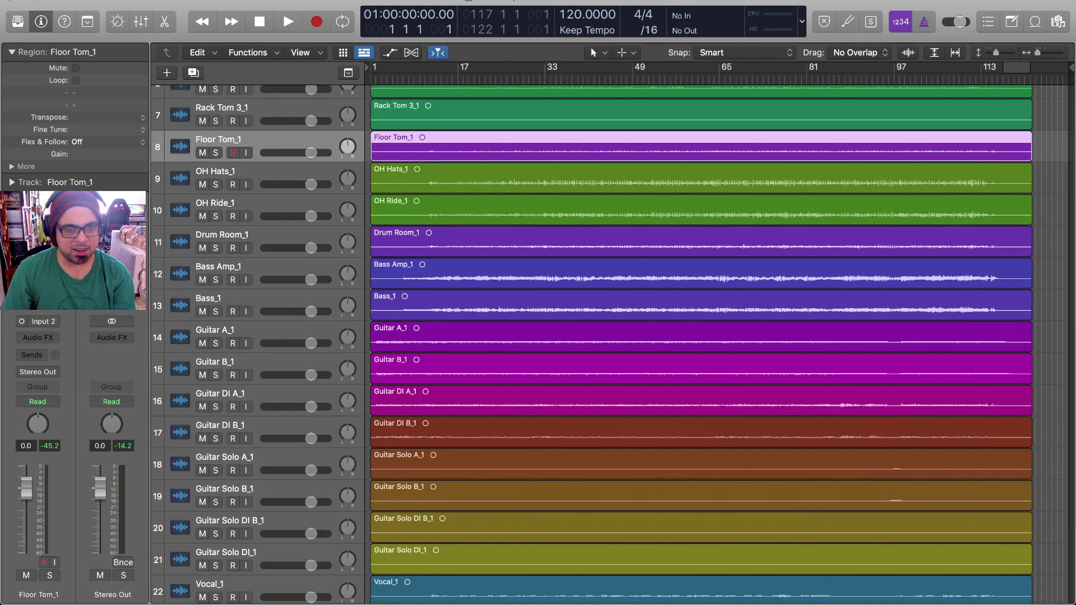
{"action": "scroll", "coordinate": [611, 344], "scroll_direction": "down", "scroll_amount": 2}
{"action": "scroll", "coordinate": [610, 344], "scroll_direction": "down", "scroll_amount": 2}
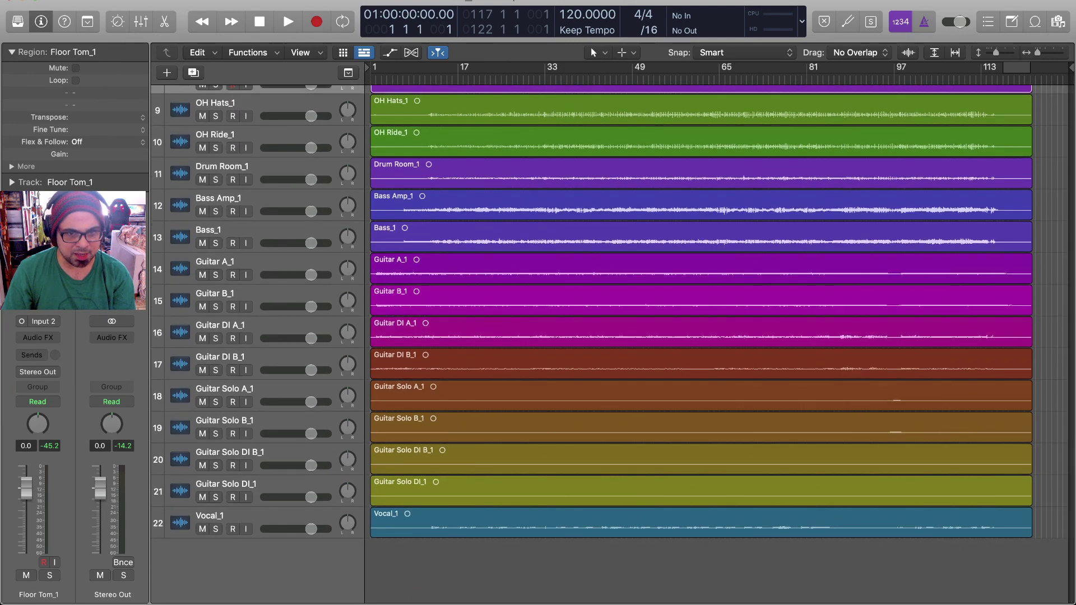
{"action": "left_click_drag", "start_coordinate": [280, 332], "coordinate": [280, 292]}
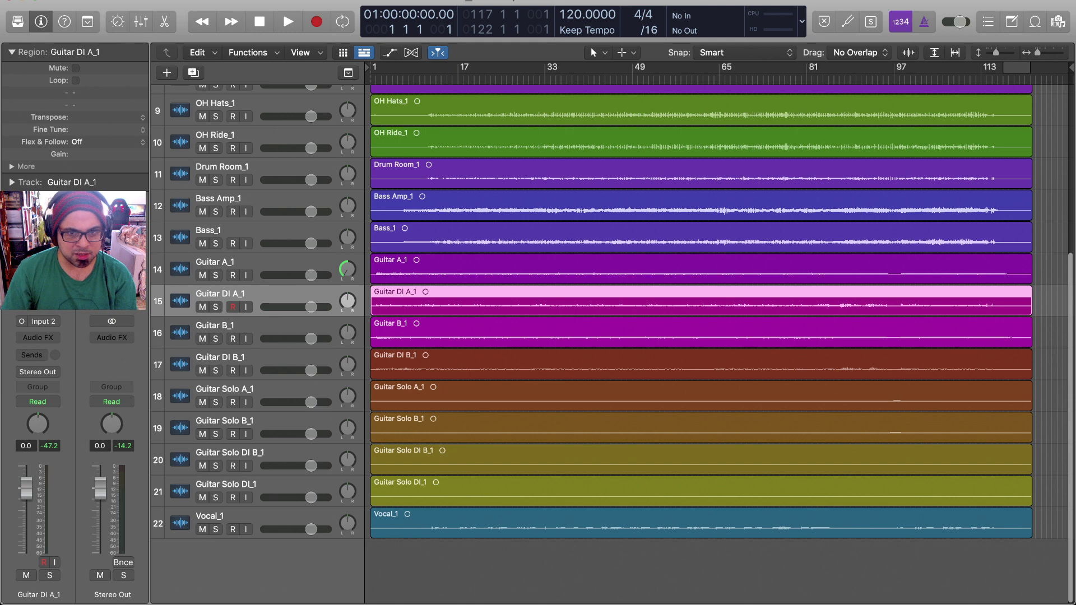
Step: Pan Guitar DI A_1 hard left to -64 to match Guitar A_1, and pan Guitar B_1 and Guitar DI B_1 hard right
{"action": "left_click_drag", "start_coordinate": [38, 424], "coordinate": [37, 460]}
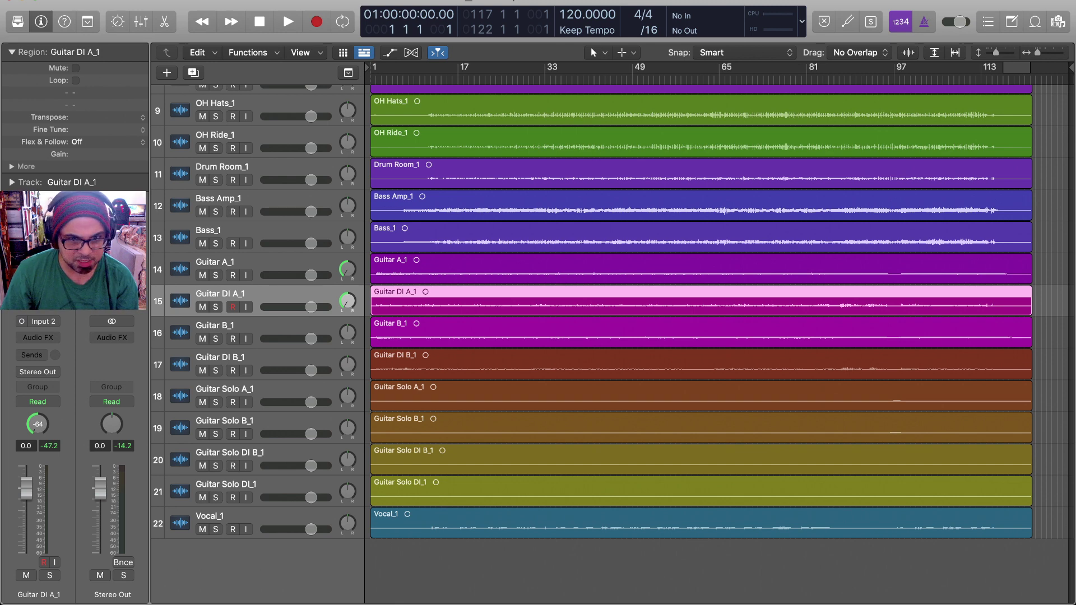
{"action": "left_click_drag", "start_coordinate": [348, 333], "coordinate": [348, 302]}
{"action": "left_click_drag", "start_coordinate": [347, 365], "coordinate": [347, 336]}
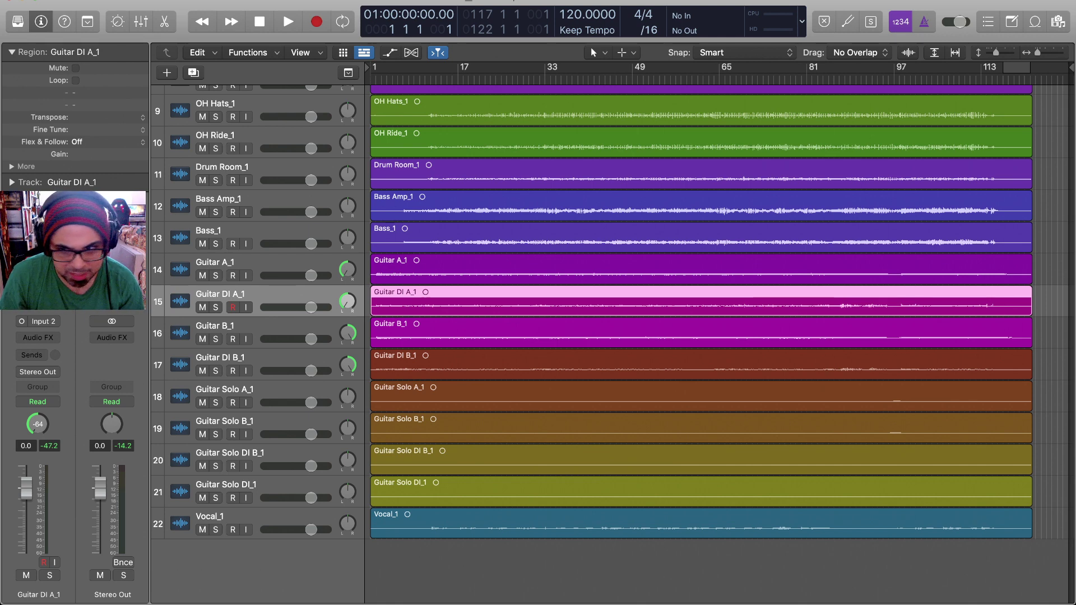
{"action": "scroll", "coordinate": [700, 314], "scroll_direction": "down", "scroll_amount": 2}
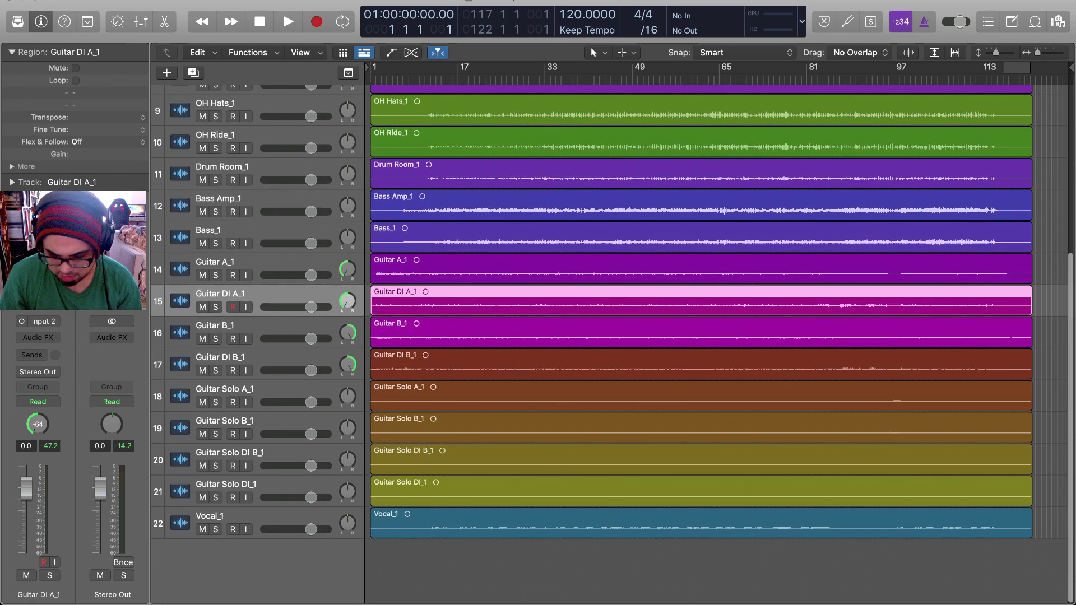
{"action": "key", "text": "super+Right"}
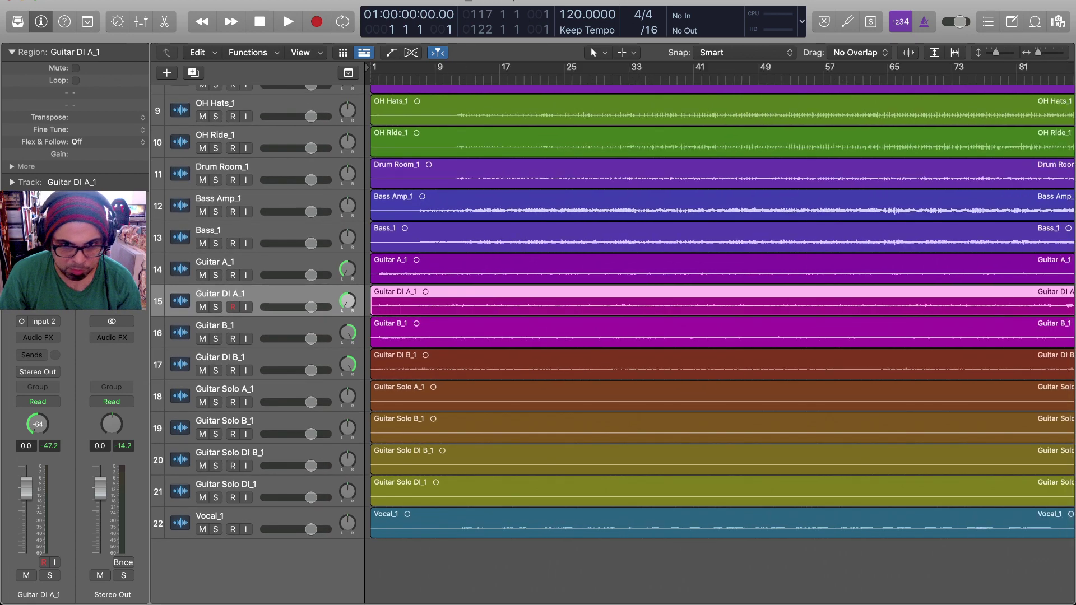
{"action": "key", "text": "super+Left"}
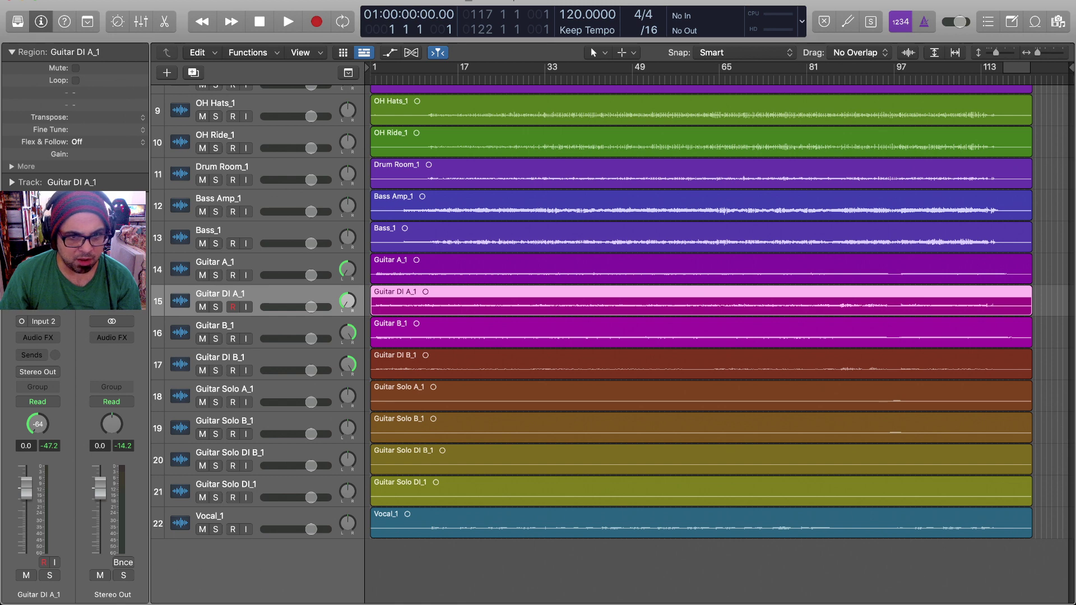
Step: Solo the Guitar A_1 track and play back its opening bars
{"action": "key", "text": "Up"}
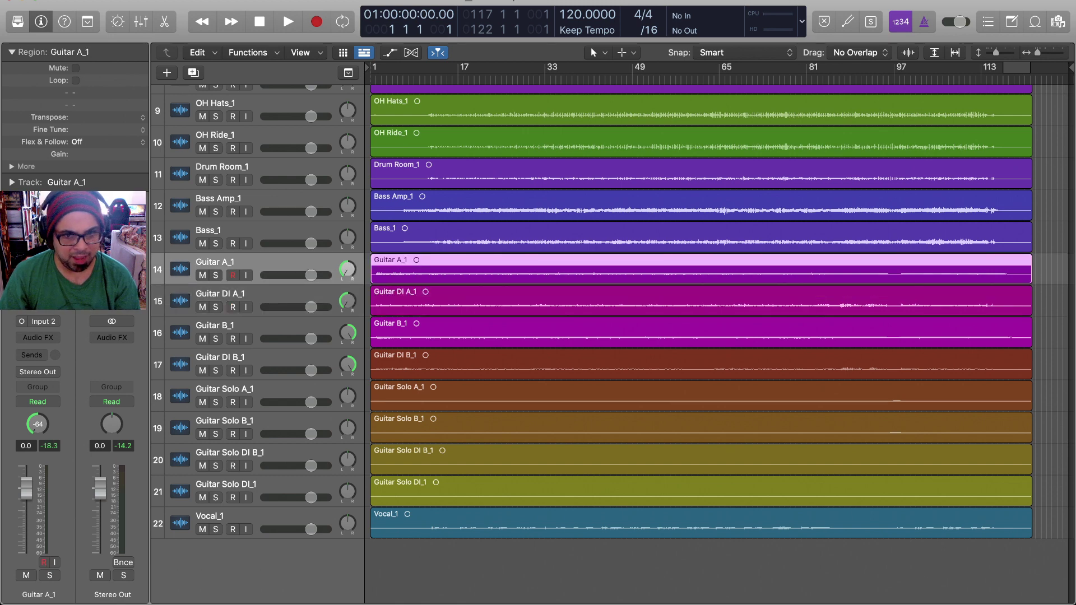
{"action": "key", "text": "s"}
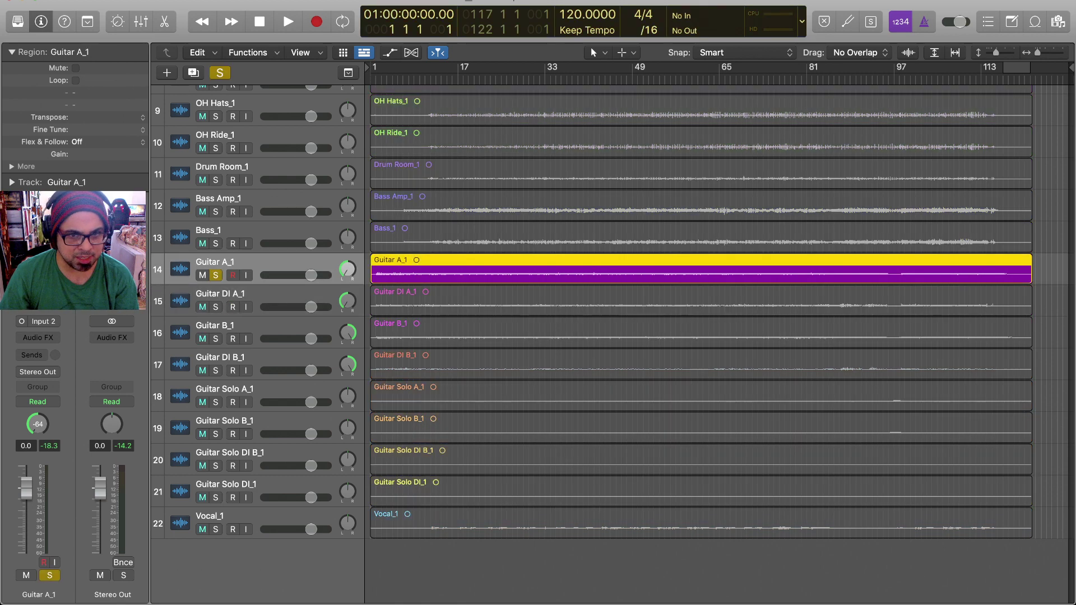
{"action": "key", "text": "space"}
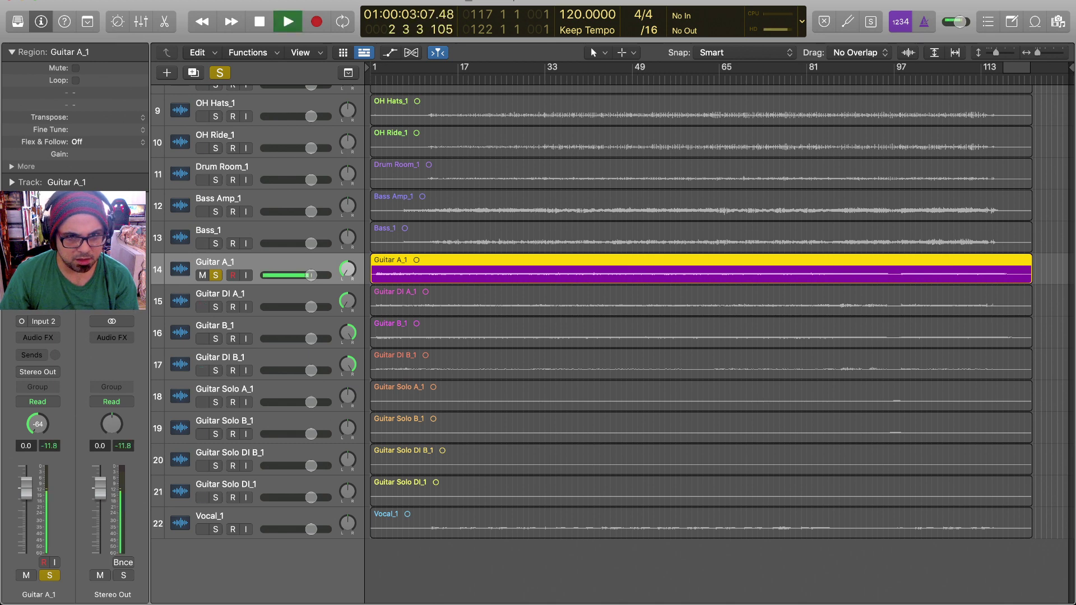
{"action": "key", "text": "space"}
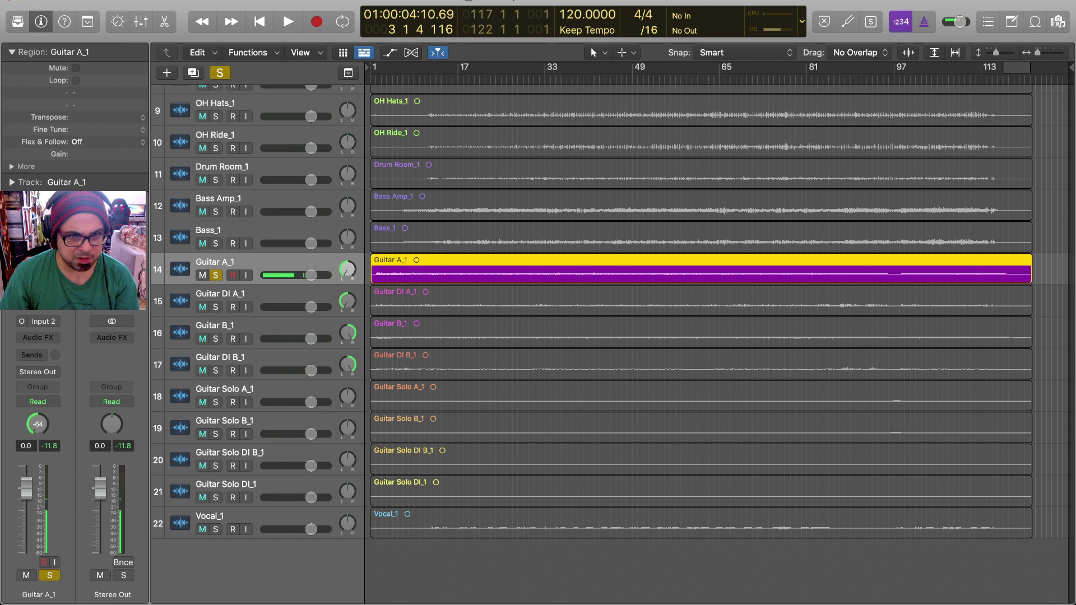
Step: Play Guitar DI A_1 soloed on its own, and bring Guitar A_1 back into solo to hear both together
{"action": "left_click", "coordinate": [216, 307]}
{"action": "key", "text": "s"}
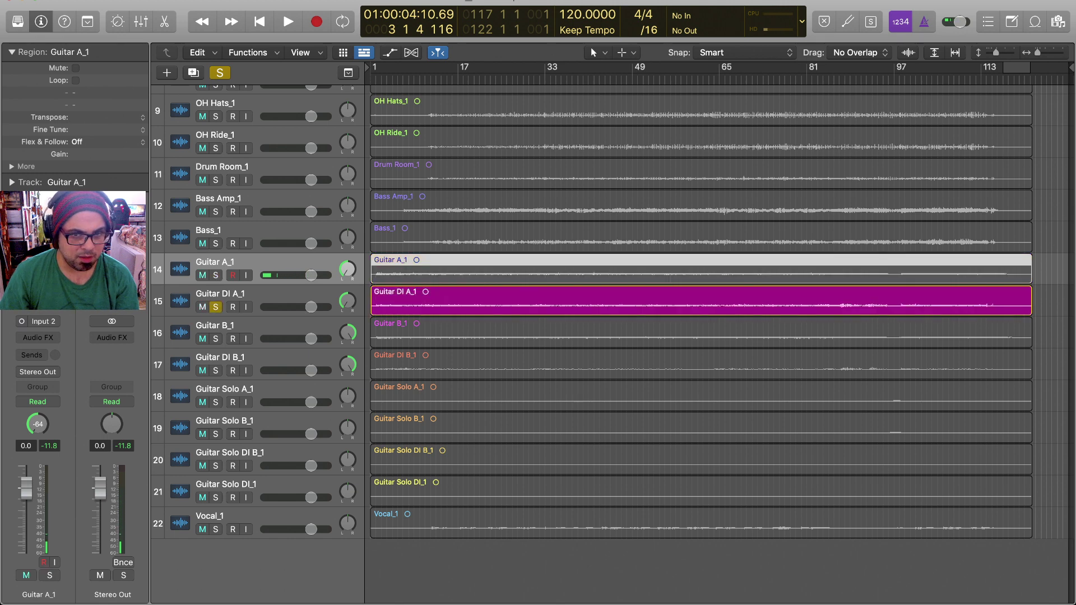
{"action": "key", "text": "space"}
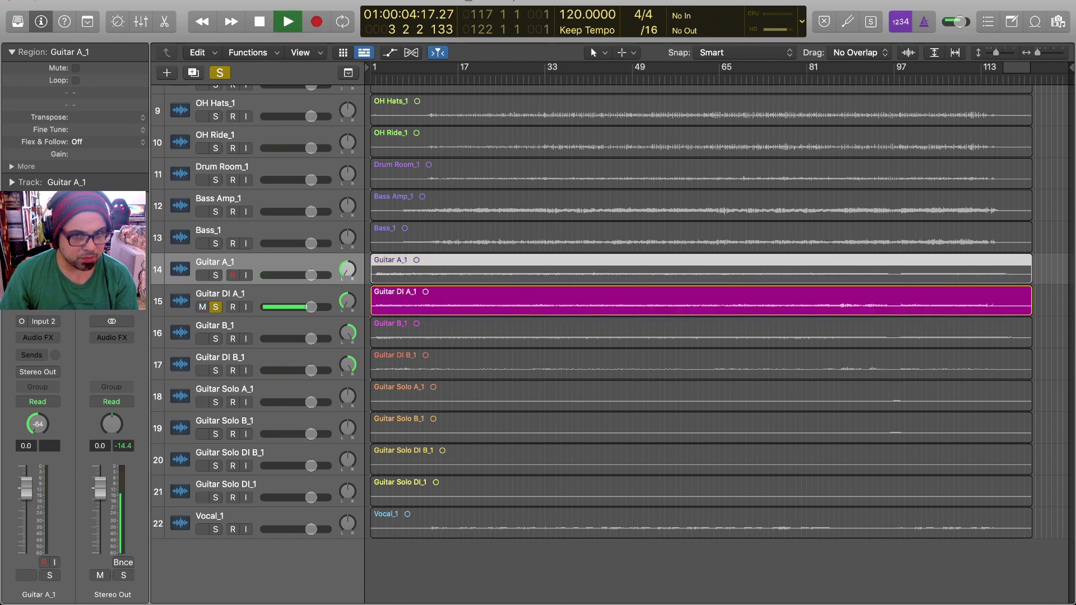
{"action": "key", "text": "s"}
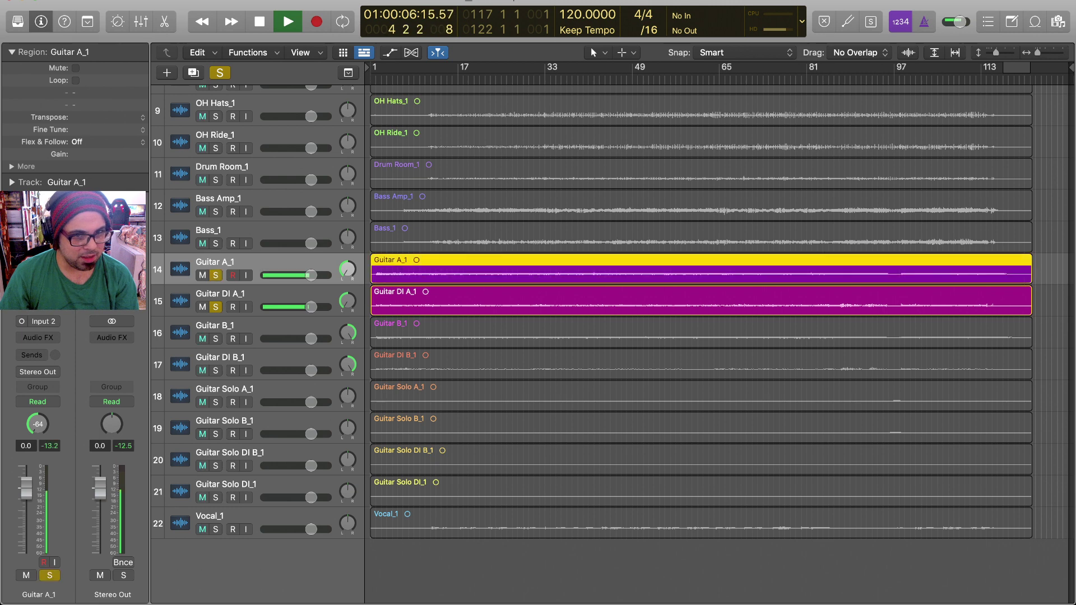
{"action": "key", "text": "space"}
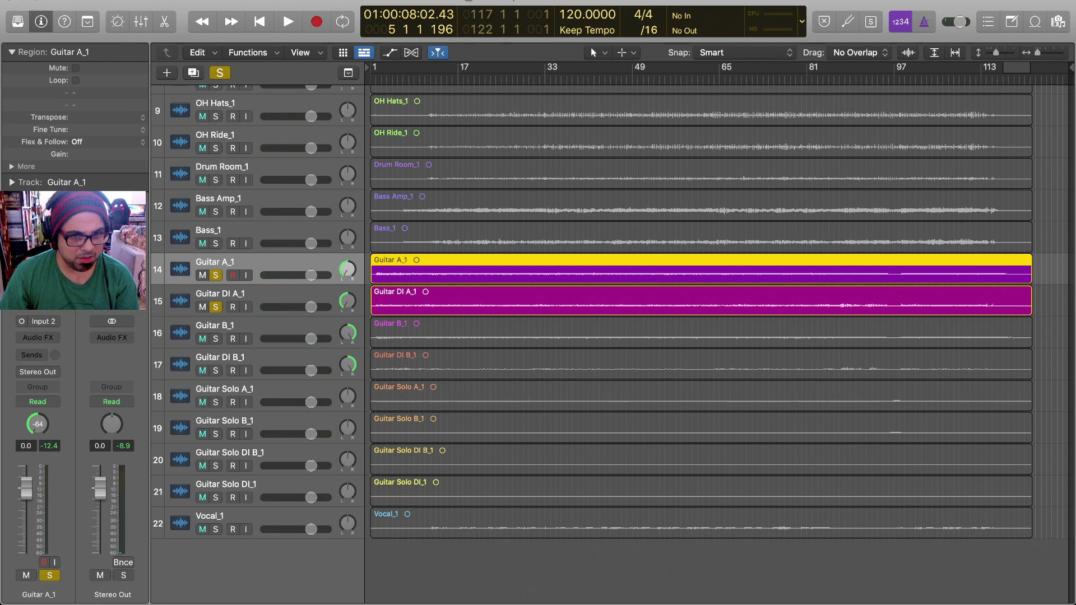
Step: Lower Guitar DI A_1 to -8.4 dB while playing it with Guitar A_1, and clear the solo on both tracks
{"action": "key", "text": "Down"}
{"action": "key", "text": "space"}
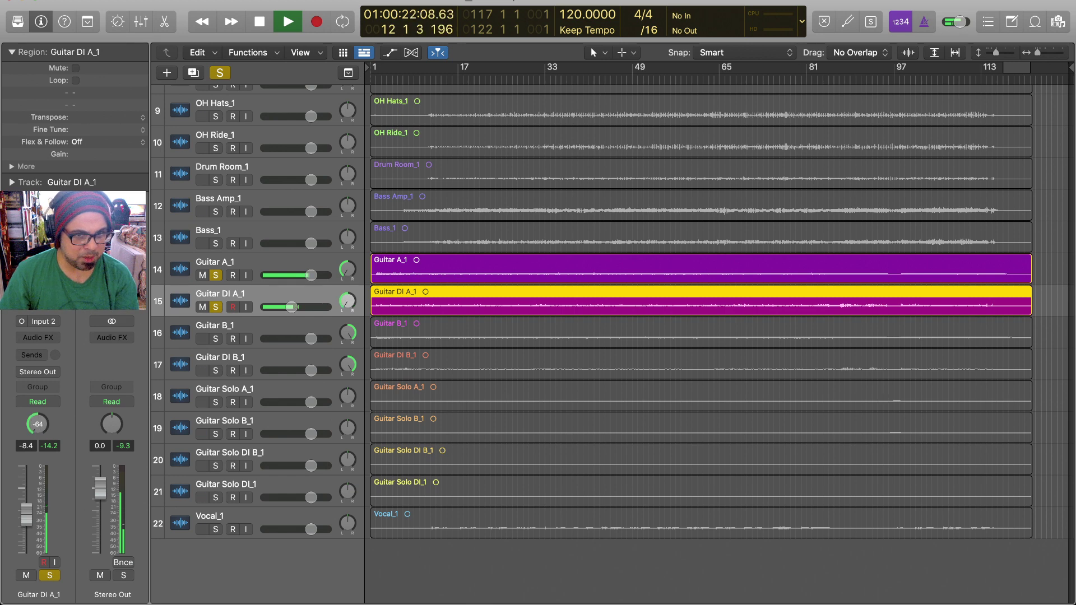
{"action": "key", "text": "space"}
{"action": "key", "text": "s"}
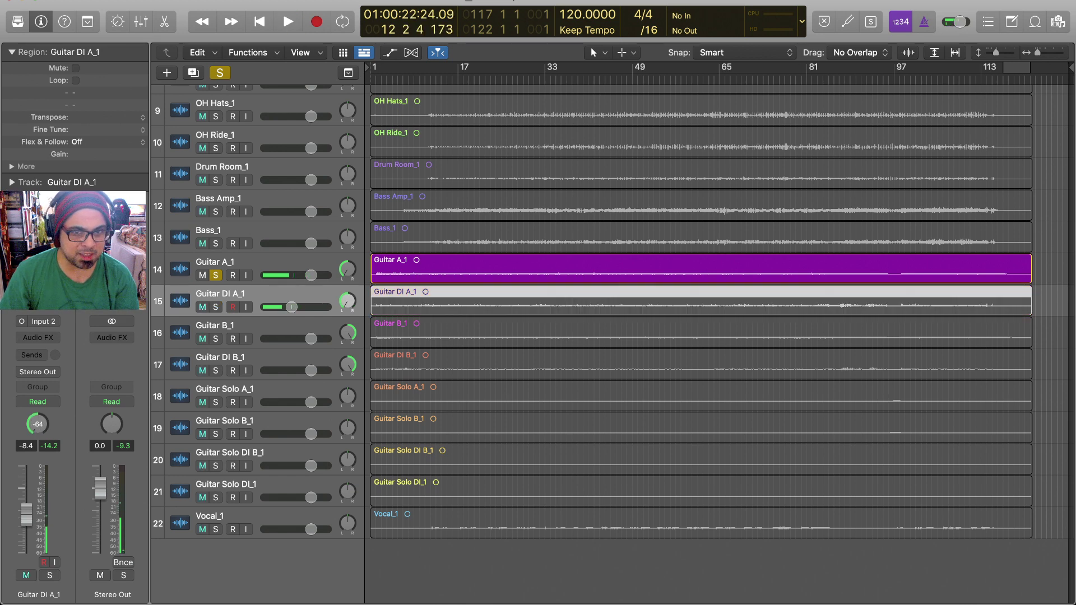
{"action": "left_click", "coordinate": [216, 275]}
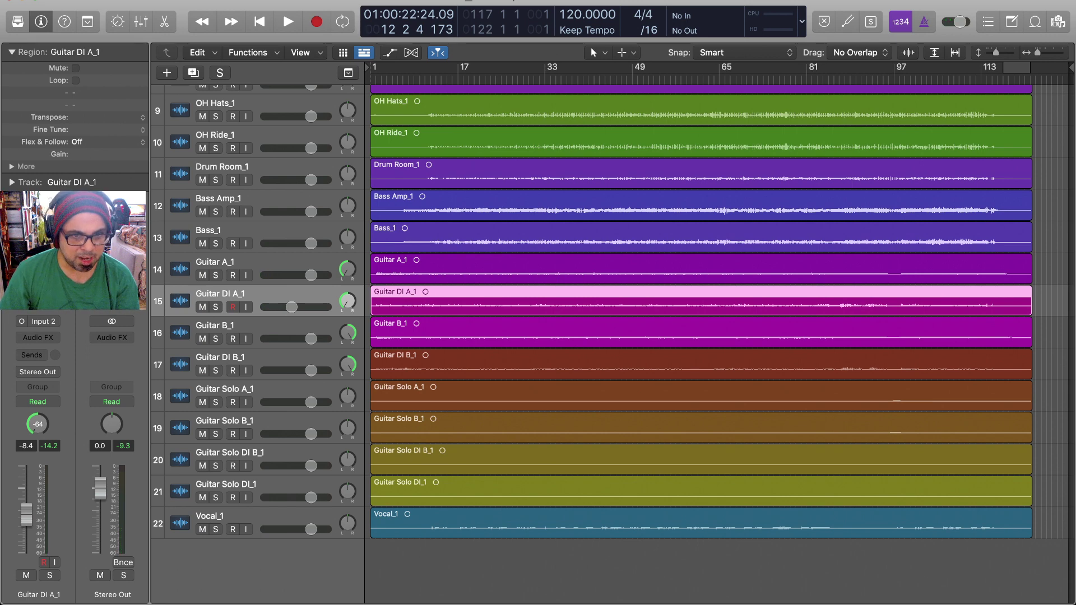
Step: Mute Guitar DI A_1 and Guitar DI B_1, and set the Guitar DI A_1 volume back to 0.0 dB
{"action": "key", "text": "m"}
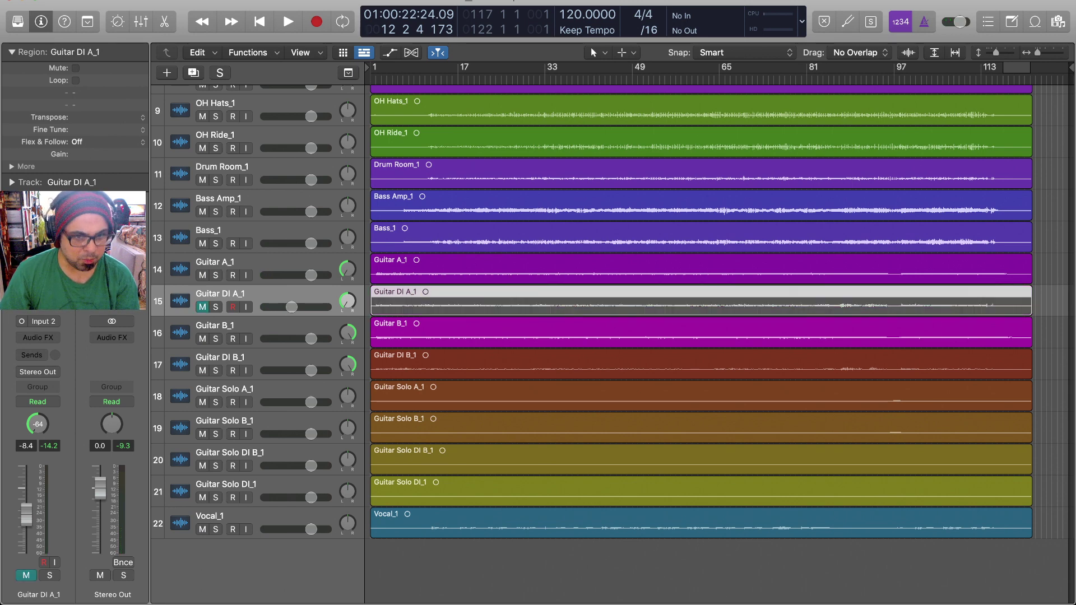
{"action": "left_click", "coordinate": [202, 370]}
{"action": "left_click_drag", "start_coordinate": [292, 307], "coordinate": [311, 306]}
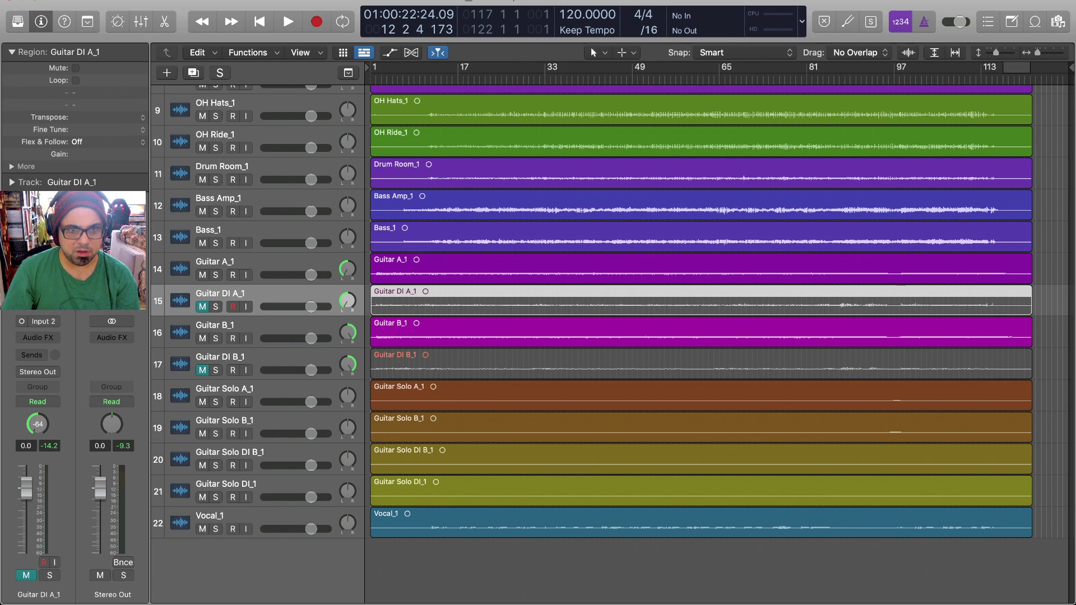
Step: Return the playhead to the project start and review the track order from the drums down through the guitars
{"action": "scroll", "coordinate": [617, 337], "scroll_direction": "up", "scroll_amount": 8}
{"action": "key", "text": "Return"}
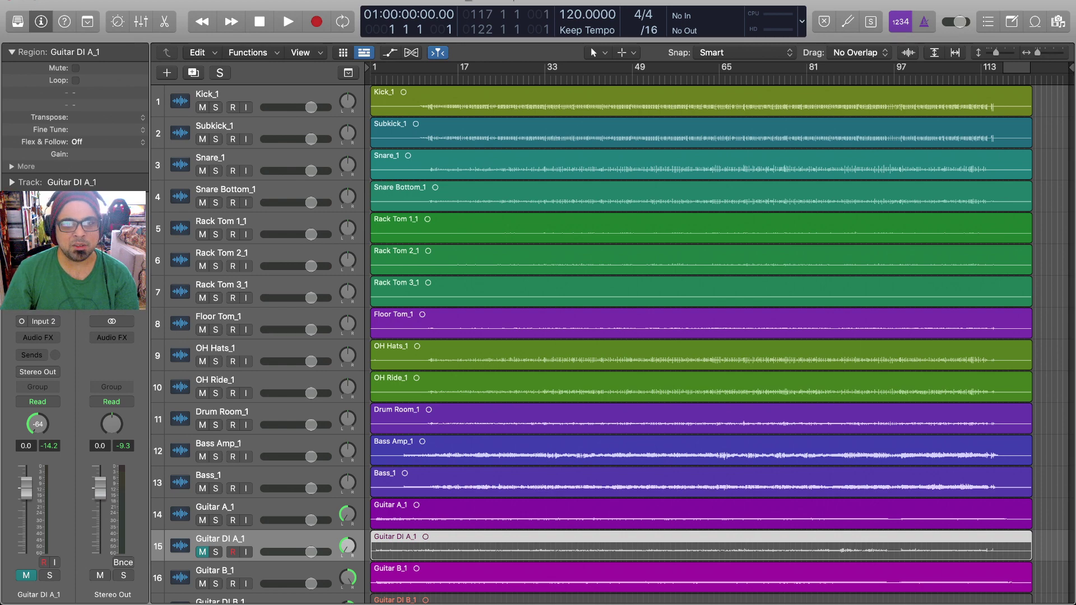
{"action": "scroll", "coordinate": [617, 336], "scroll_direction": "down", "scroll_amount": 5}
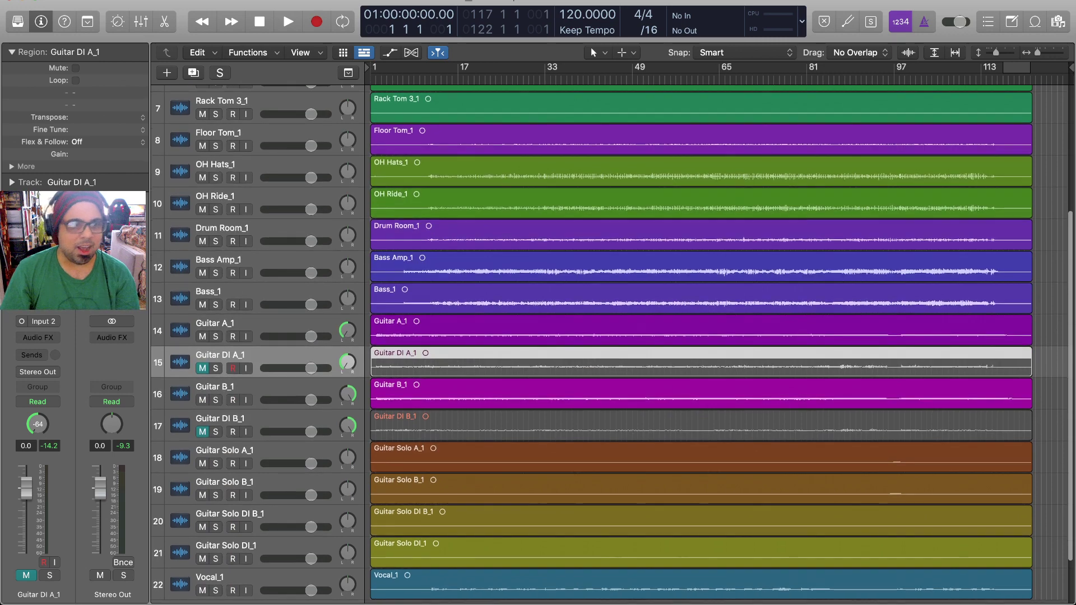
{"action": "scroll", "coordinate": [616, 337], "scroll_direction": "up", "scroll_amount": 3}
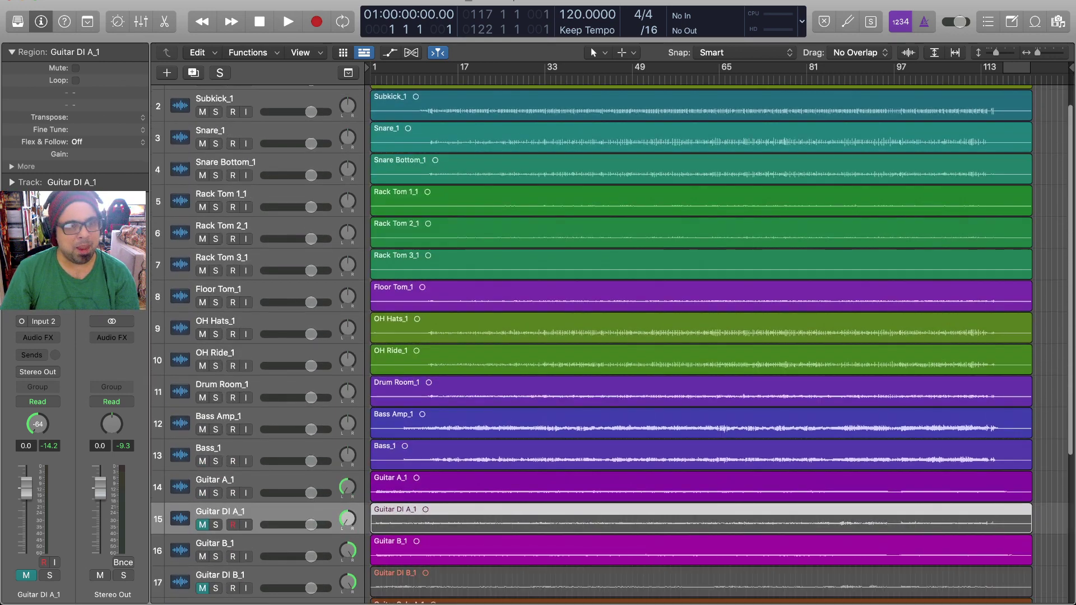
{"action": "scroll", "coordinate": [617, 336], "scroll_direction": "down", "scroll_amount": 1}
{"action": "scroll", "coordinate": [617, 336], "scroll_direction": "up", "scroll_amount": 3}
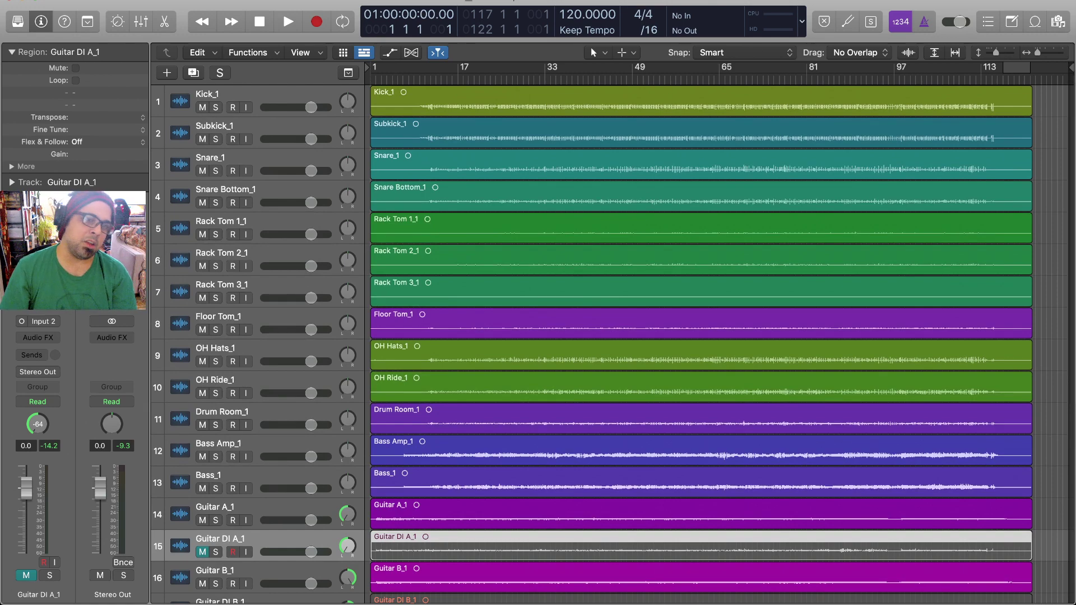
{"action": "scroll", "coordinate": [617, 337], "scroll_direction": "down", "scroll_amount": 5}
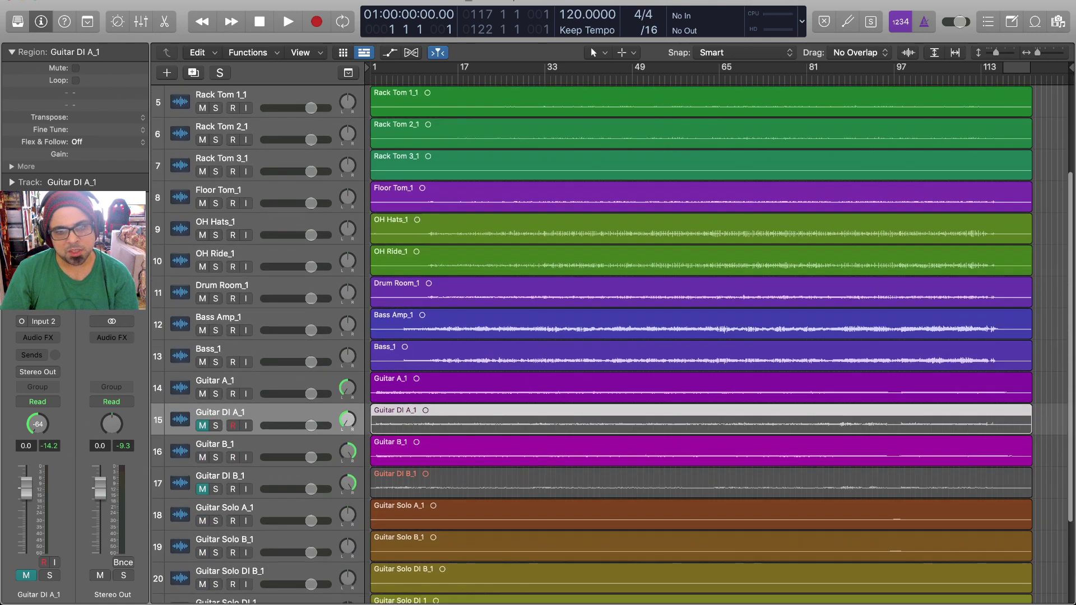
{"action": "scroll", "coordinate": [616, 336], "scroll_direction": "up", "scroll_amount": 5}
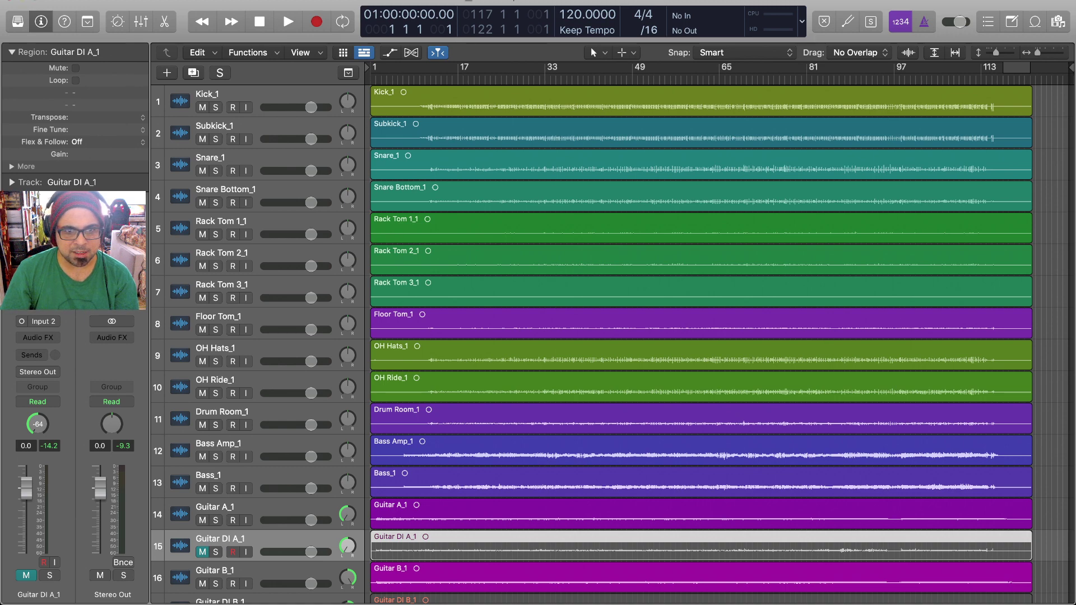
Step: Move the Guitar Solo DI_1 track up to sit directly below Guitar Solo A_1
{"action": "scroll", "coordinate": [616, 336], "scroll_direction": "down", "scroll_amount": 3}
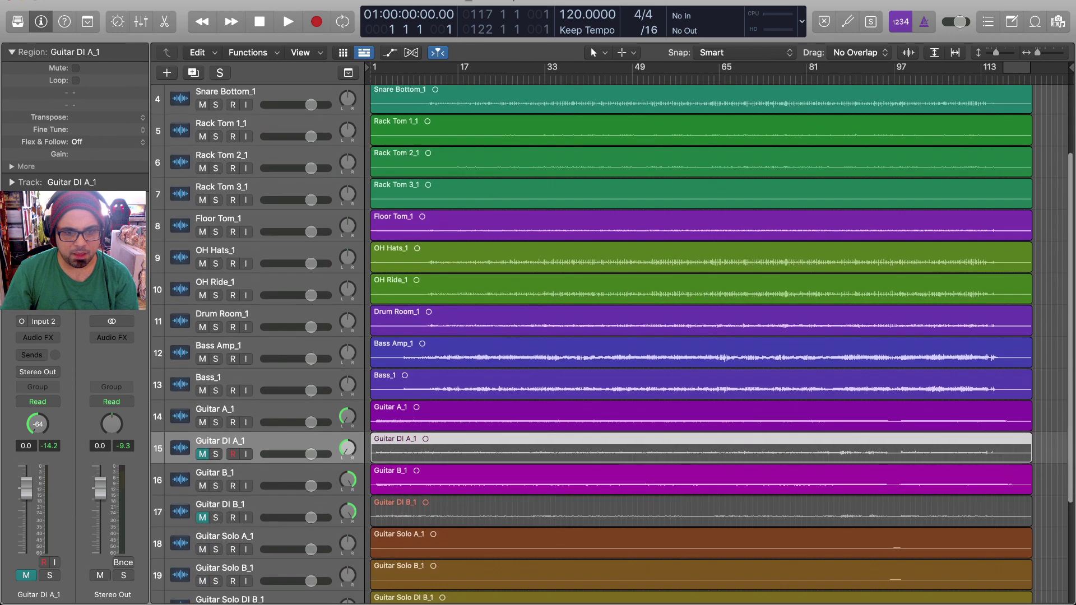
{"action": "scroll", "coordinate": [616, 337], "scroll_direction": "down", "scroll_amount": 3}
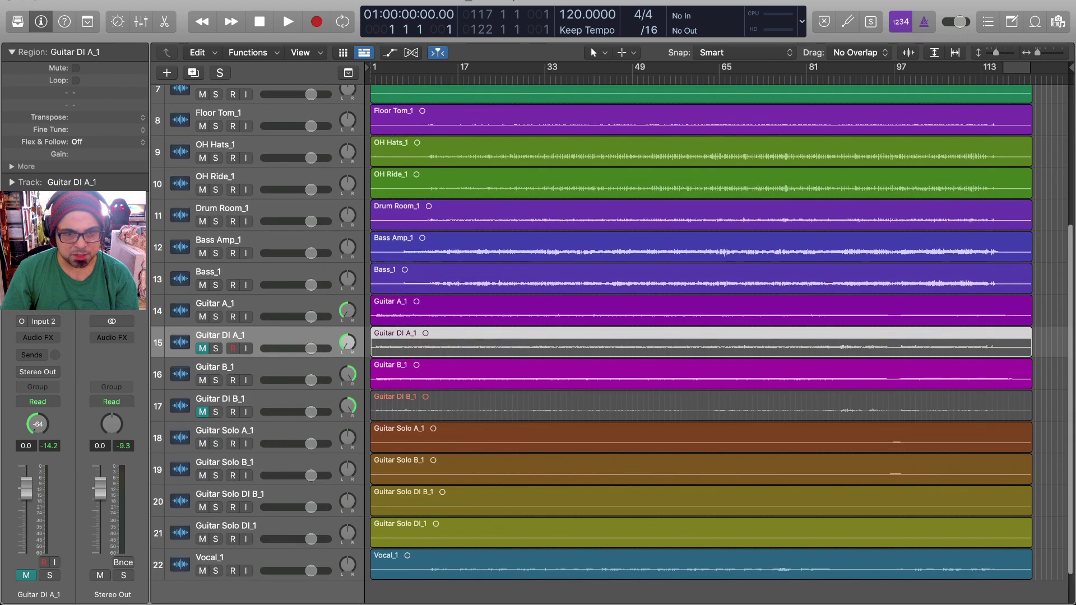
{"action": "scroll", "coordinate": [617, 336], "scroll_direction": "down", "scroll_amount": 1}
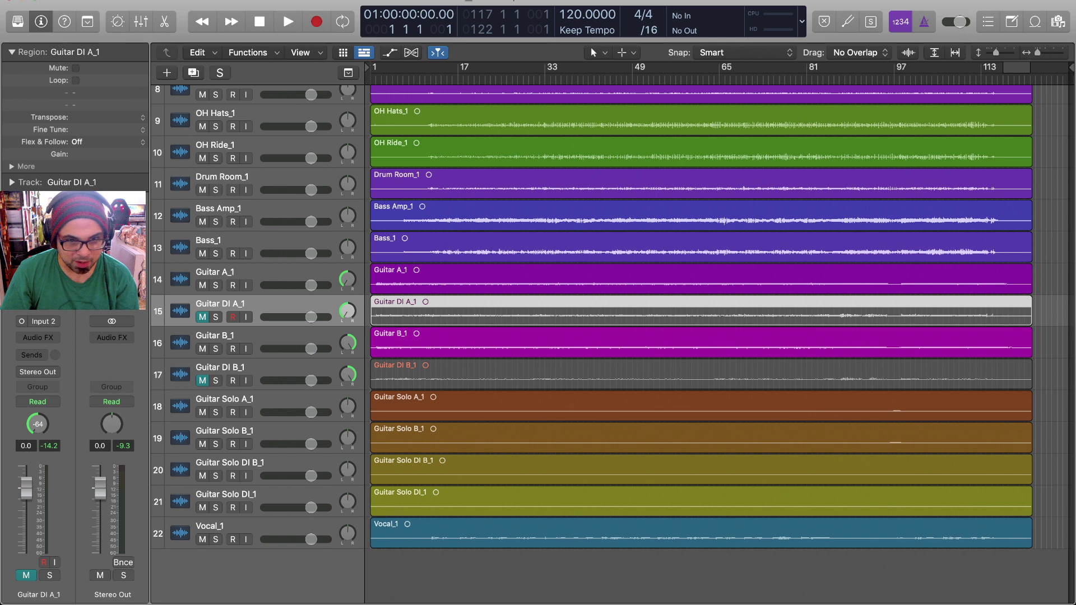
{"action": "left_click_drag", "start_coordinate": [281, 496], "coordinate": [281, 418]}
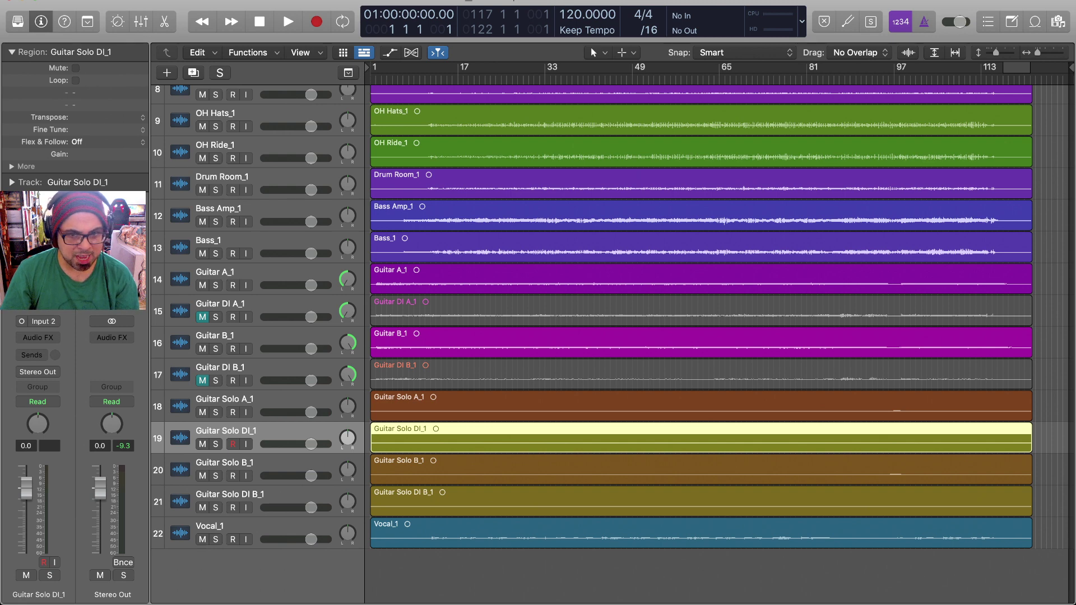
Step: Mute the Guitar Solo DI_1 track, leaving no track soloed
{"action": "left_click", "coordinate": [215, 413]}
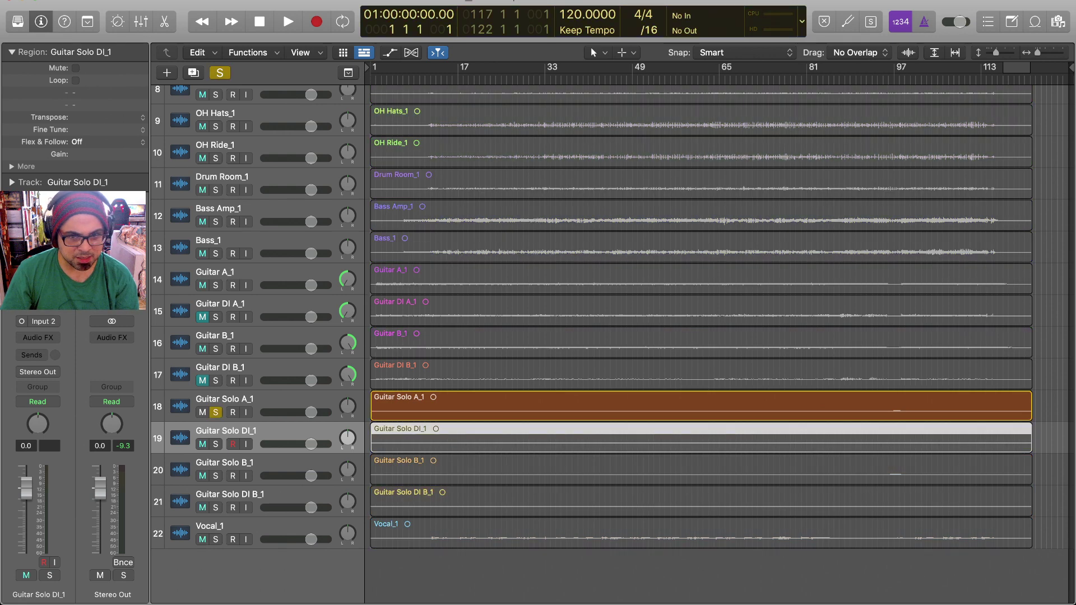
{"action": "left_click", "coordinate": [215, 413]}
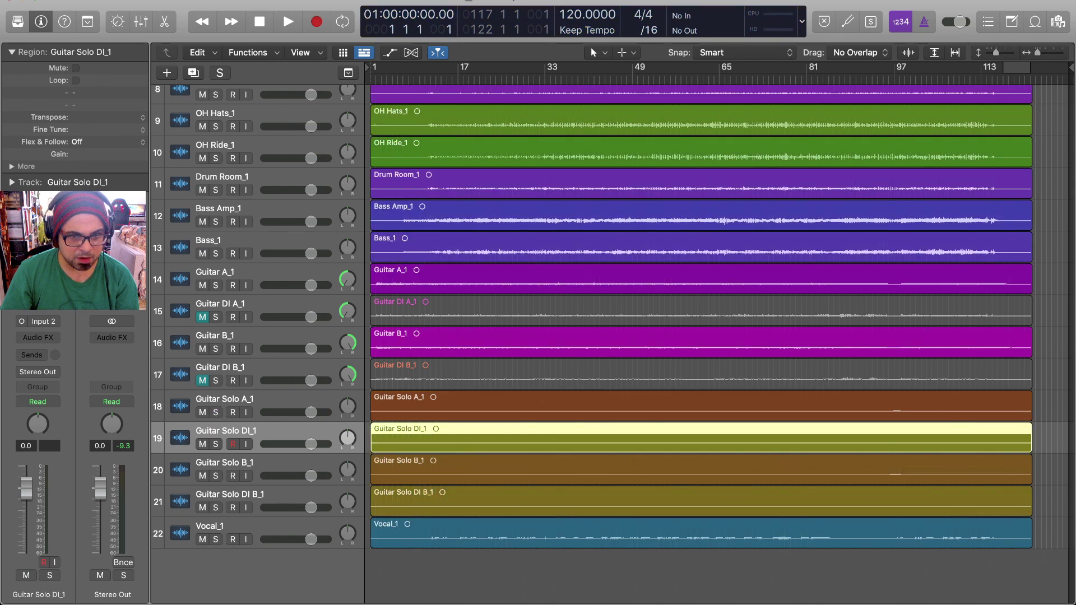
{"action": "key", "text": "m"}
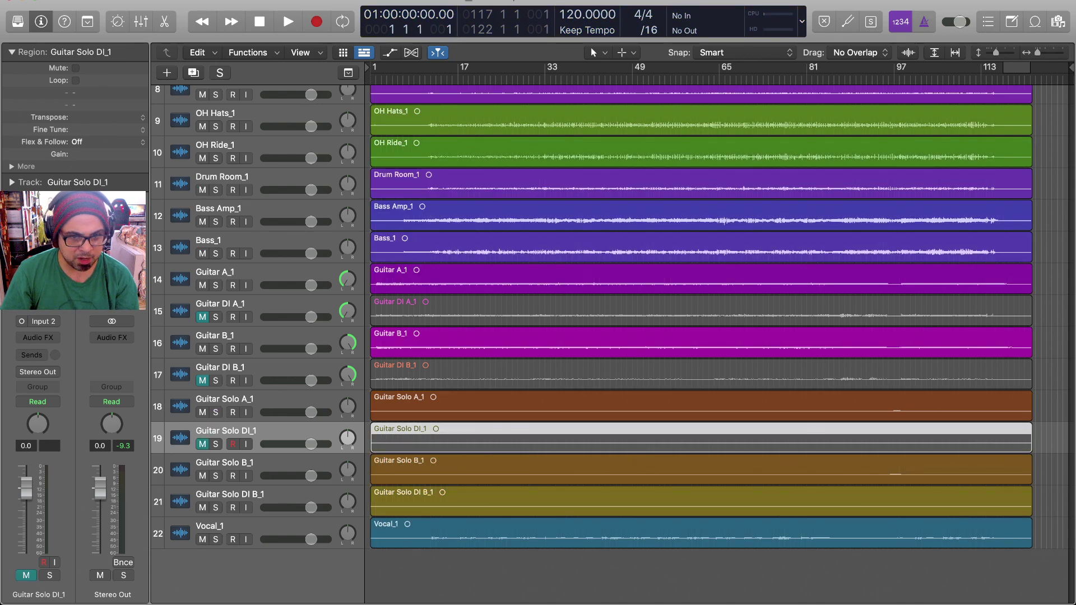
Step: Mute the Guitar Solo DI B_1 track
{"action": "left_click", "coordinate": [203, 507]}
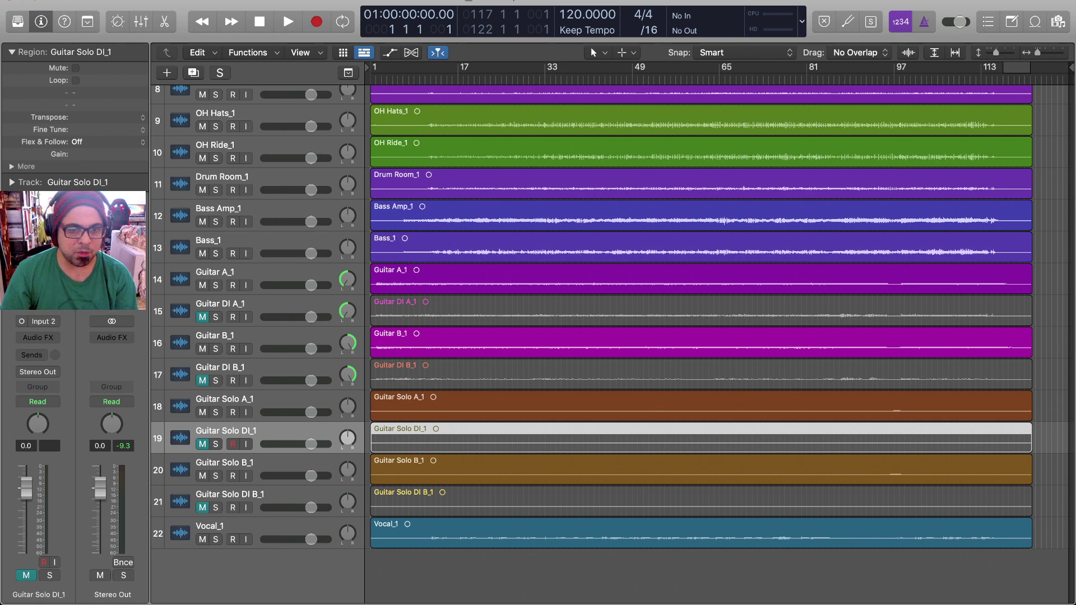
{"action": "scroll", "coordinate": [700, 313], "scroll_direction": "up", "scroll_amount": 3}
{"action": "scroll", "coordinate": [701, 314], "scroll_direction": "down", "scroll_amount": 3}
{"action": "scroll", "coordinate": [611, 314], "scroll_direction": "down", "scroll_amount": 1}
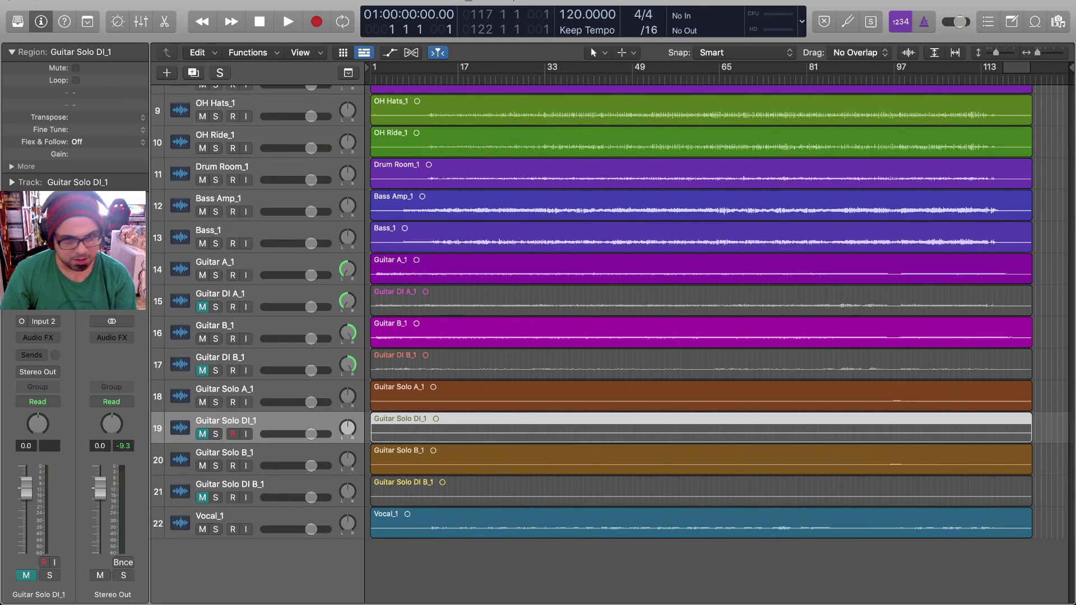
Step: Look over the full track list from Kick_1 down to Vocal_1, checking the order, panning and mute states
{"action": "scroll", "coordinate": [700, 314], "scroll_direction": "up", "scroll_amount": 5}
{"action": "scroll", "coordinate": [701, 313], "scroll_direction": "down", "scroll_amount": 3}
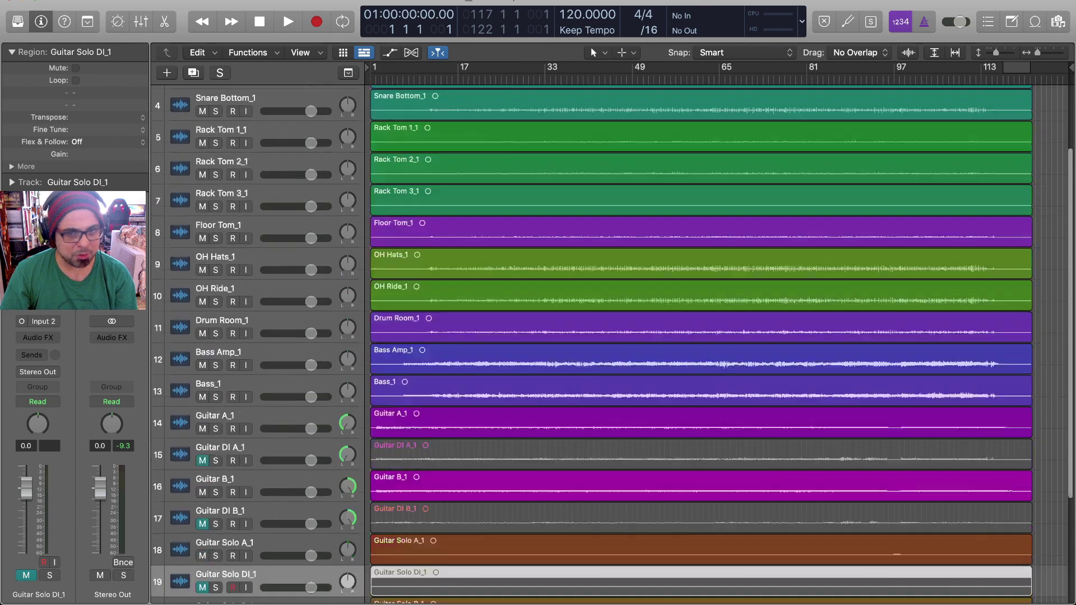
{"action": "scroll", "coordinate": [700, 314], "scroll_direction": "down", "scroll_amount": 5}
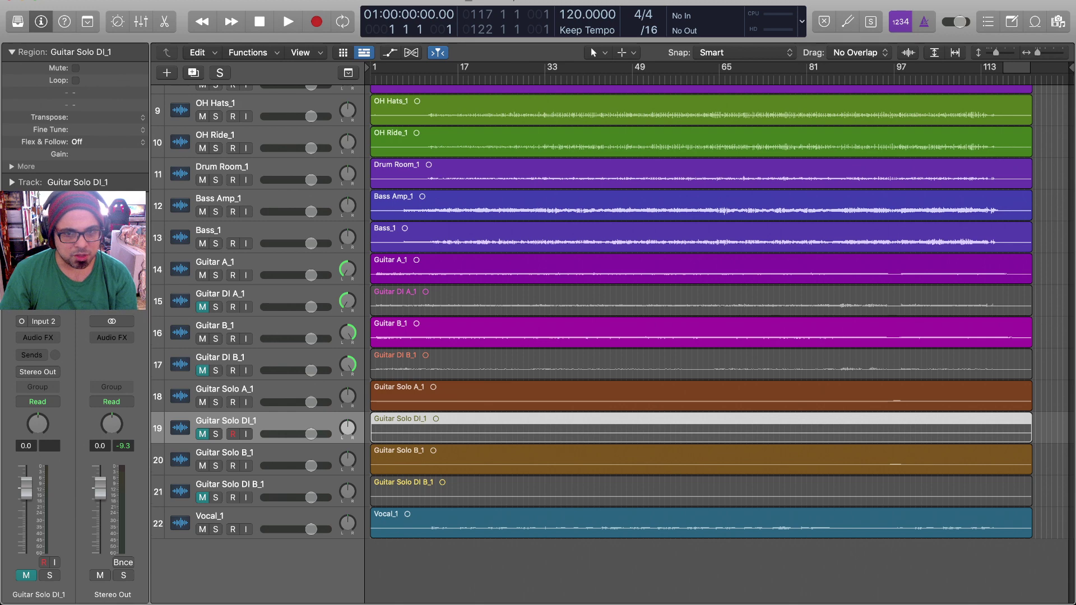
{"action": "scroll", "coordinate": [701, 314], "scroll_direction": "up", "scroll_amount": 5}
{"action": "scroll", "coordinate": [701, 314], "scroll_direction": "down", "scroll_amount": 5}
{"action": "scroll", "coordinate": [700, 314], "scroll_direction": "down", "scroll_amount": 1}
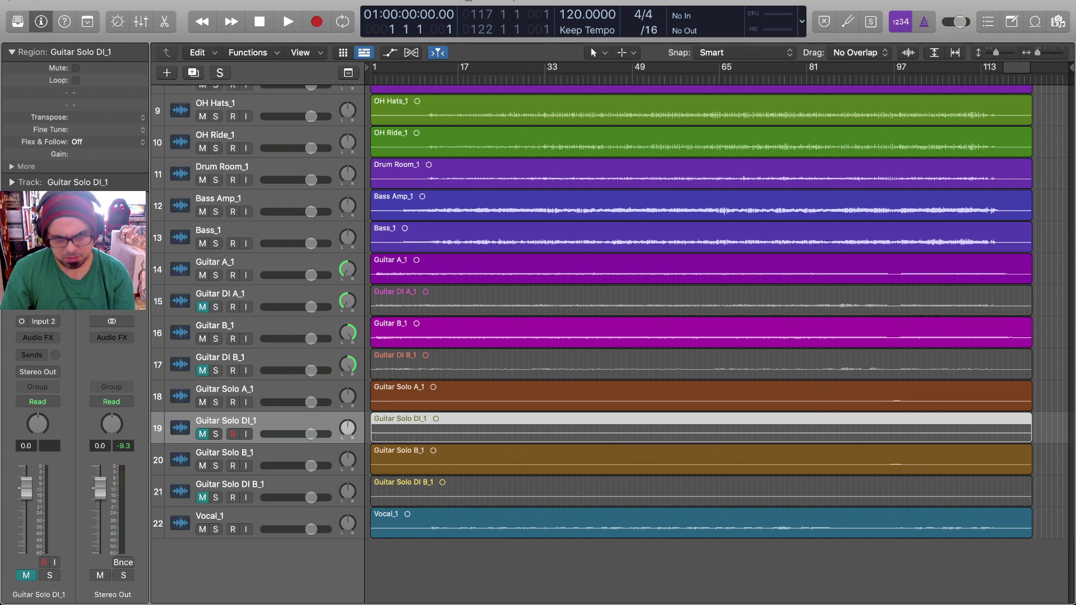
{"action": "scroll", "coordinate": [700, 341], "scroll_direction": "down", "scroll_amount": 1}
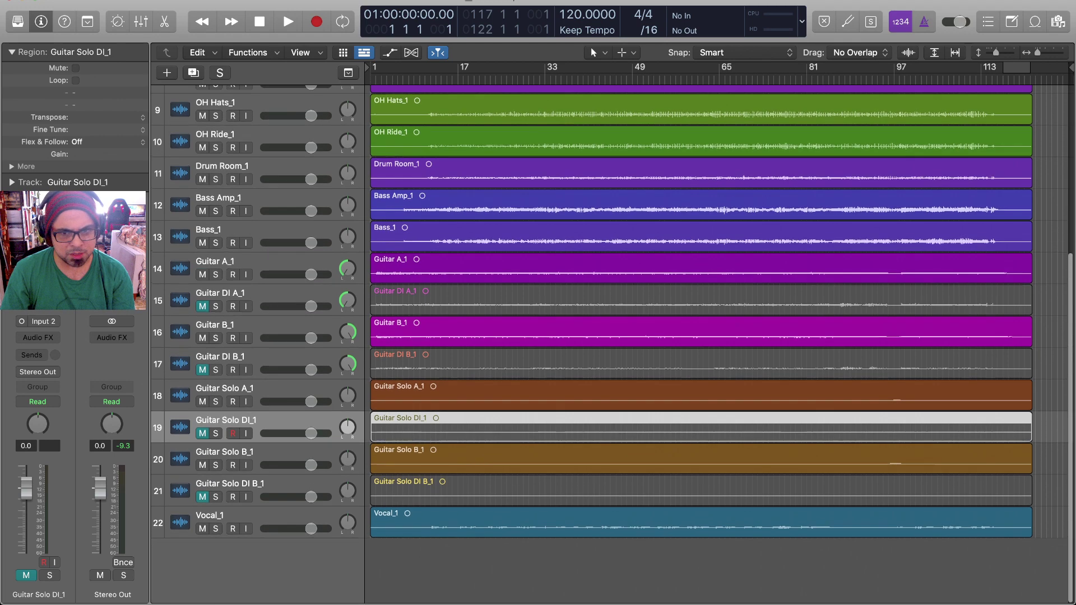
{"action": "scroll", "coordinate": [701, 341], "scroll_direction": "up", "scroll_amount": 3}
{"action": "scroll", "coordinate": [700, 342], "scroll_direction": "down", "scroll_amount": 3}
{"action": "scroll", "coordinate": [700, 342], "scroll_direction": "up", "scroll_amount": 1}
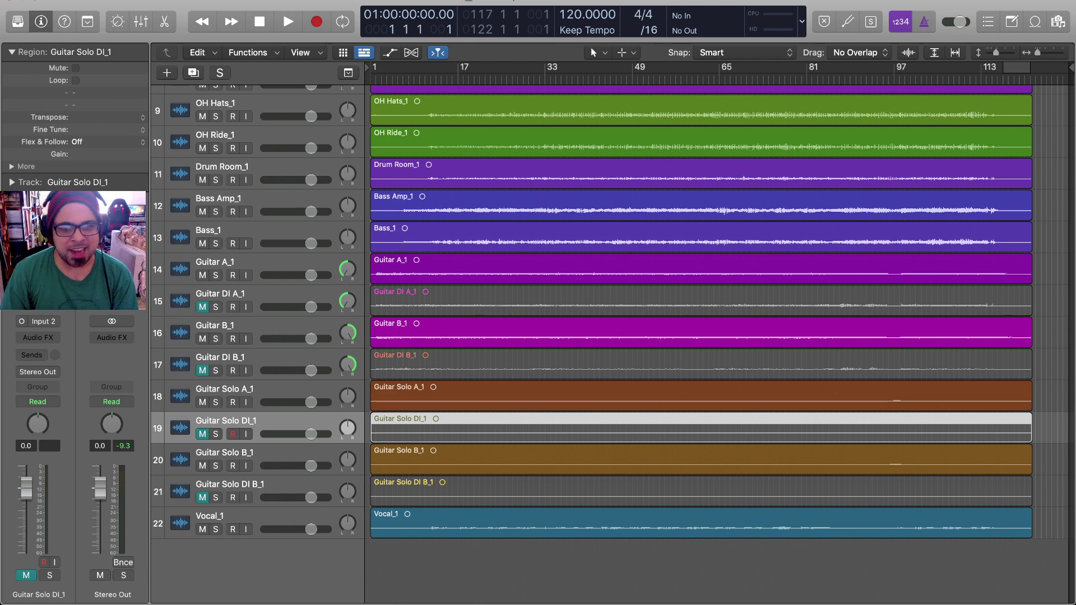
{"action": "scroll", "coordinate": [611, 345], "scroll_direction": "up", "scroll_amount": 10}
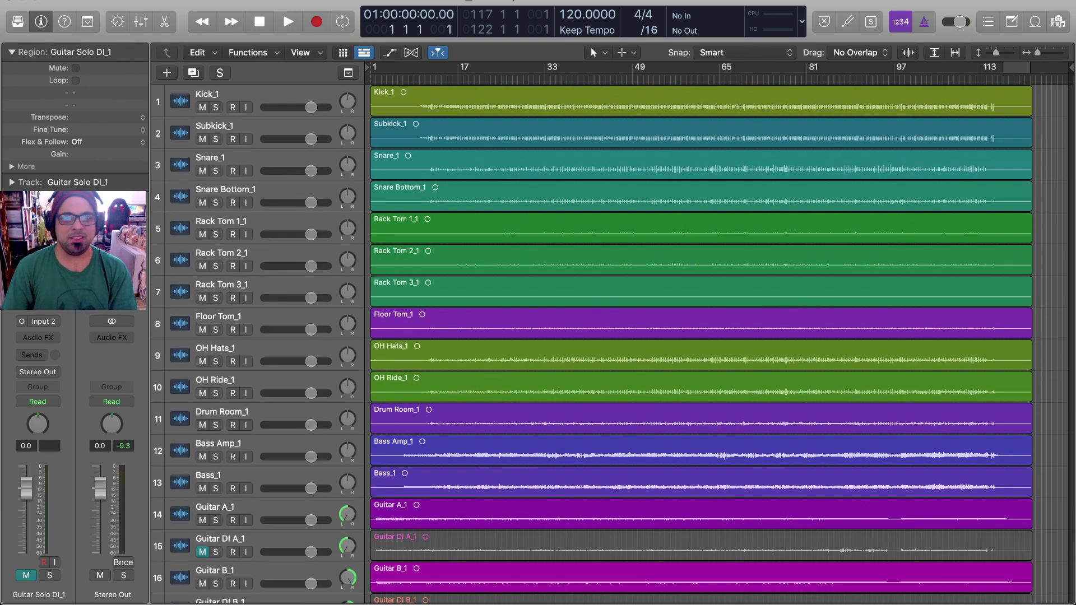
Step: Play the song from the project start, check the track levels from the drums down to the vocal, and stop playback
{"action": "key", "text": "space"}
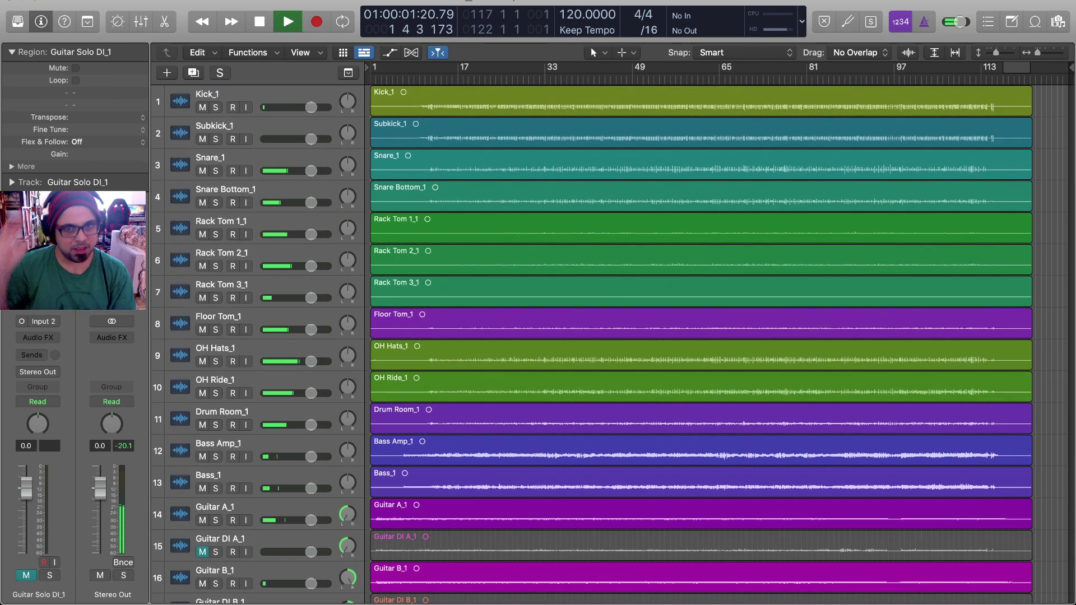
{"action": "scroll", "coordinate": [611, 342], "scroll_direction": "down", "scroll_amount": 2}
{"action": "scroll", "coordinate": [611, 342], "scroll_direction": "up", "scroll_amount": 3}
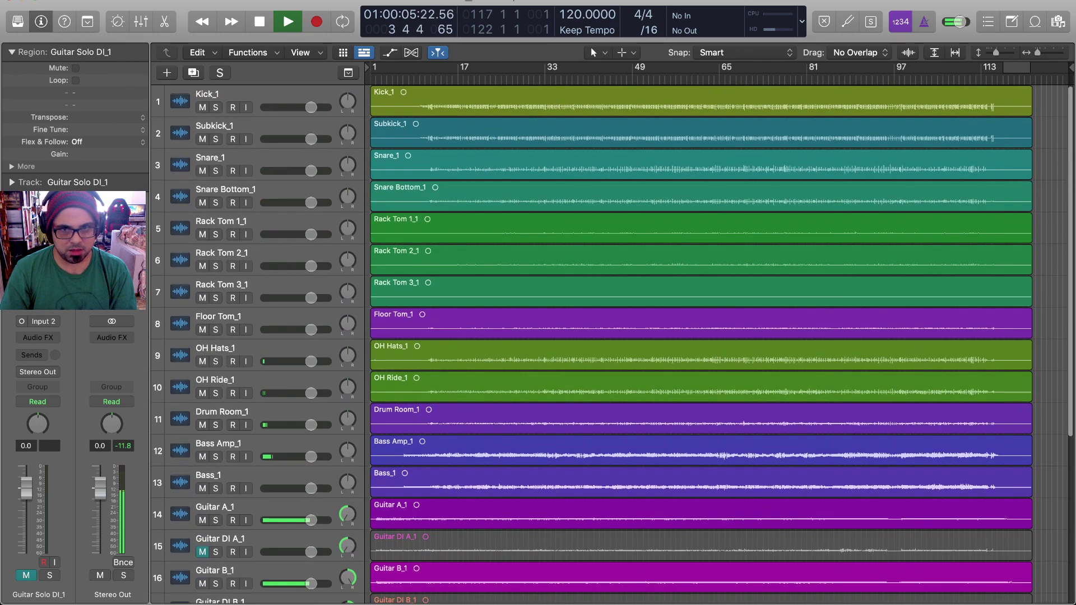
{"action": "scroll", "coordinate": [610, 342], "scroll_direction": "down", "scroll_amount": 5}
{"action": "scroll", "coordinate": [611, 342], "scroll_direction": "up", "scroll_amount": 6}
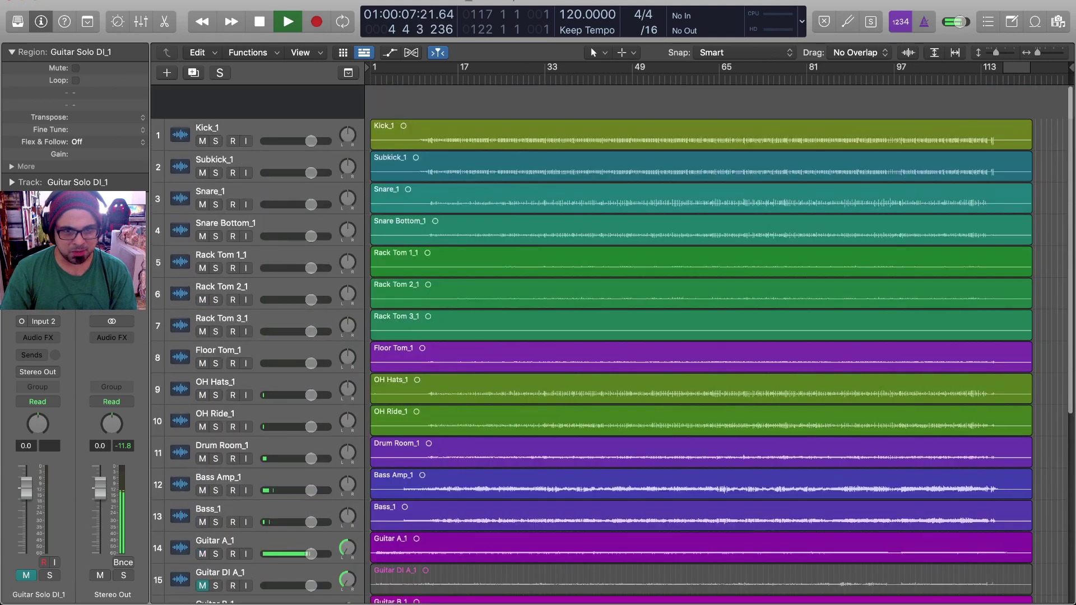
{"action": "scroll", "coordinate": [611, 341], "scroll_direction": "down", "scroll_amount": 3}
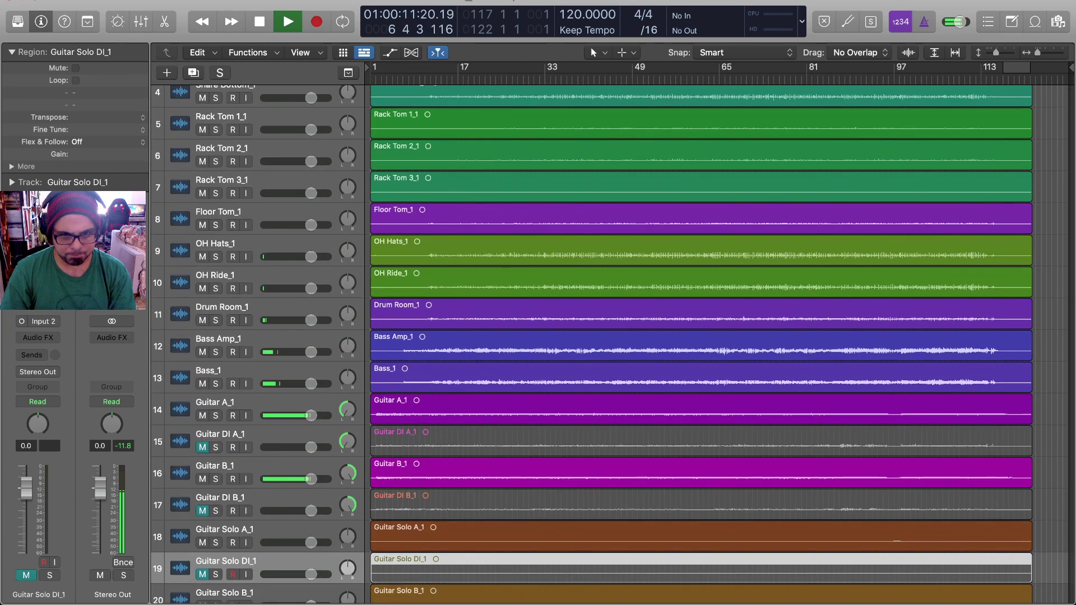
{"action": "scroll", "coordinate": [610, 342], "scroll_direction": "up", "scroll_amount": 3}
{"action": "scroll", "coordinate": [611, 342], "scroll_direction": "up", "scroll_amount": 1}
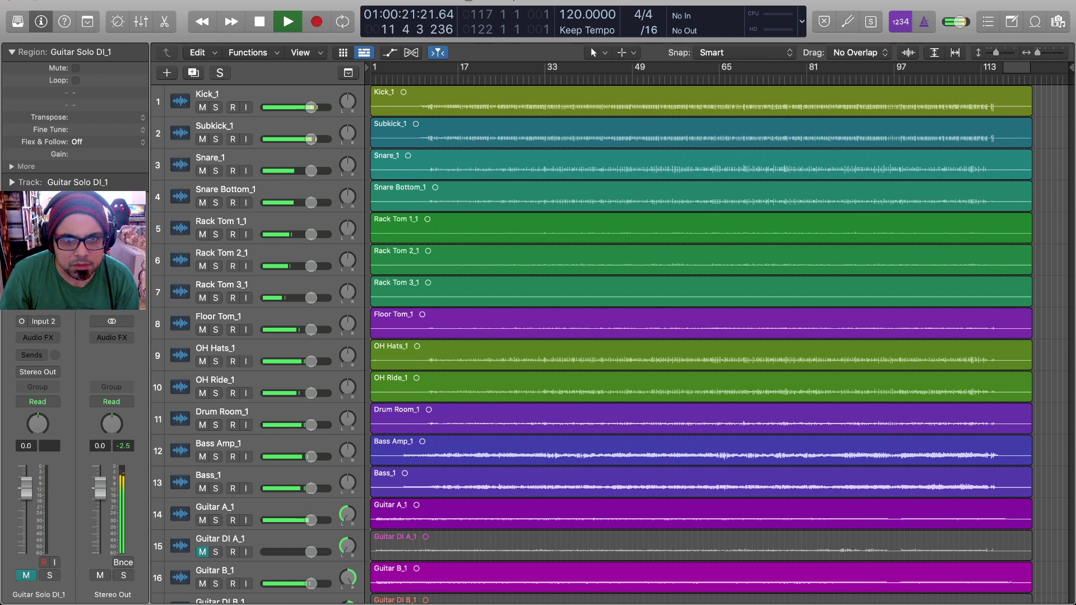
{"action": "scroll", "coordinate": [701, 342], "scroll_direction": "down", "scroll_amount": 4}
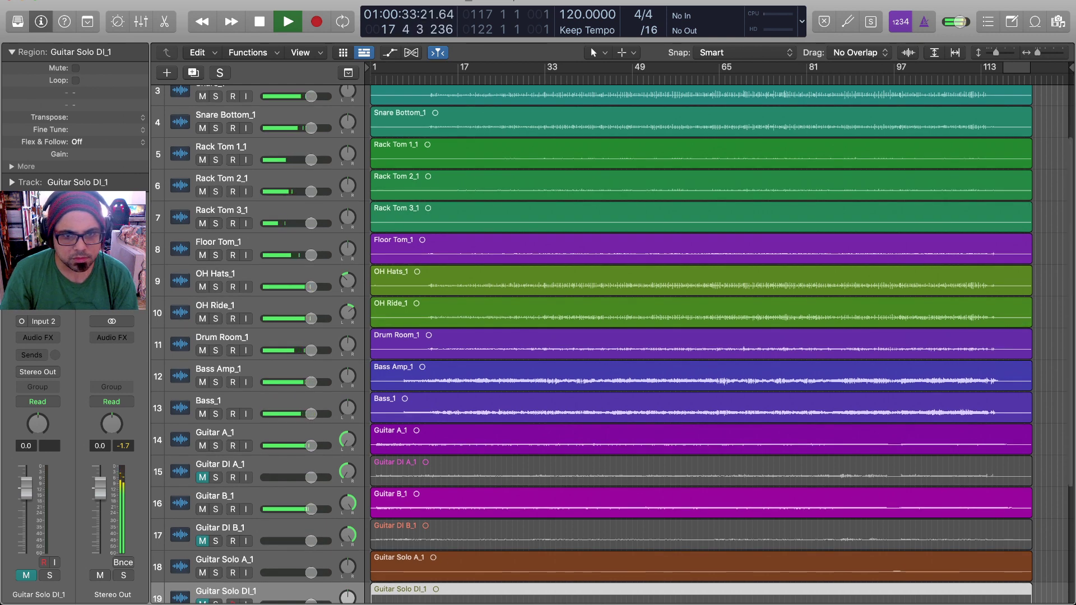
{"action": "scroll", "coordinate": [700, 337], "scroll_direction": "down", "scroll_amount": 5}
{"action": "scroll", "coordinate": [700, 336], "scroll_direction": "up", "scroll_amount": 4}
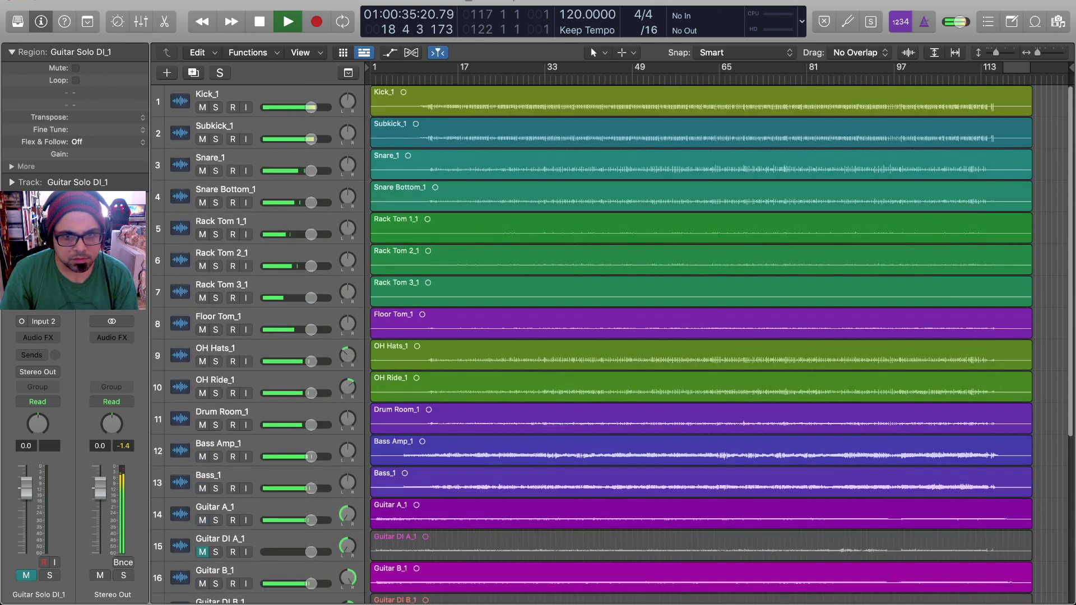
{"action": "scroll", "coordinate": [700, 337], "scroll_direction": "down", "scroll_amount": 7}
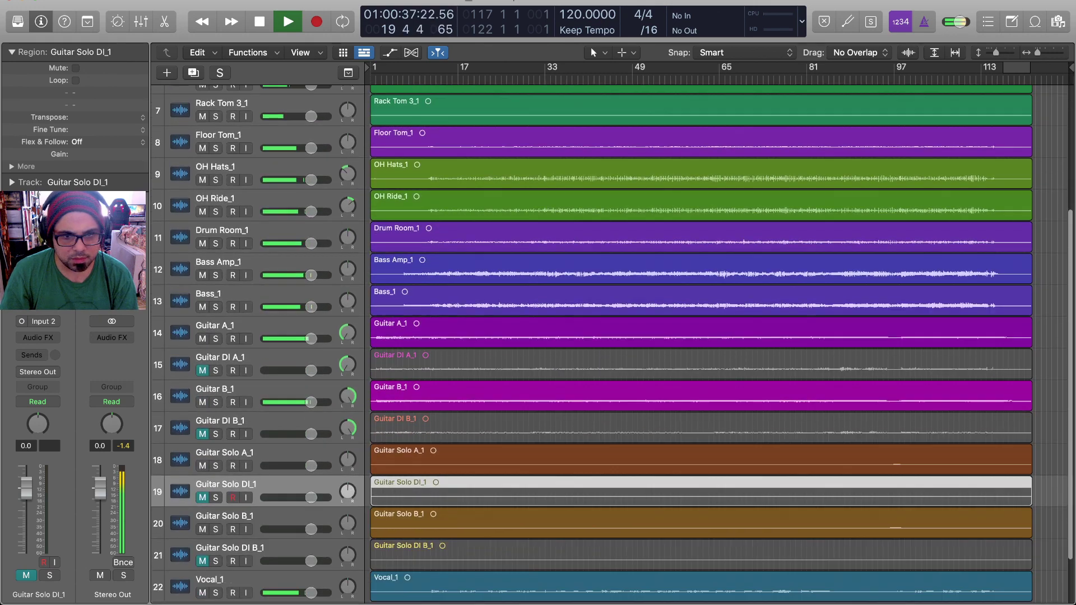
{"action": "scroll", "coordinate": [701, 336], "scroll_direction": "up", "scroll_amount": 8}
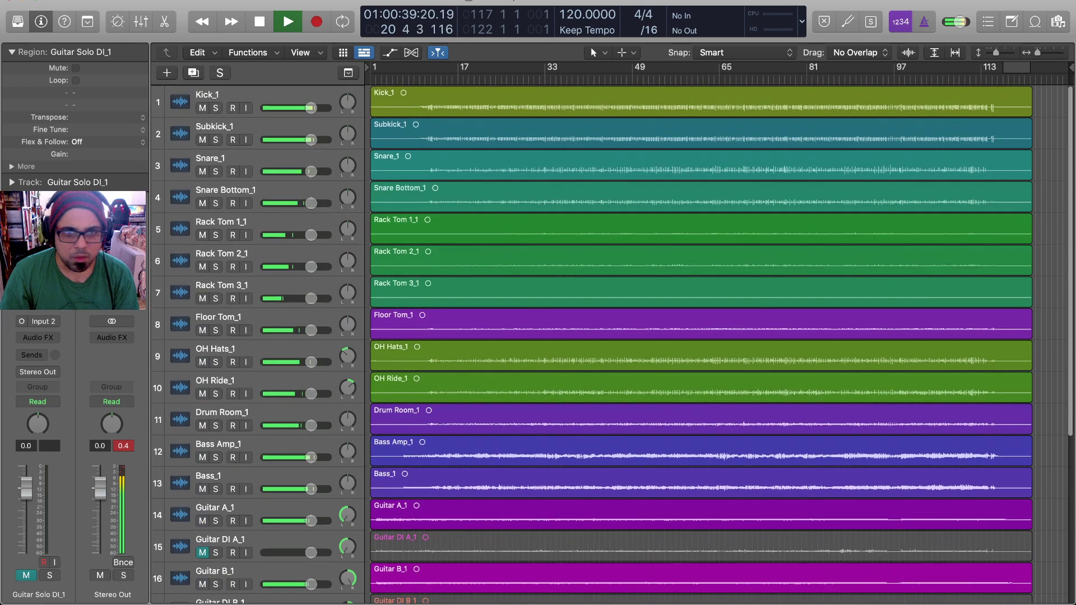
{"action": "key", "text": "space"}
Step: Solo the drum tracks from Kick_1 to OH Ride_1, leaving Drum Room_1 out of solo, and resume playback
{"action": "scroll", "coordinate": [700, 336], "scroll_direction": "down", "scroll_amount": 2}
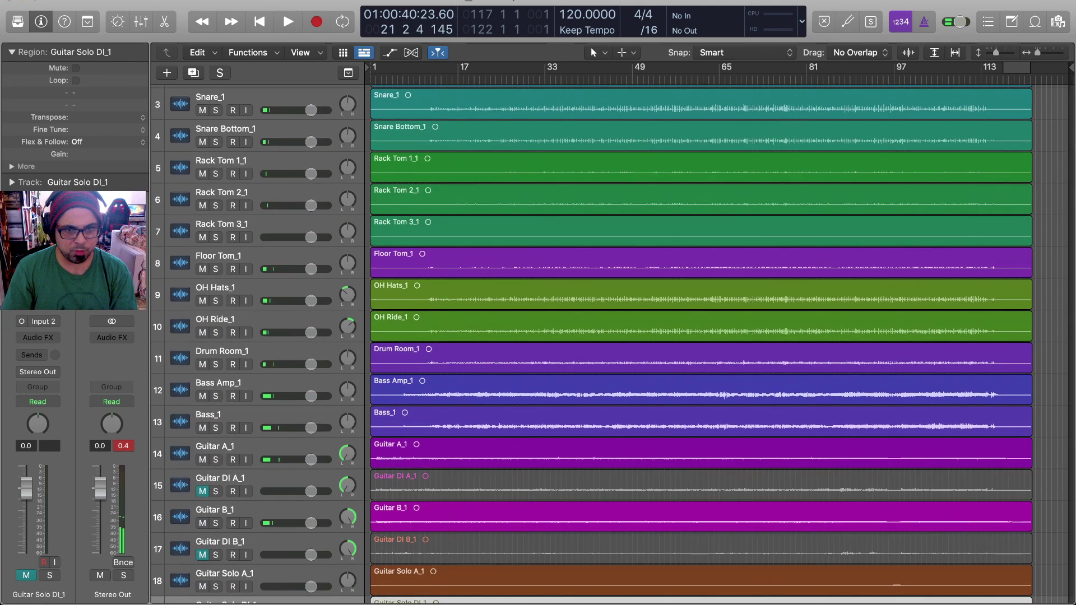
{"action": "left_click", "coordinate": [216, 364]}
{"action": "left_click", "coordinate": [216, 364]}
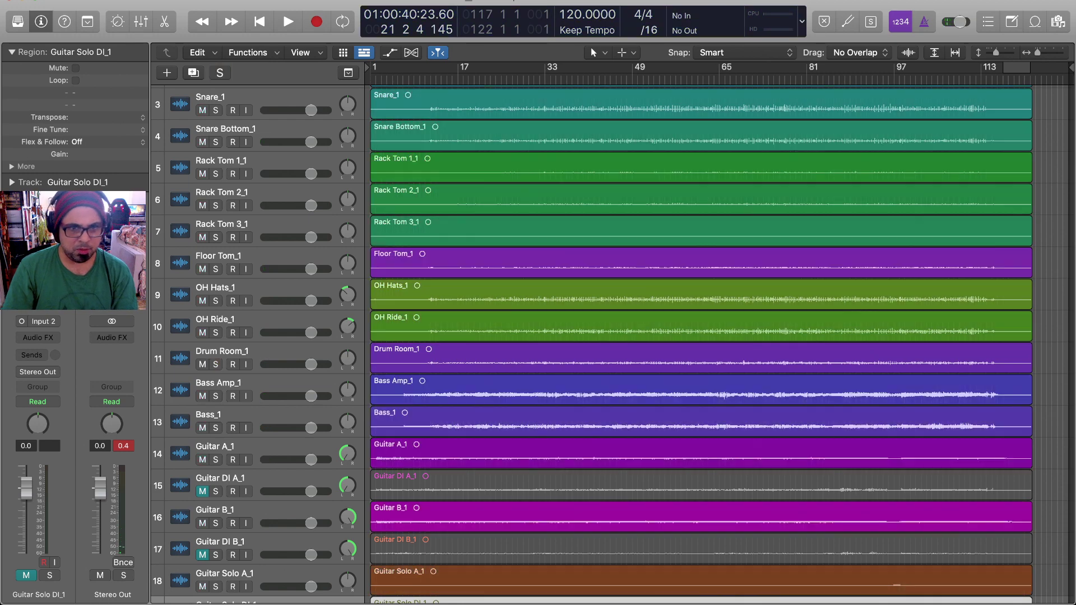
{"action": "scroll", "coordinate": [215, 364], "scroll_direction": "up", "scroll_amount": 2}
{"action": "left_click_drag", "start_coordinate": [216, 107], "coordinate": [215, 425]}
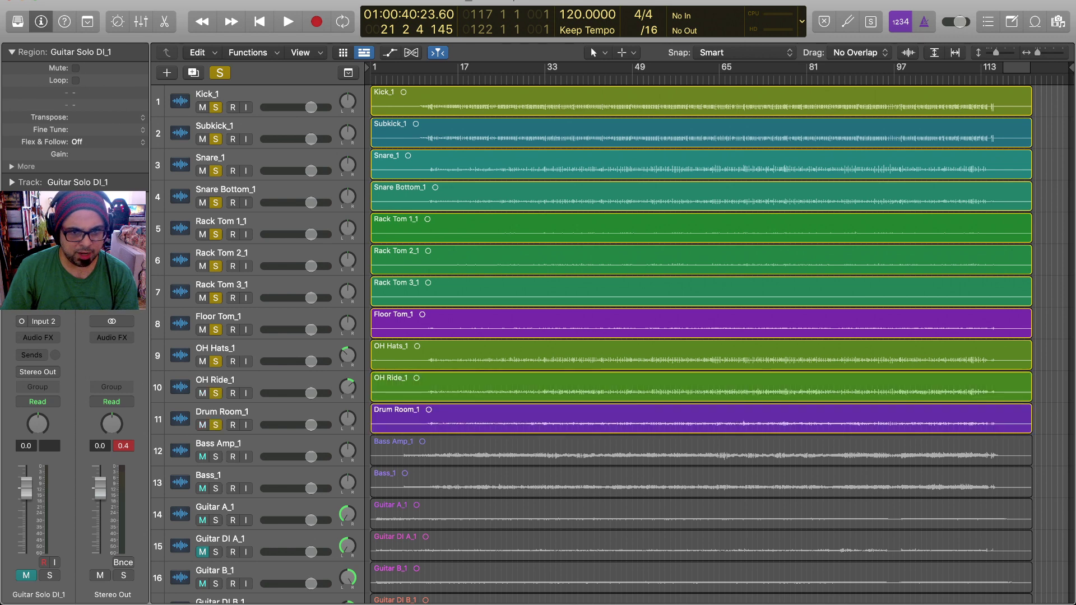
{"action": "scroll", "coordinate": [216, 423], "scroll_direction": "down", "scroll_amount": 1}
{"action": "left_click", "coordinate": [216, 423]}
{"action": "key", "text": "space"}
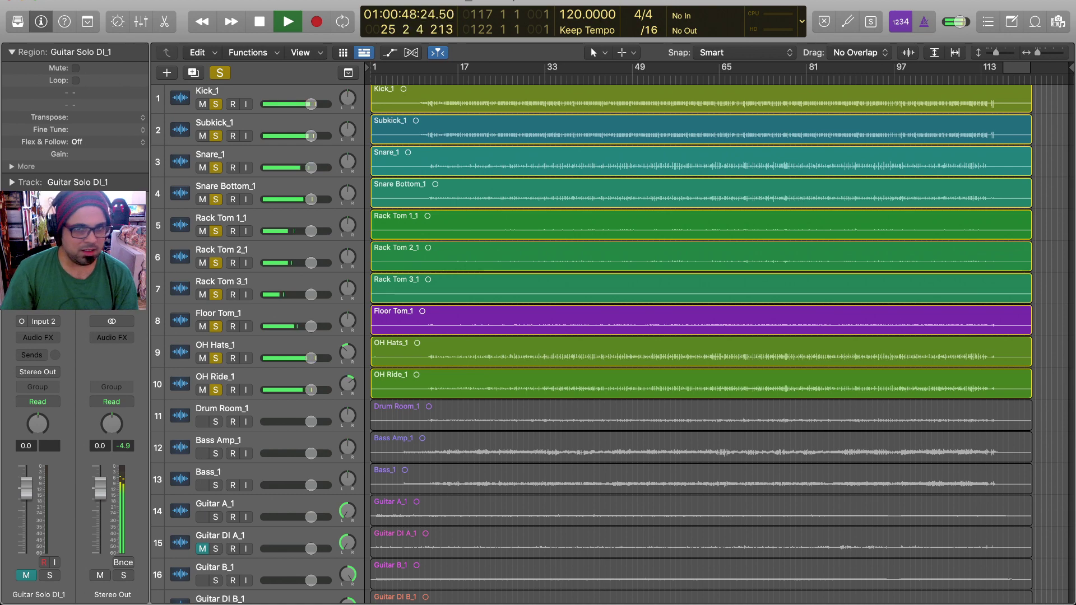
{"action": "scroll", "coordinate": [617, 336], "scroll_direction": "up", "scroll_amount": 1}
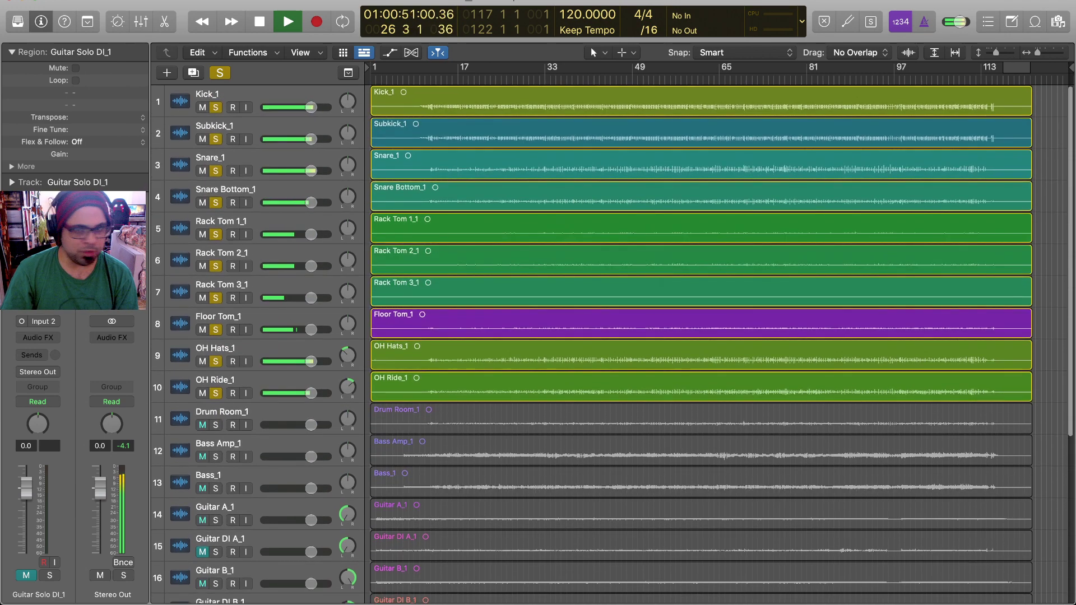
Step: Compare the drums with and without the three rack toms and Floor Tom_1 by toggling their solo, leaving them unsoloed
{"action": "left_click_drag", "start_coordinate": [215, 234], "coordinate": [215, 330]}
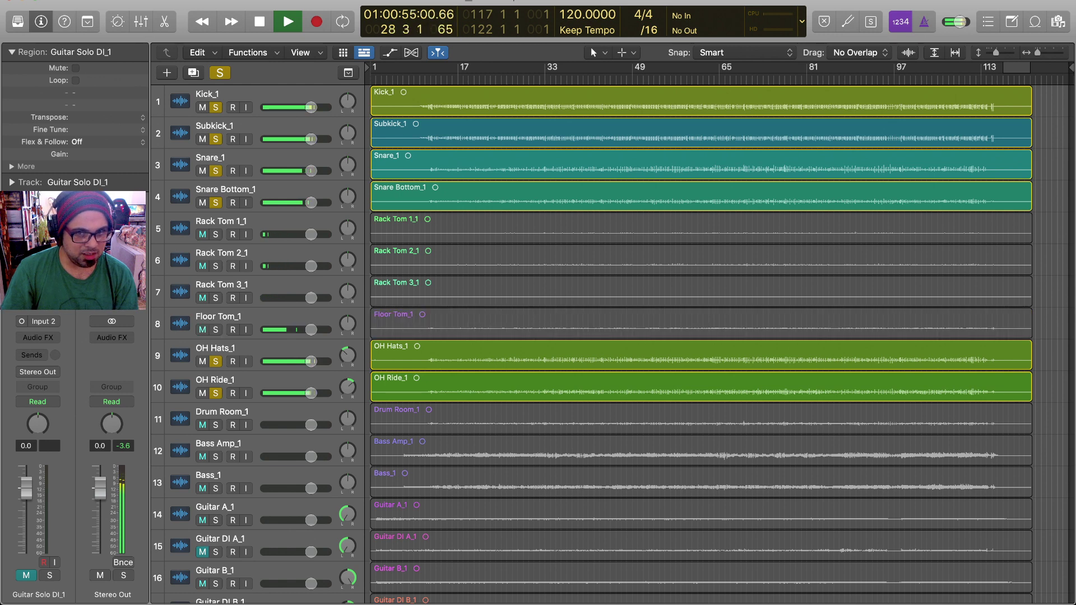
{"action": "left_click_drag", "start_coordinate": [216, 234], "coordinate": [215, 330]}
{"action": "scroll", "coordinate": [701, 342], "scroll_direction": "down", "scroll_amount": 1}
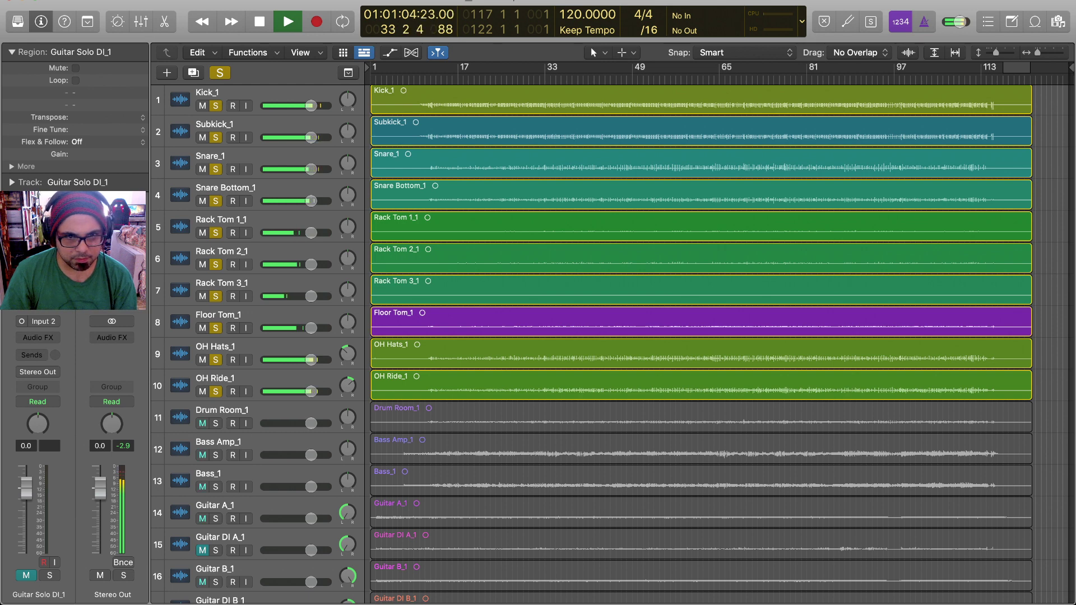
{"action": "left_click_drag", "start_coordinate": [215, 232], "coordinate": [215, 328]}
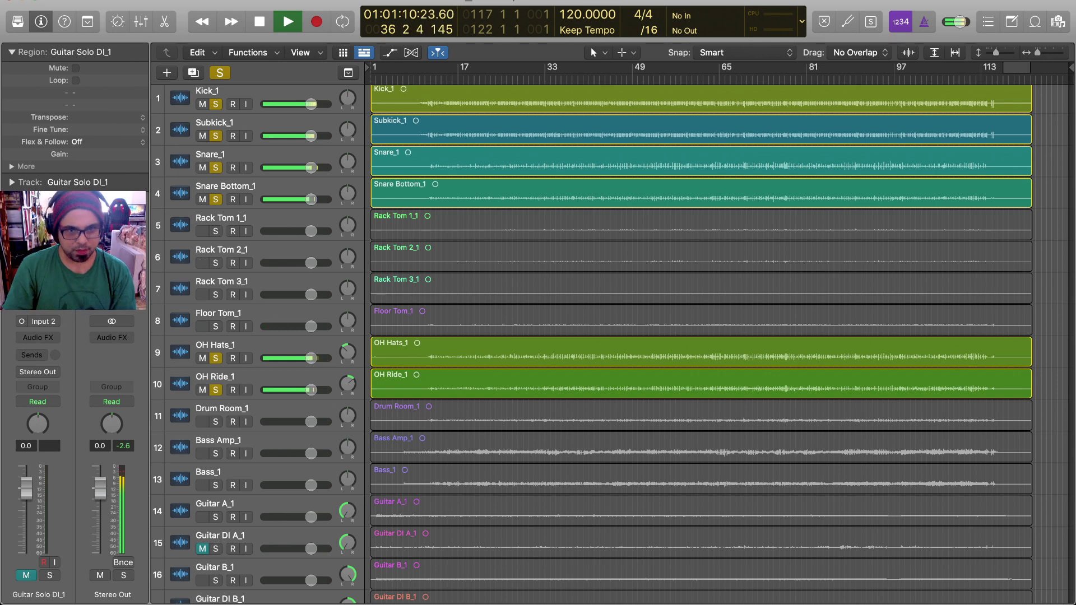
Step: Add Drum Room_1 to the solo and unsolo the overheads, snares and kicks so only Drum Room_1 plays
{"action": "left_click", "coordinate": [215, 422]}
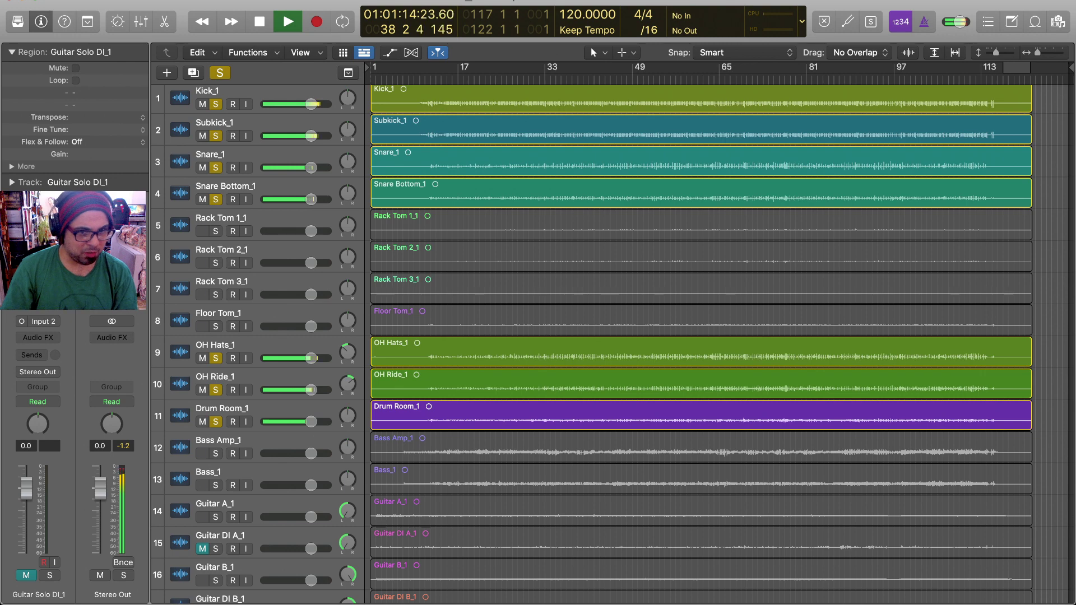
{"action": "left_click", "coordinate": [216, 390]}
{"action": "left_click", "coordinate": [216, 358]}
{"action": "left_click_drag", "start_coordinate": [216, 224], "coordinate": [215, 104]}
{"action": "scroll", "coordinate": [216, 106], "scroll_direction": "down", "scroll_amount": 2}
{"action": "scroll", "coordinate": [216, 107], "scroll_direction": "up", "scroll_amount": 2}
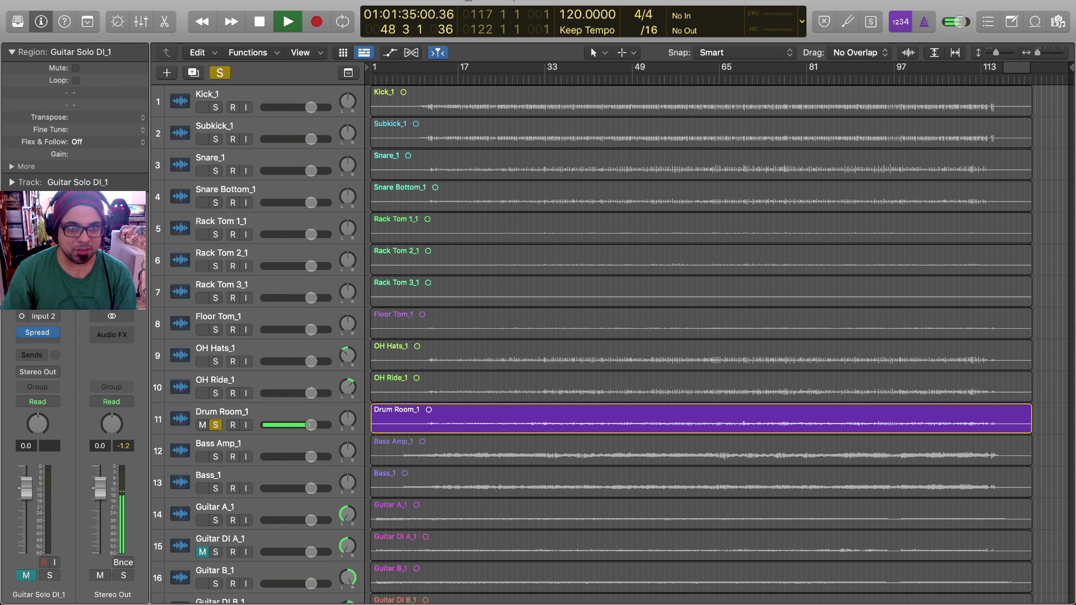
{"action": "scroll", "coordinate": [610, 342], "scroll_direction": "down", "scroll_amount": 10}
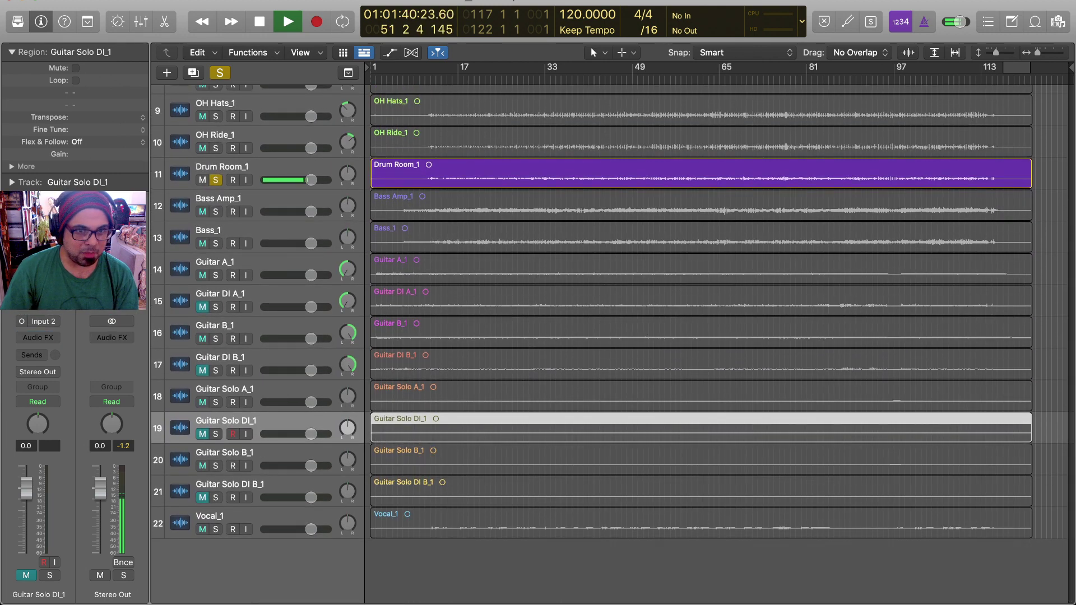
Step: Select the Drum Room_1 track and insert the Spread effect on its channel strip
{"action": "left_click", "coordinate": [222, 167]}
{"action": "scroll", "coordinate": [222, 167], "scroll_direction": "up", "scroll_amount": 4}
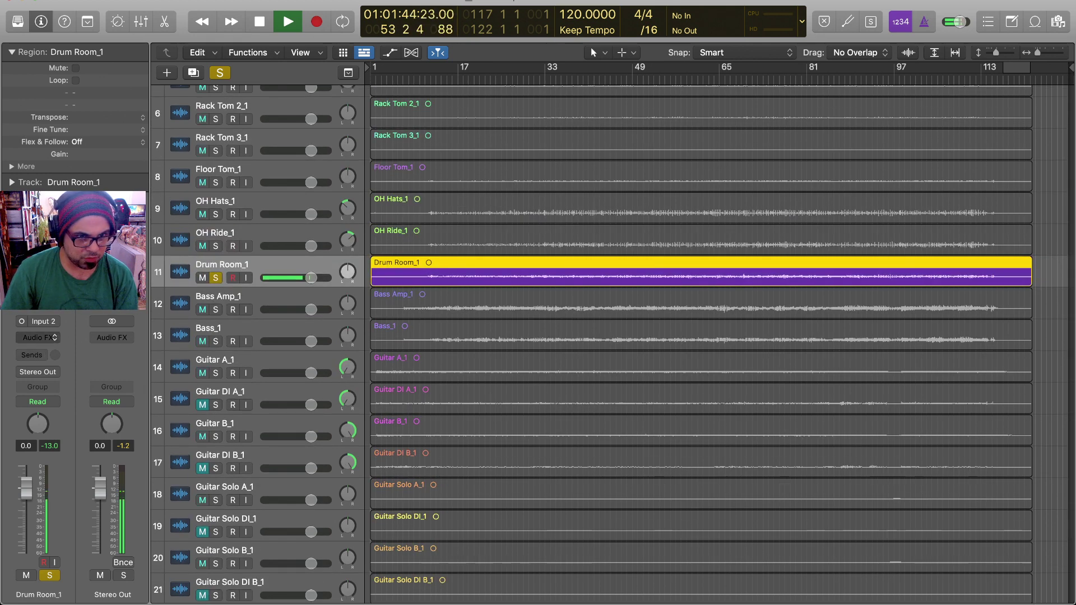
{"action": "left_click", "coordinate": [37, 337]}
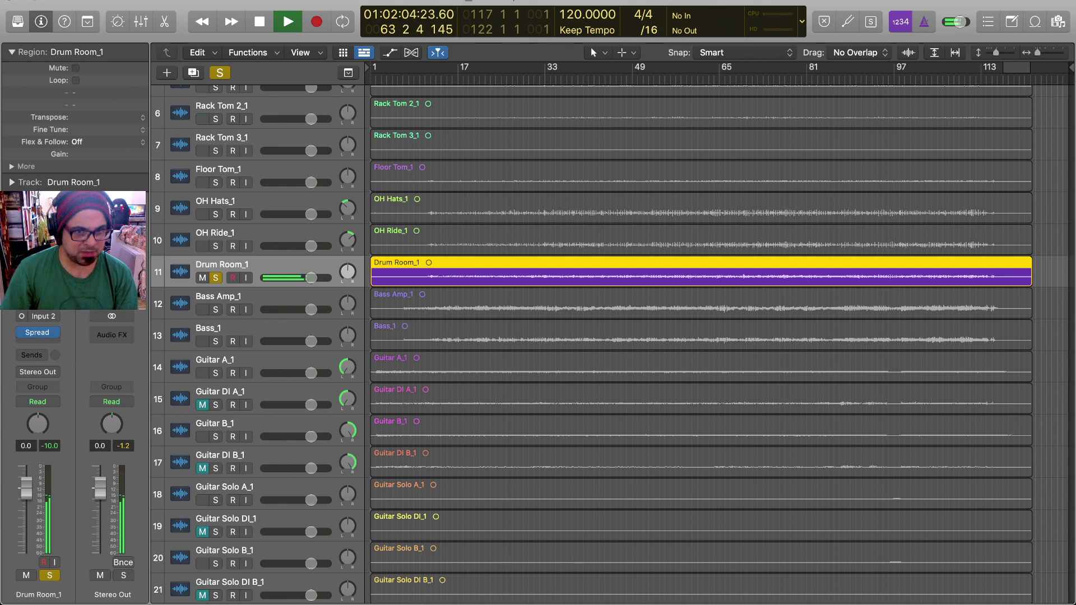
Step: Solo every drum track from Kick_1 to Drum Room_1, and take Drum Room_1 out of solo to compare the drums without it
{"action": "scroll", "coordinate": [614, 344], "scroll_direction": "up", "scroll_amount": 1}
{"action": "scroll", "coordinate": [613, 344], "scroll_direction": "up", "scroll_amount": 4}
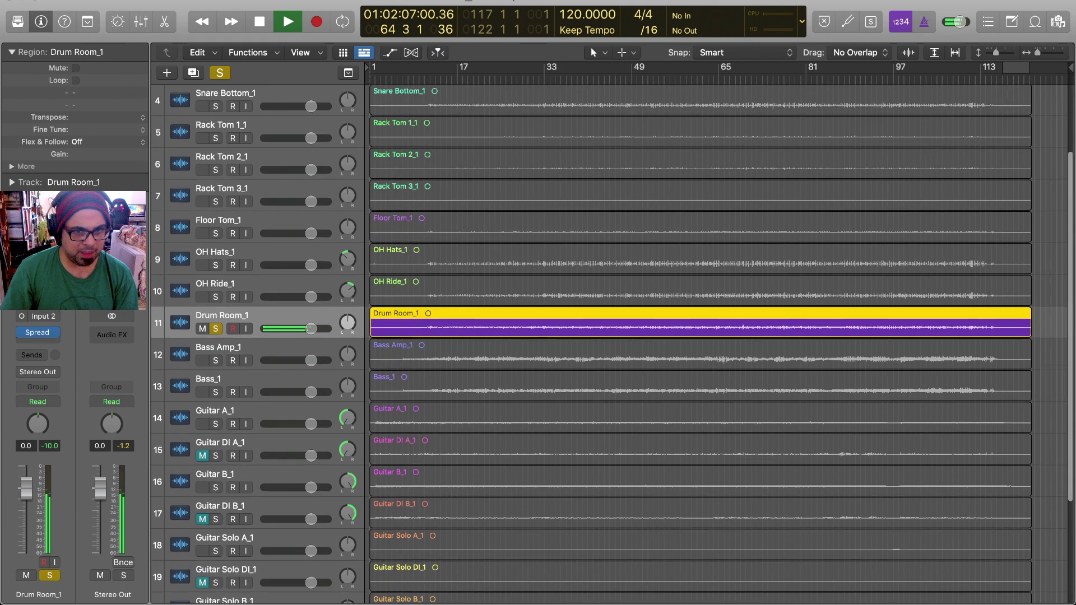
{"action": "key", "text": "s"}
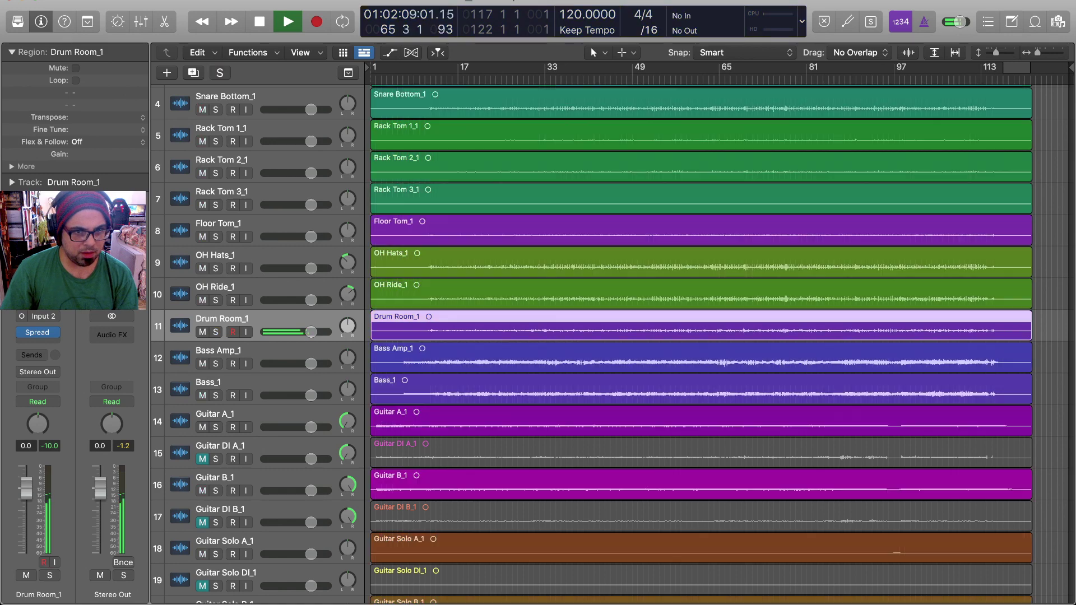
{"action": "left_click_drag", "start_coordinate": [216, 332], "coordinate": [215, 145]}
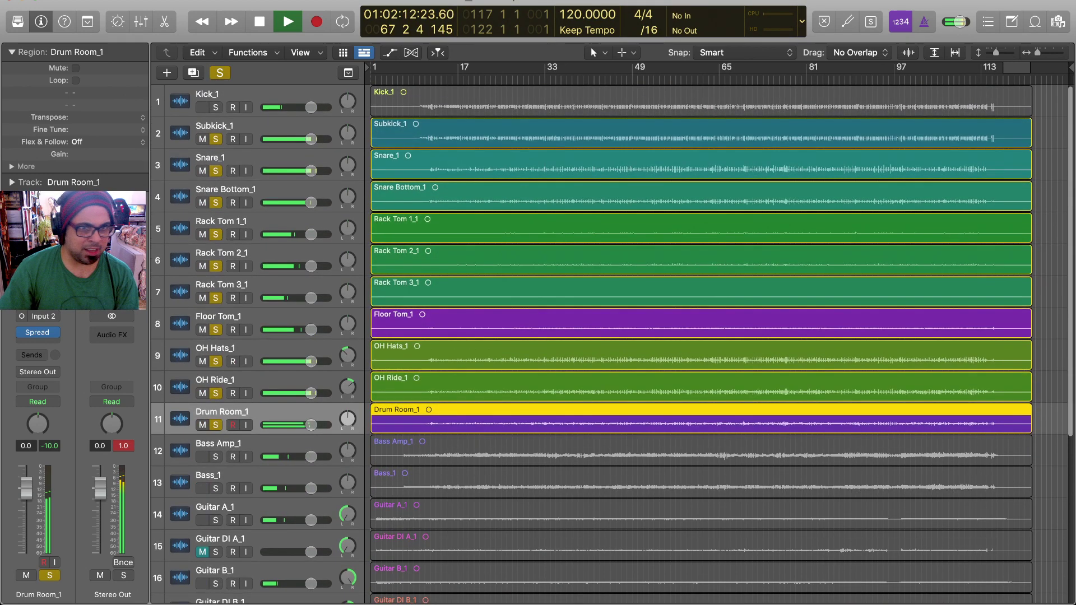
{"action": "left_click", "coordinate": [216, 108]}
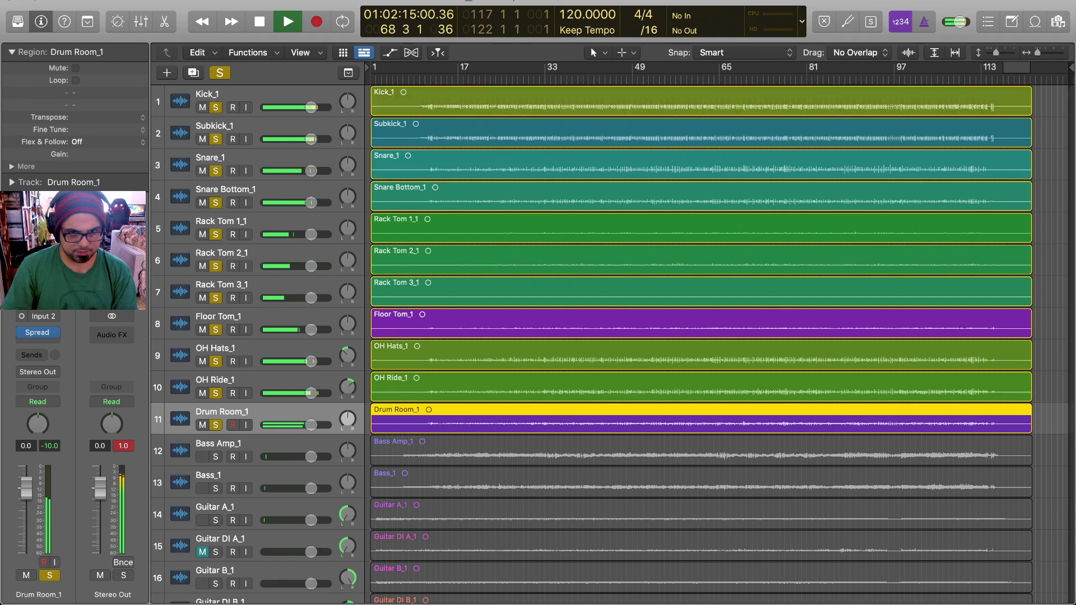
{"action": "key", "text": "s"}
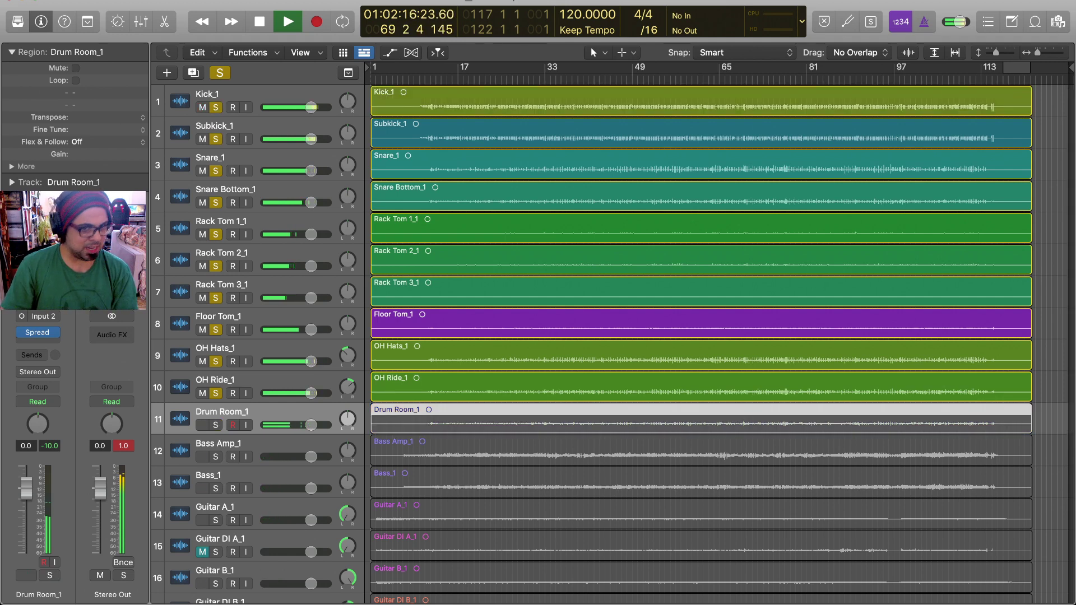
Step: Put Drum Room_1 back in solo to hear the full kit, and clear solo on all drum tracks once playback is stopped
{"action": "key", "text": "s"}
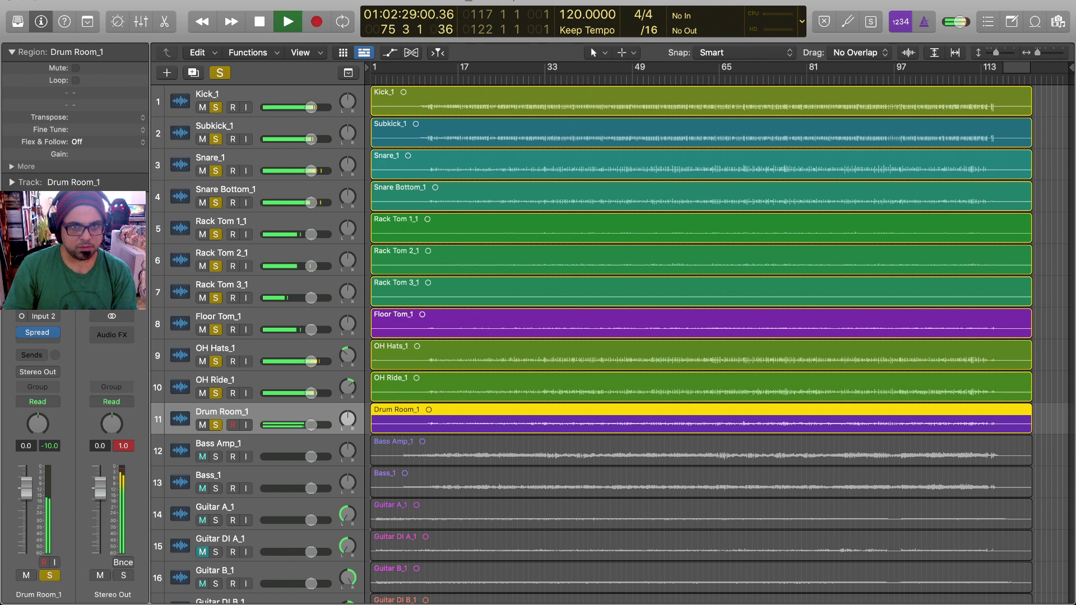
{"action": "key", "text": "space"}
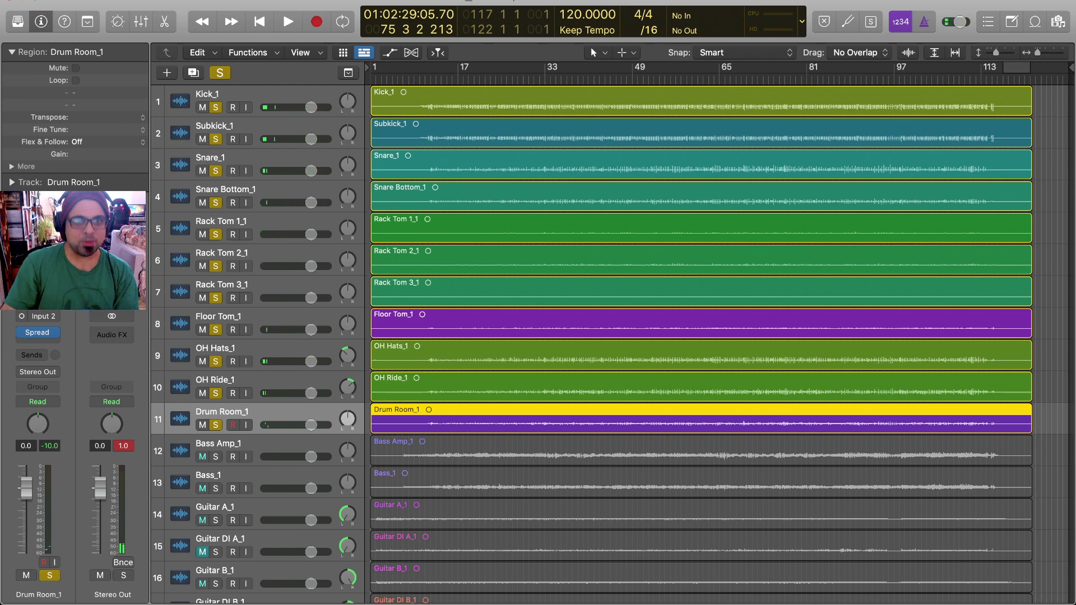
{"action": "left_click", "coordinate": [700, 100]}
{"action": "scroll", "coordinate": [701, 337], "scroll_direction": "down", "scroll_amount": 2}
{"action": "scroll", "coordinate": [612, 344], "scroll_direction": "up", "scroll_amount": 4}
{"action": "left_click_drag", "start_coordinate": [215, 107], "coordinate": [215, 425]}
Step: Route the tracks from Kick_1 to Drum Room_1 to Bus 1 and name the resulting aux channel Drums
{"action": "scroll", "coordinate": [215, 425], "scroll_direction": "down", "scroll_amount": 3}
{"action": "scroll", "coordinate": [700, 336], "scroll_direction": "up", "scroll_amount": 4}
{"action": "scroll", "coordinate": [701, 336], "scroll_direction": "down", "scroll_amount": 1}
{"action": "scroll", "coordinate": [611, 344], "scroll_direction": "up", "scroll_amount": 1}
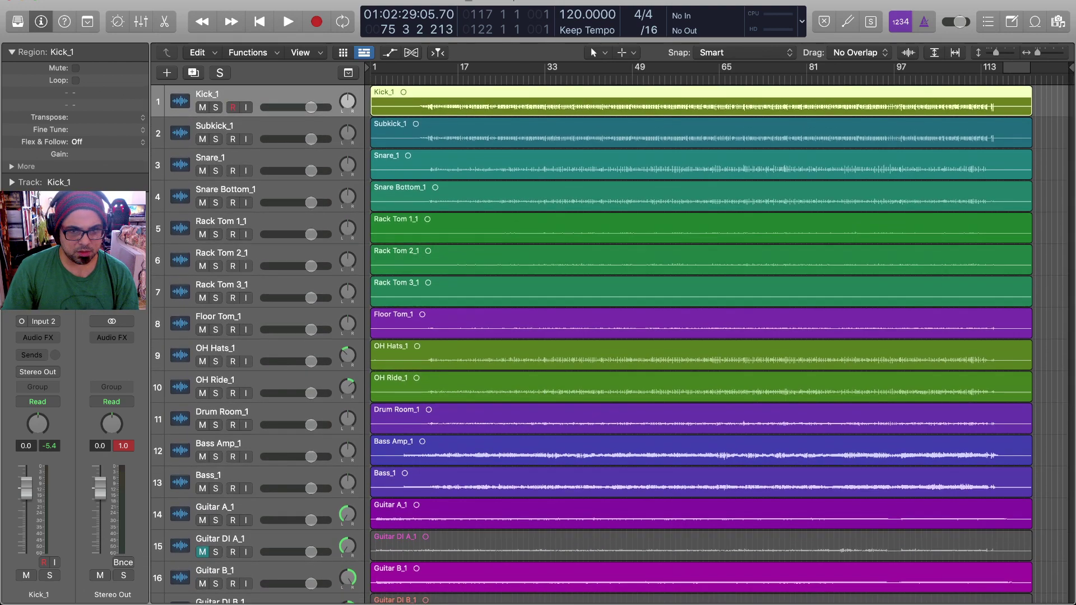
{"action": "left_click", "coordinate": [222, 411], "text": "shift"}
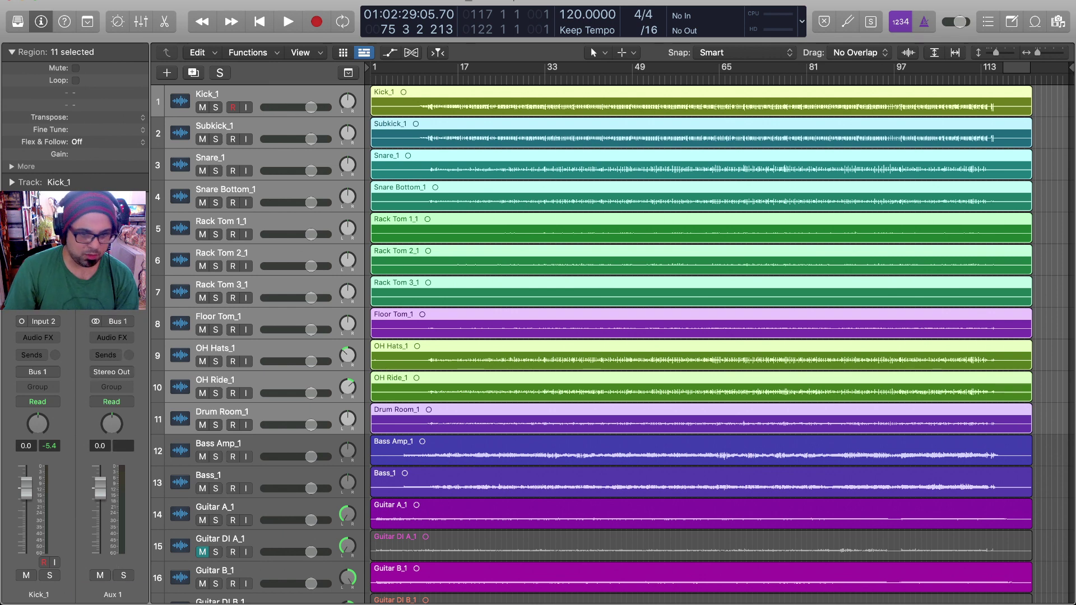
{"action": "double_click", "coordinate": [112, 594]}
{"action": "type", "text": "Drums"}
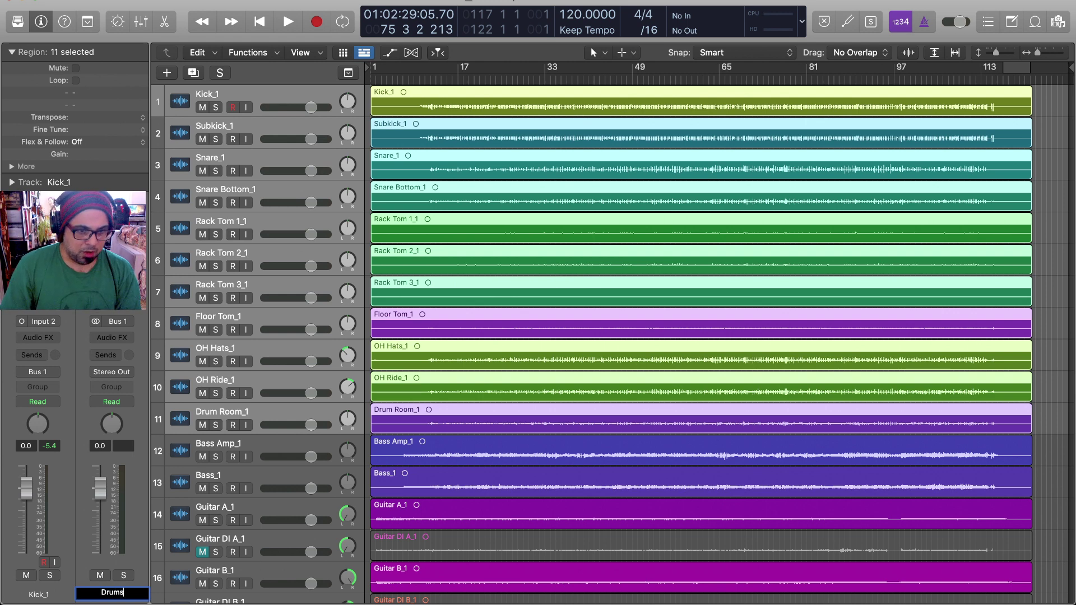
{"action": "key", "text": "Return"}
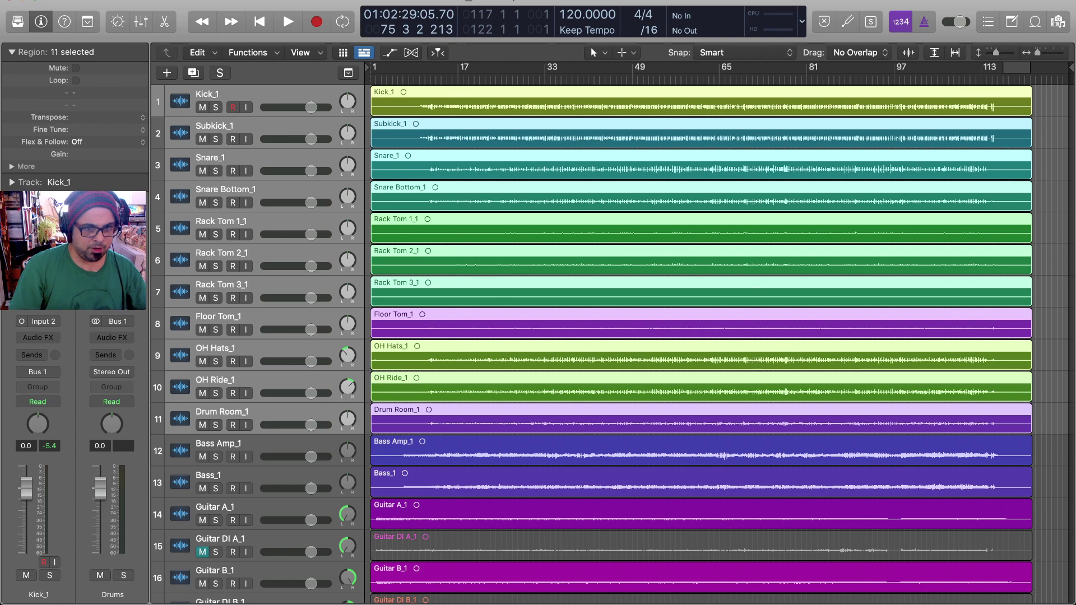
Step: Examine the output routing of the drum channels in the mixer
{"action": "key", "text": "Down"}
{"action": "key", "text": "Up"}
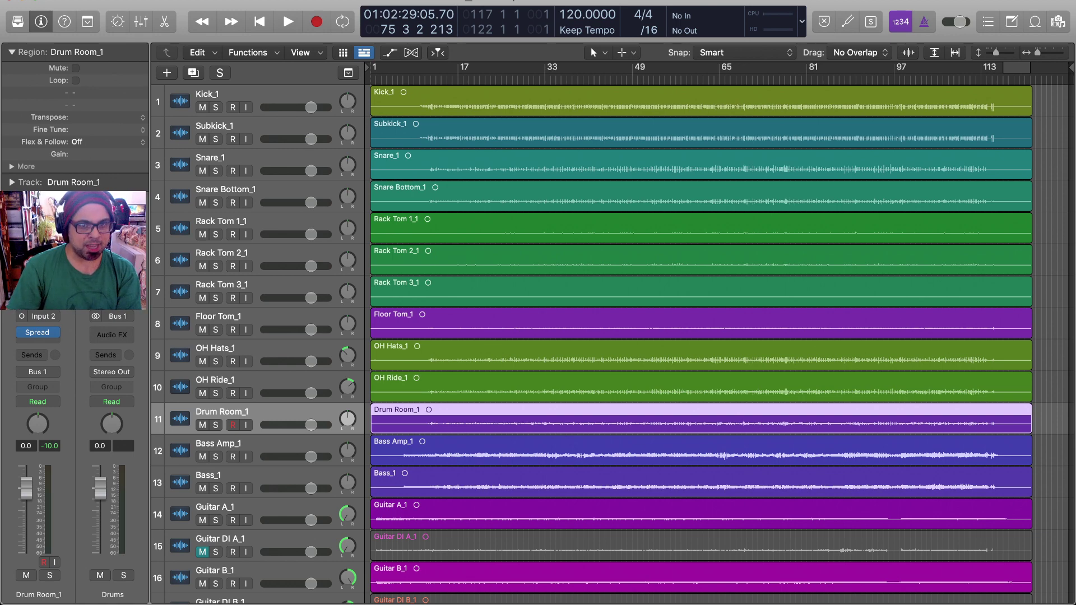
{"action": "key", "text": "x"}
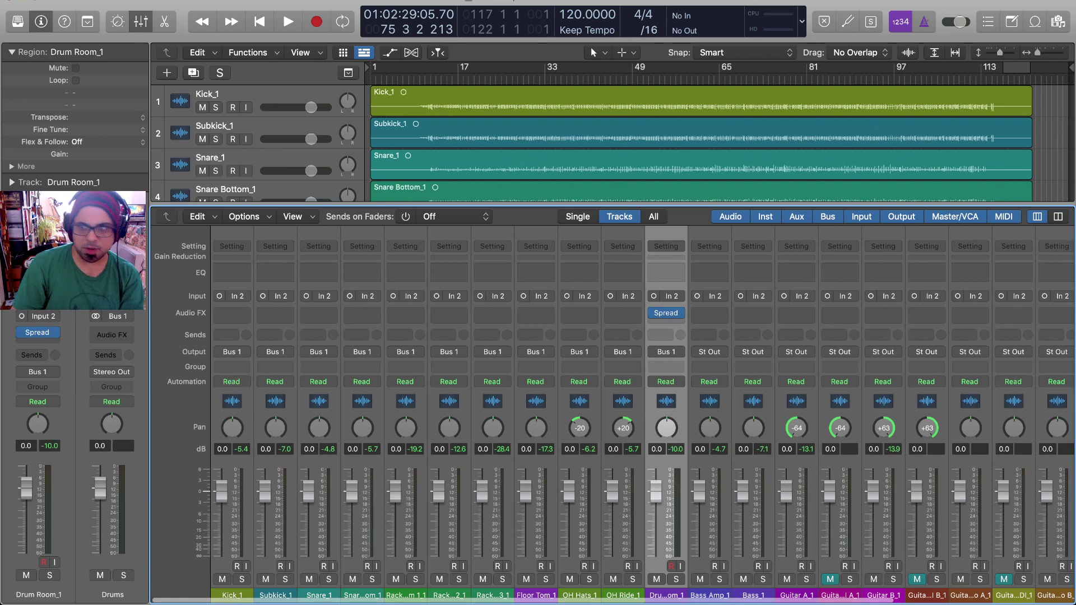
{"action": "key", "text": "x"}
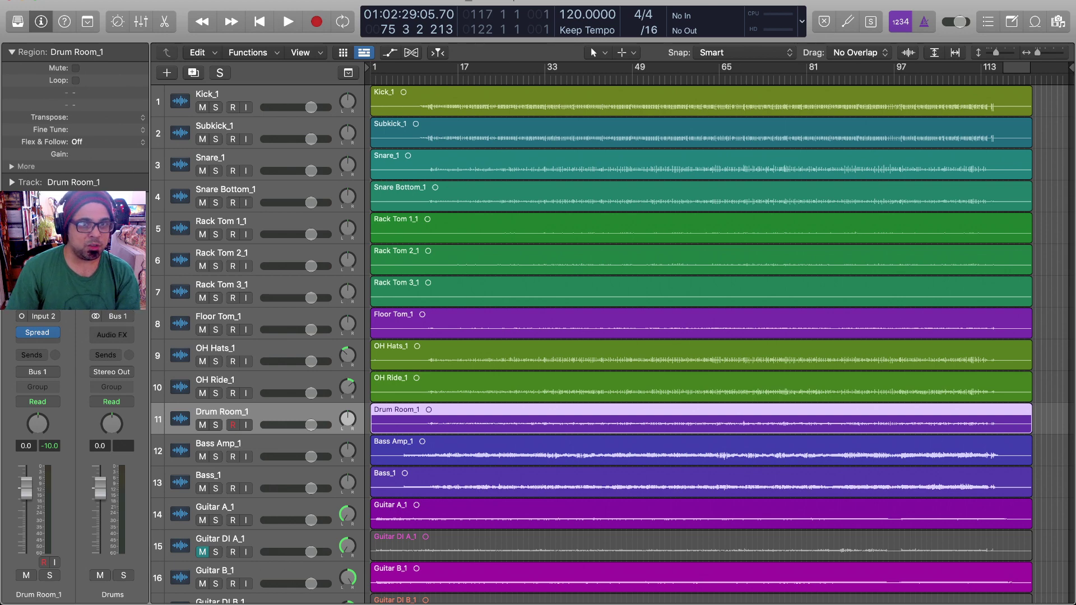
{"action": "scroll", "coordinate": [617, 337], "scroll_direction": "down", "scroll_amount": 2}
{"action": "scroll", "coordinate": [617, 336], "scroll_direction": "up", "scroll_amount": 2}
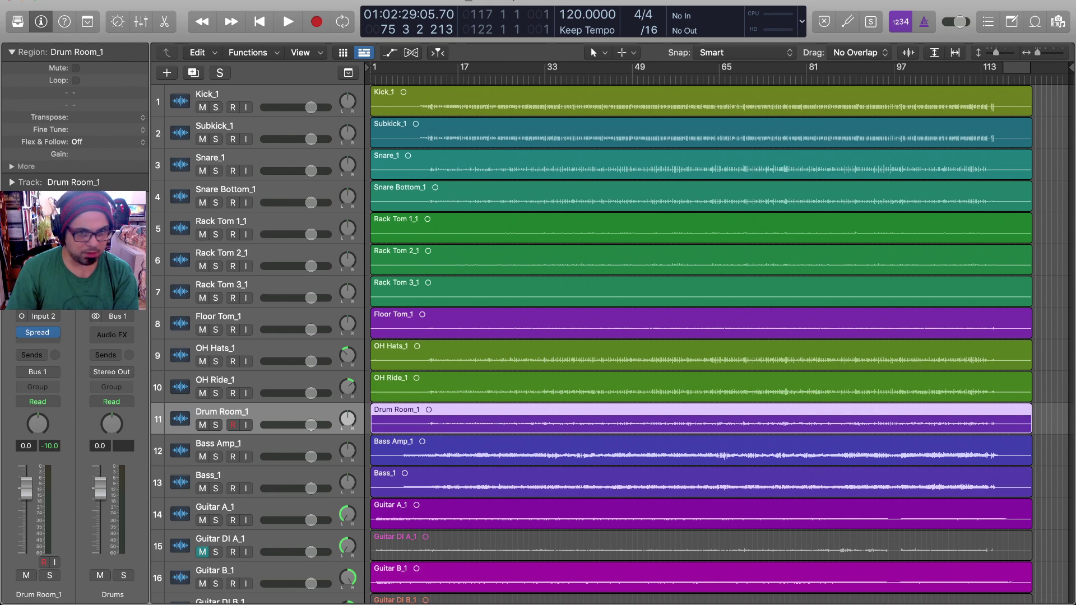
{"action": "scroll", "coordinate": [611, 344], "scroll_direction": "down", "scroll_amount": 2}
{"action": "scroll", "coordinate": [610, 344], "scroll_direction": "up", "scroll_amount": 2}
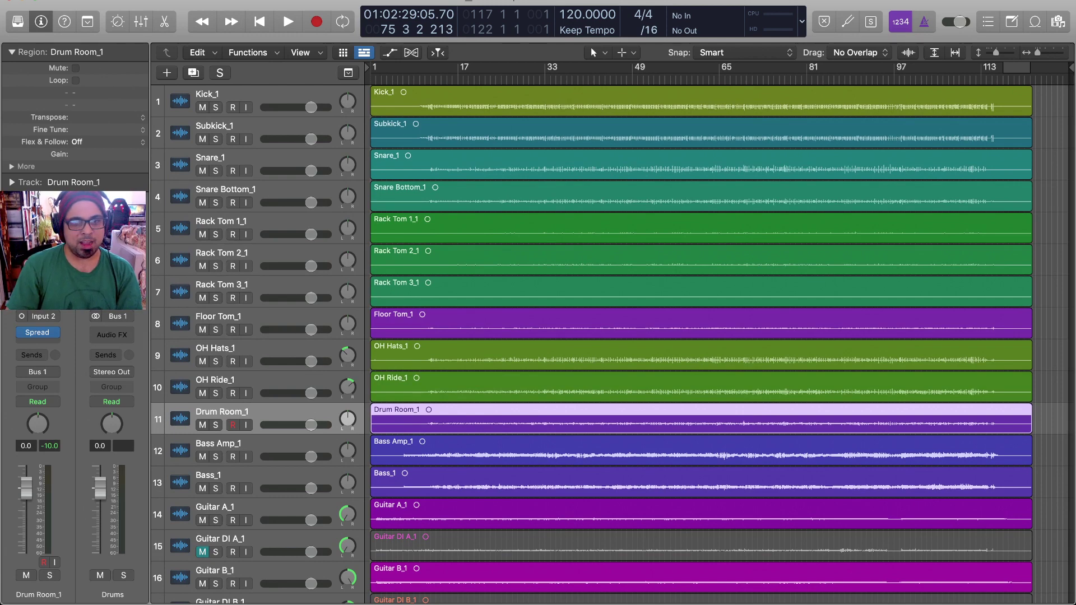
{"action": "key", "text": "Up"}
{"action": "key", "text": "Down"}
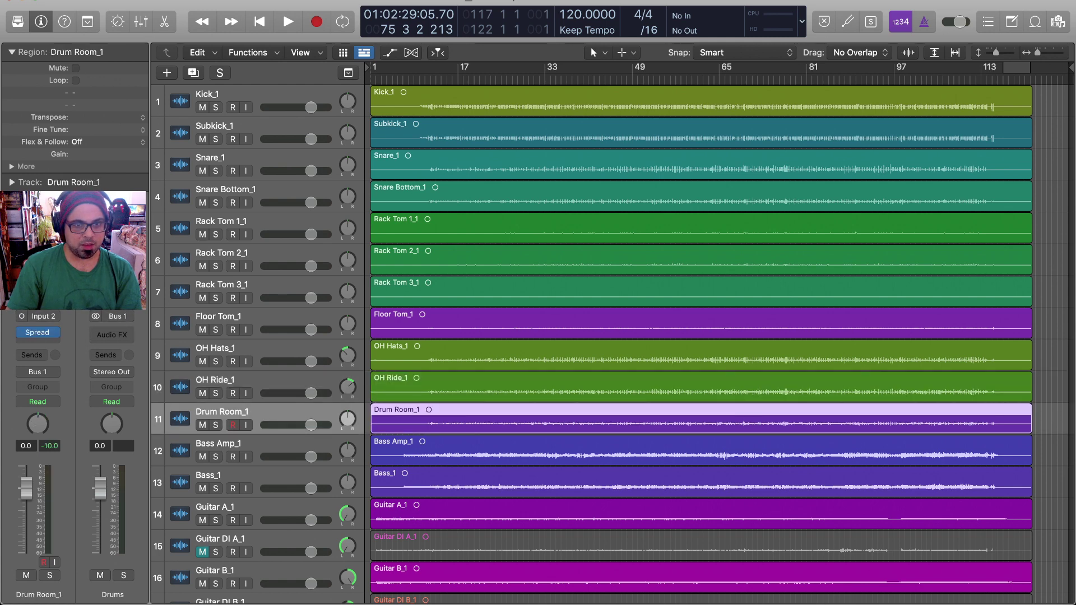
Step: Select the mixer channels from Kick_1 to Drum Room_1 as a range and examine their routing to the Drums aux
{"action": "key", "text": "shift+Up"}
{"action": "key", "text": "x"}
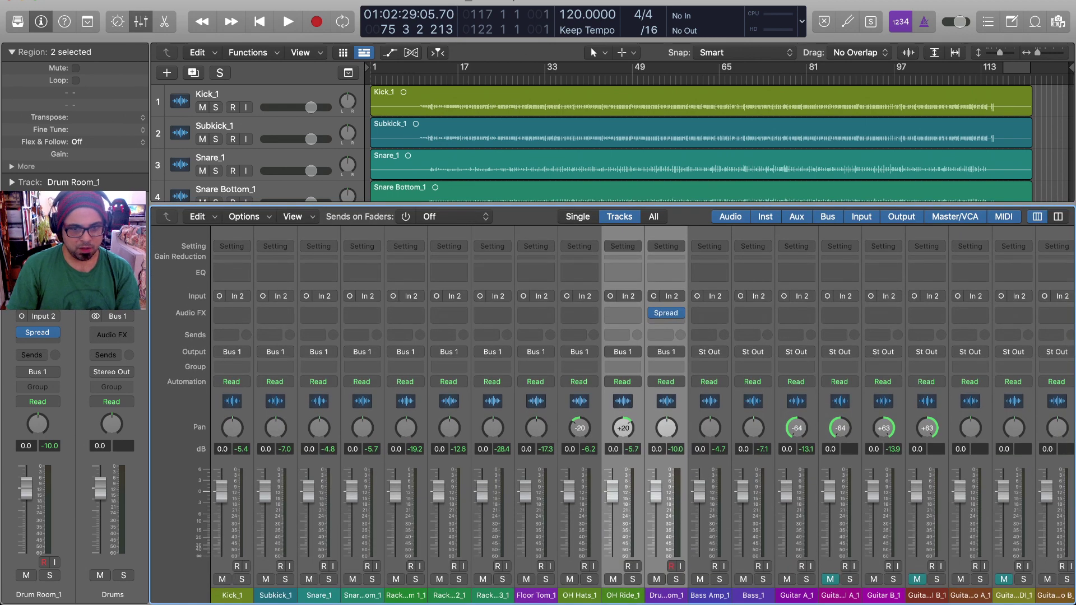
{"action": "left_click", "coordinate": [232, 595]}
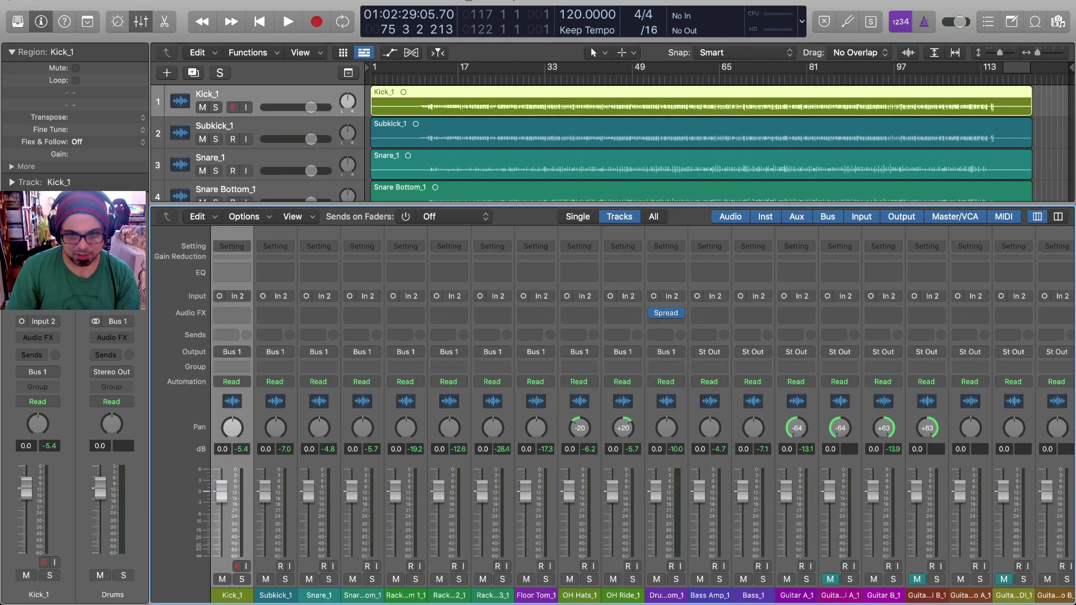
{"action": "left_click", "coordinate": [624, 596], "text": "shift"}
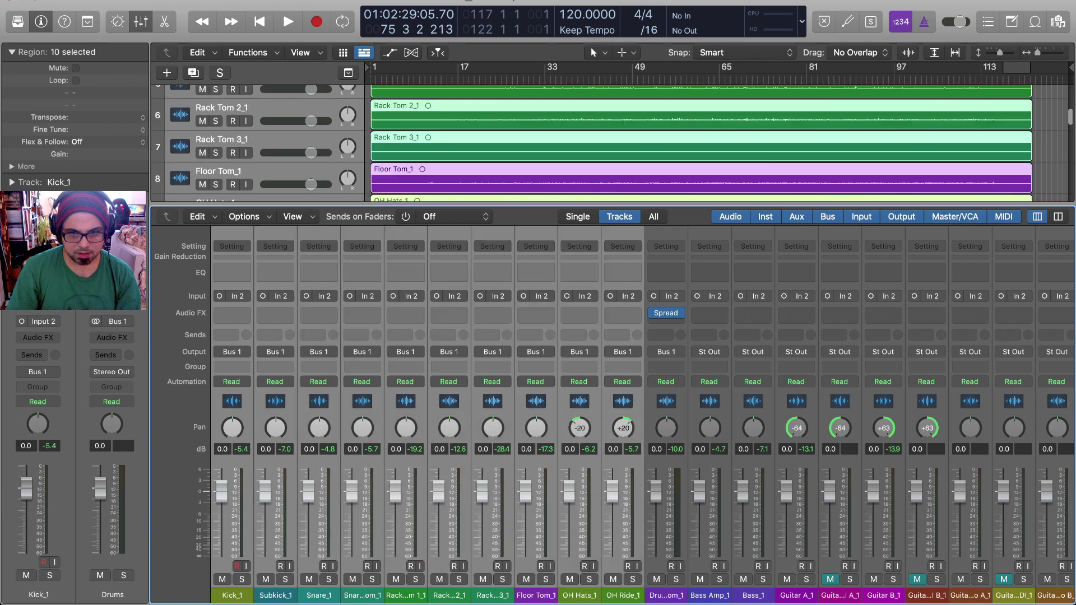
{"action": "scroll", "coordinate": [624, 504], "scroll_direction": "right", "scroll_amount": 6}
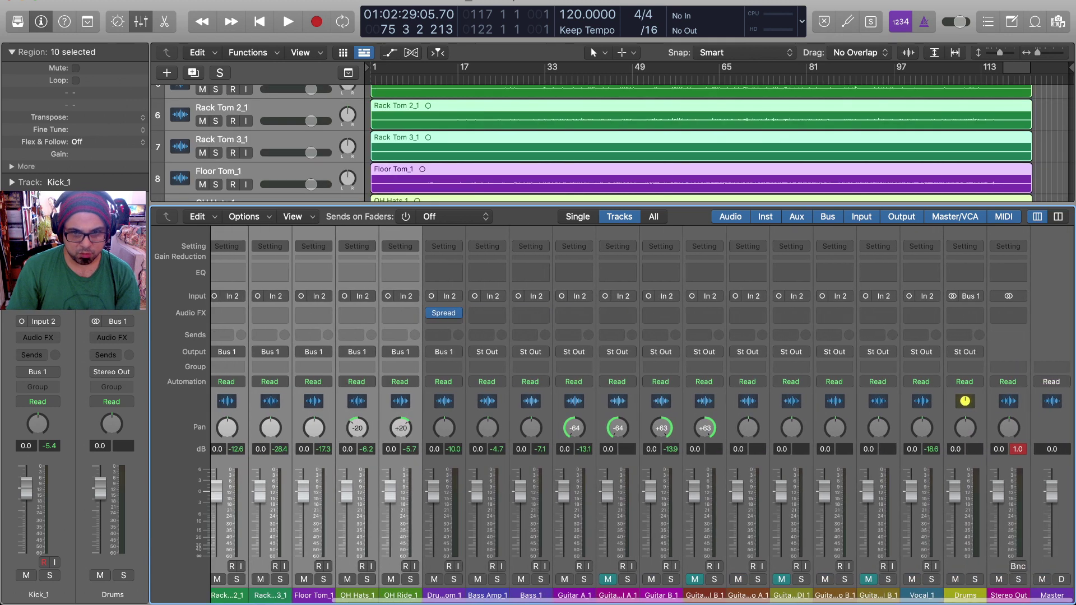
{"action": "left_click", "coordinate": [446, 595], "text": "shift"}
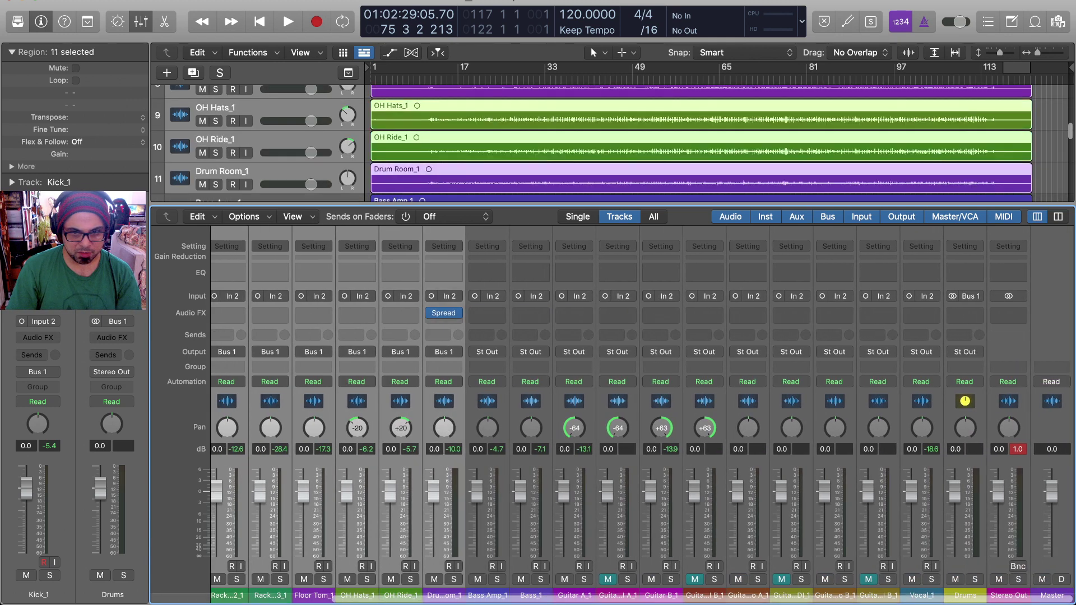
{"action": "left_click", "coordinate": [400, 596], "text": "shift"}
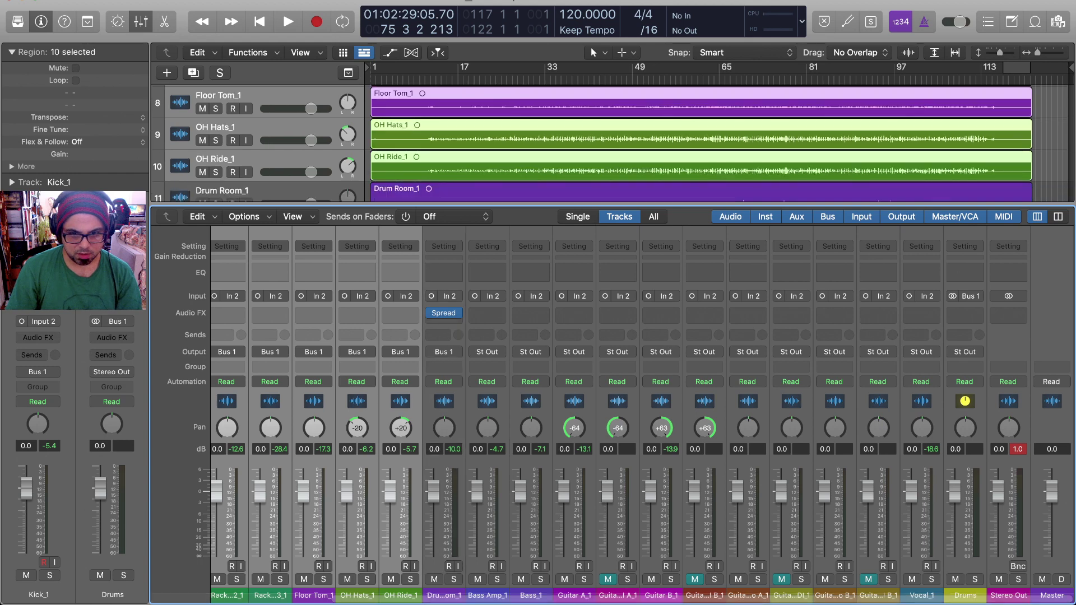
{"action": "left_click", "coordinate": [446, 595], "text": "shift"}
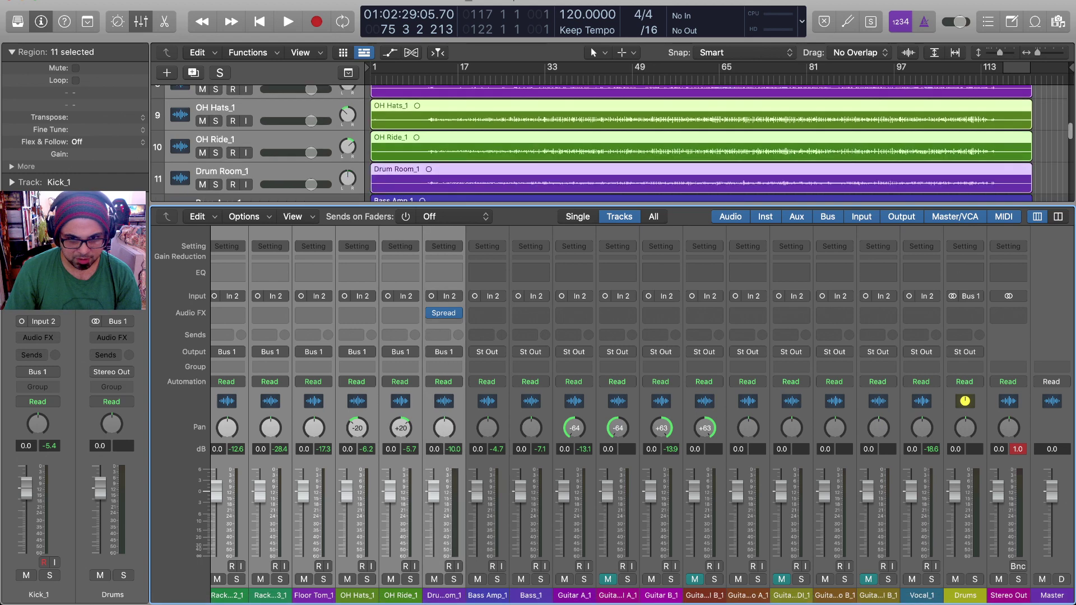
{"action": "scroll", "coordinate": [638, 415], "scroll_direction": "left", "scroll_amount": 5}
{"action": "scroll", "coordinate": [1009, 401], "scroll_direction": "right", "scroll_amount": 5}
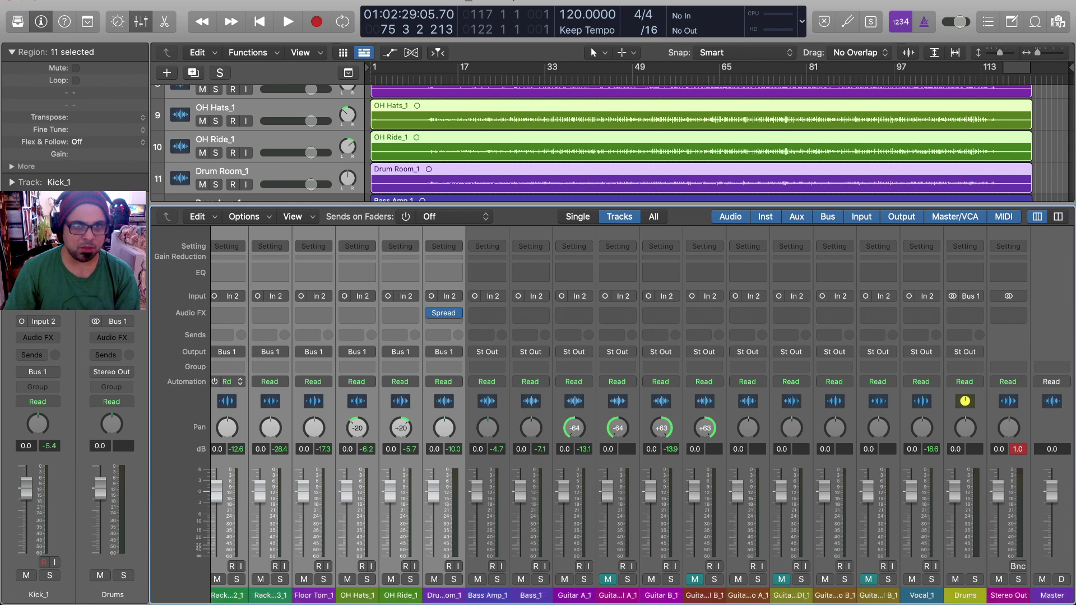
{"action": "scroll", "coordinate": [616, 314], "scroll_direction": "down", "scroll_amount": 1}
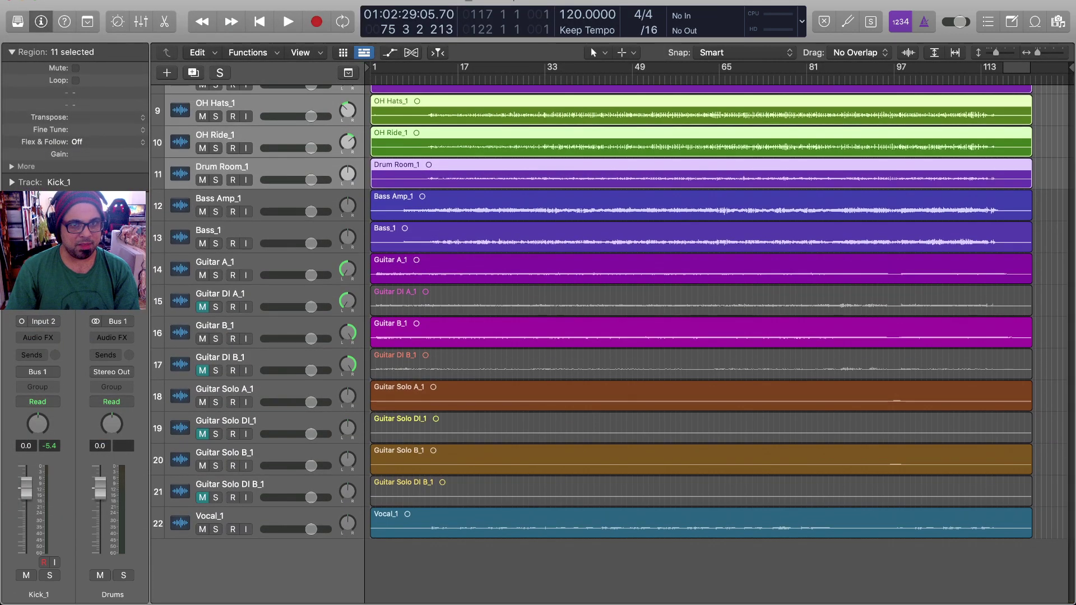
Step: Route Bass Amp_1 and Bass_1 together to Bus 2 and name the resulting aux channel Bass
{"action": "left_click", "coordinate": [252, 200]}
{"action": "key", "text": "Down"}
{"action": "key", "text": "Up"}
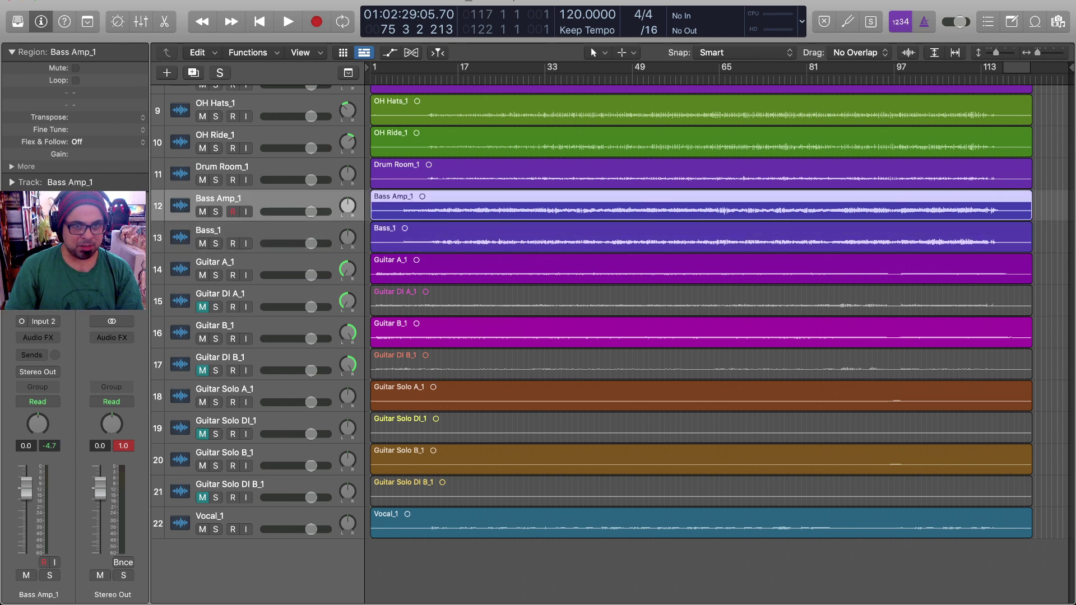
{"action": "key", "text": "shift+Down"}
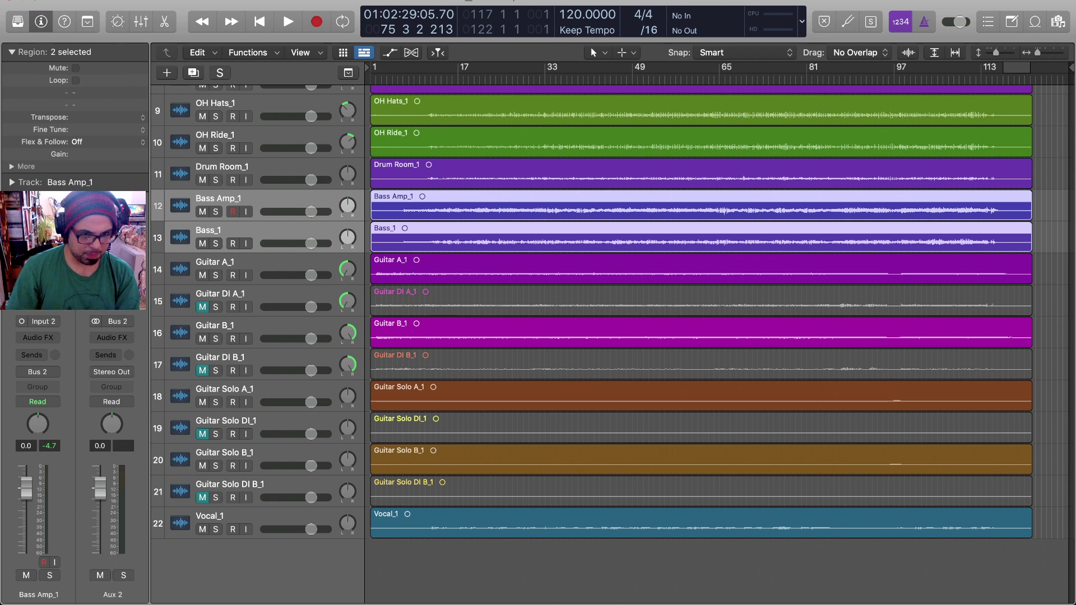
{"action": "double_click", "coordinate": [112, 595]}
{"action": "type", "text": "Bass"}
{"action": "key", "text": "Return"}
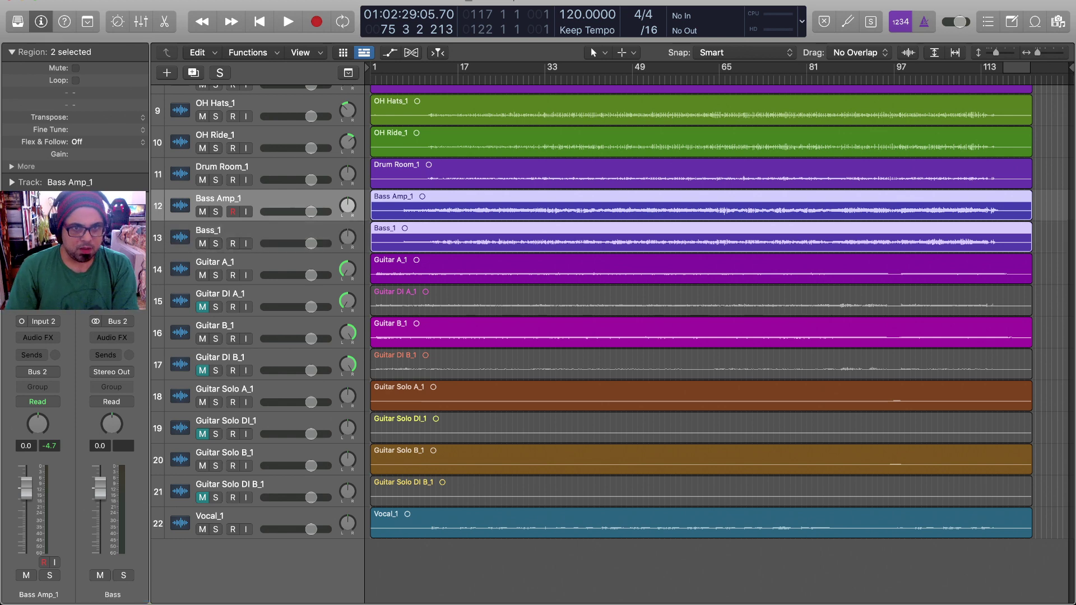
Step: Add an arrangement track for the Bass aux below Bass_1 and duplicate that track
{"action": "left_click", "coordinate": [241, 231]}
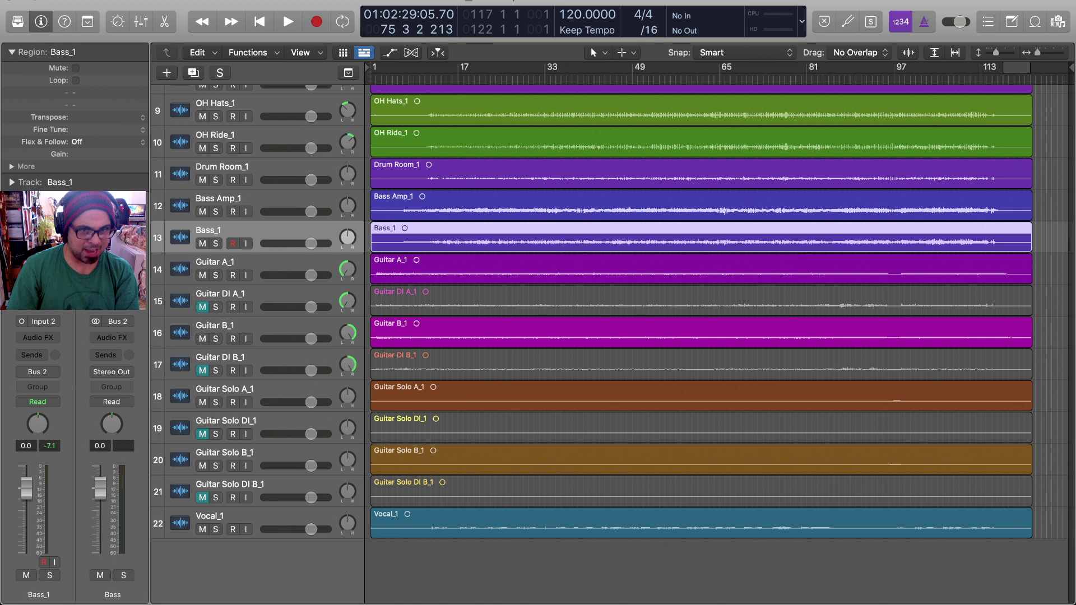
{"action": "key", "text": "alt+super+s"}
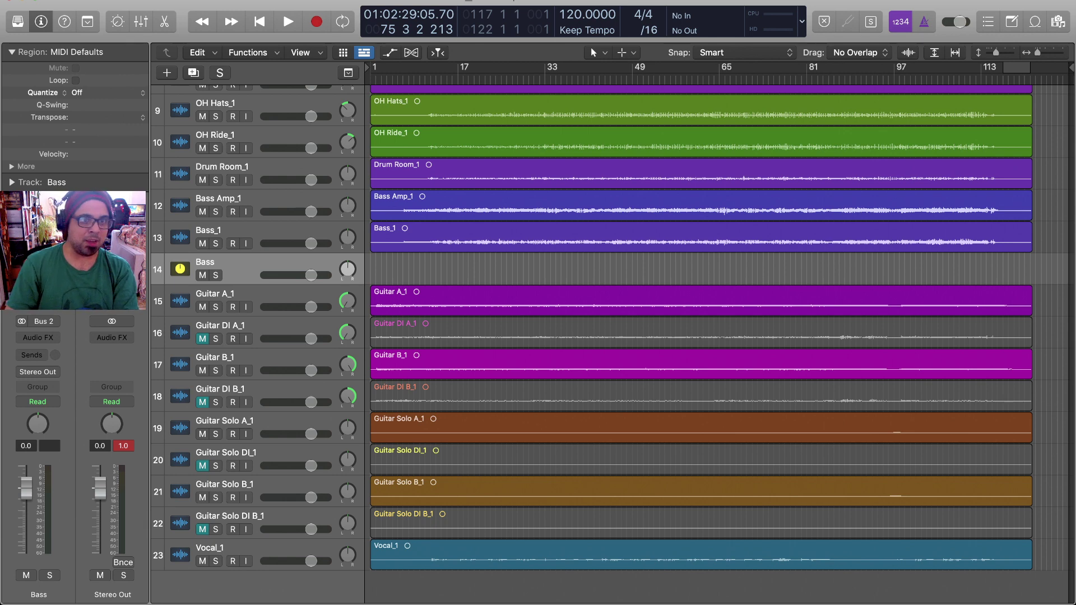
{"action": "key", "text": "super+d"}
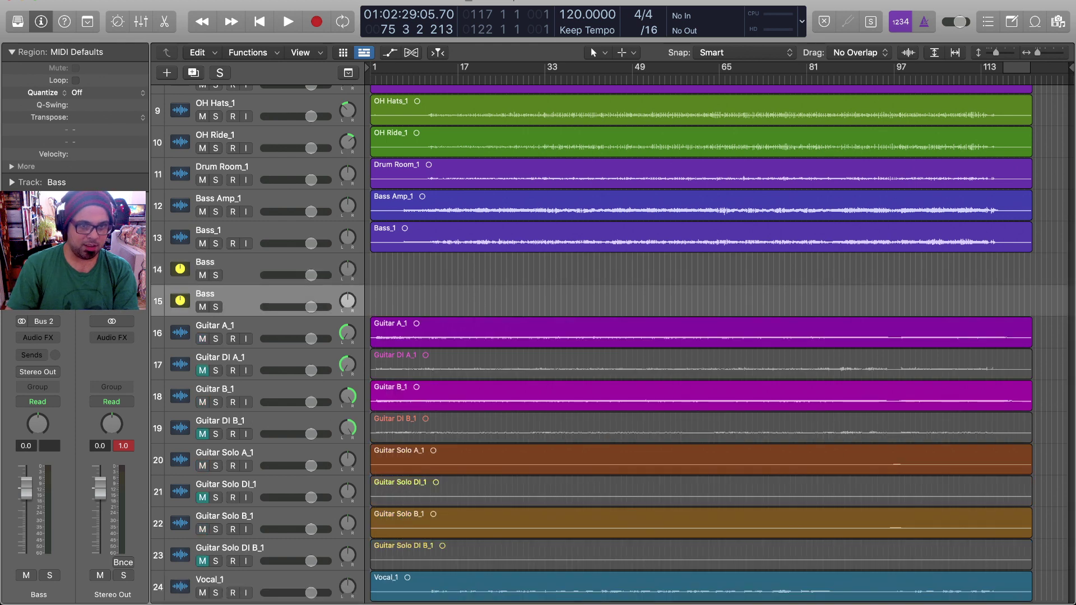
Step: Rename the duplicated Bass track as Bass PC and insert a Compressor on it
{"action": "key", "text": "shift+Return"}
{"action": "key", "text": "Right"}
{"action": "type", "text": "P"}
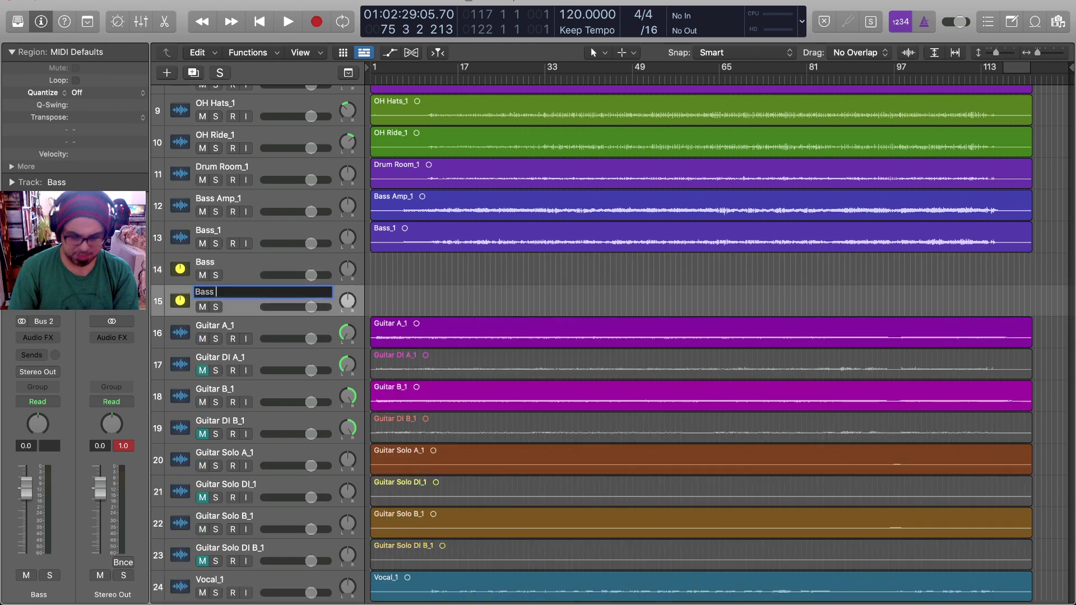
{"action": "type", "text": "C"}
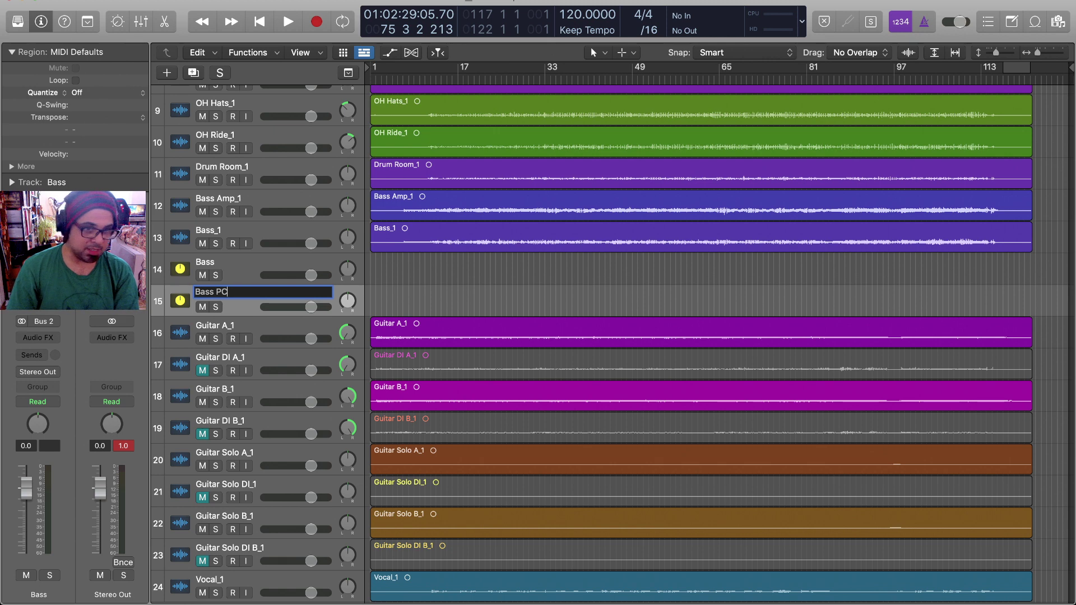
{"action": "key", "text": "Return"}
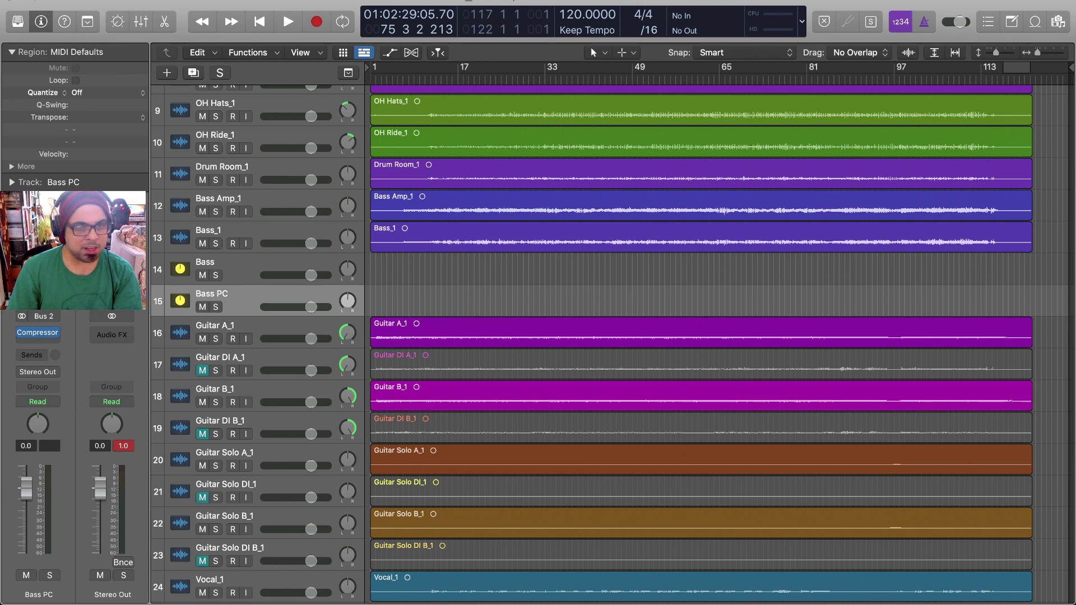
Step: Delete the Bass PC and Bass aux tracks from the arrangement
{"action": "left_click", "coordinate": [224, 326]}
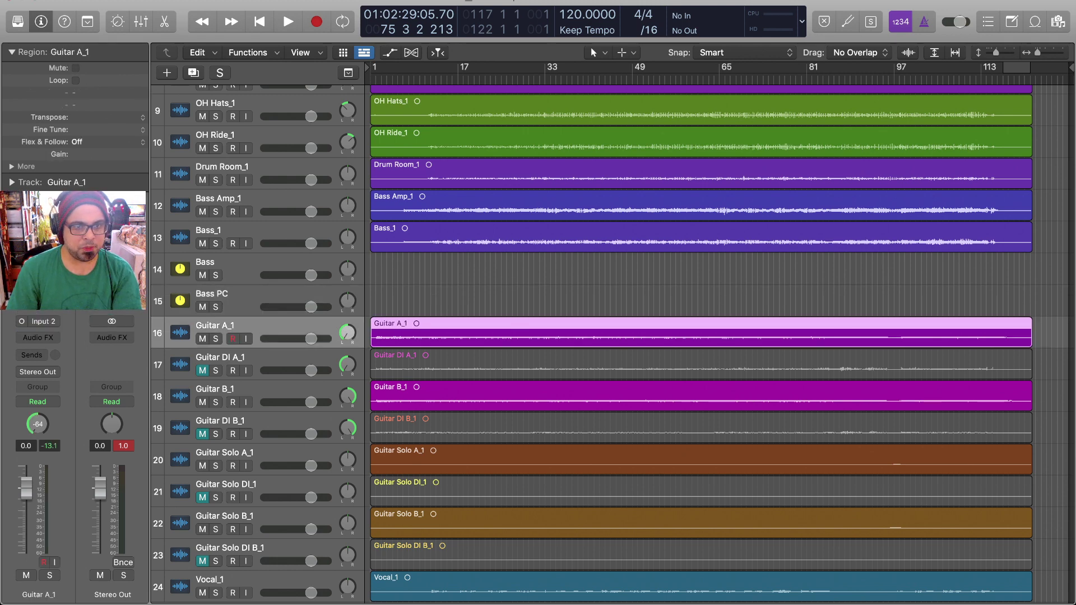
{"action": "left_click", "coordinate": [224, 294]}
{"action": "key", "text": "super+BackSpace"}
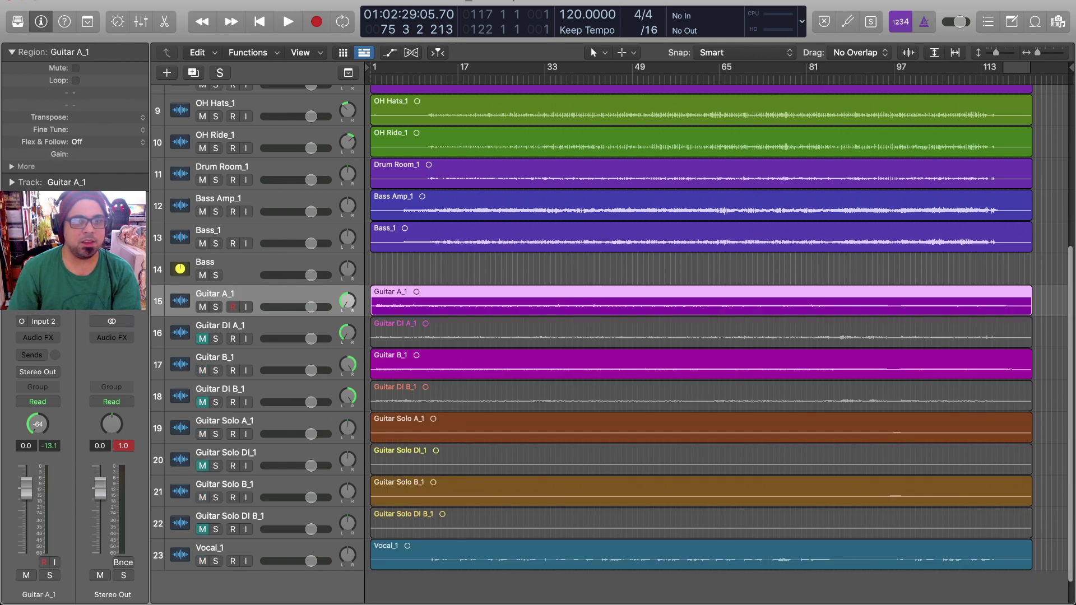
{"action": "left_click", "coordinate": [224, 262]}
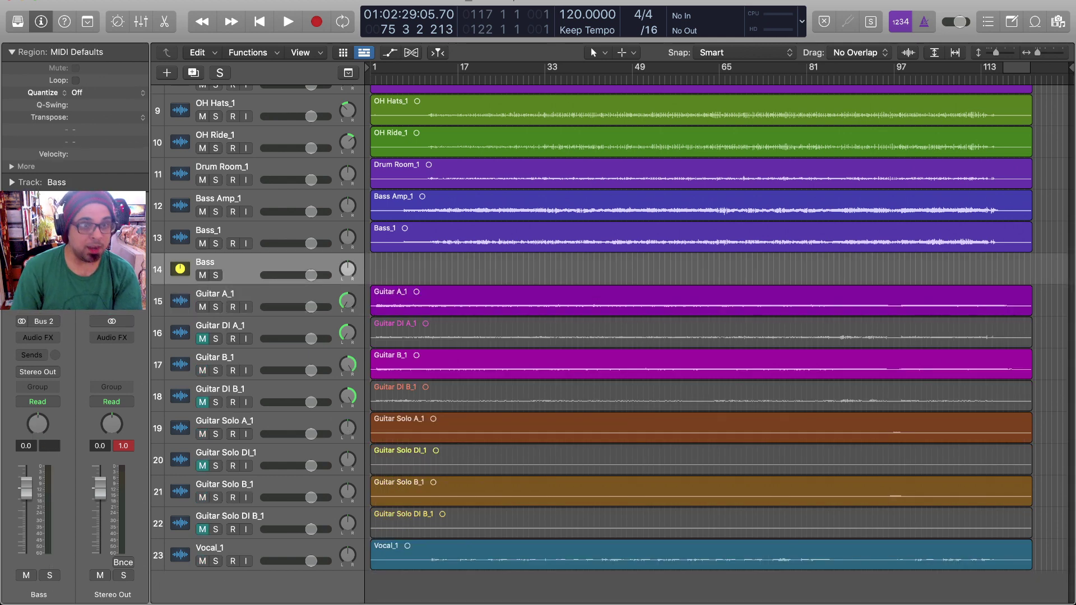
{"action": "key", "text": "super+BackSpace"}
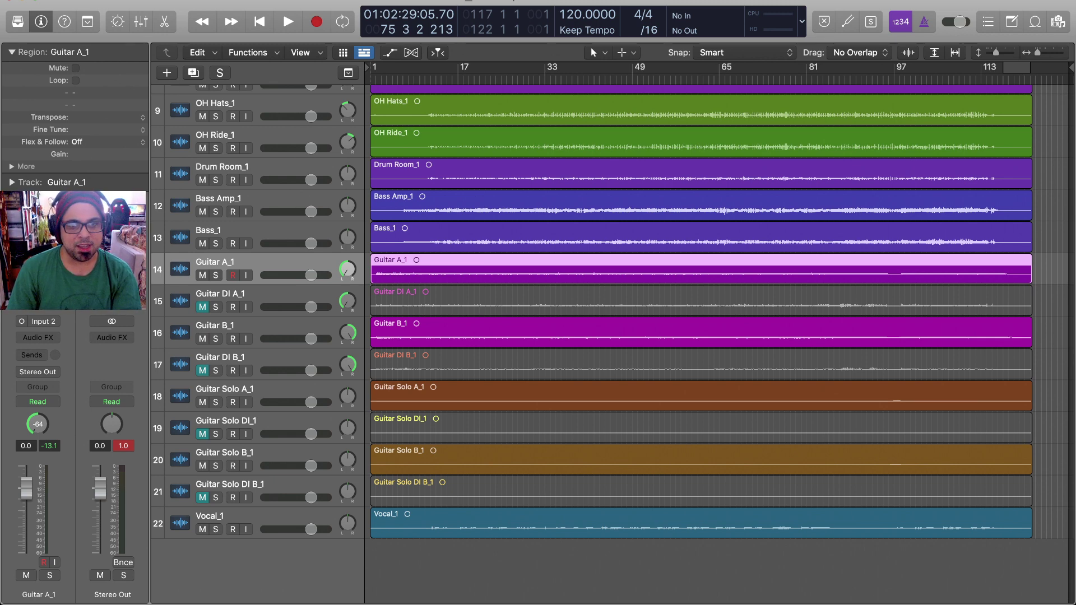
{"action": "scroll", "coordinate": [616, 336], "scroll_direction": "up", "scroll_amount": 5}
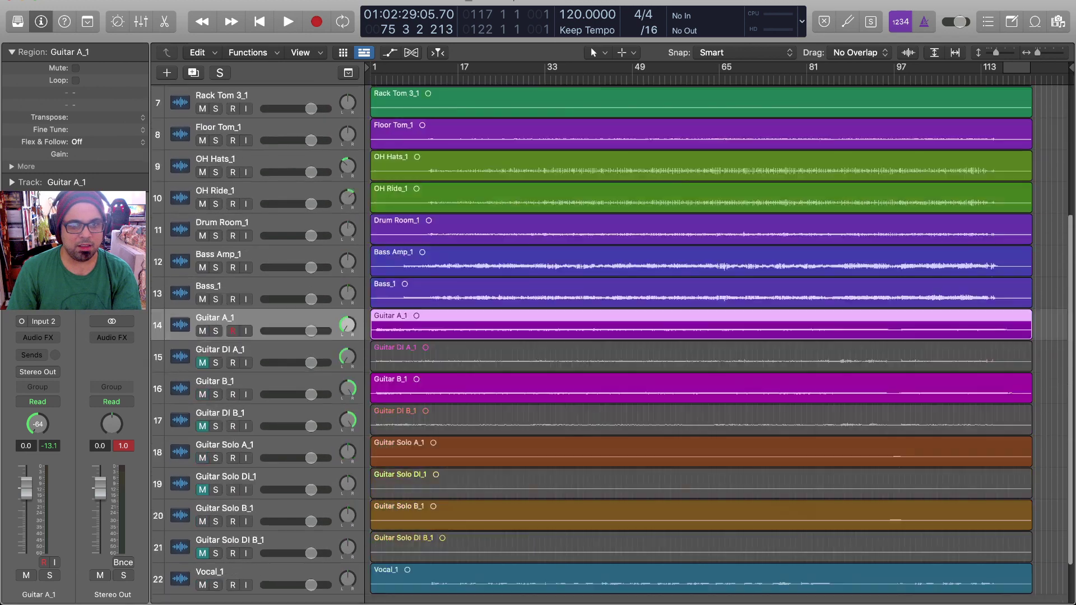
Step: Examine the track list, the mixer's aux channels, and the output routing of Bass Amp_1 and Bass_1
{"action": "scroll", "coordinate": [617, 336], "scroll_direction": "down", "scroll_amount": 5}
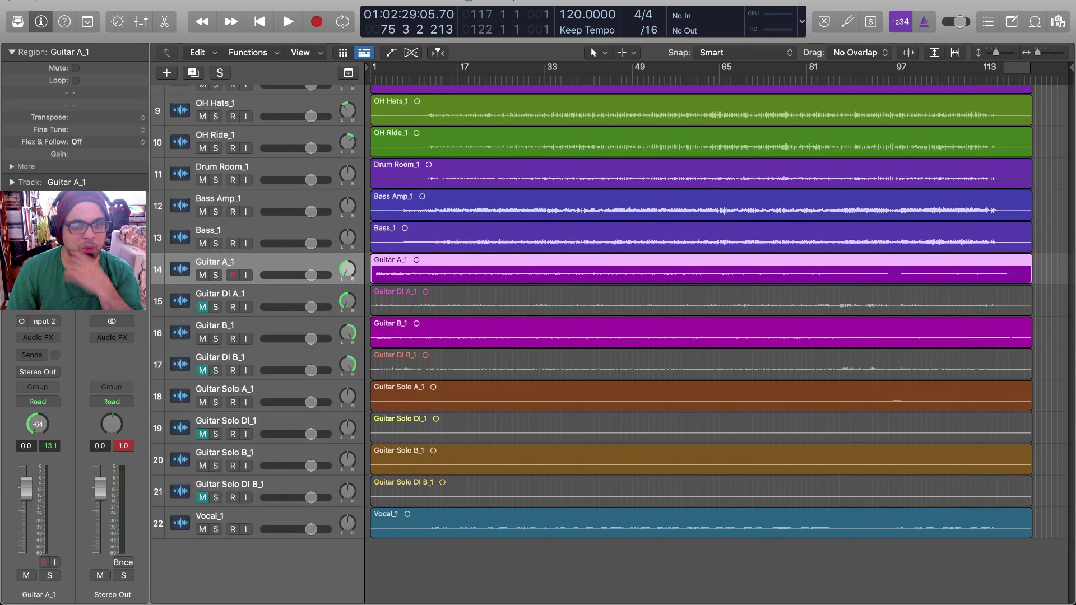
{"action": "scroll", "coordinate": [616, 337], "scroll_direction": "up", "scroll_amount": 5}
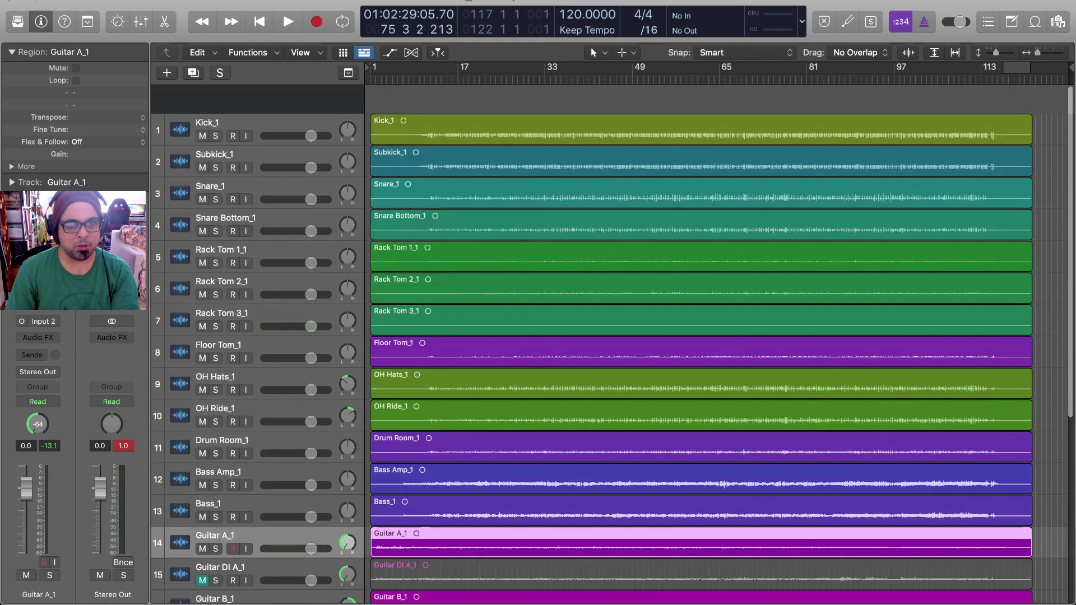
{"action": "scroll", "coordinate": [617, 336], "scroll_direction": "down", "scroll_amount": 5}
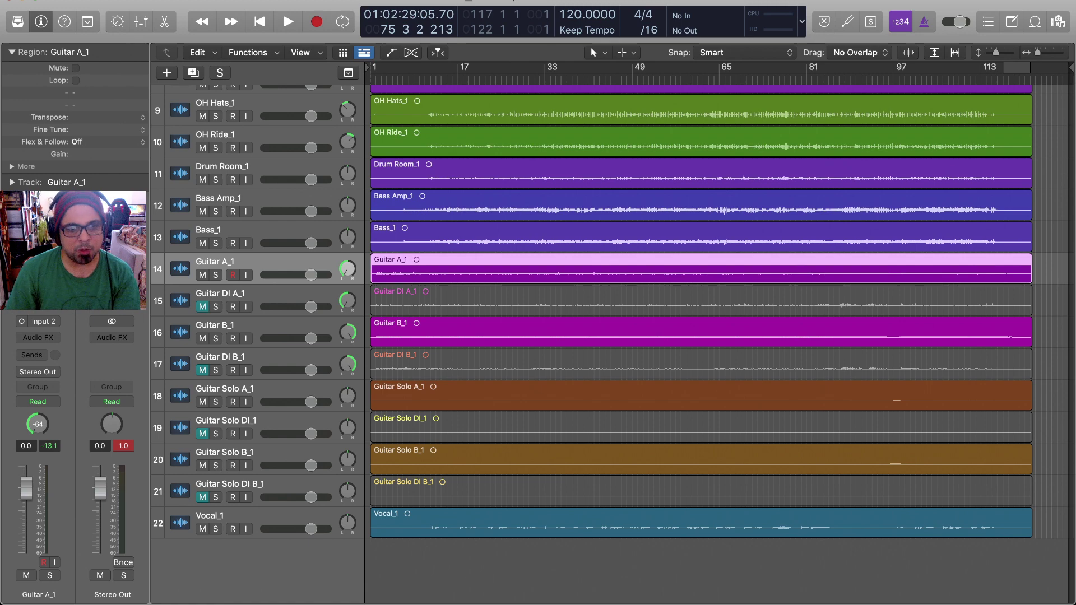
{"action": "scroll", "coordinate": [616, 336], "scroll_direction": "up", "scroll_amount": 8}
{"action": "scroll", "coordinate": [617, 337], "scroll_direction": "down", "scroll_amount": 8}
{"action": "scroll", "coordinate": [616, 337], "scroll_direction": "down", "scroll_amount": 1}
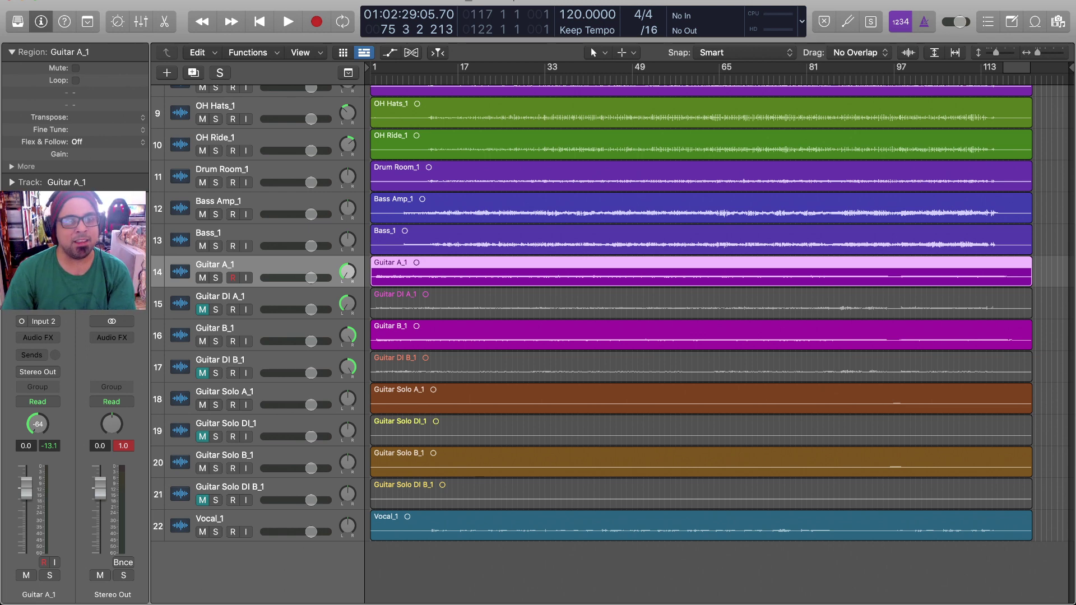
{"action": "key", "text": "x"}
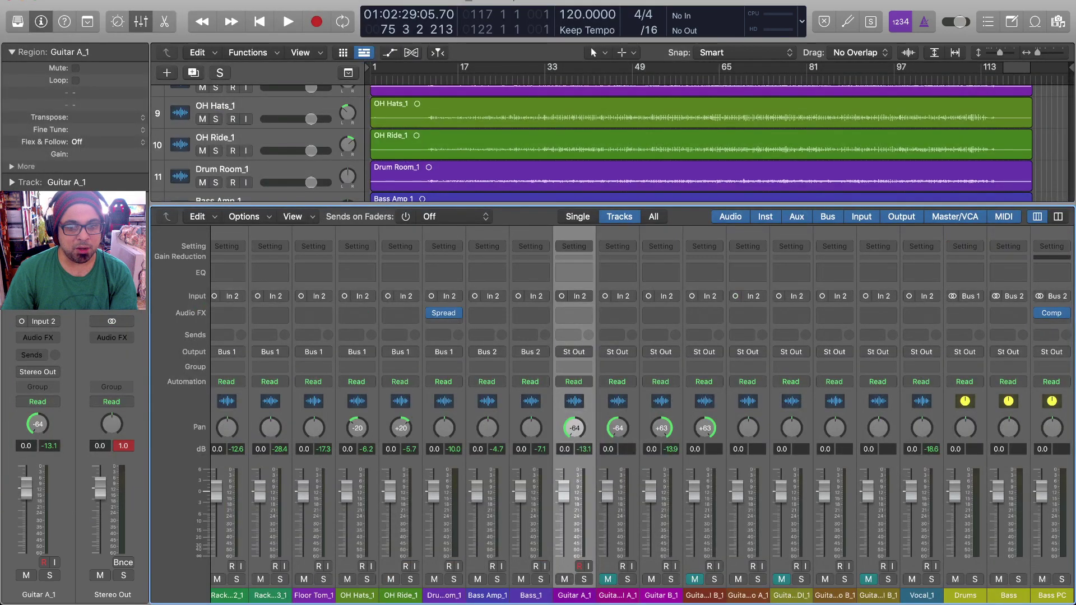
{"action": "scroll", "coordinate": [642, 414], "scroll_direction": "right", "scroll_amount": 3}
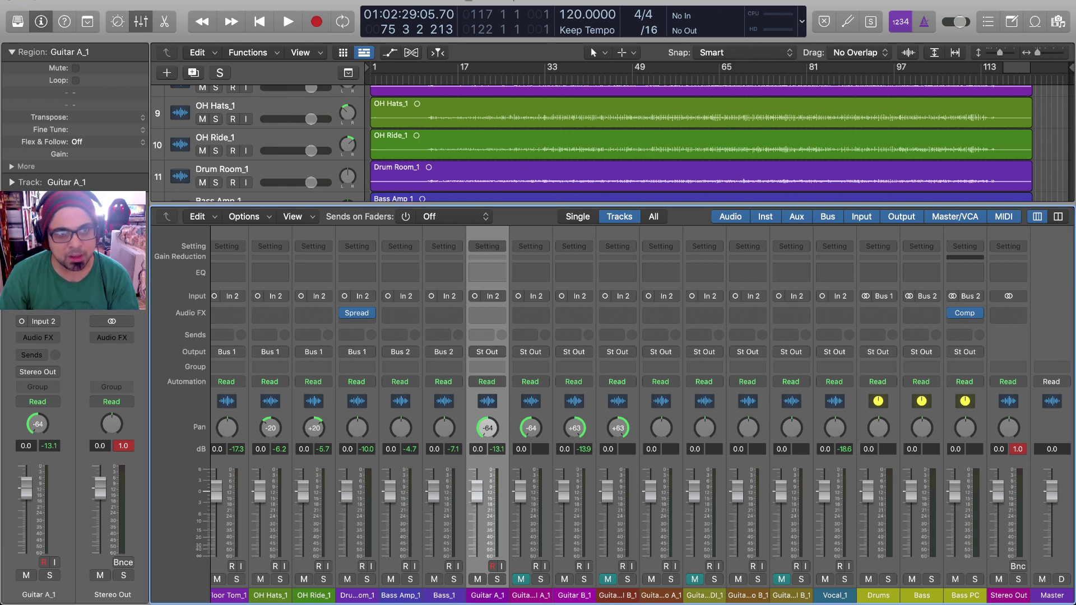
{"action": "key", "text": "x"}
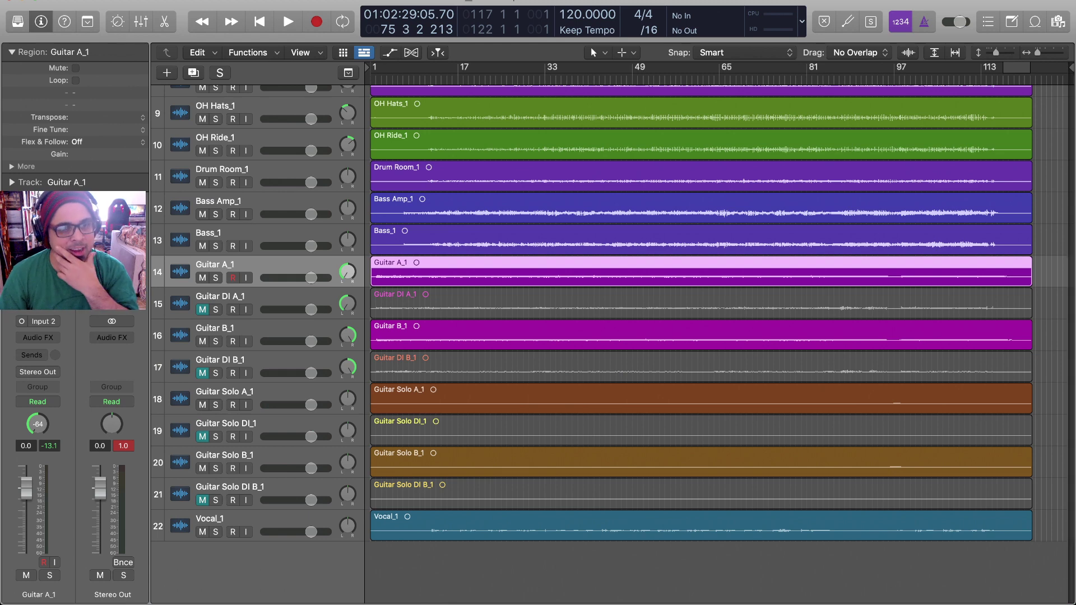
{"action": "scroll", "coordinate": [612, 323], "scroll_direction": "up", "scroll_amount": 1}
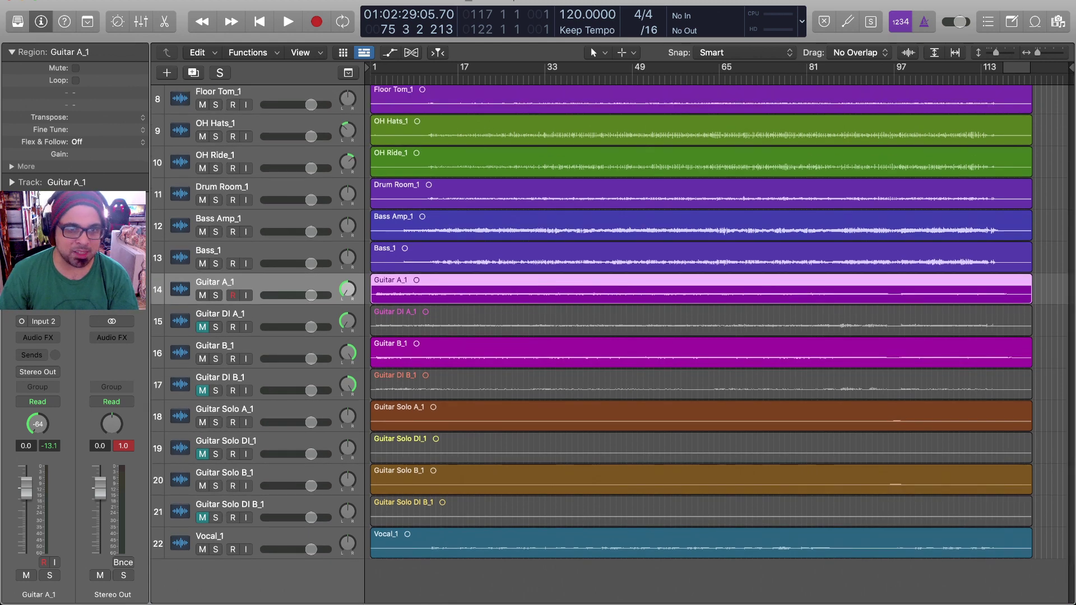
{"action": "key", "text": "Up"}
{"action": "key", "text": "Up"}
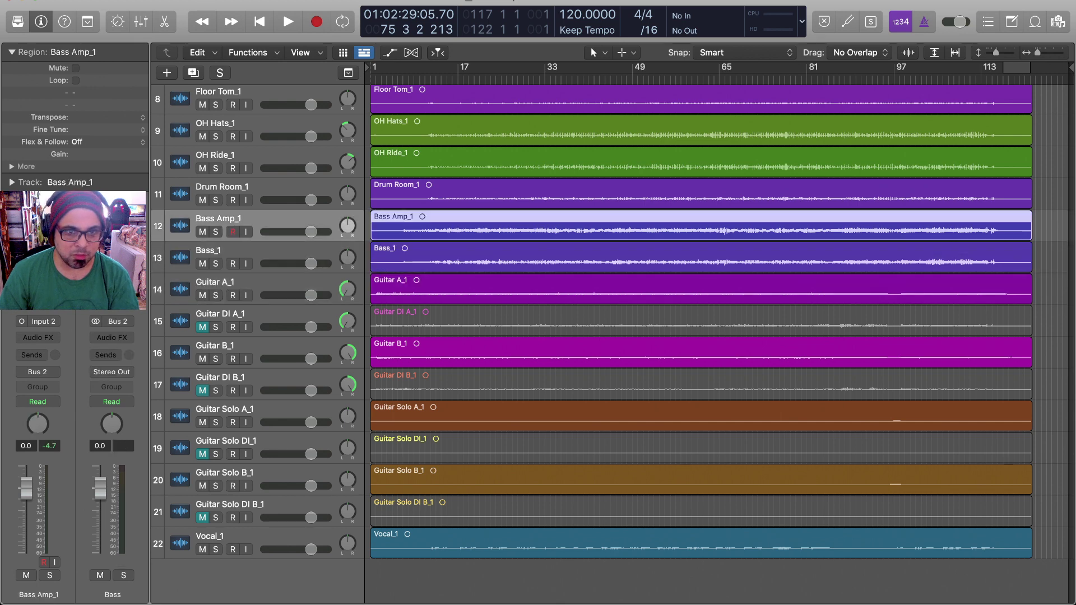
{"action": "key", "text": "Down"}
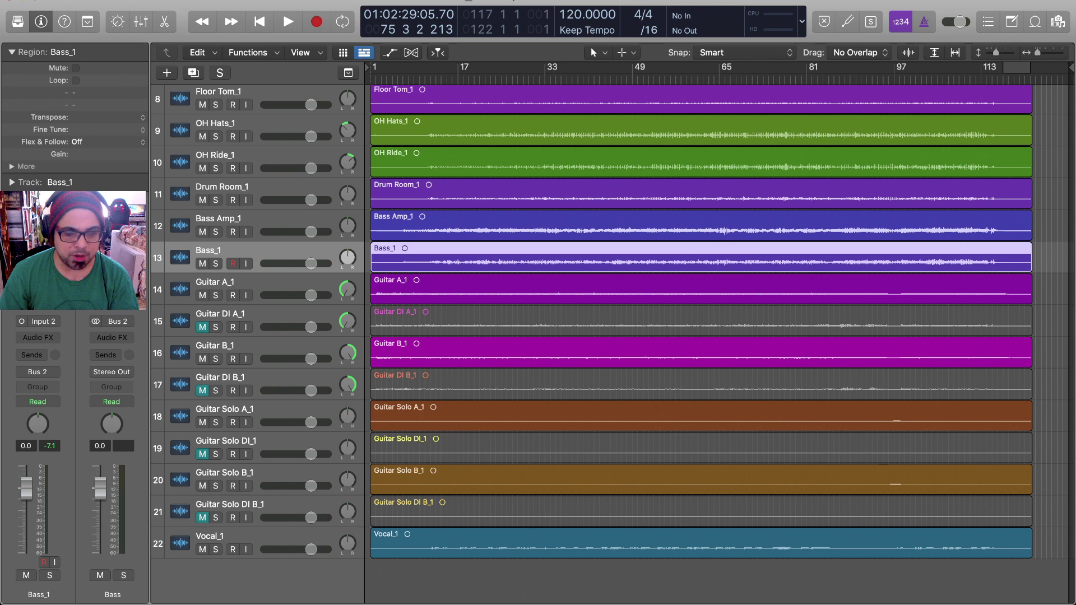
{"action": "scroll", "coordinate": [611, 323], "scroll_direction": "down", "scroll_amount": 1}
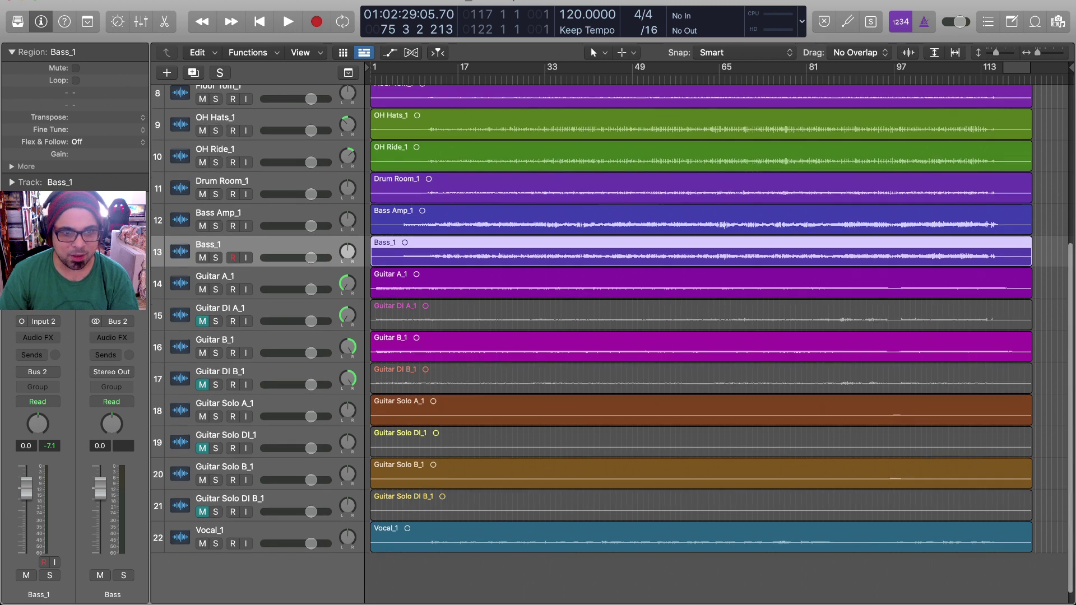
Step: Route the eight guitar tracks from Guitar A_1 through Guitar Solo DI B_1 to Bus 3 and name the resulting aux channel Guitar
{"action": "key", "text": "Down"}
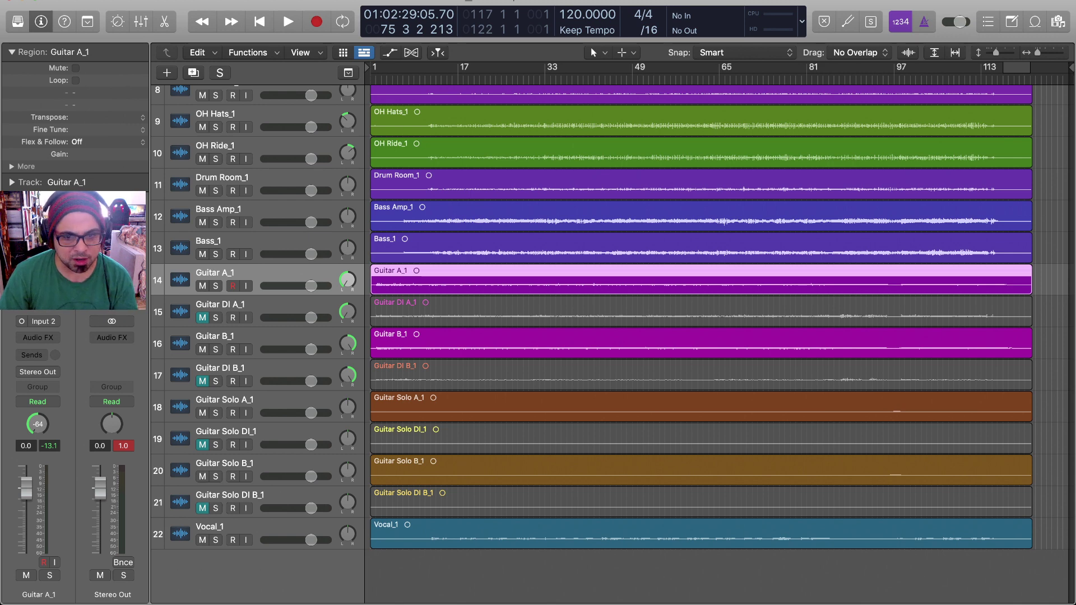
{"action": "left_click", "coordinate": [297, 496], "text": "shift"}
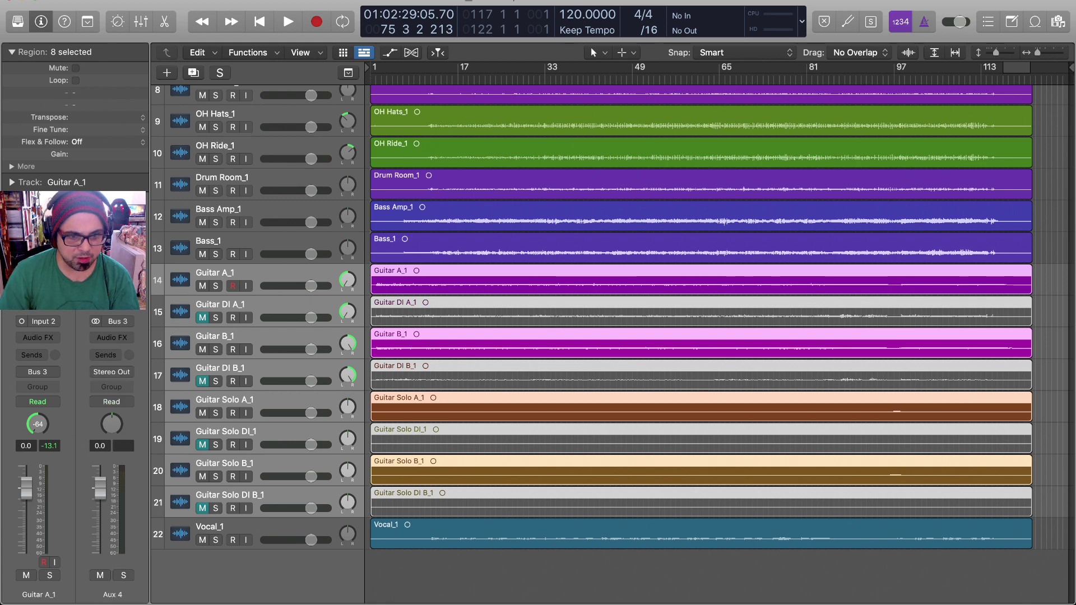
{"action": "double_click", "coordinate": [113, 595]}
{"action": "type", "text": "Guitar"}
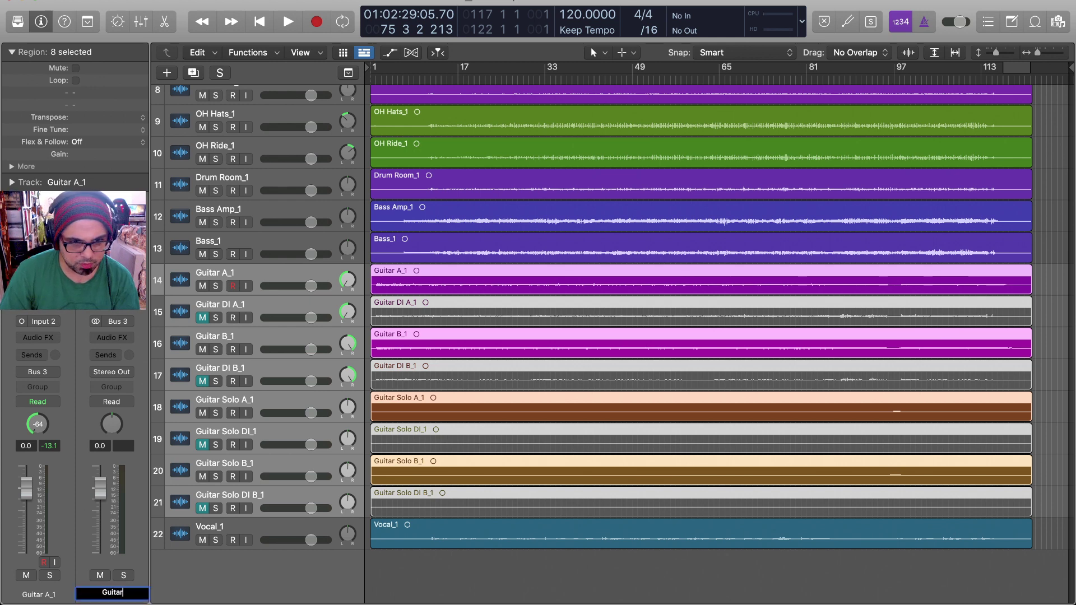
{"action": "key", "text": "Return"}
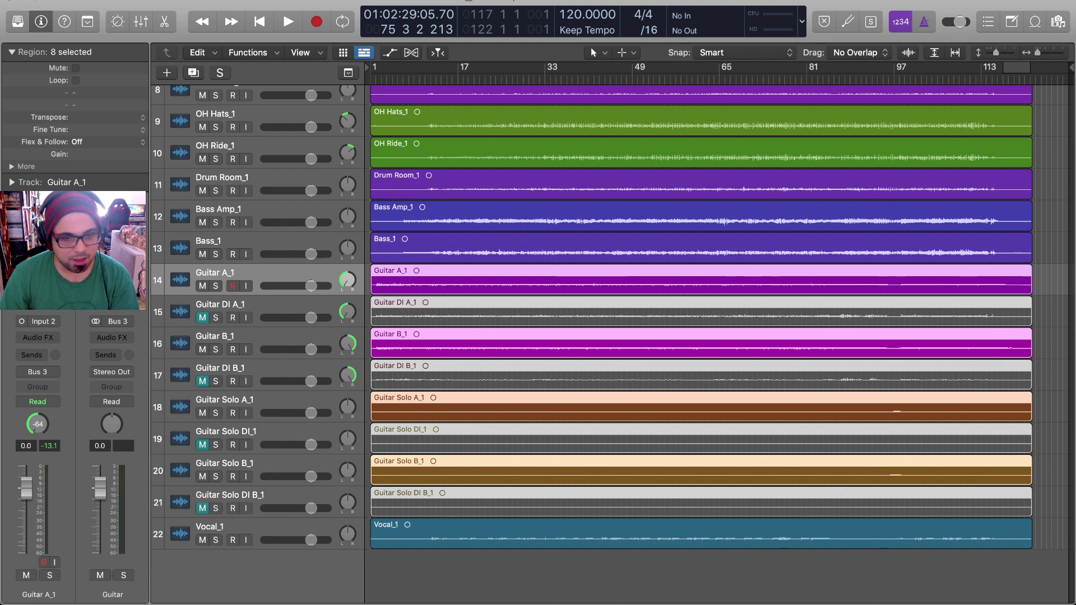
Step: Route Vocal_1 to Bus 4 and name the resulting aux channel Vocals
{"action": "left_click", "coordinate": [608, 534]}
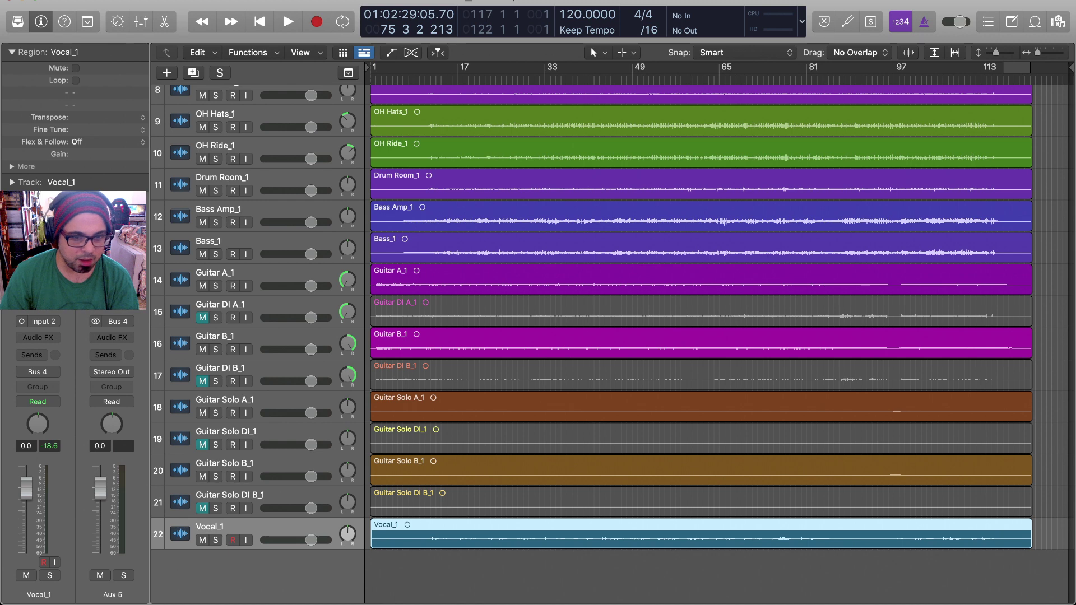
{"action": "double_click", "coordinate": [112, 594]}
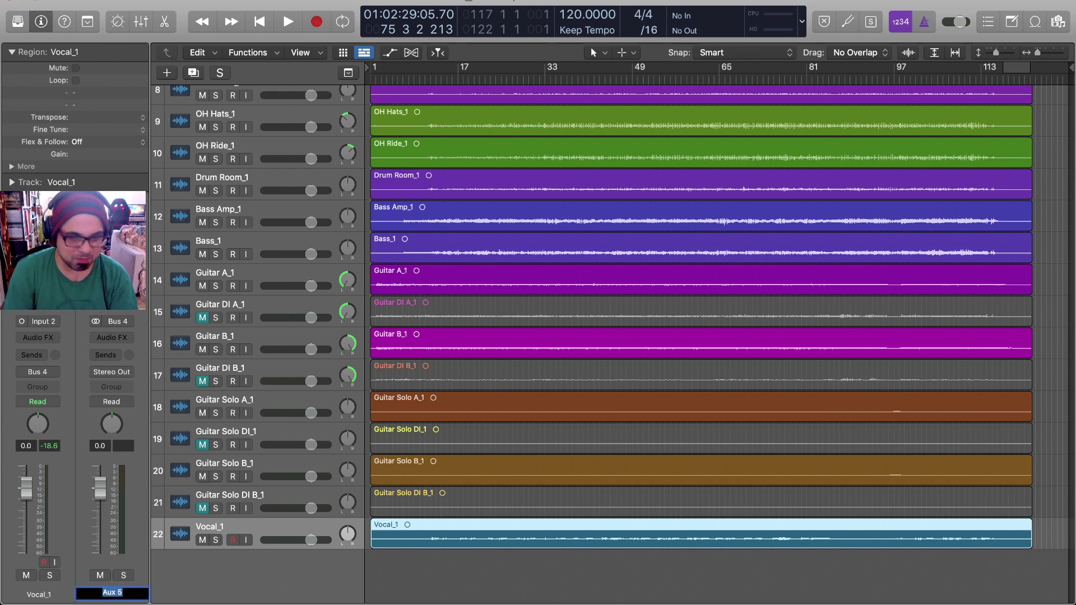
{"action": "type", "text": "Vocals"}
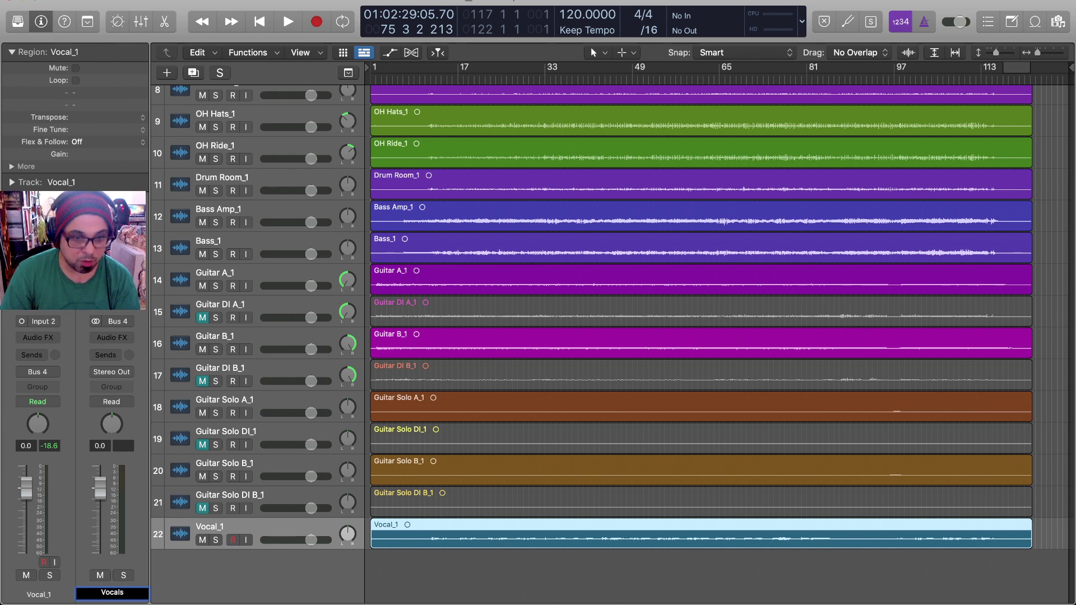
{"action": "key", "text": "Return"}
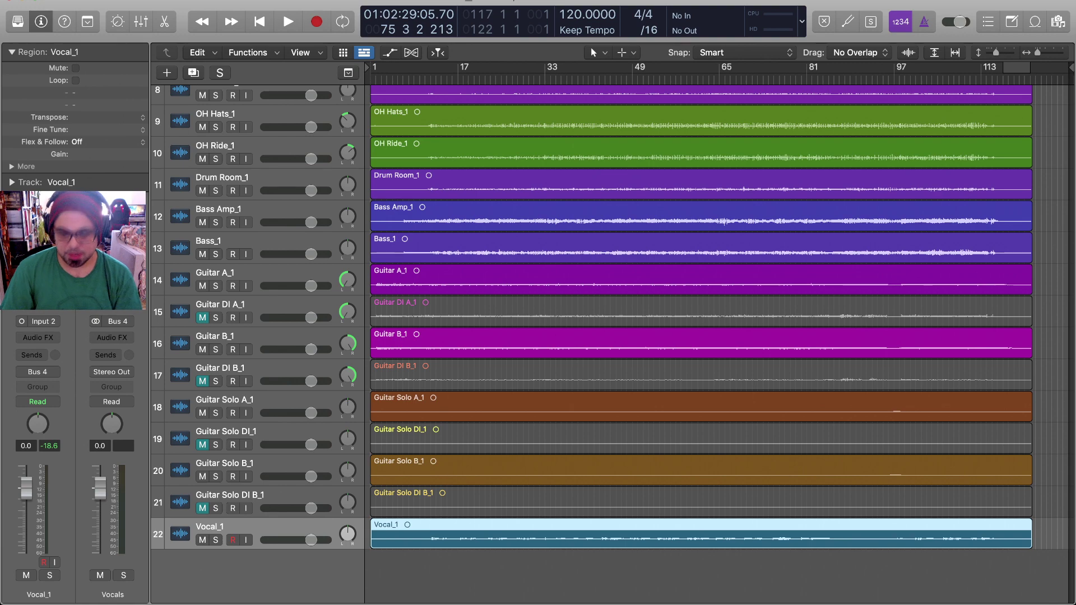
Step: Assign the drum channels from Kick_1 through Drum Room_1, together with the Drums aux, to a new VCA in the mixer
{"action": "scroll", "coordinate": [611, 336], "scroll_direction": "down", "scroll_amount": 1}
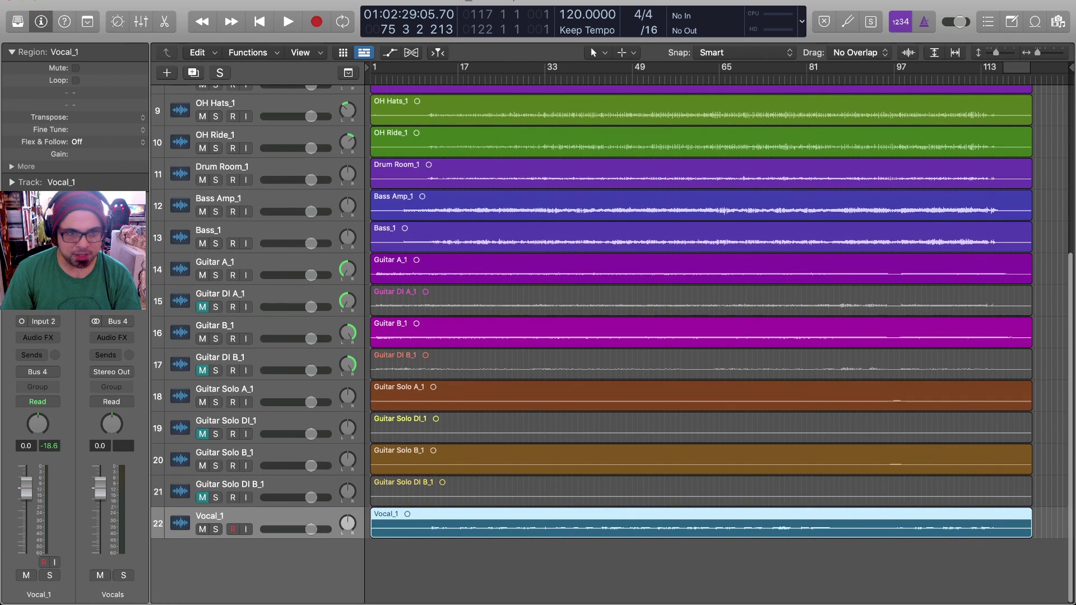
{"action": "key", "text": "x"}
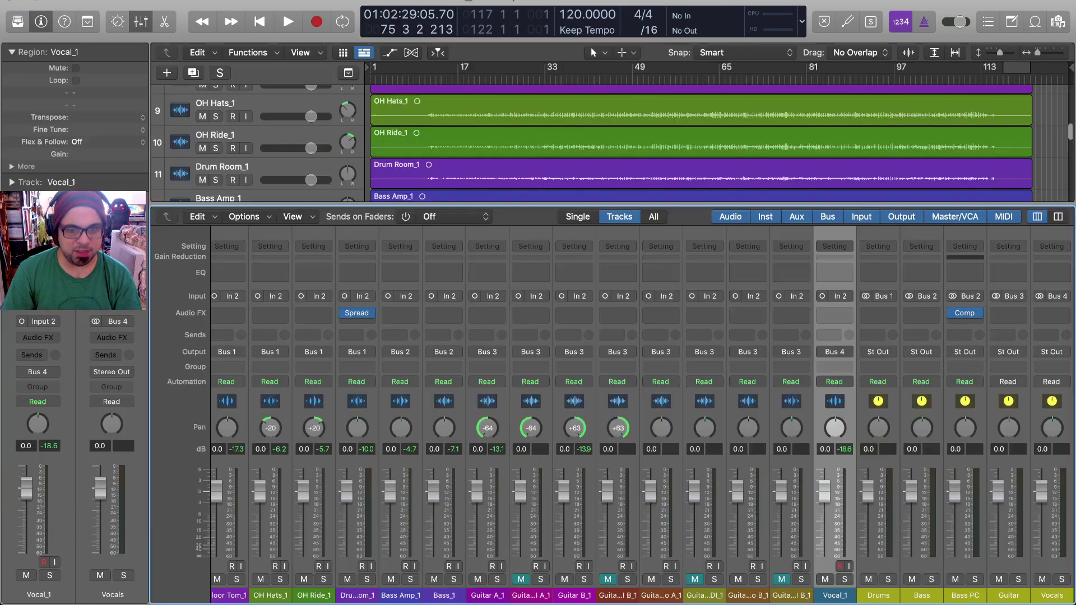
{"action": "scroll", "coordinate": [643, 415], "scroll_direction": "left", "scroll_amount": 5}
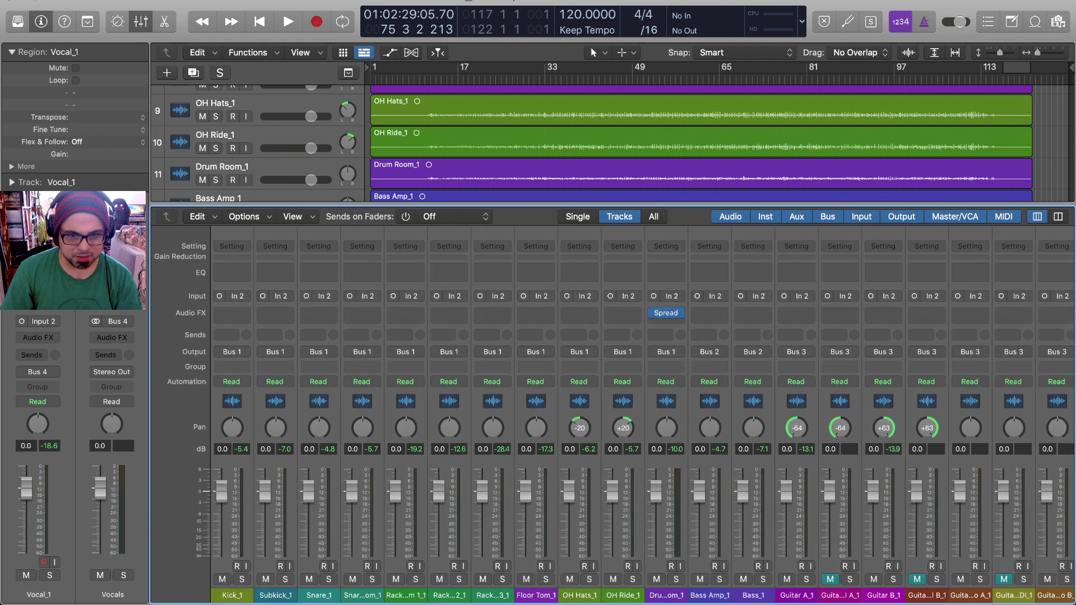
{"action": "left_click", "coordinate": [232, 595]}
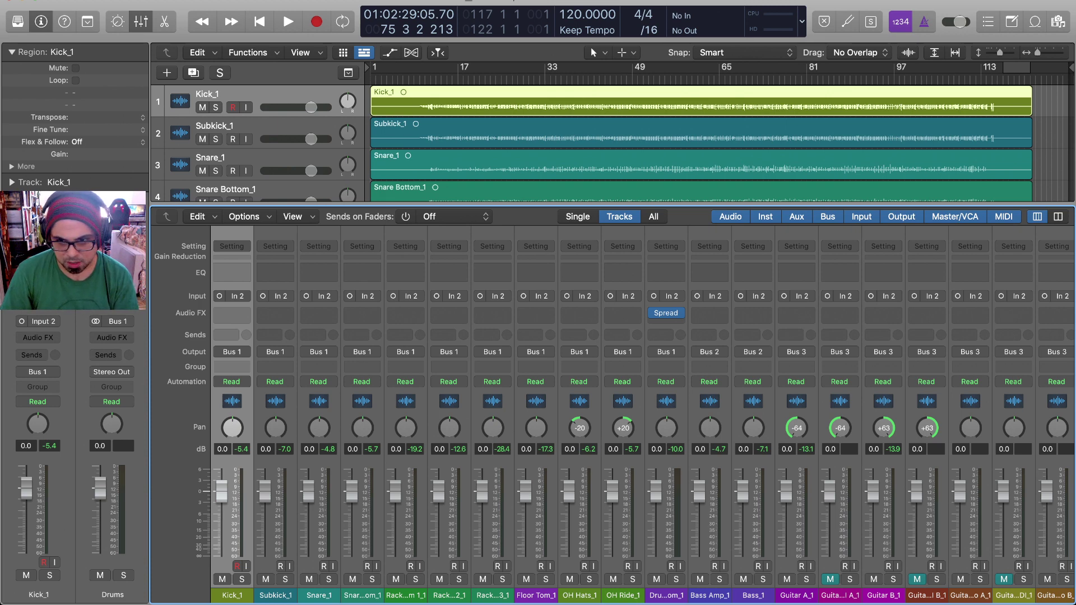
{"action": "left_click", "coordinate": [666, 595], "text": "super"}
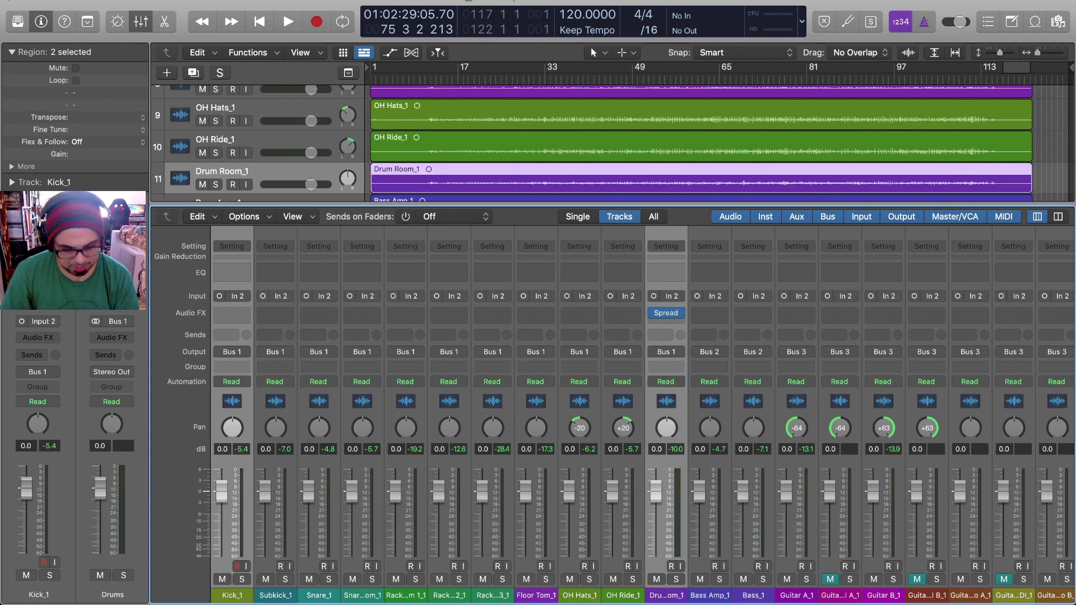
{"action": "left_click", "coordinate": [666, 595], "text": "super"}
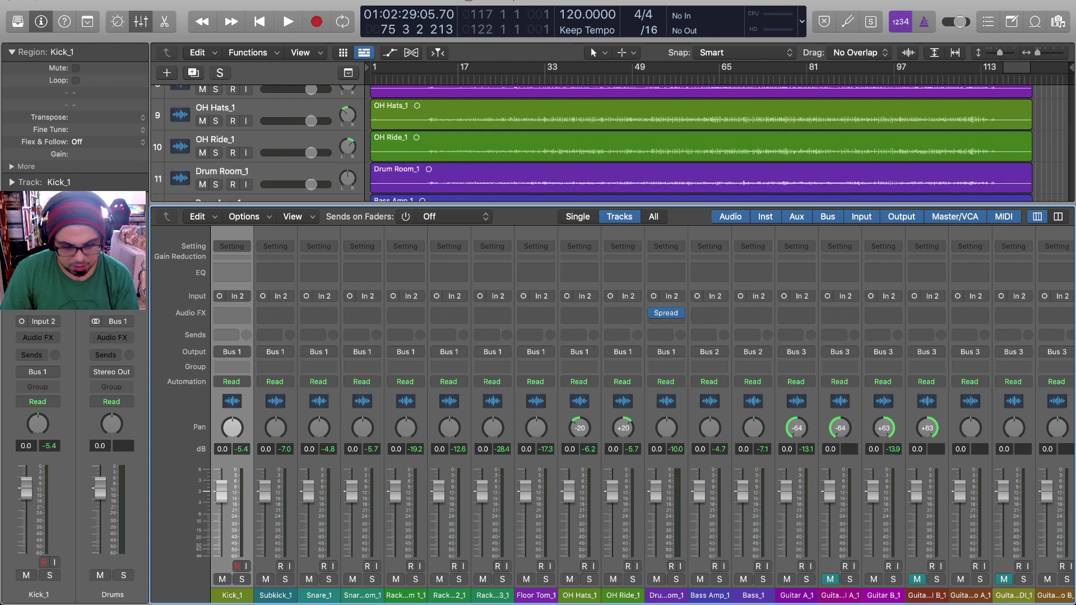
{"action": "left_click", "coordinate": [665, 596], "text": "shift"}
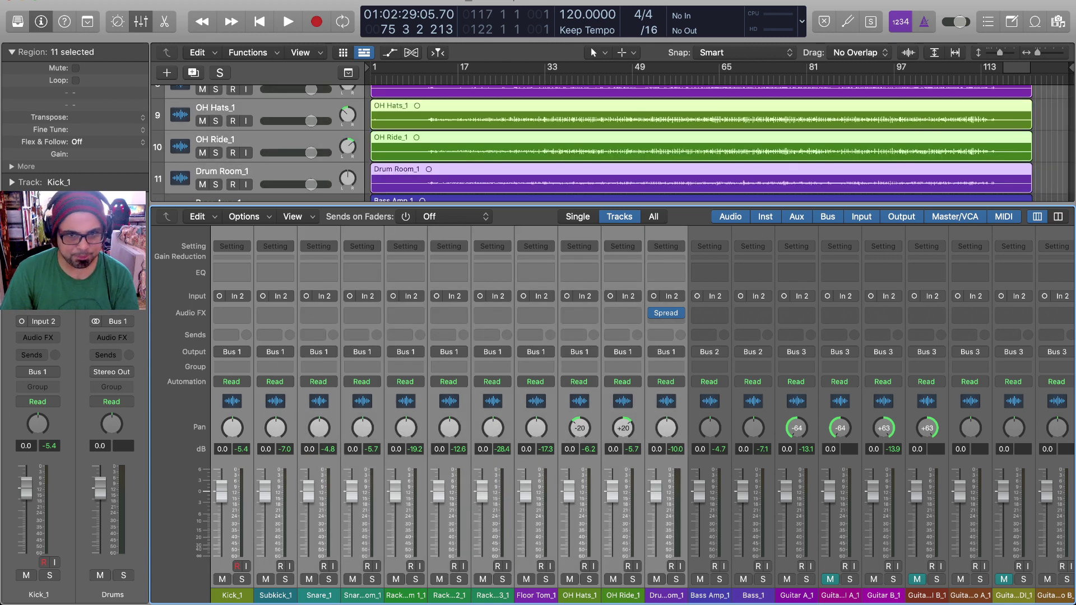
{"action": "scroll", "coordinate": [642, 415], "scroll_direction": "right", "scroll_amount": 10}
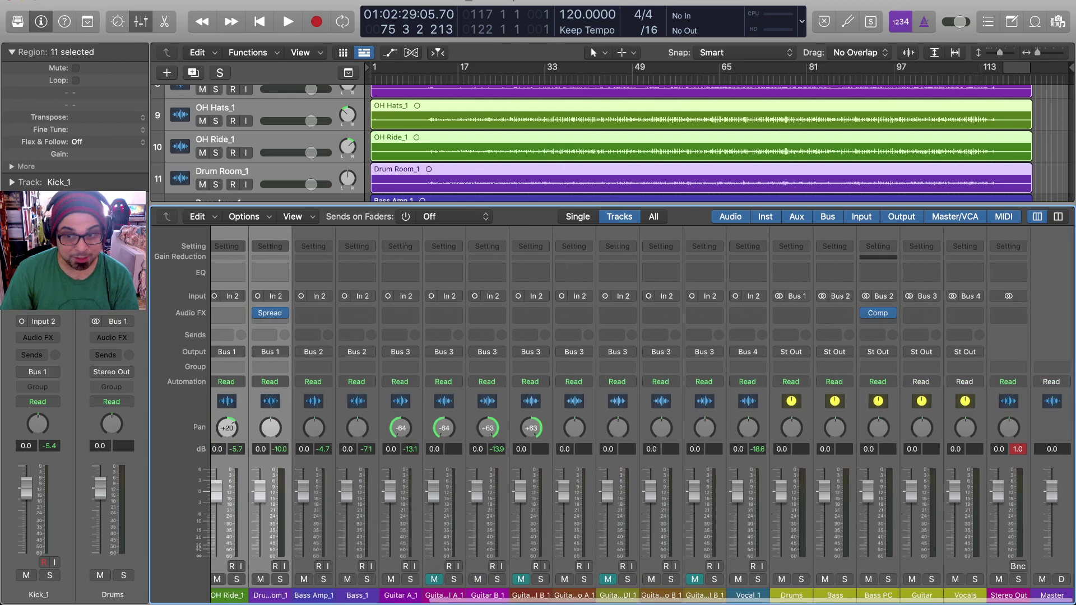
{"action": "left_click", "coordinate": [791, 595], "text": "super"}
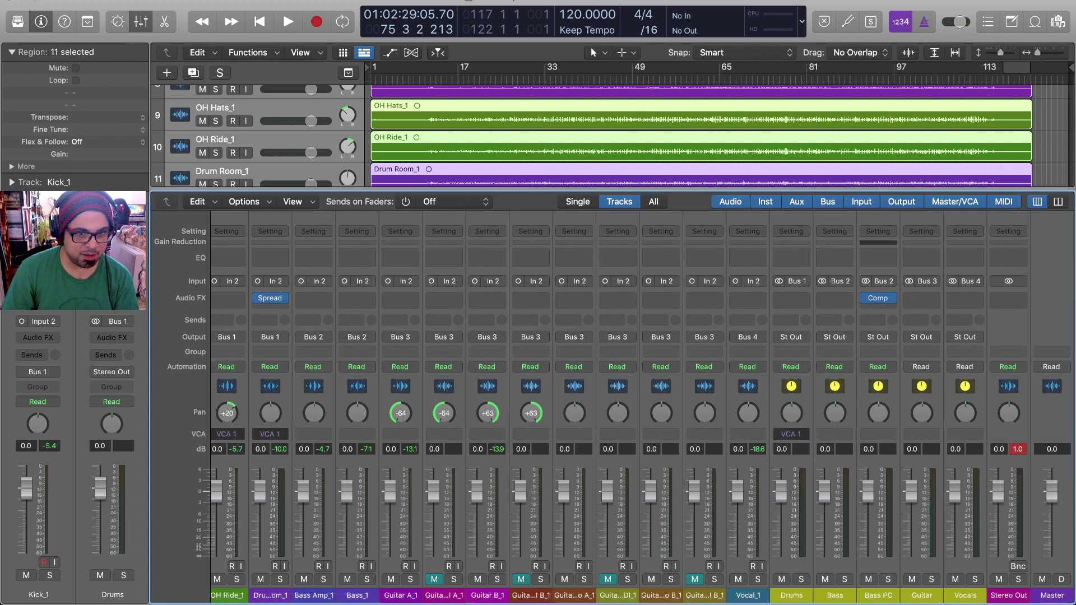
Step: Rename the new VCA fader as Drums
{"action": "scroll", "coordinate": [642, 407], "scroll_direction": "right", "scroll_amount": 2}
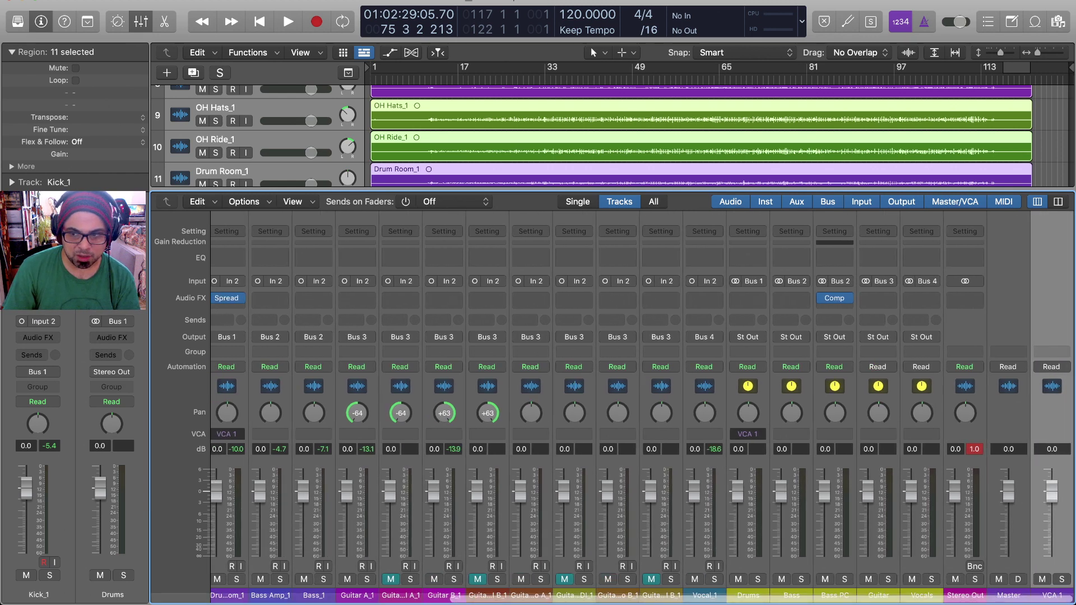
{"action": "double_click", "coordinate": [1052, 595]}
{"action": "type", "text": "Drums"}
{"action": "key", "text": "Return"}
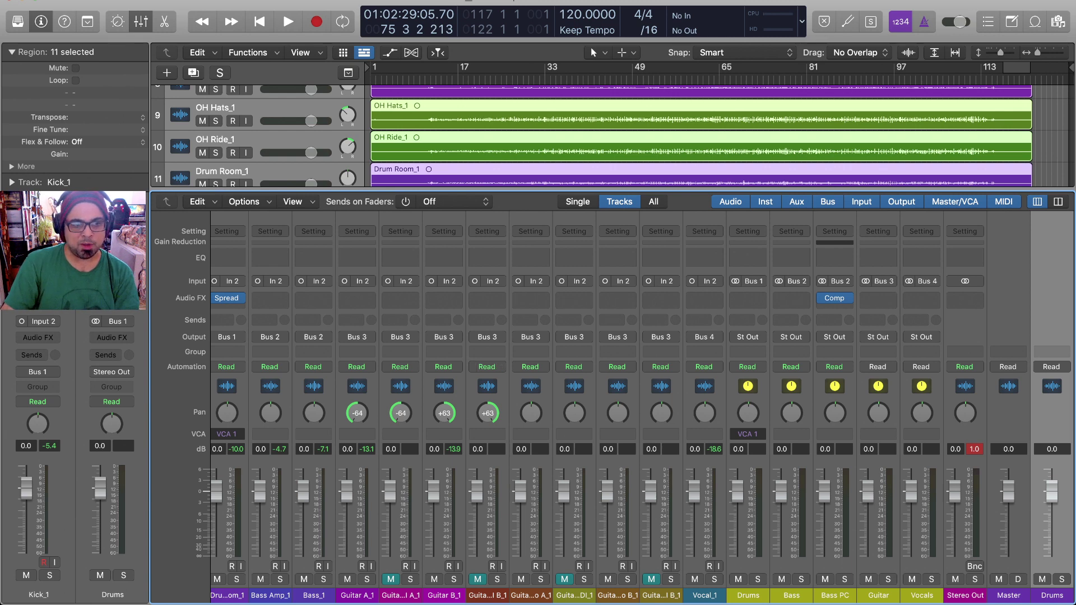
Step: Examine the VCA assignments across the drum channels and the Drums aux in the mixer
{"action": "scroll", "coordinate": [643, 407], "scroll_direction": "left", "scroll_amount": 5}
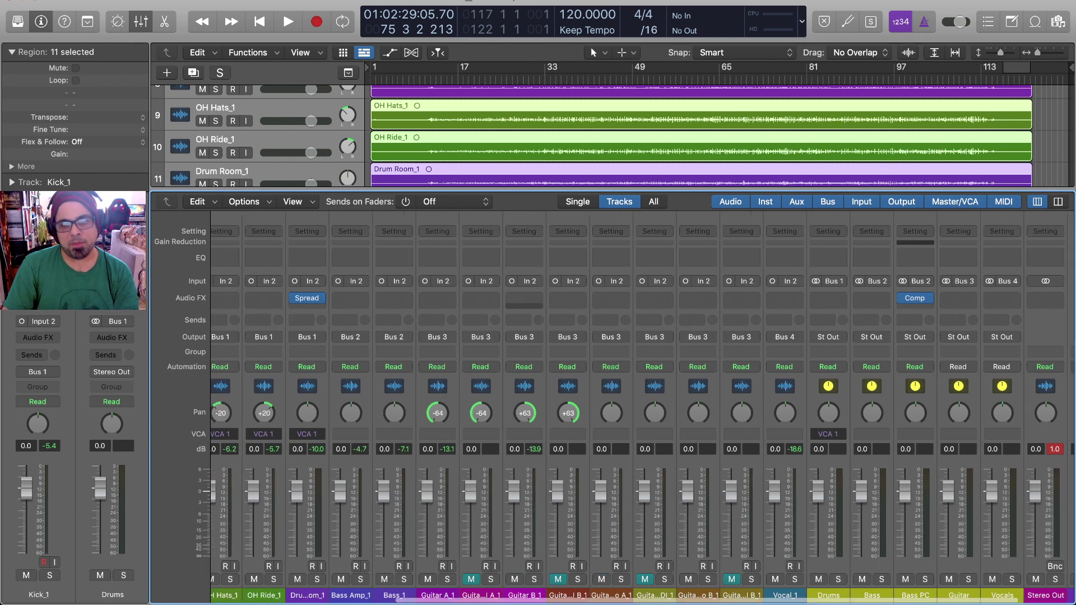
{"action": "scroll", "coordinate": [642, 407], "scroll_direction": "left", "scroll_amount": 4}
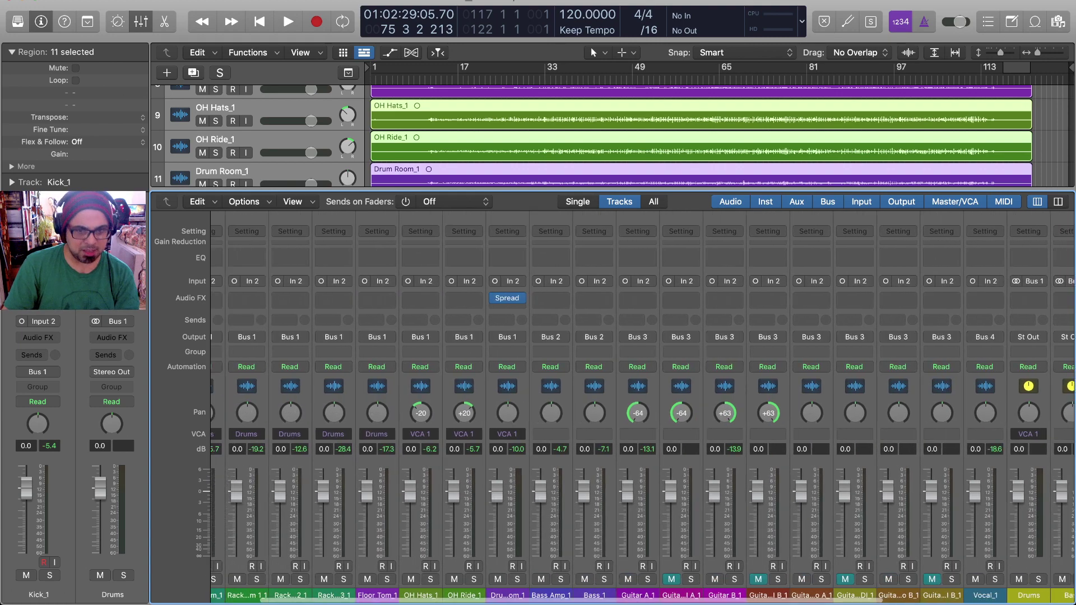
{"action": "scroll", "coordinate": [646, 408], "scroll_direction": "right", "scroll_amount": 1}
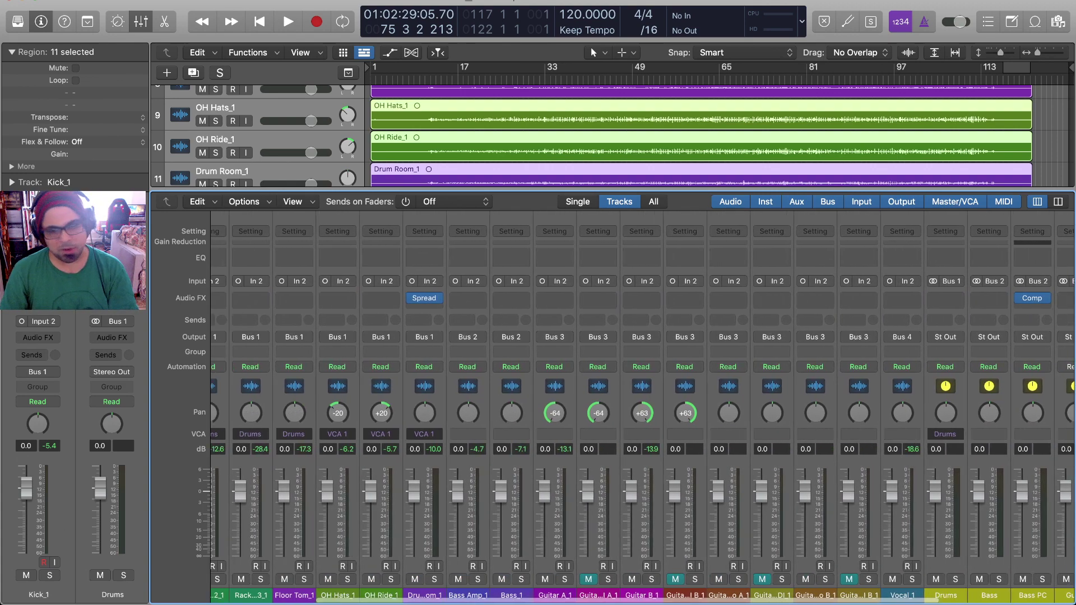
{"action": "scroll", "coordinate": [639, 392], "scroll_direction": "right", "scroll_amount": 2}
{"action": "scroll", "coordinate": [639, 393], "scroll_direction": "left", "scroll_amount": 5}
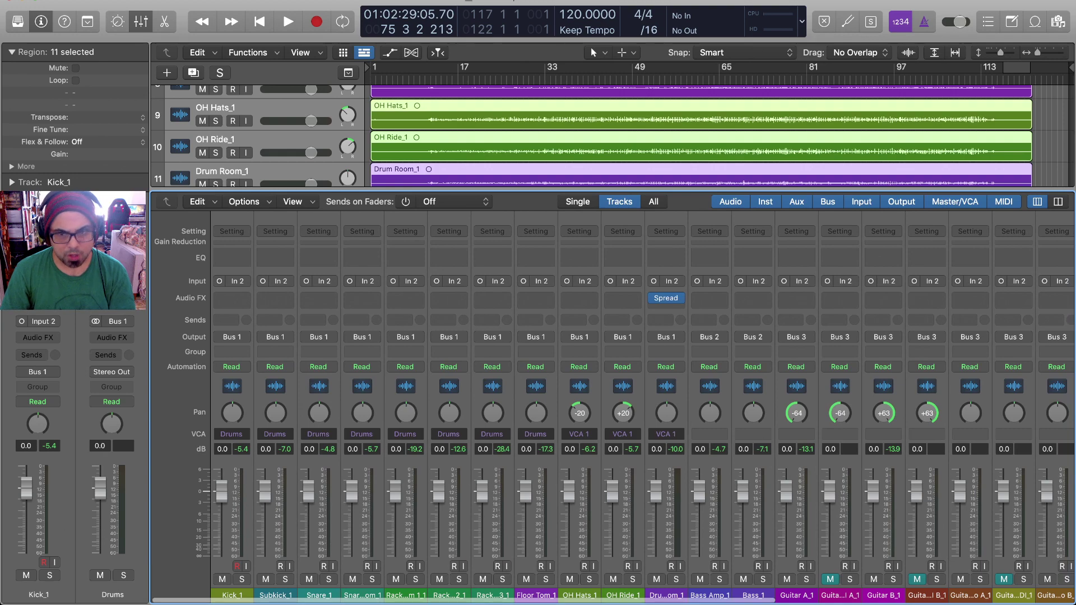
{"action": "scroll", "coordinate": [639, 393], "scroll_direction": "right", "scroll_amount": 1}
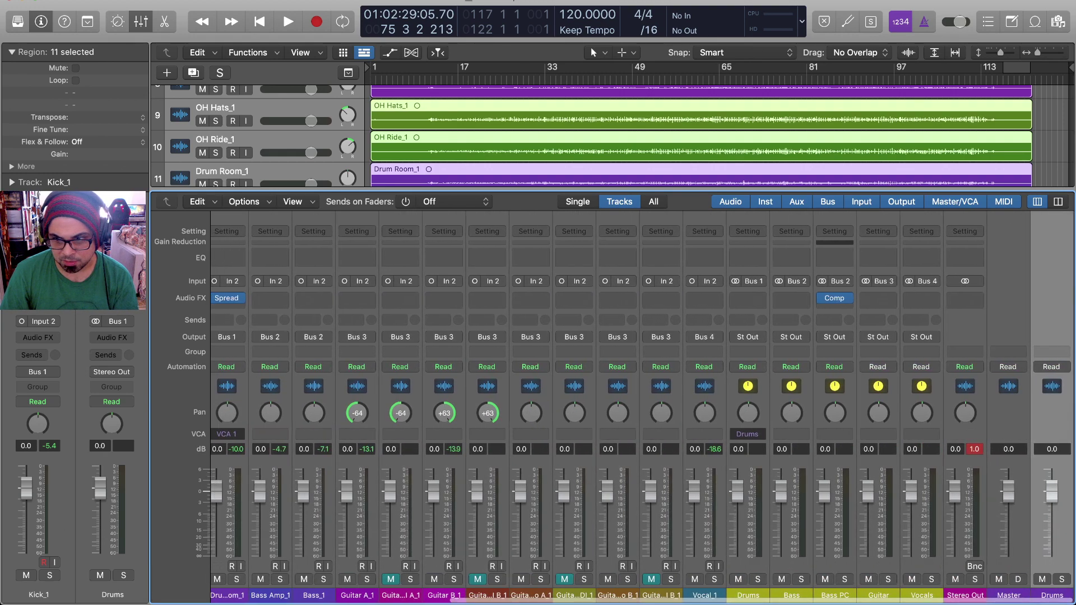
Step: Review the bus outputs and VCA slots of all mixer channels, from Kick_1 through the auxes to the Drums VCA fader
{"action": "scroll", "coordinate": [639, 392], "scroll_direction": "left", "scroll_amount": 4}
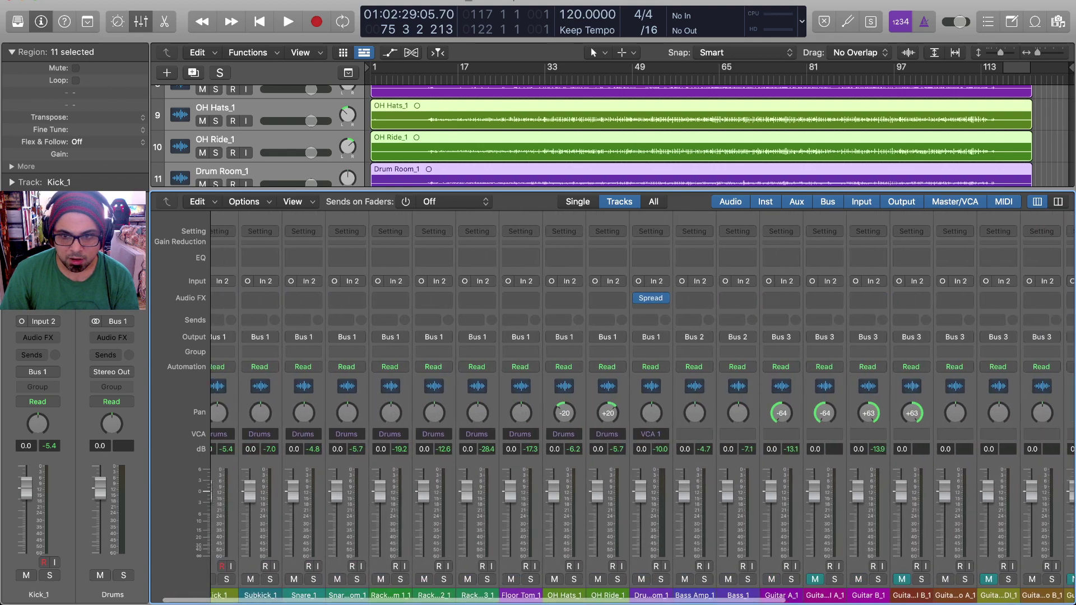
{"action": "scroll", "coordinate": [639, 392], "scroll_direction": "right", "scroll_amount": 15}
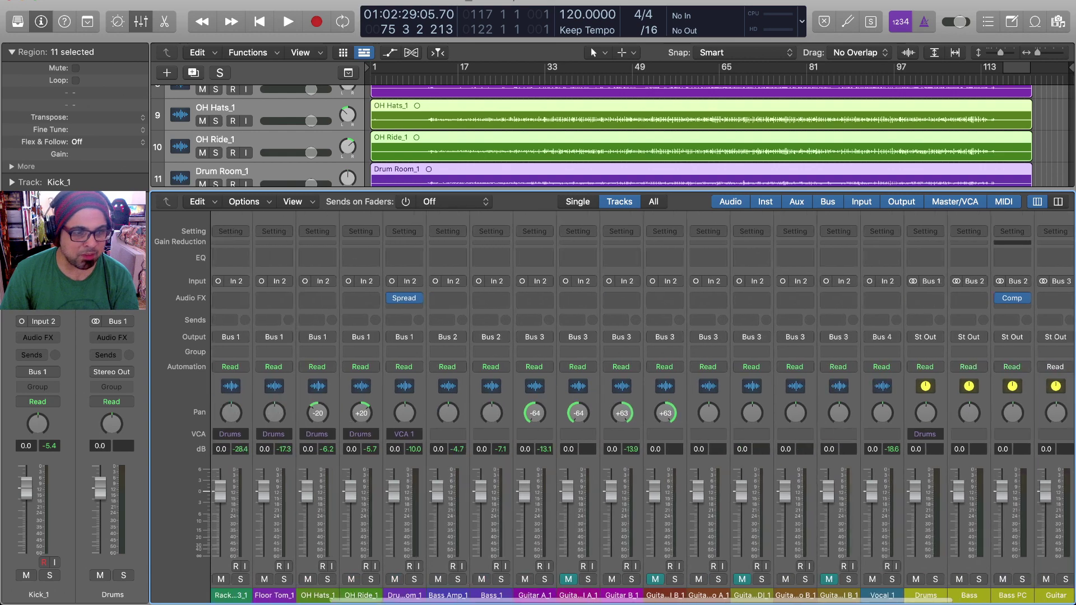
{"action": "scroll", "coordinate": [639, 392], "scroll_direction": "left", "scroll_amount": 8}
{"action": "scroll", "coordinate": [639, 393], "scroll_direction": "right", "scroll_amount": 7}
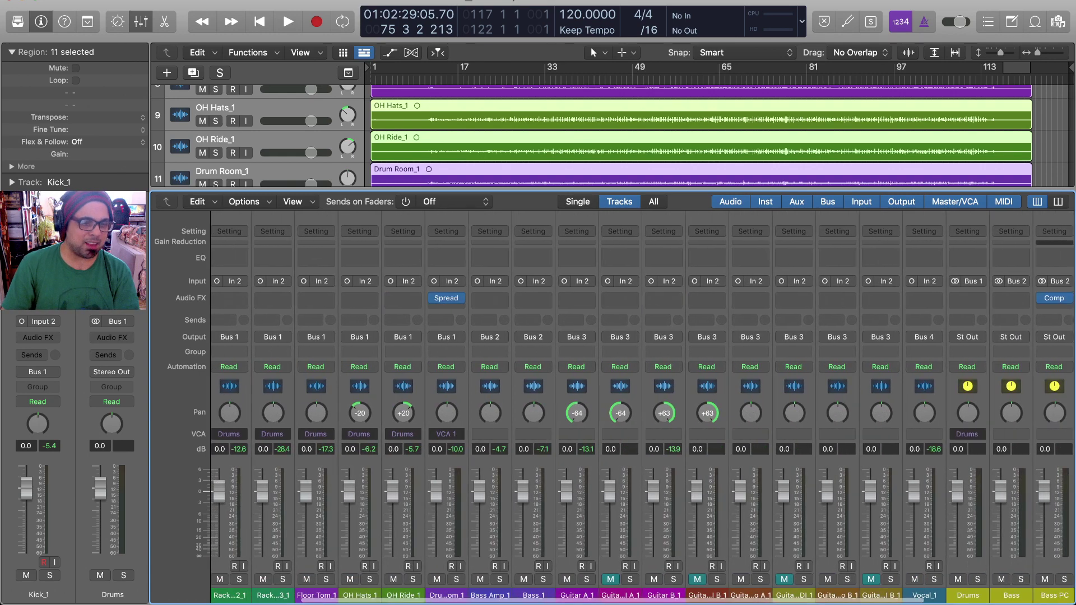
{"action": "scroll", "coordinate": [639, 392], "scroll_direction": "left", "scroll_amount": 13}
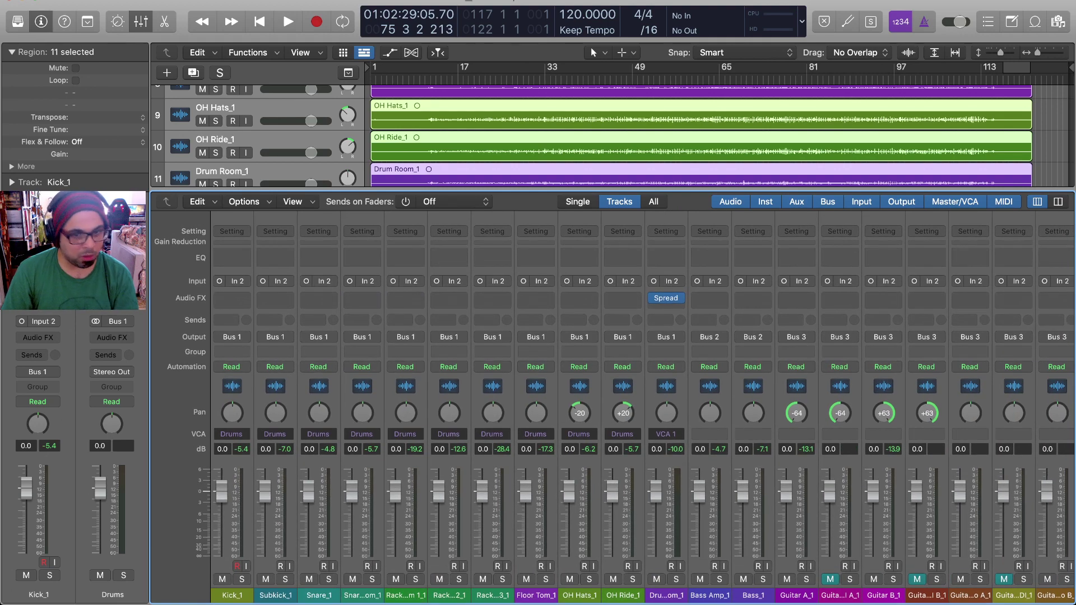
{"action": "scroll", "coordinate": [639, 392], "scroll_direction": "right", "scroll_amount": 13}
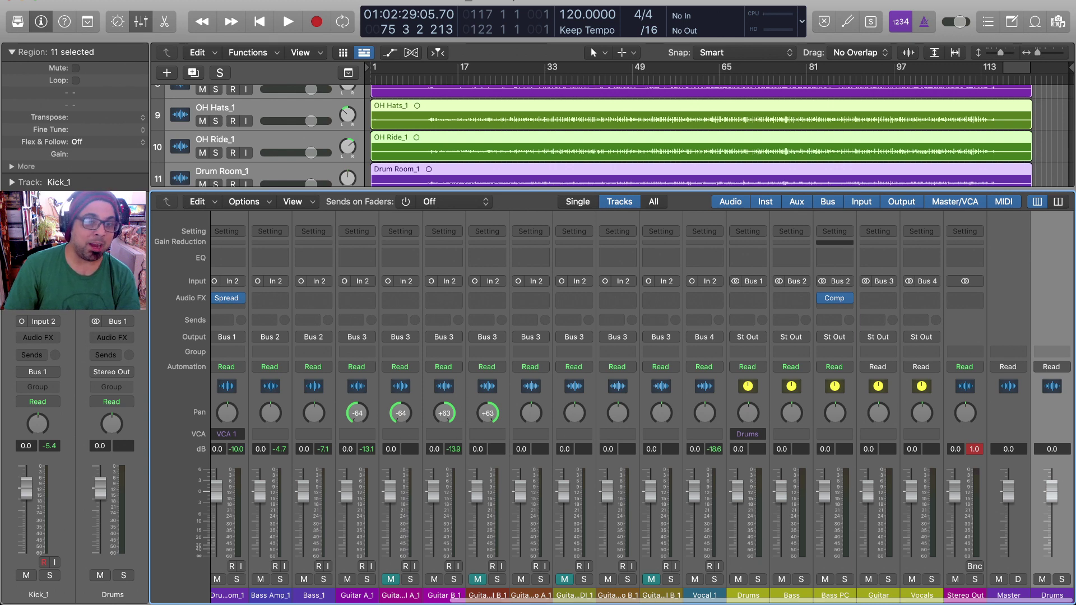
{"action": "scroll", "coordinate": [642, 407], "scroll_direction": "left", "scroll_amount": 8}
{"action": "scroll", "coordinate": [642, 407], "scroll_direction": "left", "scroll_amount": 2}
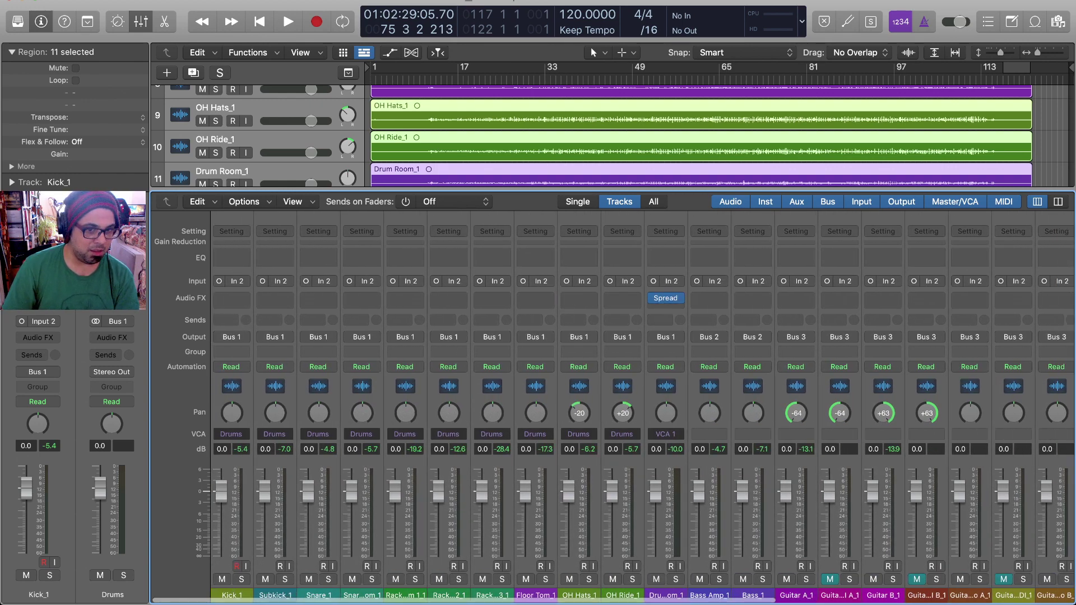
{"action": "scroll", "coordinate": [642, 407], "scroll_direction": "right", "scroll_amount": 10}
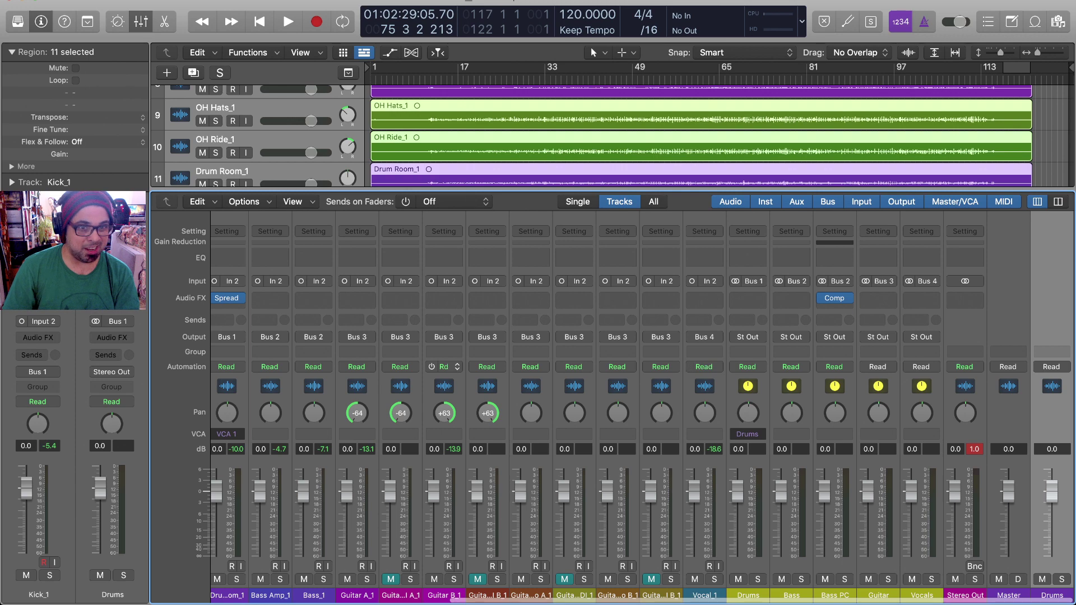
{"action": "scroll", "coordinate": [552, 367], "scroll_direction": "left", "scroll_amount": 2}
{"action": "scroll", "coordinate": [552, 367], "scroll_direction": "left", "scroll_amount": 8}
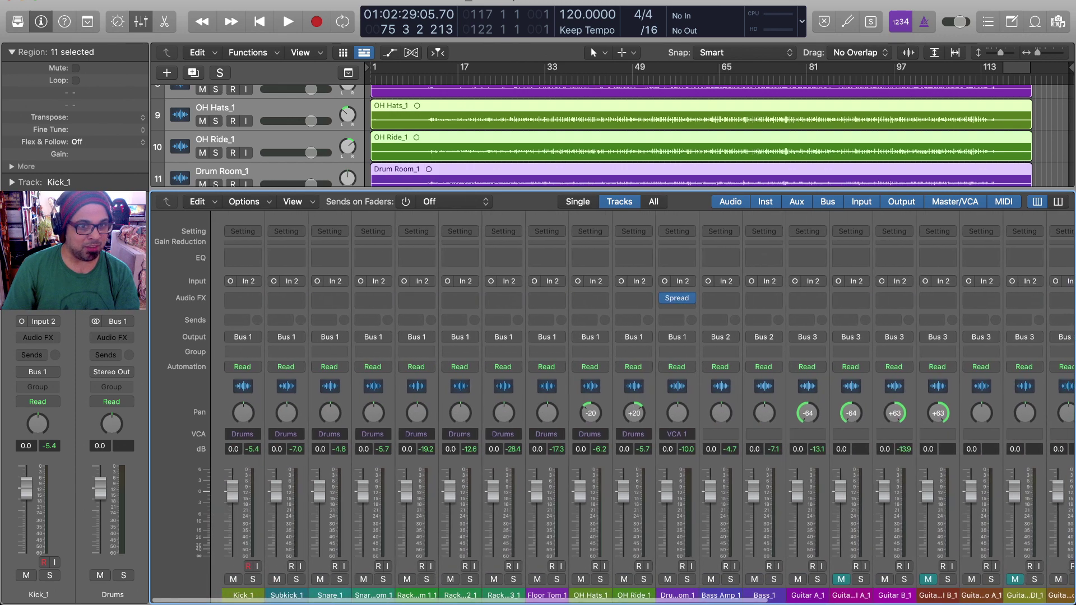
{"action": "scroll", "coordinate": [608, 306], "scroll_direction": "right", "scroll_amount": 5}
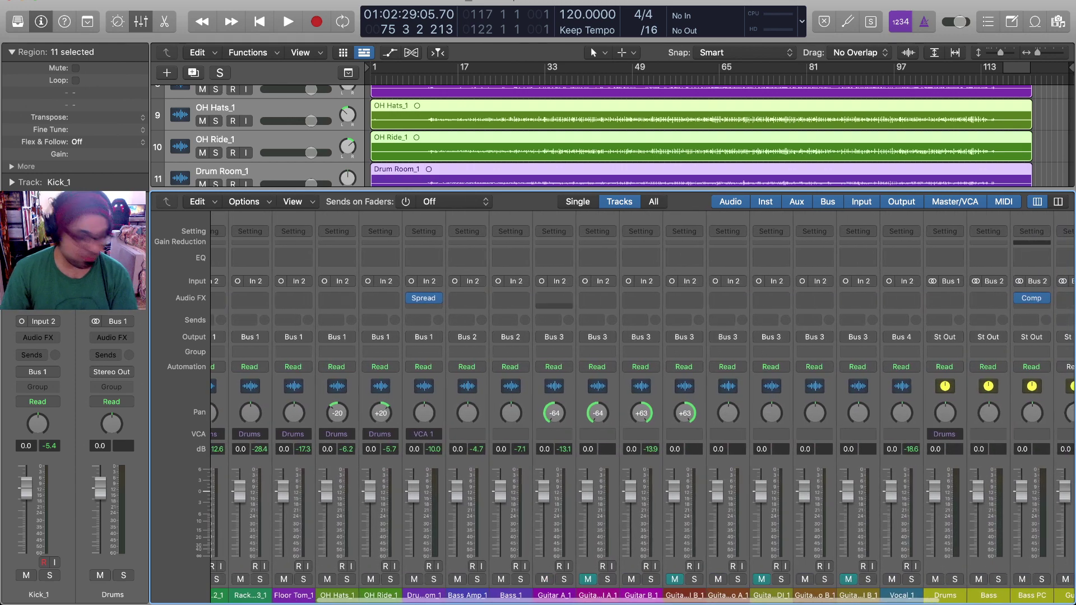
{"action": "scroll", "coordinate": [608, 305], "scroll_direction": "left", "scroll_amount": 2}
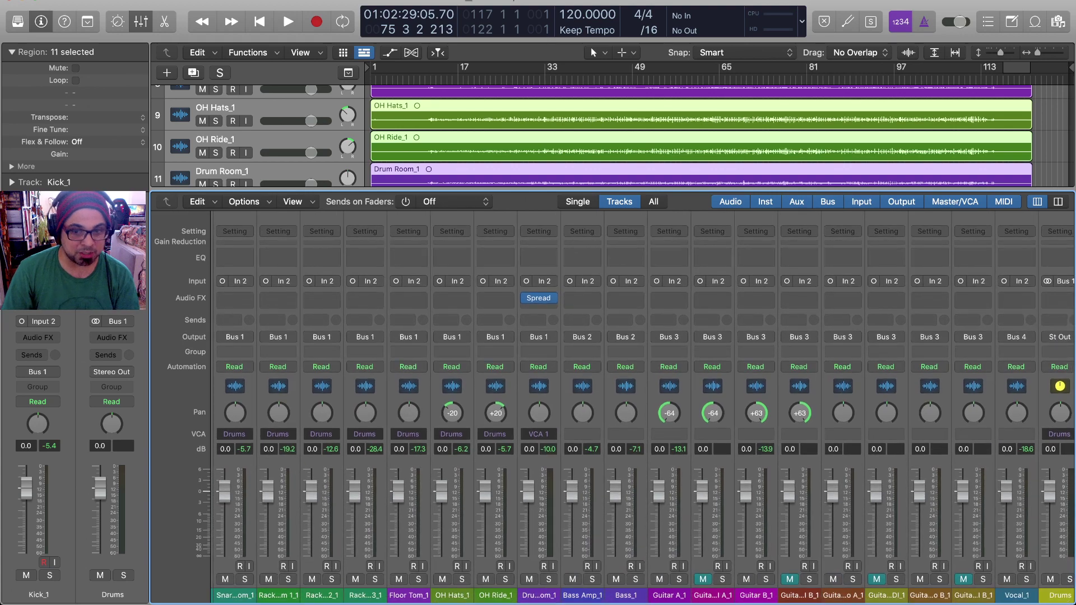
Step: Assign Bass Amp_1 and Bass_1, together with the Bass and Bass PC auxes, to a new VCA
{"action": "scroll", "coordinate": [608, 306], "scroll_direction": "right", "scroll_amount": 4}
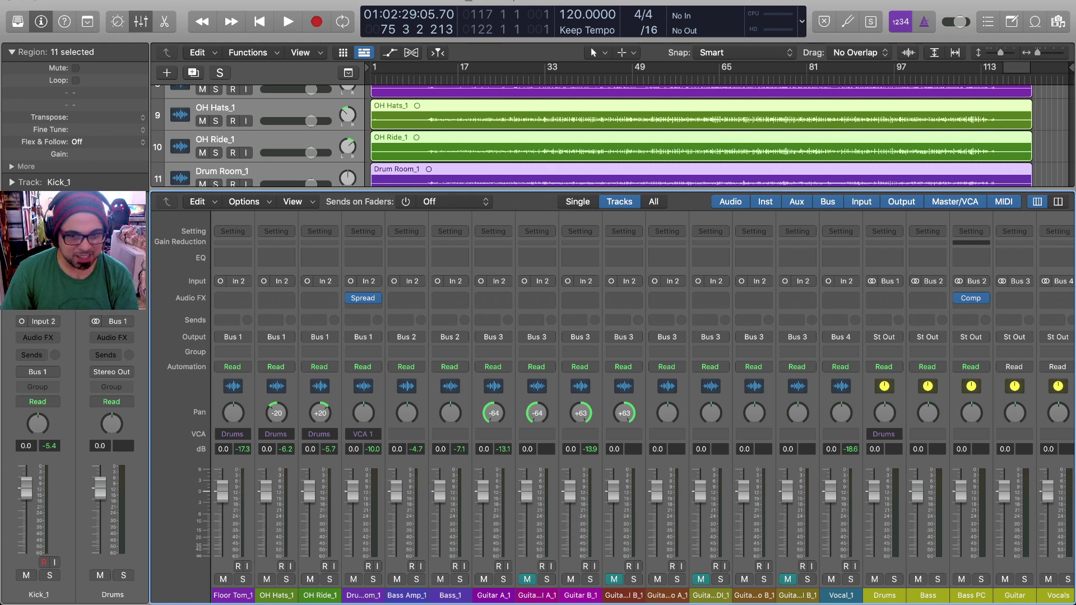
{"action": "left_click", "coordinate": [407, 595]}
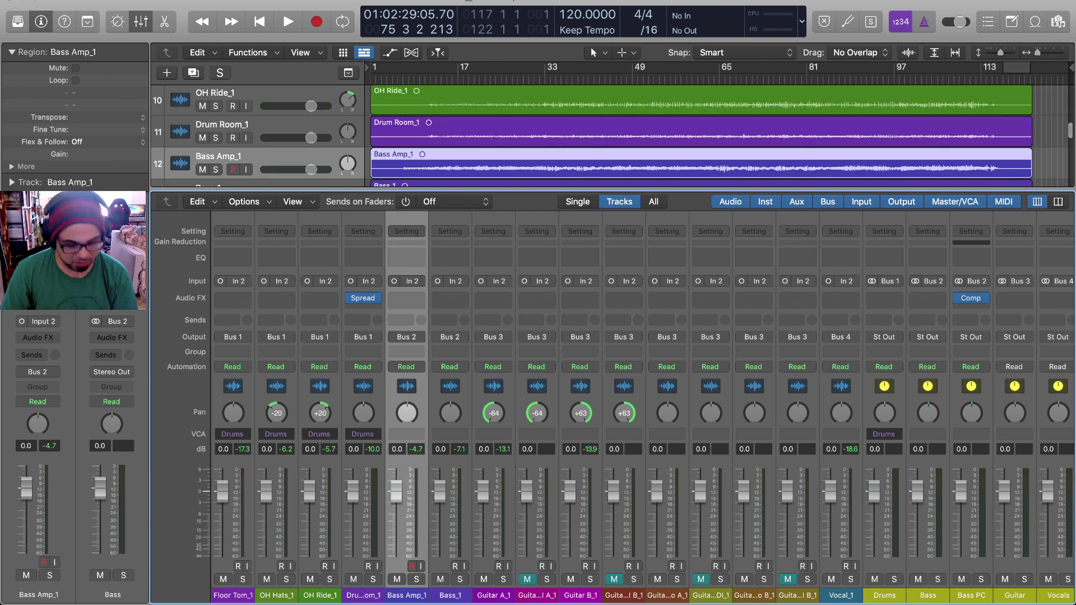
{"action": "left_click", "coordinate": [450, 595], "text": "shift"}
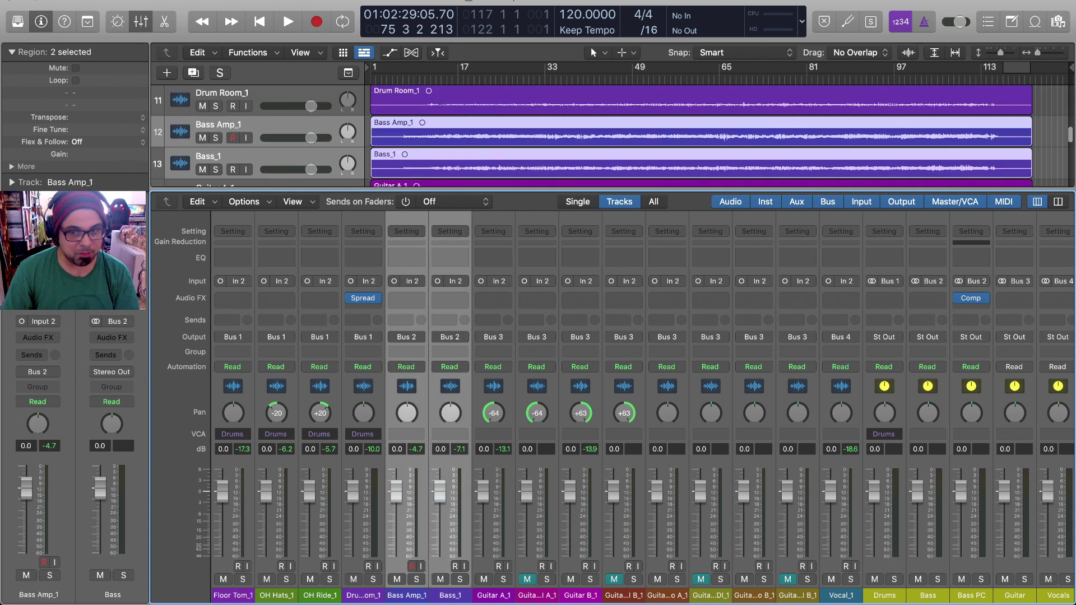
{"action": "scroll", "coordinate": [642, 407], "scroll_direction": "right", "scroll_amount": 5}
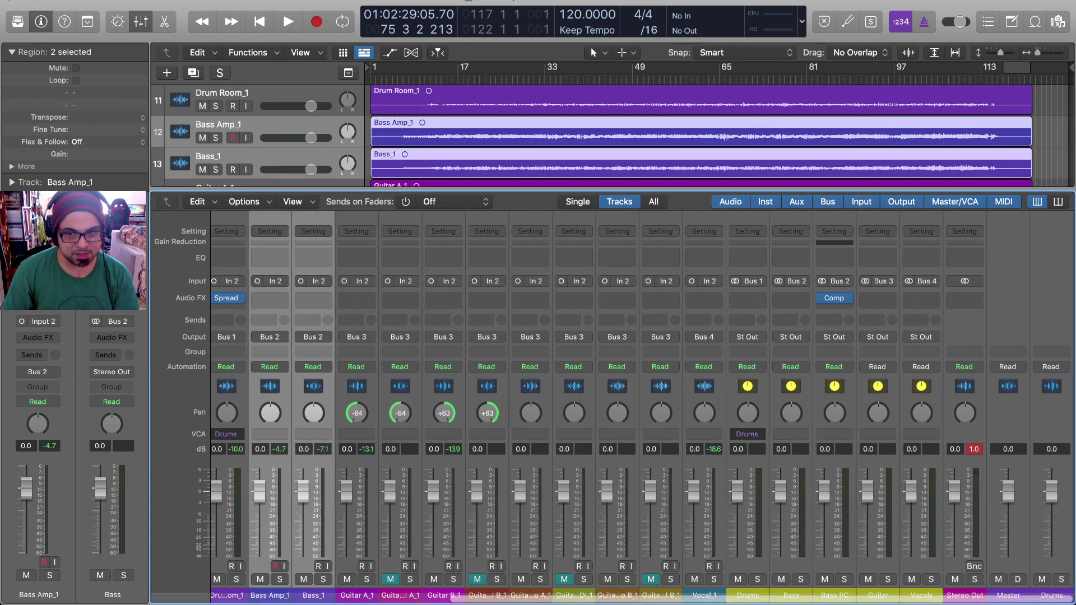
{"action": "left_click", "coordinate": [792, 595], "text": "super"}
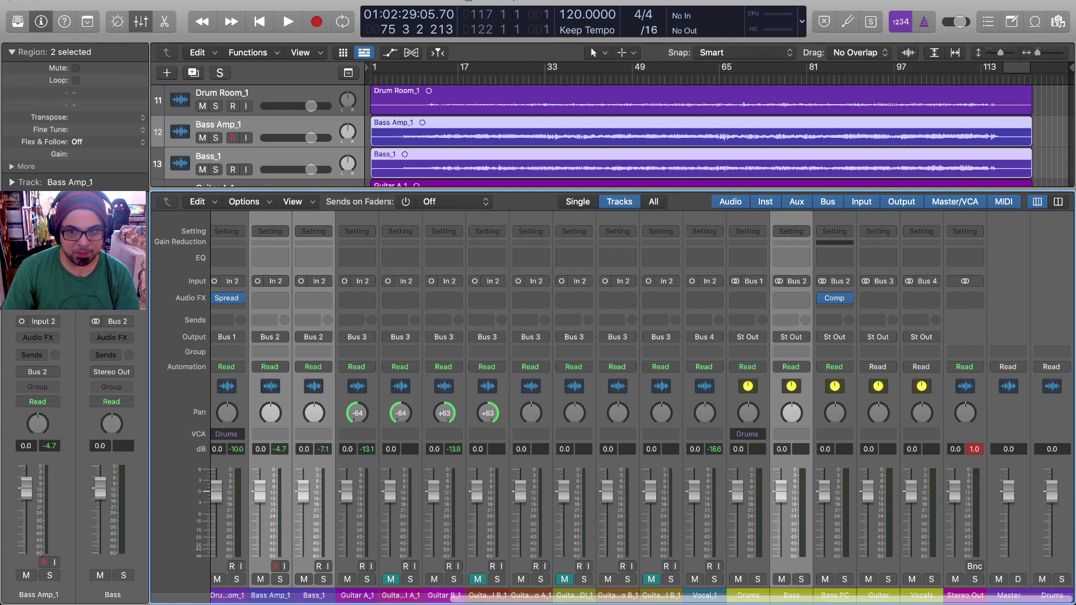
{"action": "left_click", "coordinate": [835, 595], "text": "super"}
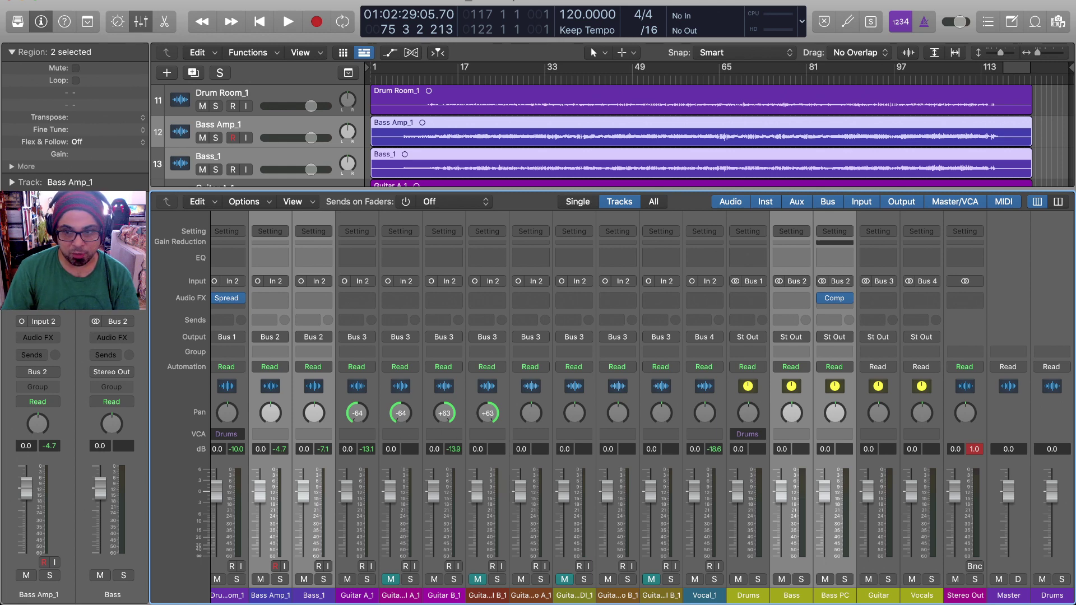
Step: Rename the bass channels' new VCA fader as Bass
{"action": "scroll", "coordinate": [643, 407], "scroll_direction": "right", "scroll_amount": 3}
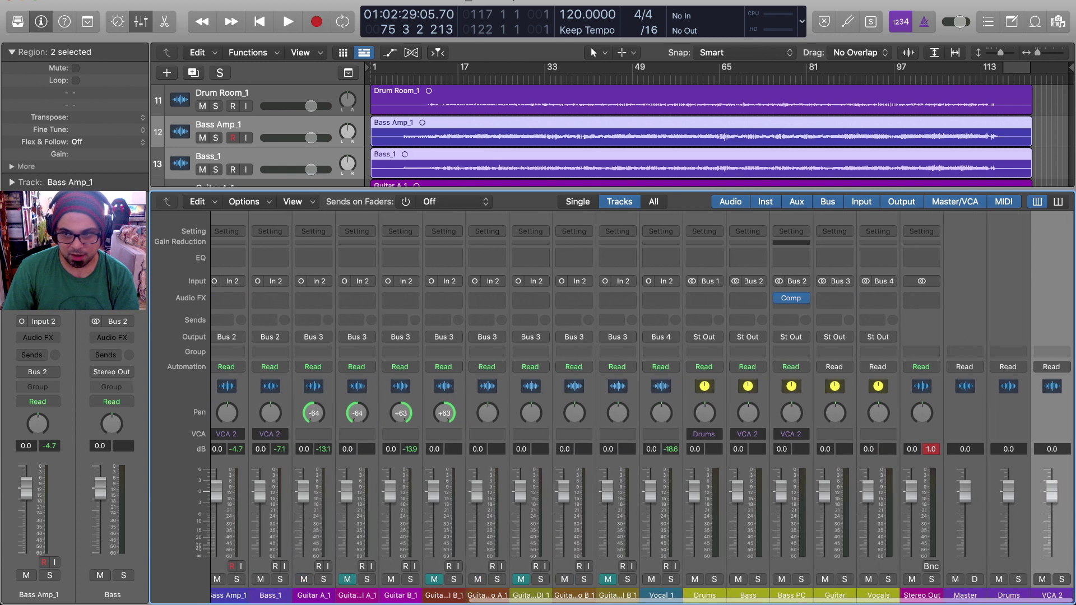
{"action": "double_click", "coordinate": [1052, 595]}
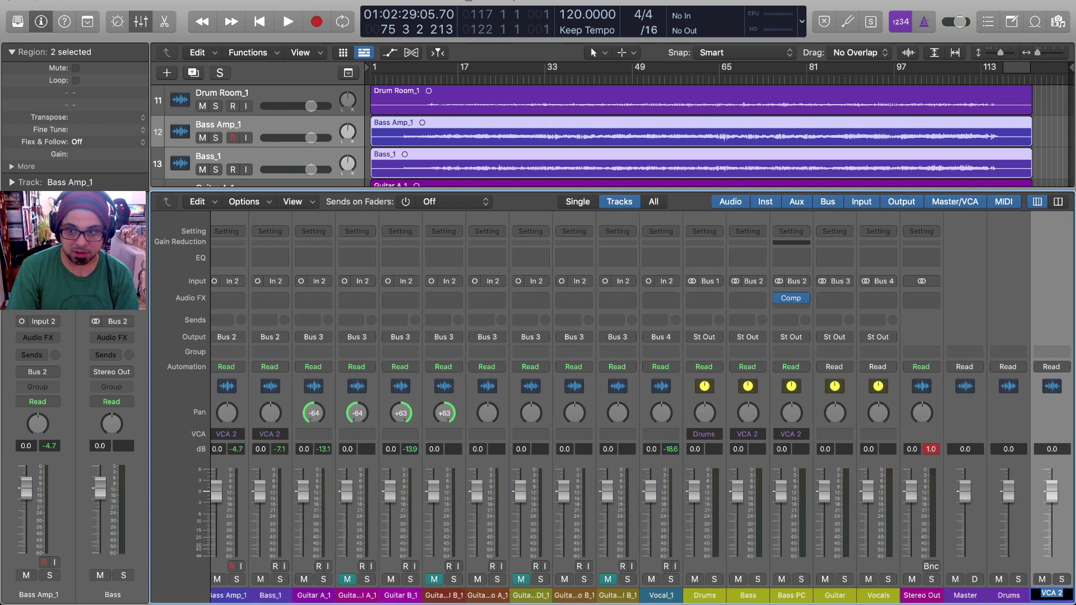
{"action": "type", "text": "Bass"}
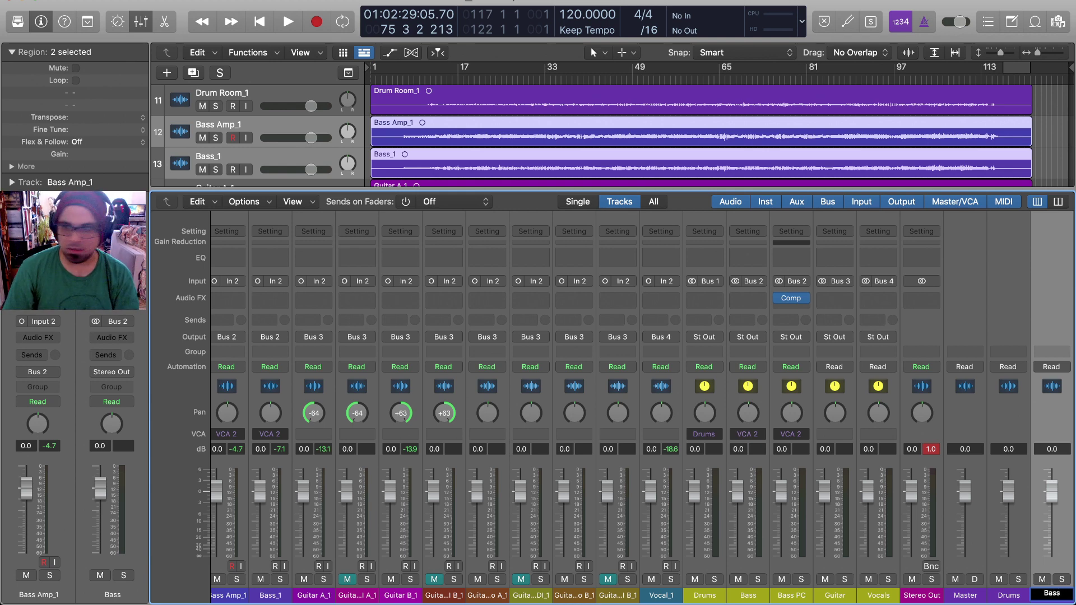
{"action": "key", "text": "Return"}
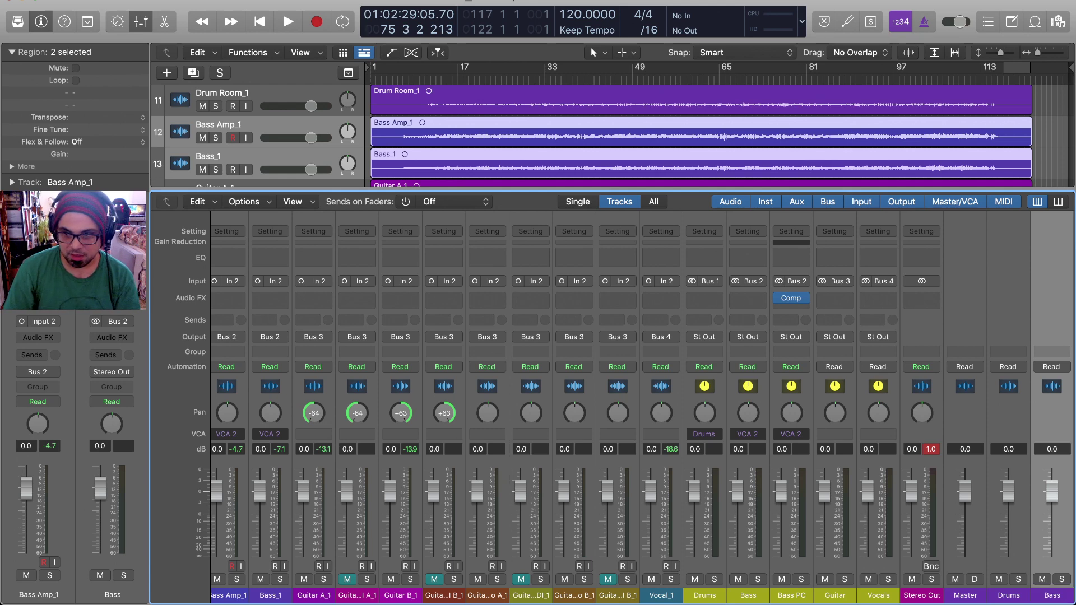
Step: Assign the guitar channels from Guitar A_1 through Guitar Solo DI B_1, together with the Guitar aux, to a new VCA
{"action": "scroll", "coordinate": [642, 406], "scroll_direction": "left", "scroll_amount": 5}
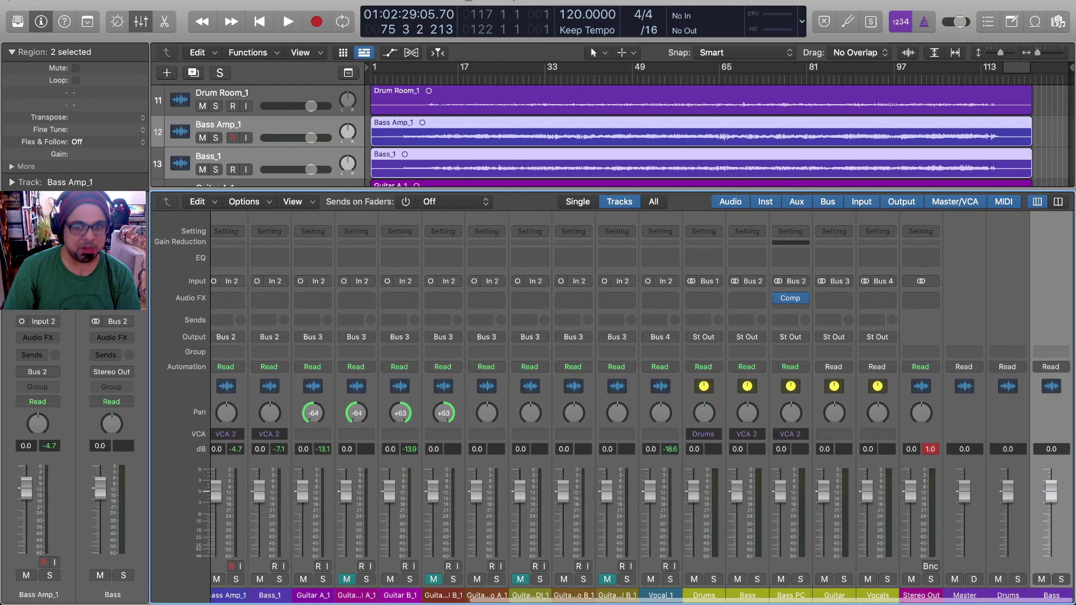
{"action": "scroll", "coordinate": [642, 407], "scroll_direction": "right", "scroll_amount": 3}
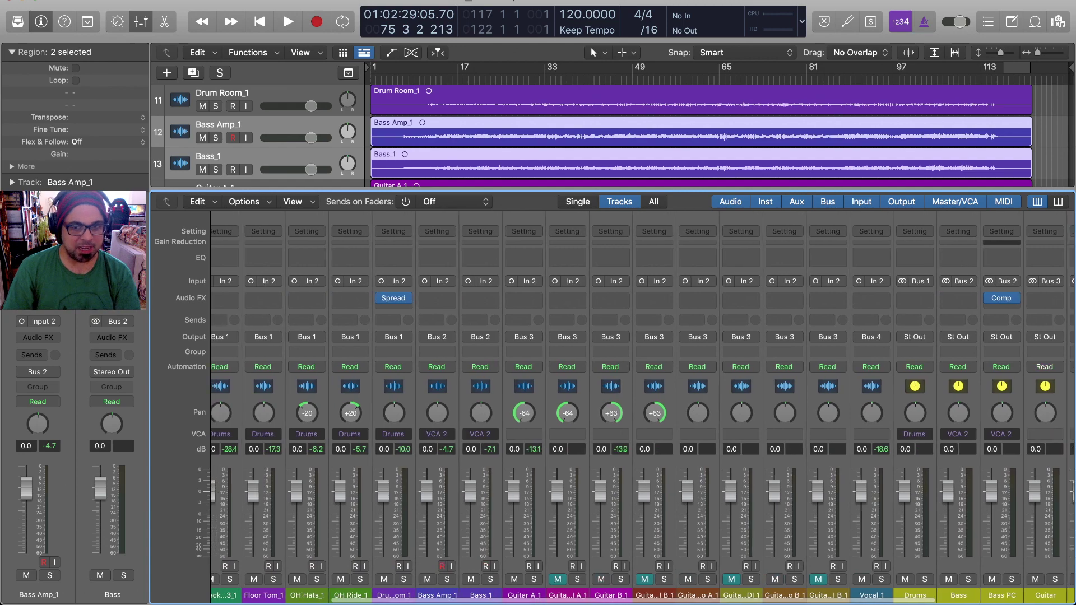
{"action": "scroll", "coordinate": [642, 407], "scroll_direction": "right", "scroll_amount": 3}
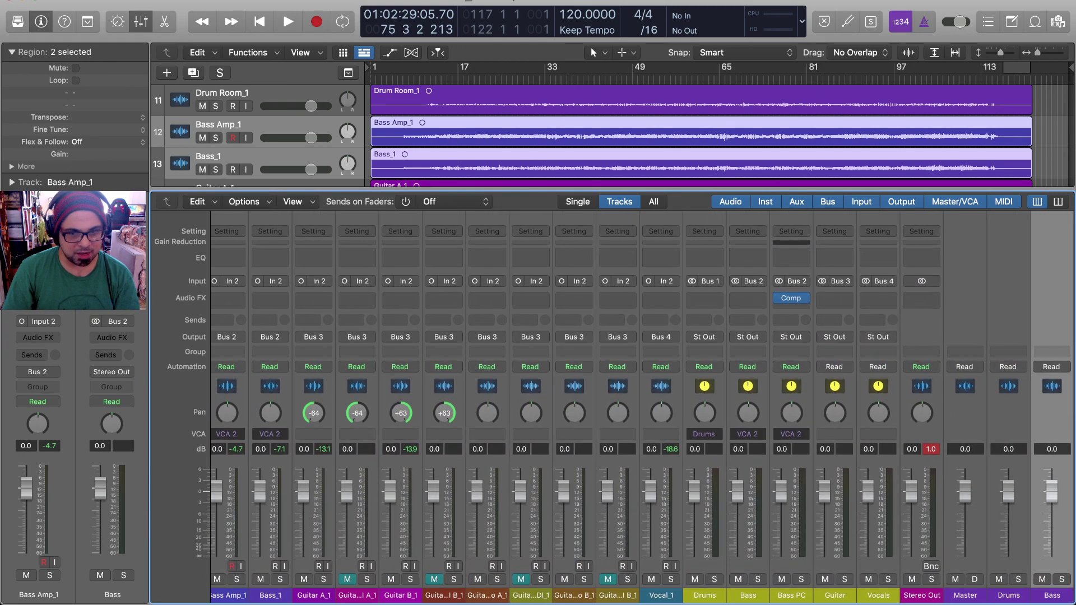
{"action": "left_click", "coordinate": [313, 595]}
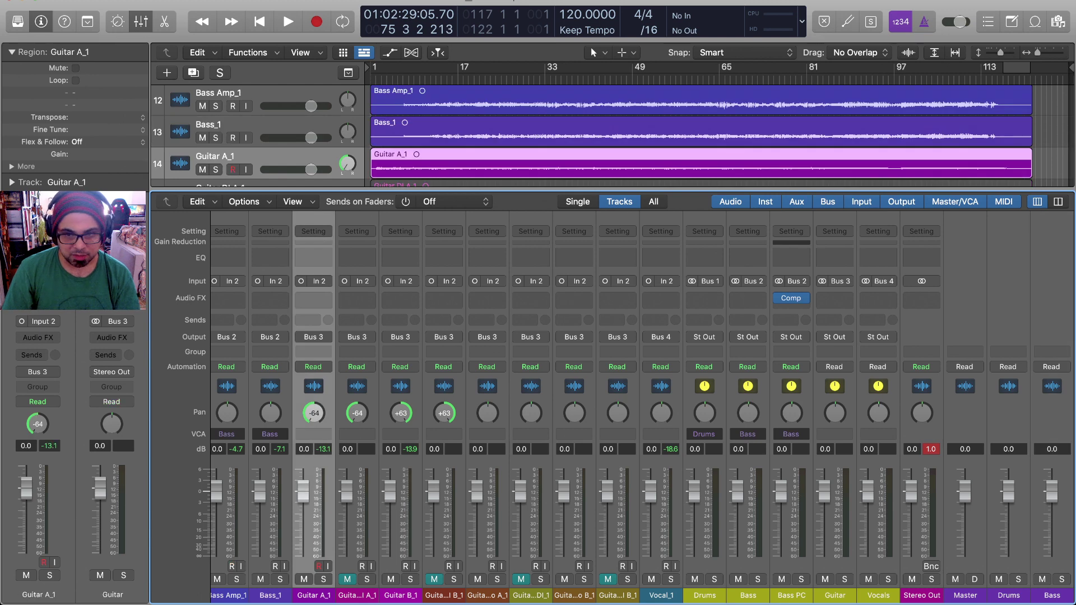
{"action": "left_click", "coordinate": [618, 595], "text": "shift"}
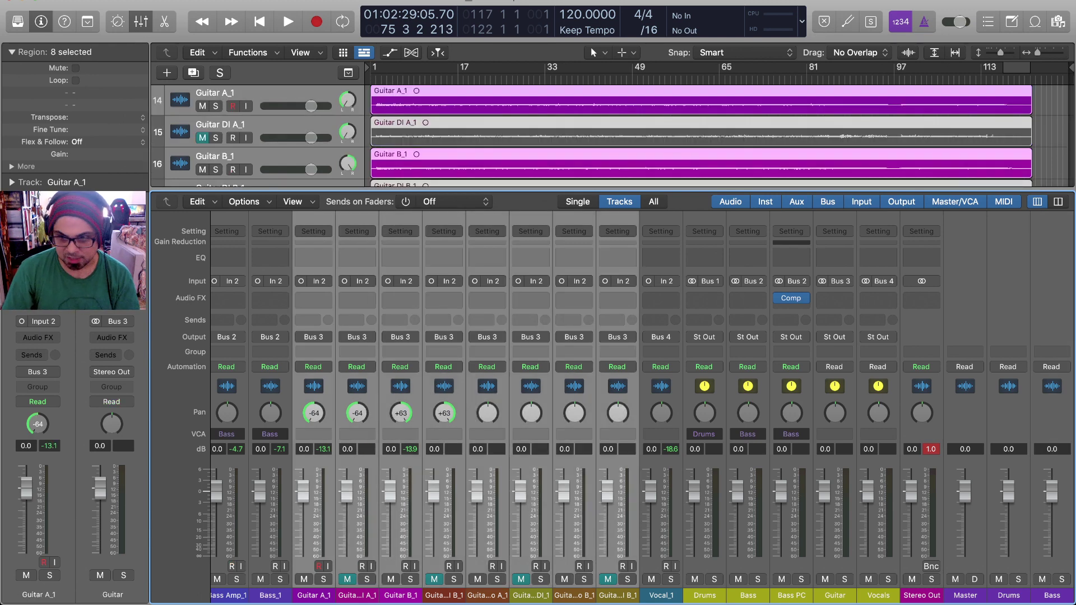
{"action": "left_click", "coordinate": [835, 595], "text": "super"}
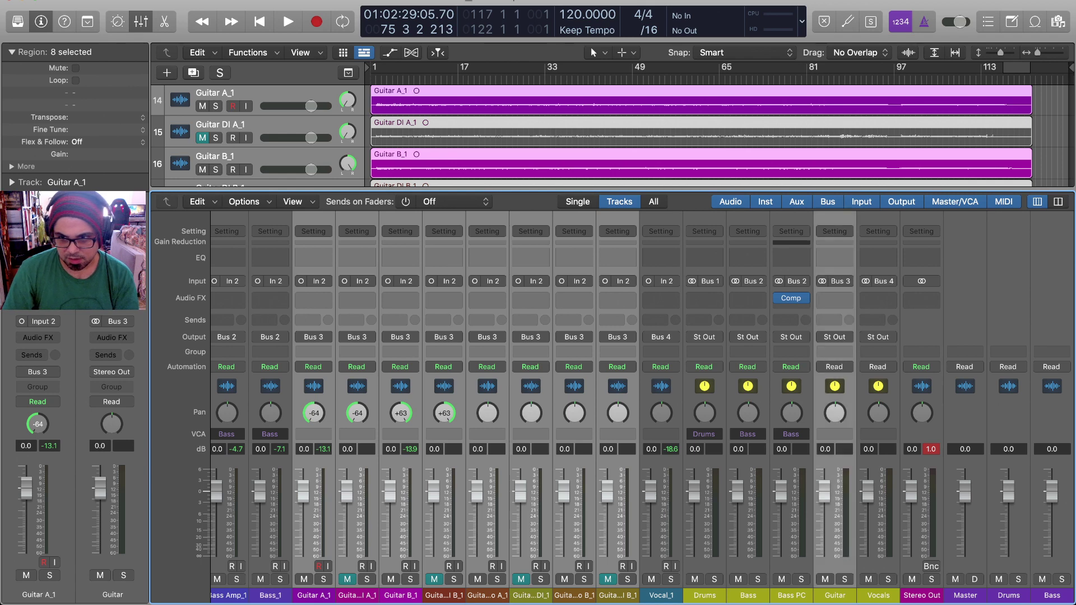
{"action": "left_click", "coordinate": [835, 434]}
Step: Rename the guitar channels' new VCA fader as Guitars
{"action": "scroll", "coordinate": [834, 434], "scroll_direction": "right", "scroll_amount": 3}
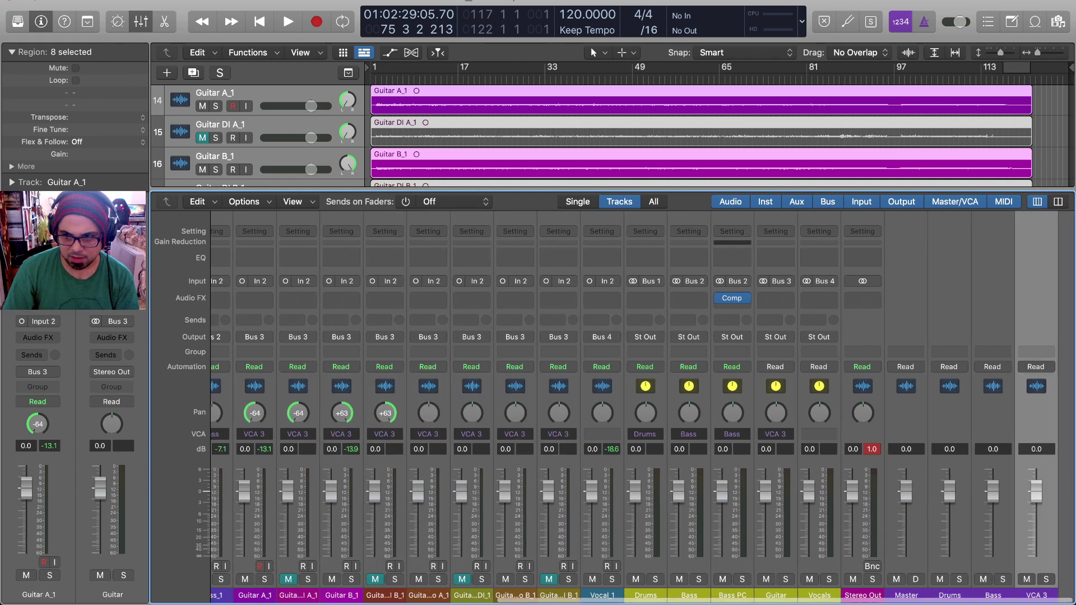
{"action": "double_click", "coordinate": [1052, 595]}
{"action": "type", "text": "Guitars"}
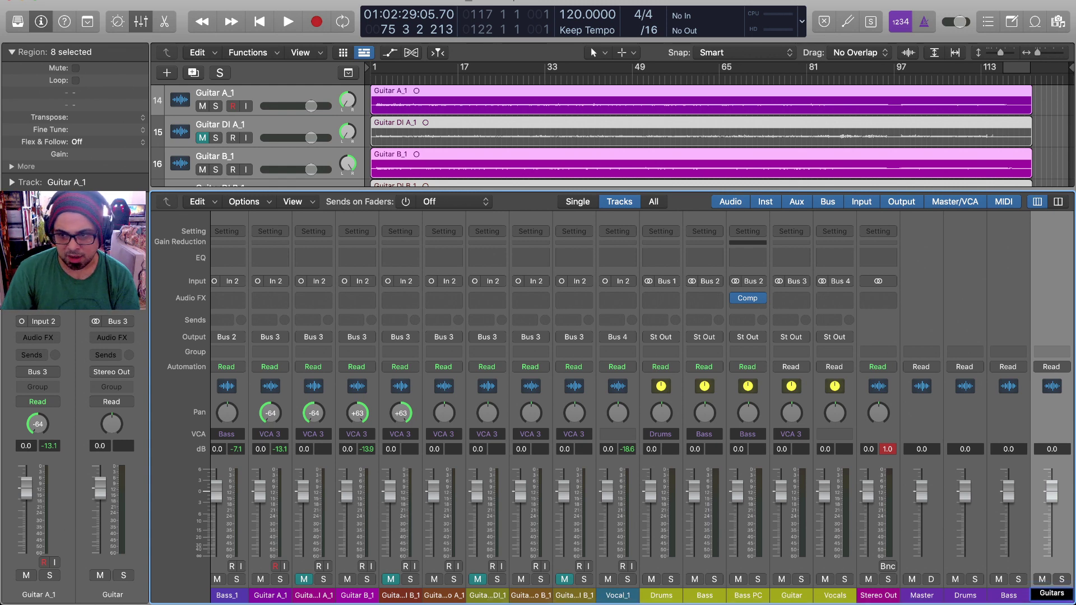
{"action": "key", "text": "Return"}
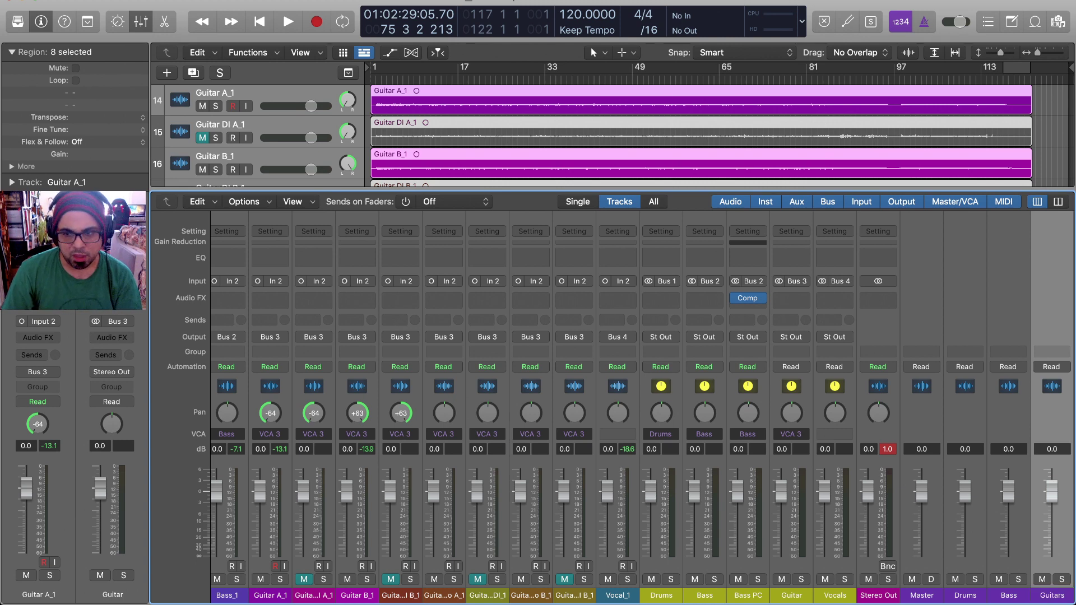
Step: Assign Vocal_1 and the Vocals aux to a new VCA and name its fader Vocals
{"action": "left_click", "coordinate": [618, 596]}
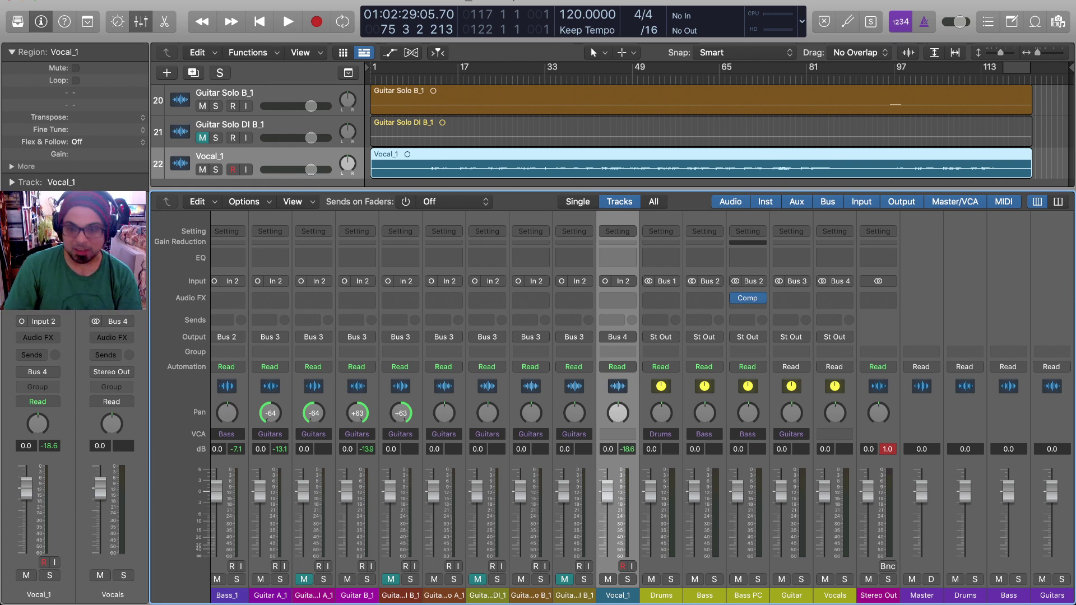
{"action": "left_click", "coordinate": [835, 595], "text": "super"}
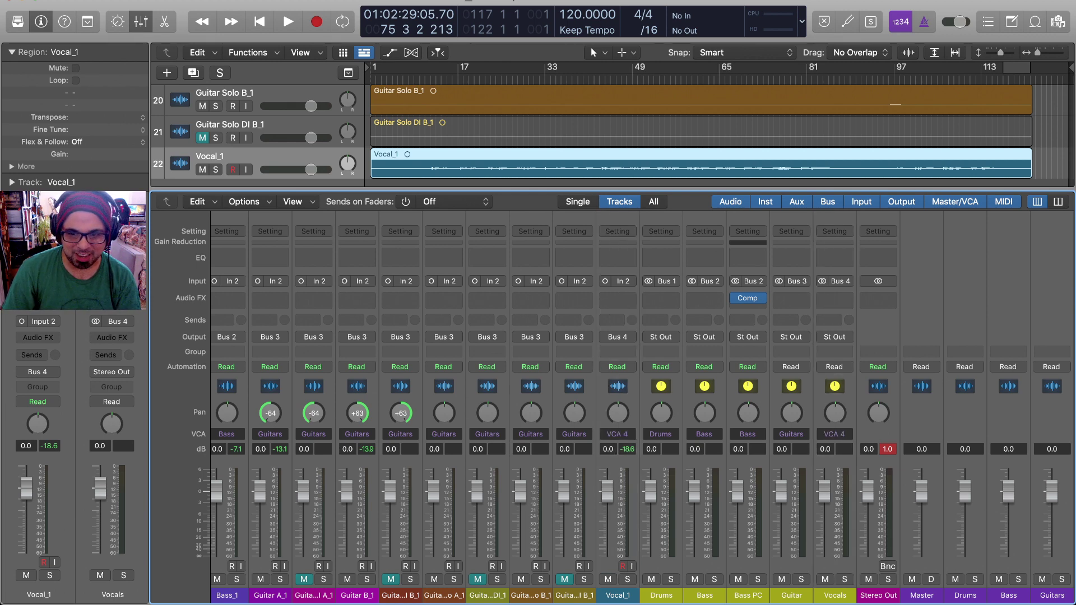
{"action": "double_click", "coordinate": [1052, 595]}
{"action": "type", "text": "Vocals"}
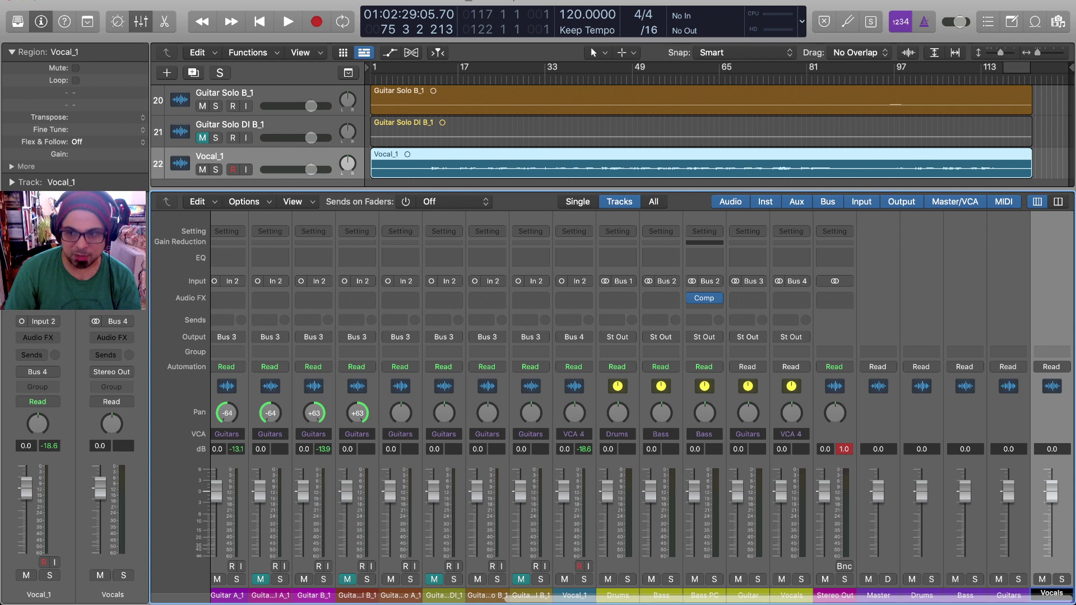
{"action": "key", "text": "Return"}
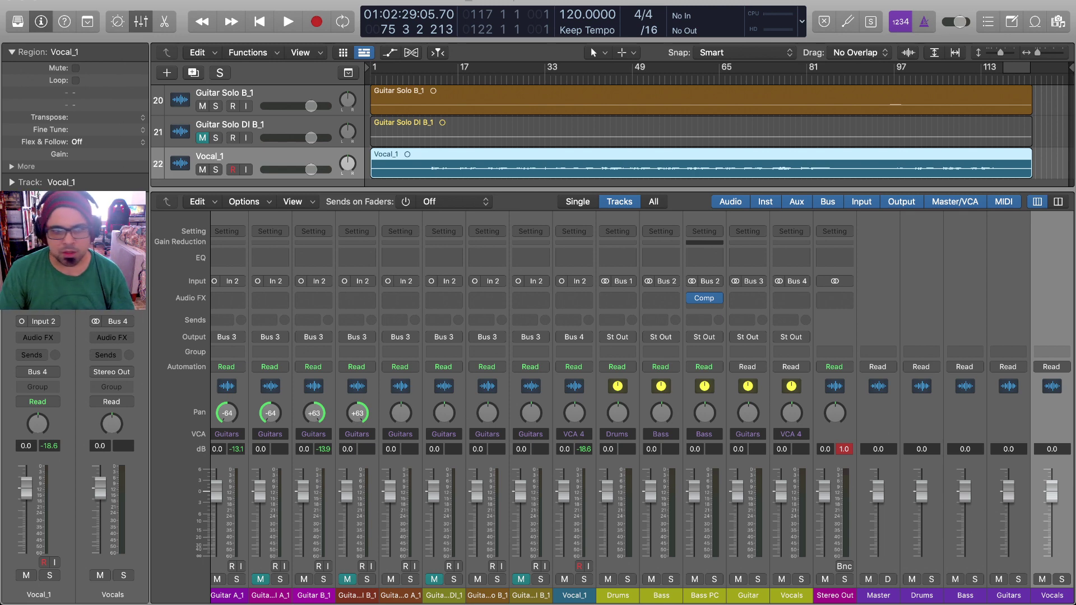
{"action": "key", "text": "Return"}
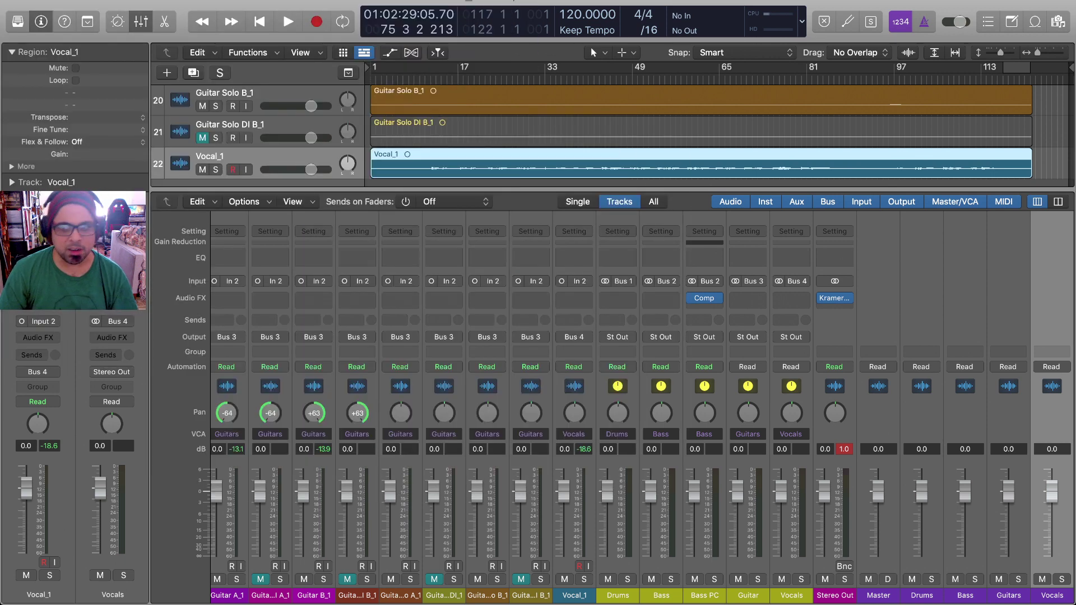
{"action": "key", "text": "Tab"}
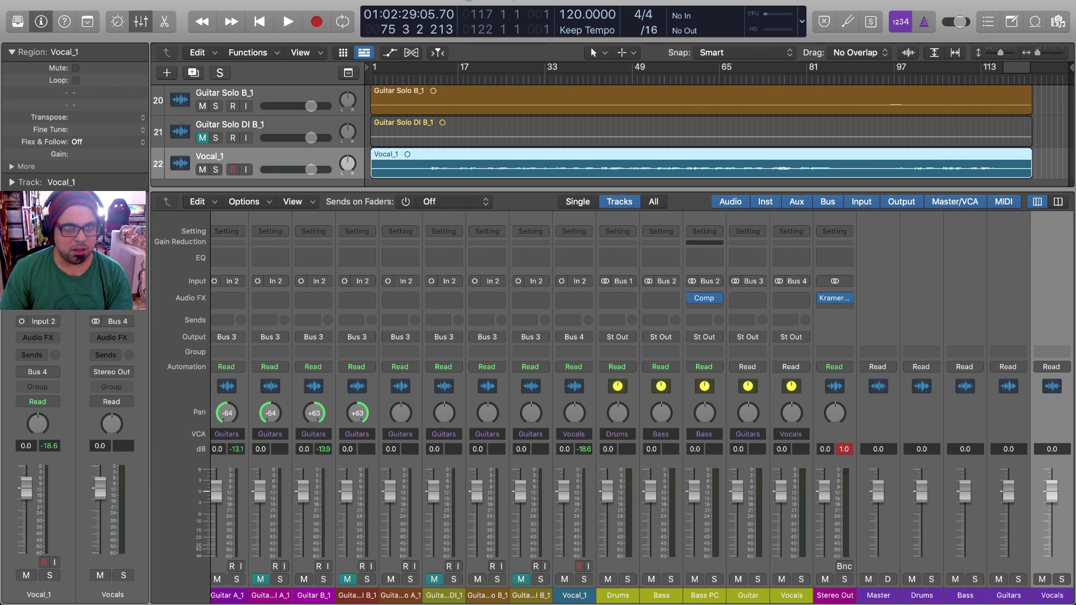
Step: Play the mix from bar 13 to compare it with the Stereo Out's Kramer plug-in active and bypassed
{"action": "key", "text": "x"}
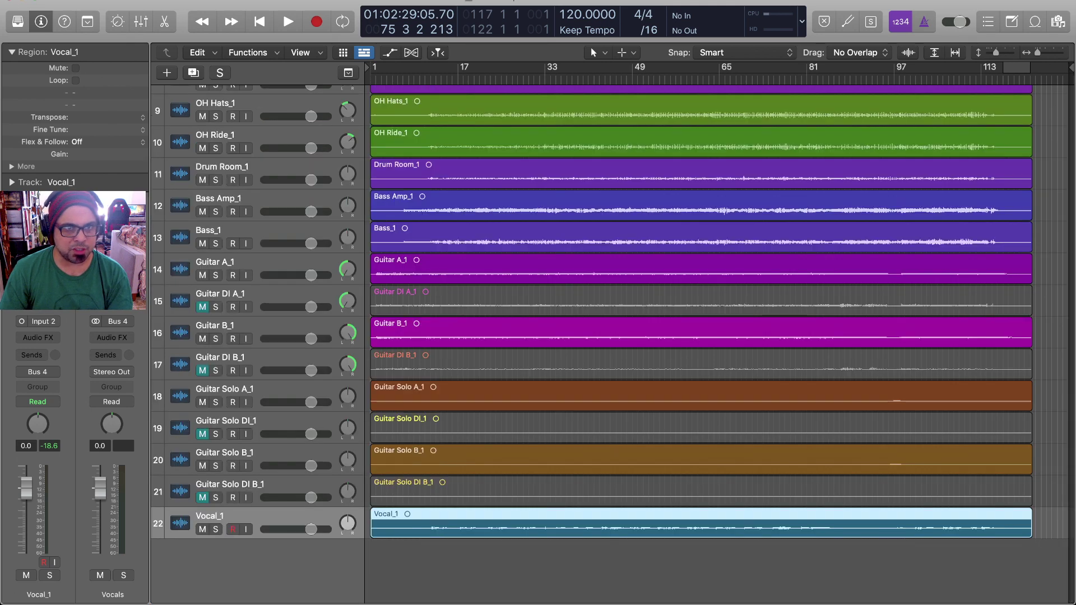
{"action": "key", "text": "x"}
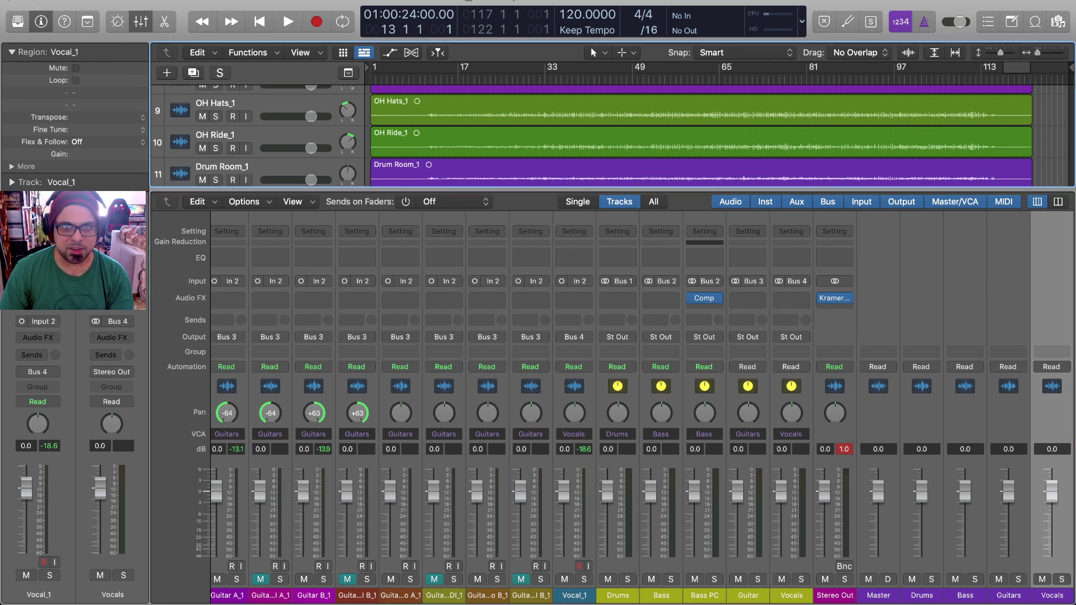
{"action": "key", "text": "space"}
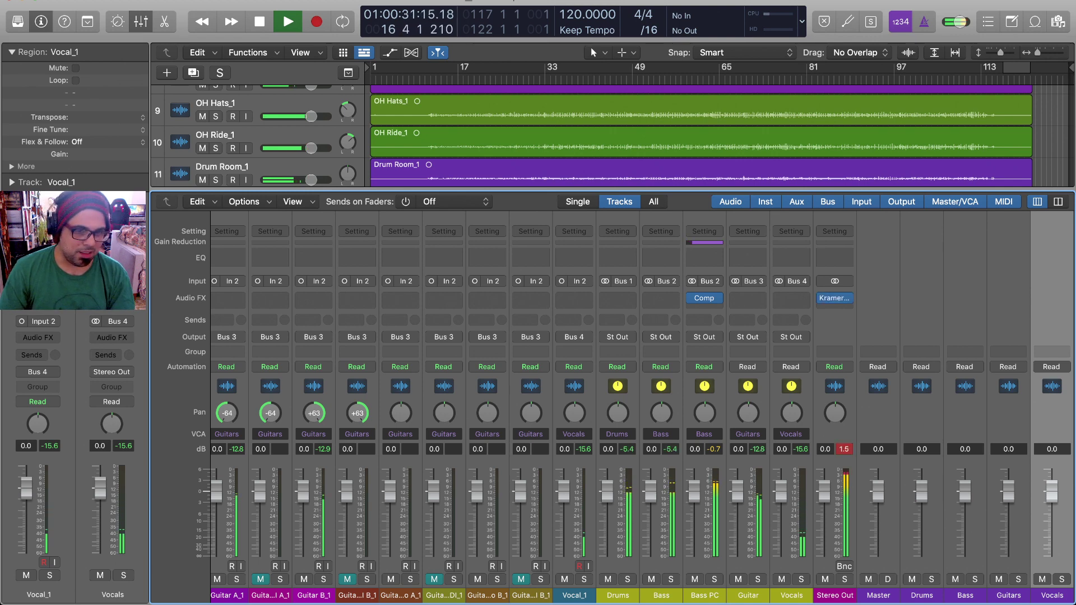
{"action": "key", "text": "space"}
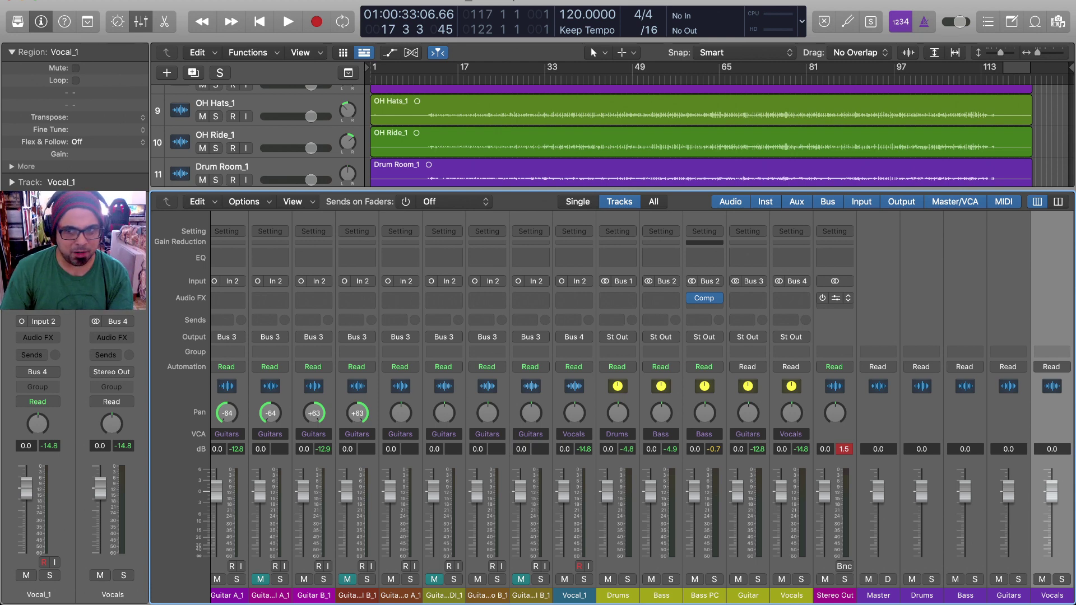
{"action": "key", "text": "space"}
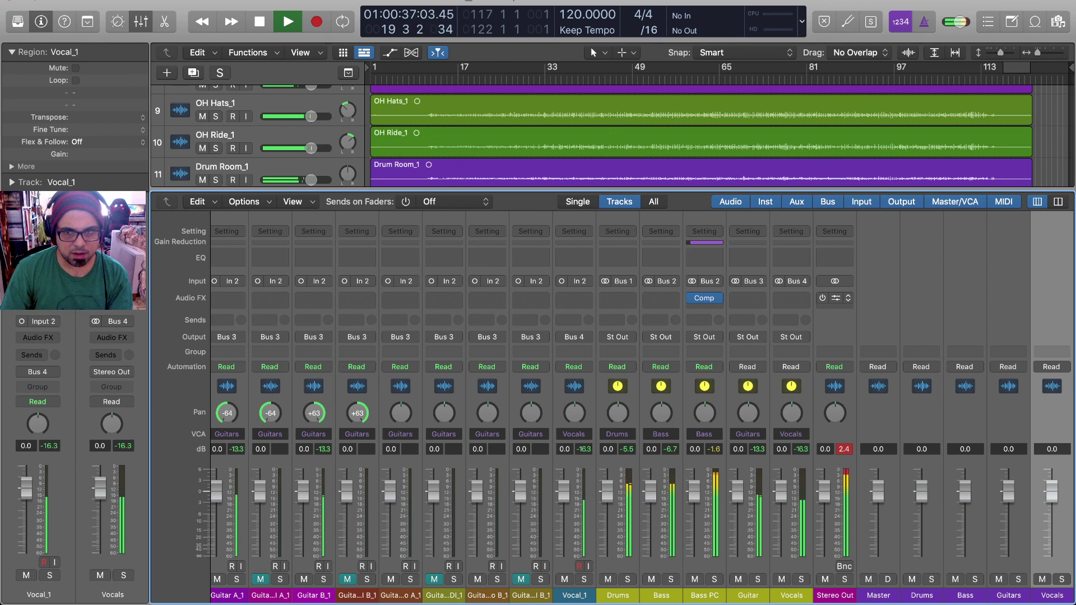
{"action": "key", "text": "space"}
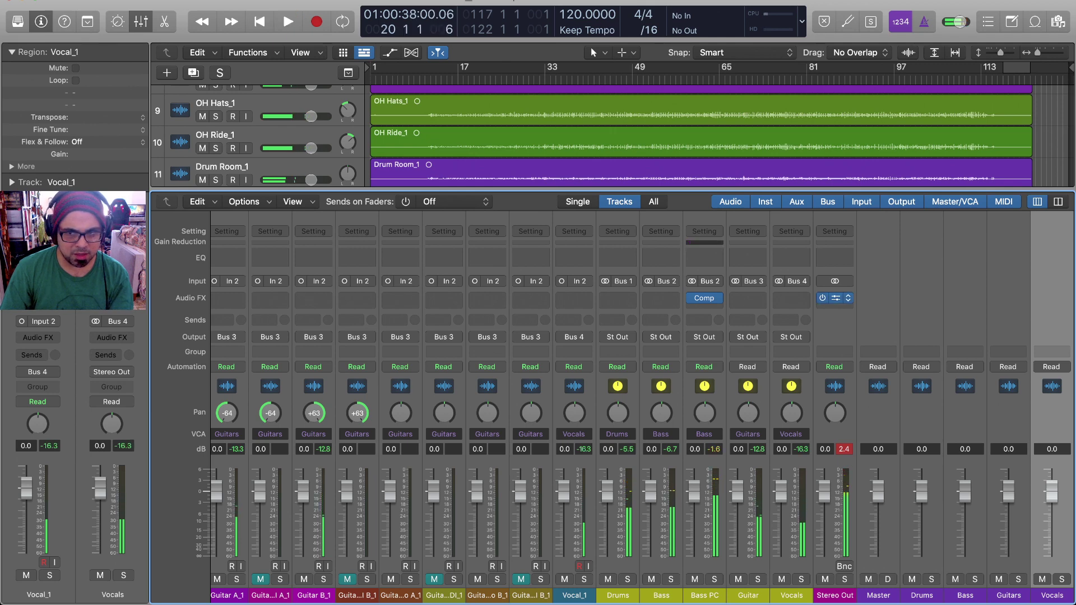
Step: Listen to short passages of the full mix from about bar 20 with the mixer open
{"action": "key", "text": "space"}
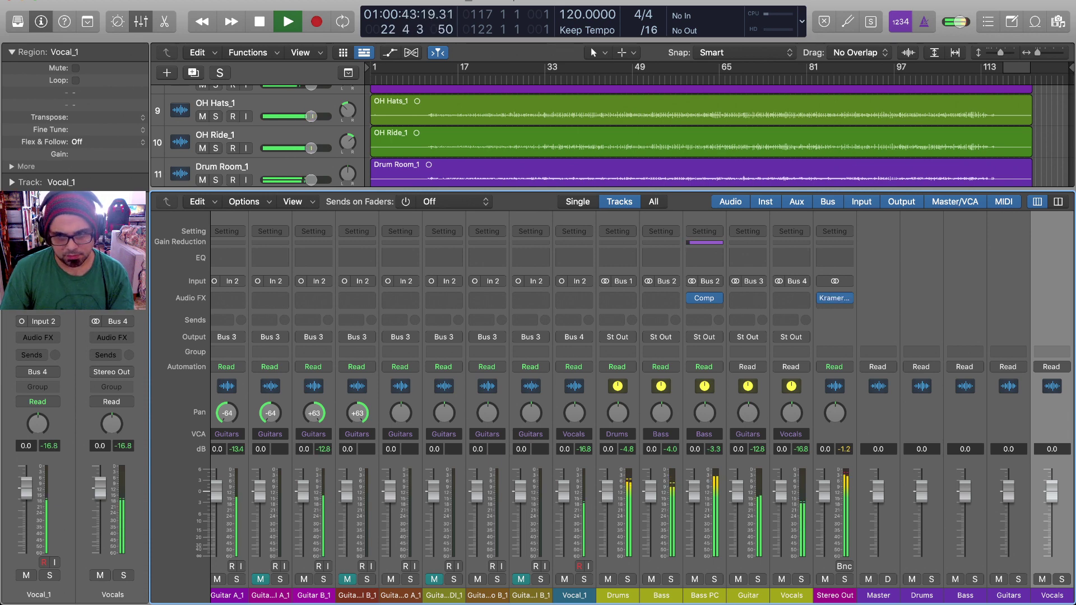
{"action": "key", "text": "space"}
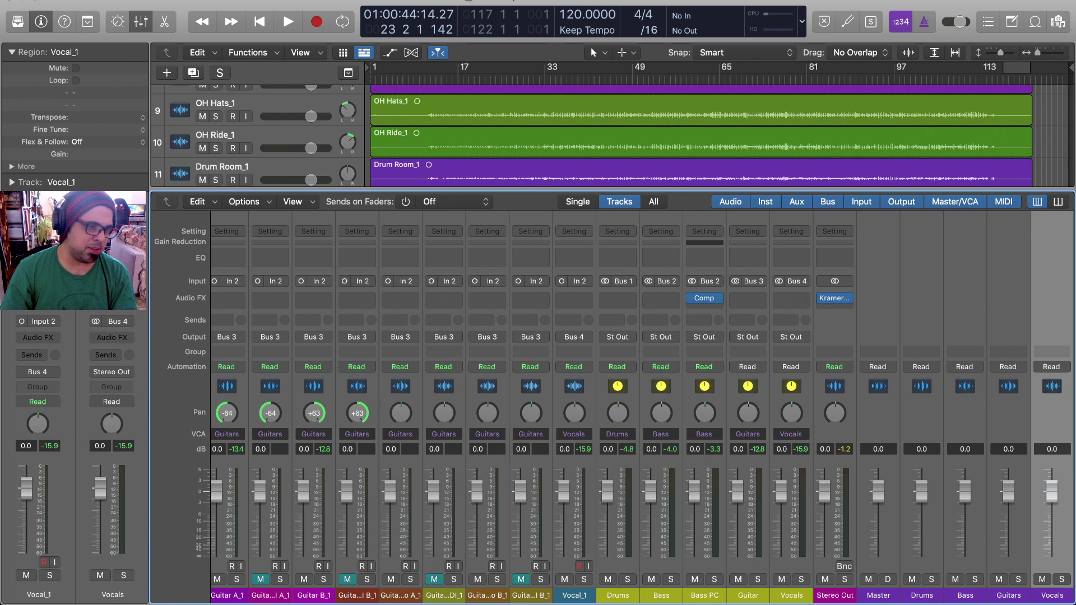
{"action": "key", "text": "space"}
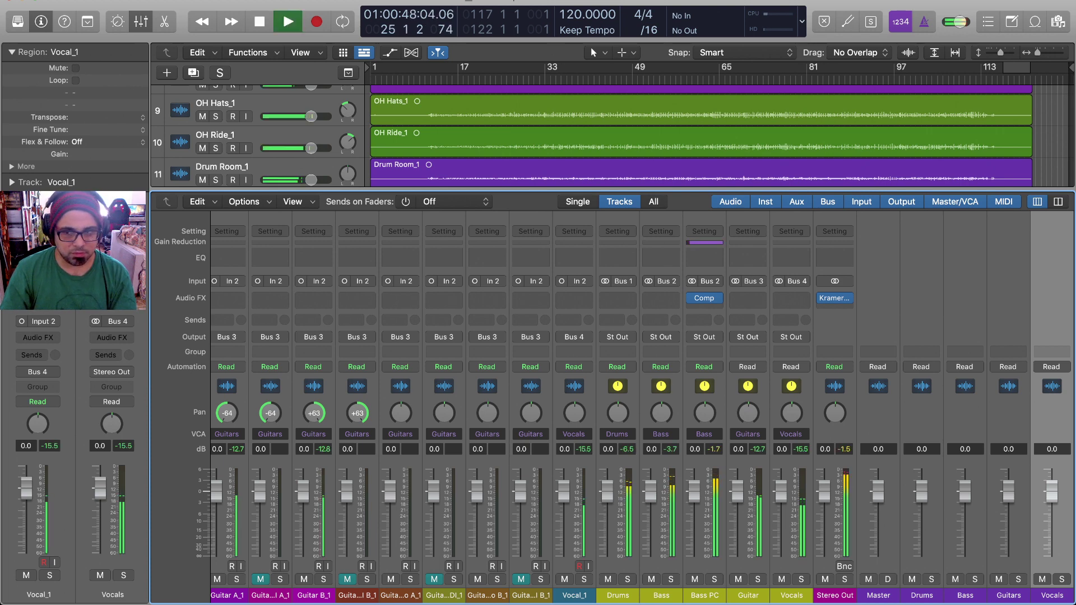
{"action": "key", "text": "space"}
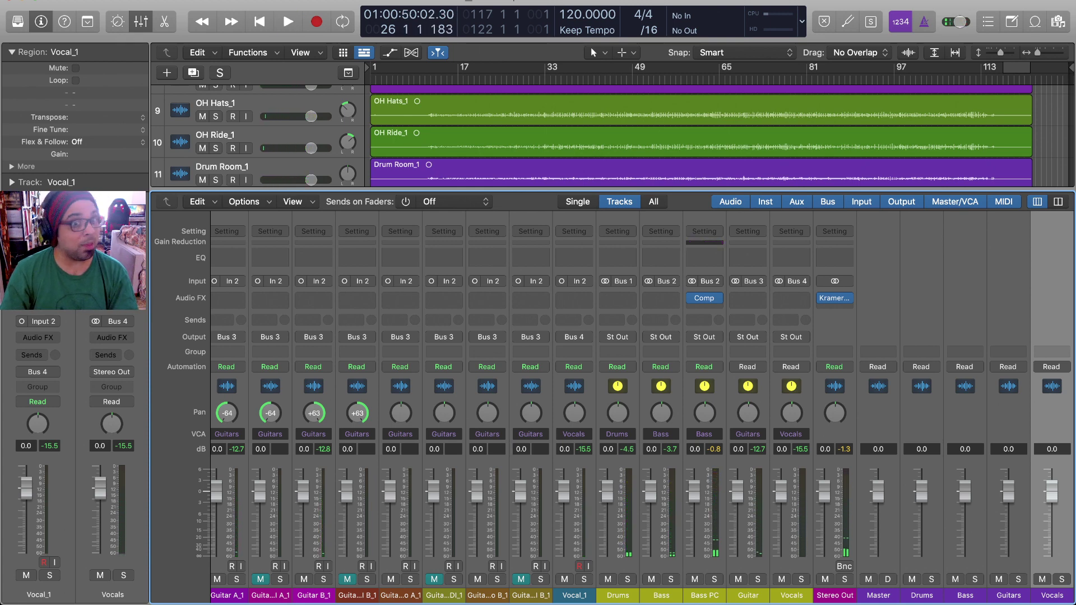
Step: Hide the mixer and add a Channel EQ to the Vocals bus, with the full mix playing
{"action": "key", "text": "x"}
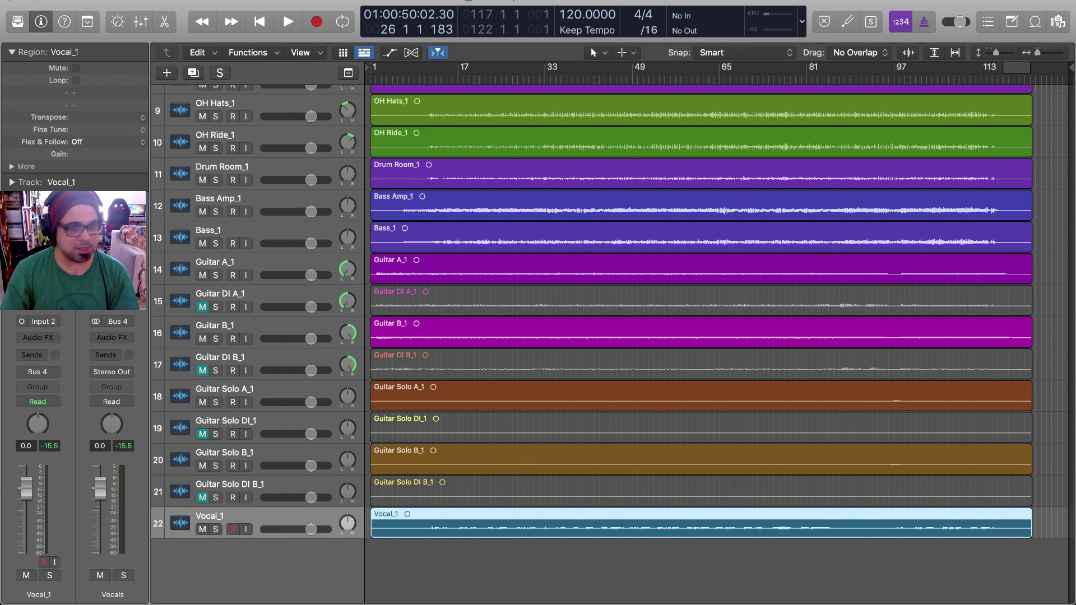
{"action": "left_click", "coordinate": [112, 302]}
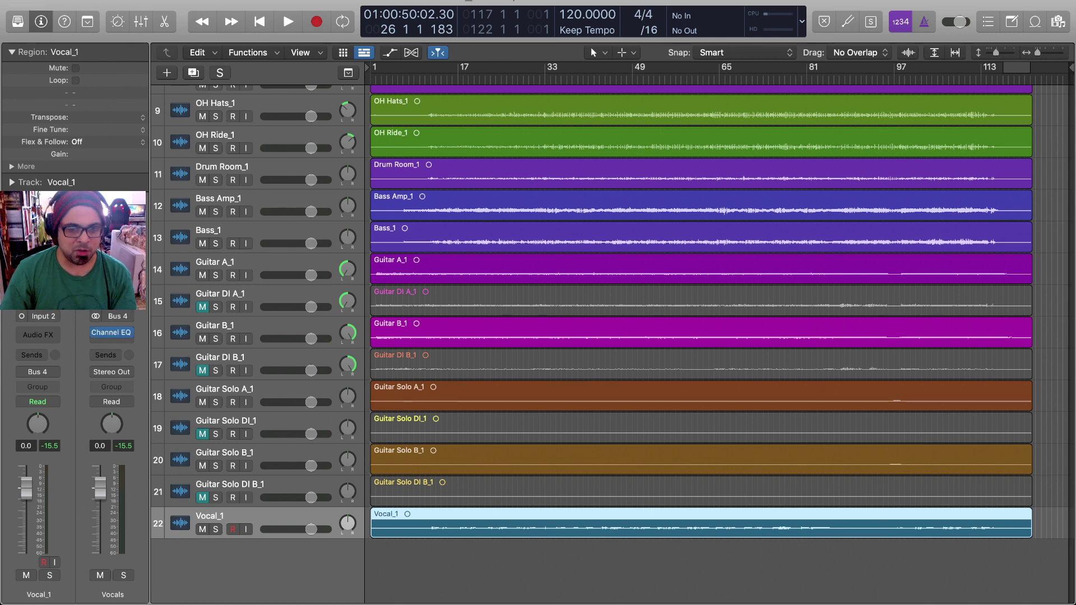
{"action": "key", "text": "space"}
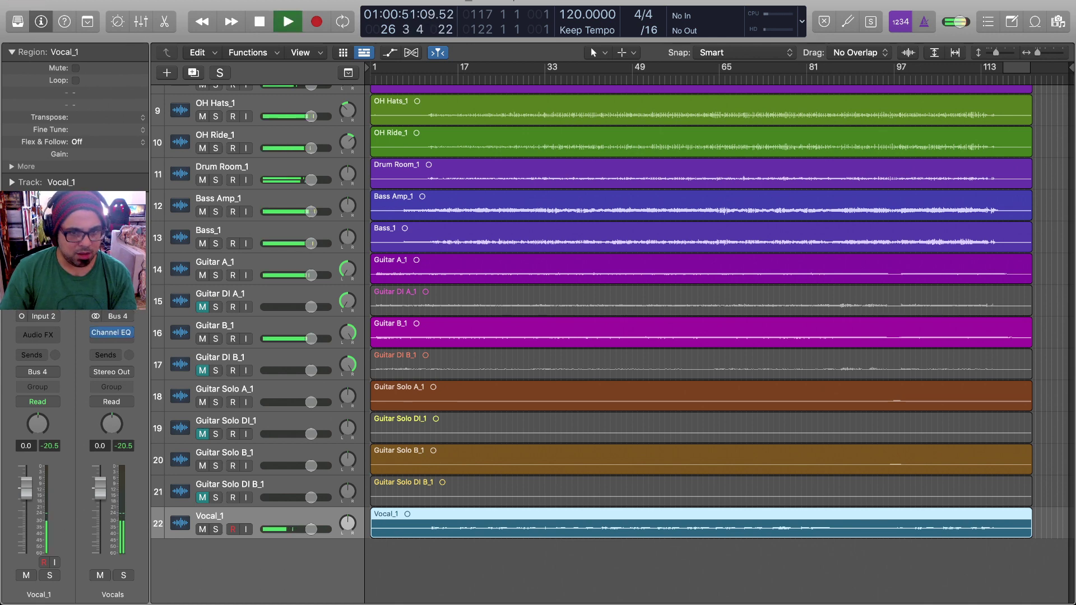
Step: Audition the equalized vocal by soloing the Vocal_1 track, and return to the full mix before stopping playback
{"action": "key", "text": "s"}
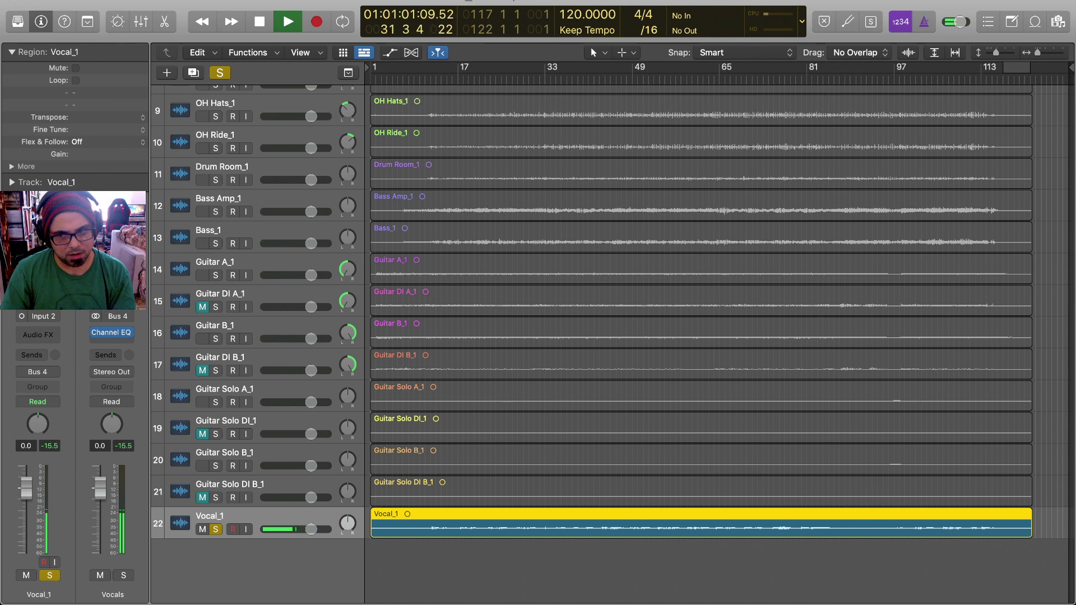
{"action": "key", "text": "space"}
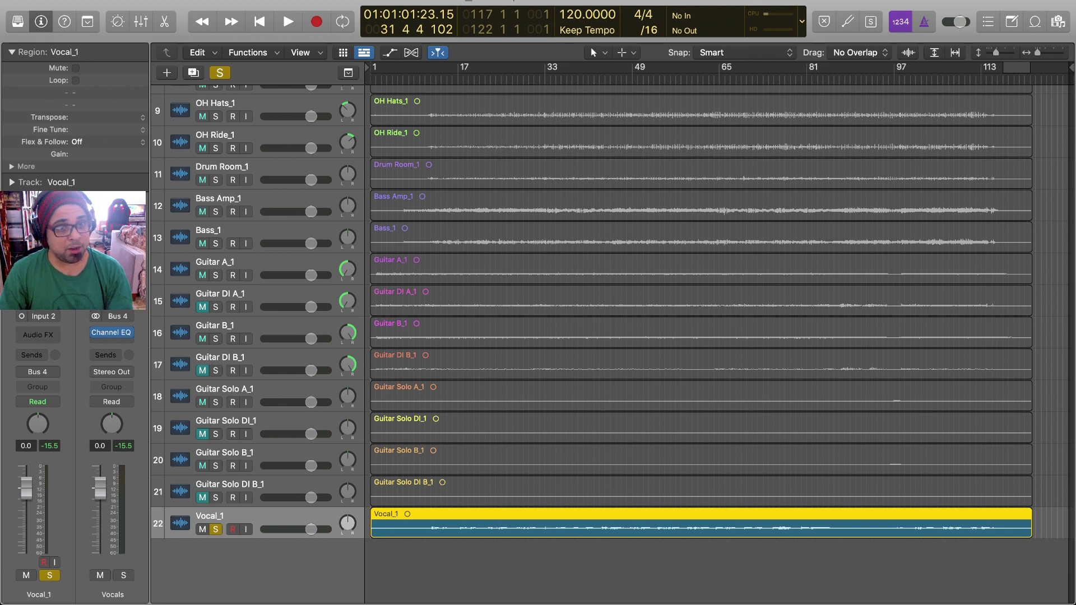
{"action": "key", "text": "space"}
{"action": "key", "text": "space"}
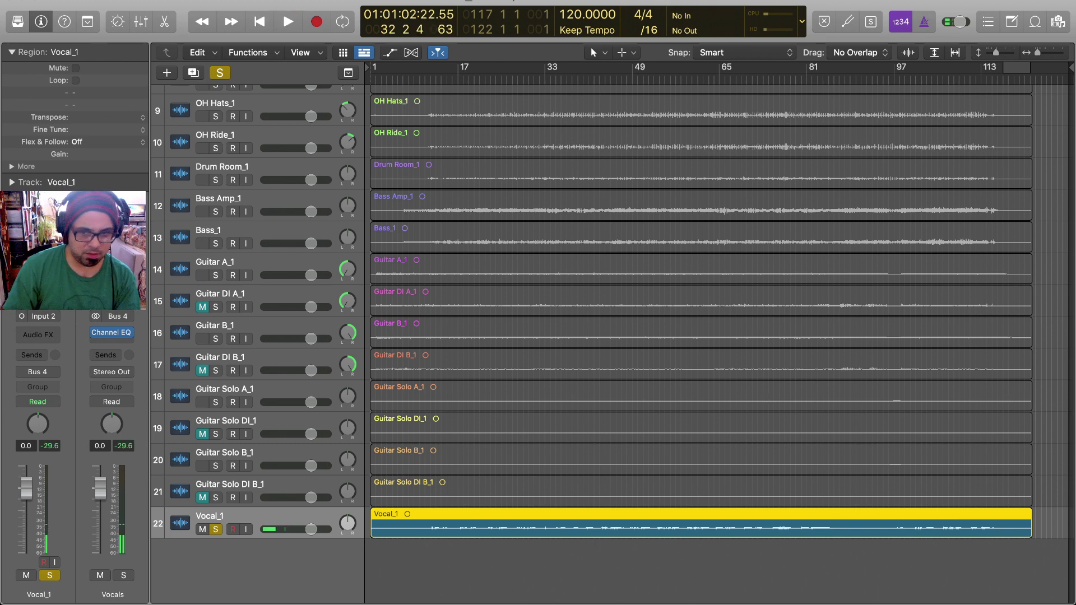
{"action": "key", "text": "space"}
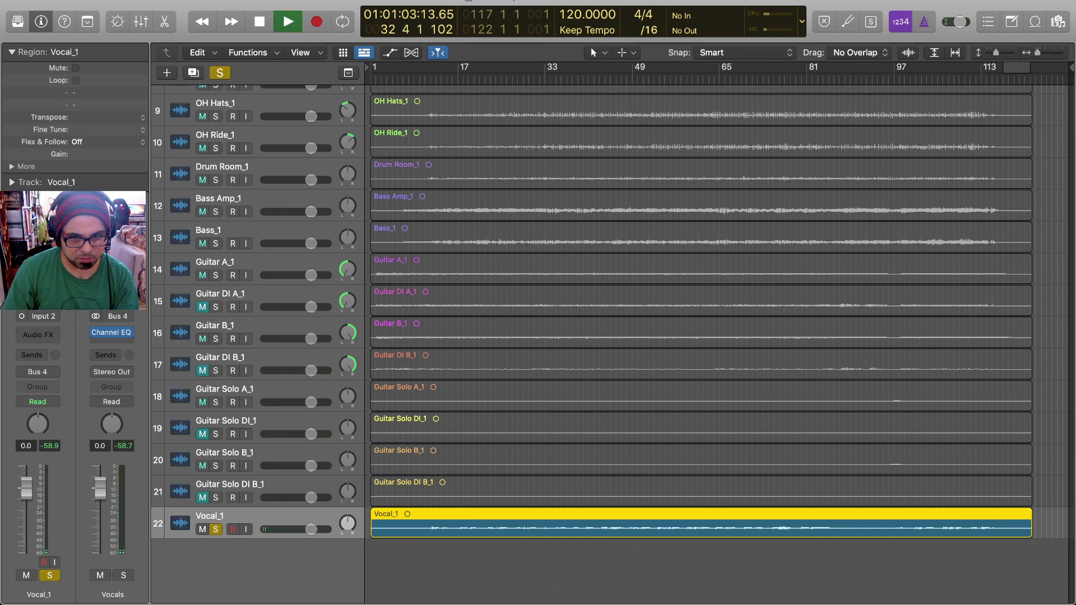
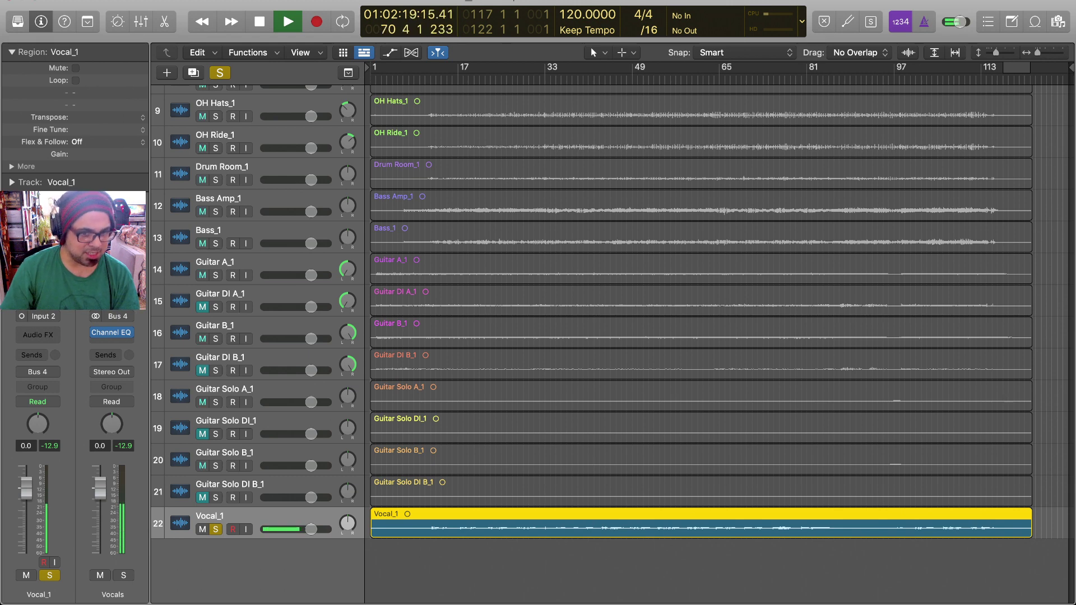
{"action": "key", "text": "s"}
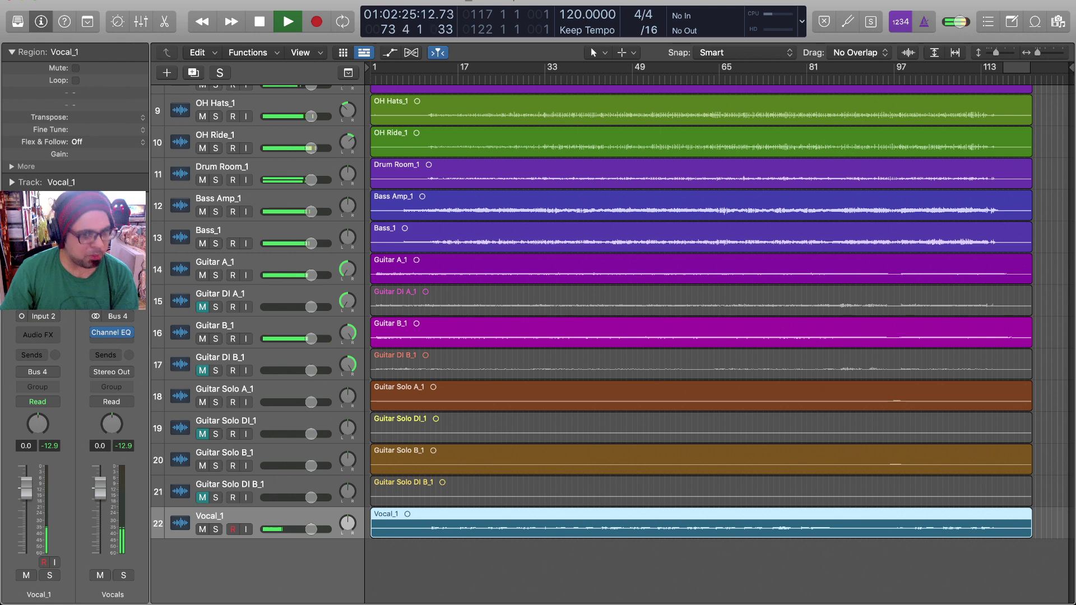
{"action": "key", "text": "space"}
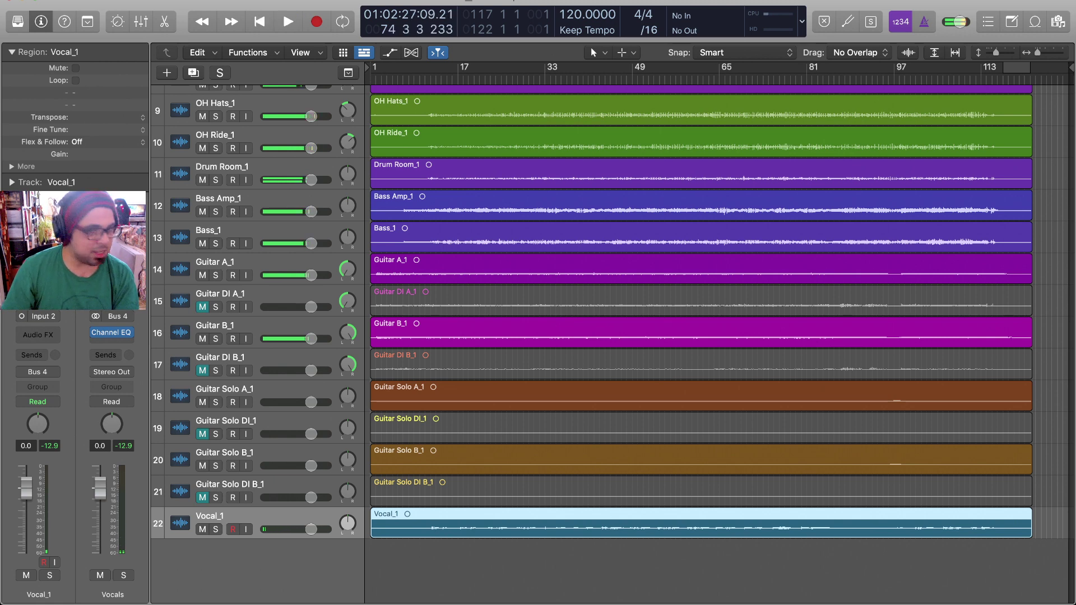
Step: Add a Compressor after the Channel EQ on the Vocals bus and audition the full mix from bar 7
{"action": "key", "text": "Return"}
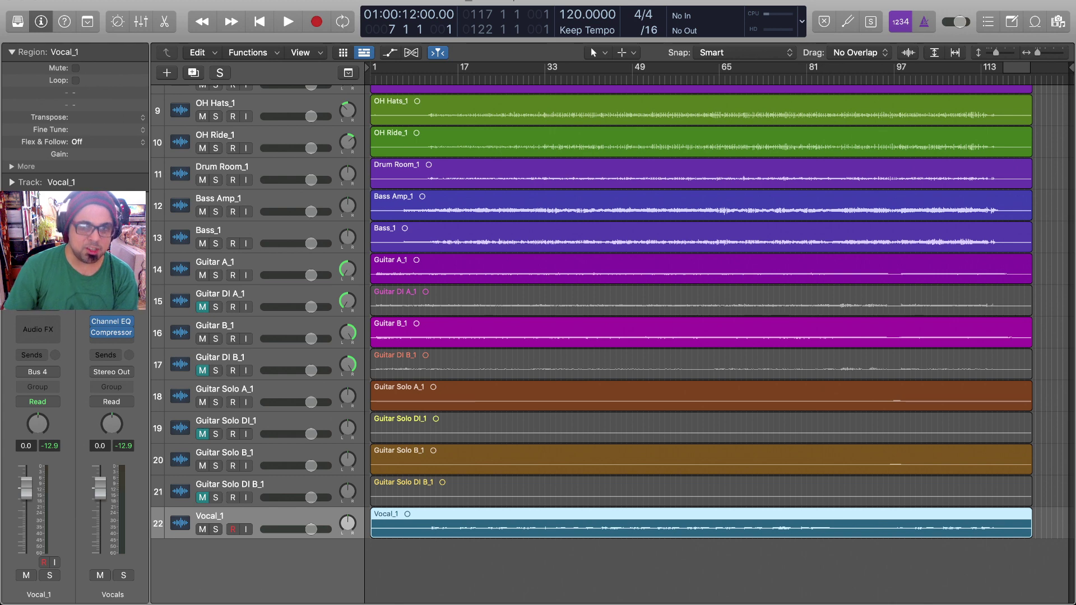
{"action": "key", "text": "space"}
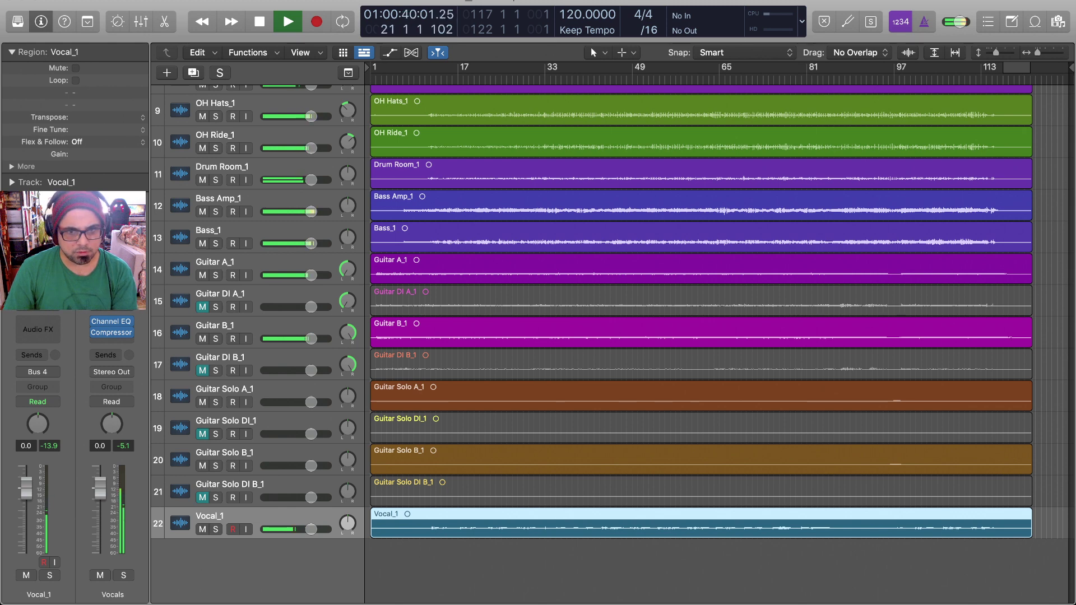
{"action": "key", "text": "space"}
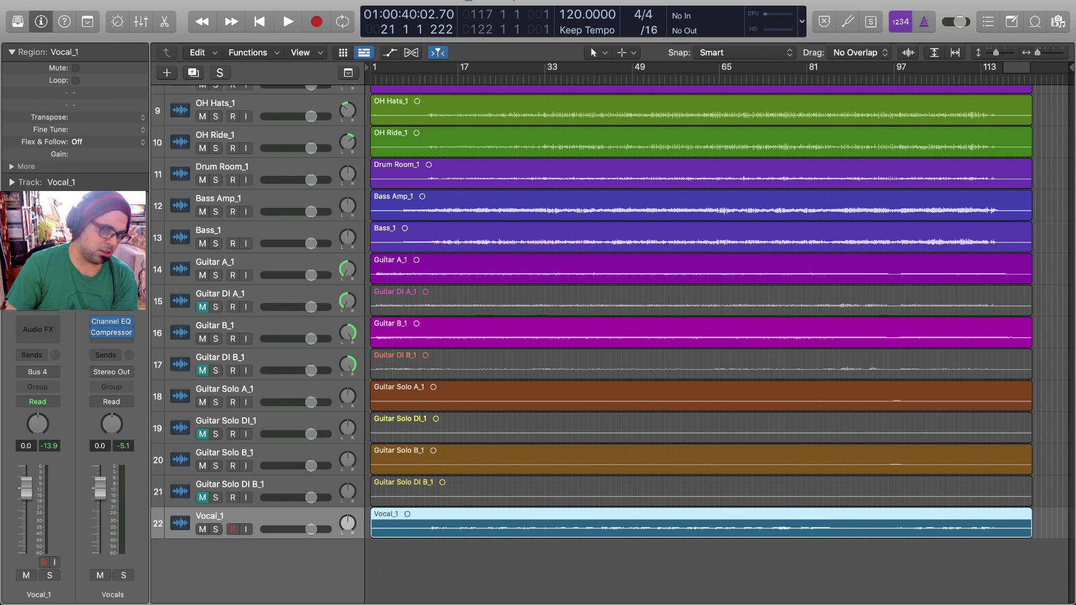
{"action": "key", "text": "space"}
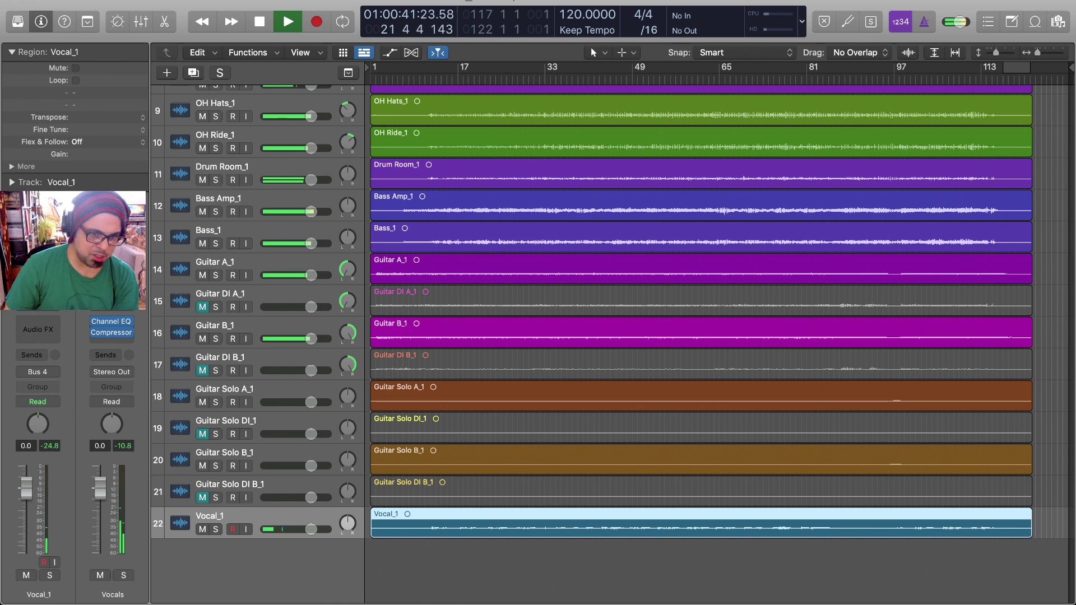
Step: Solo the Vocal_1 track and listen to the compressed vocal on its own around bar 31
{"action": "key", "text": "s"}
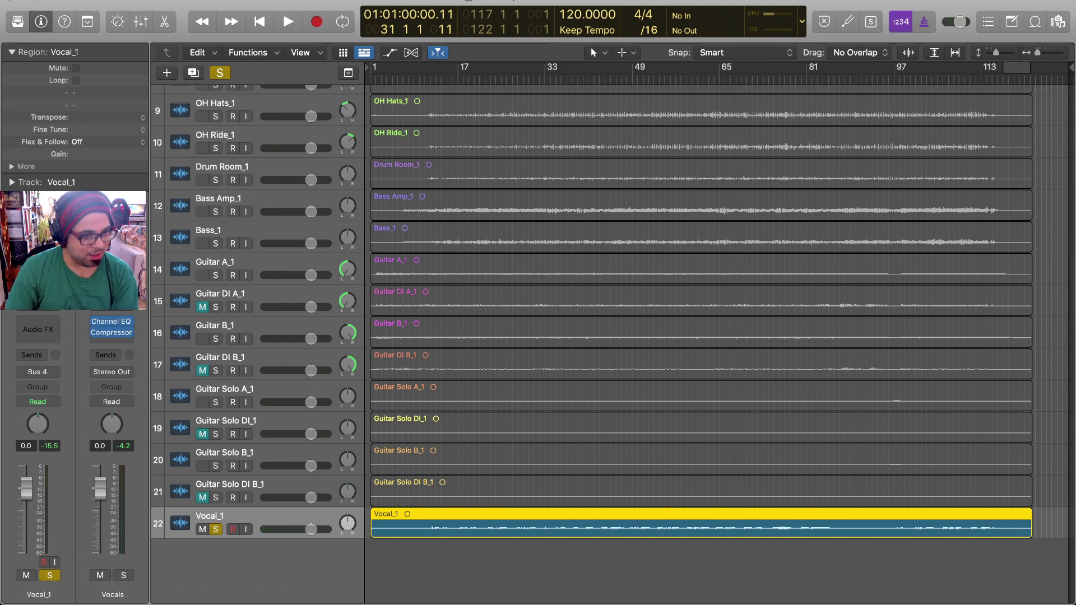
{"action": "key", "text": "space"}
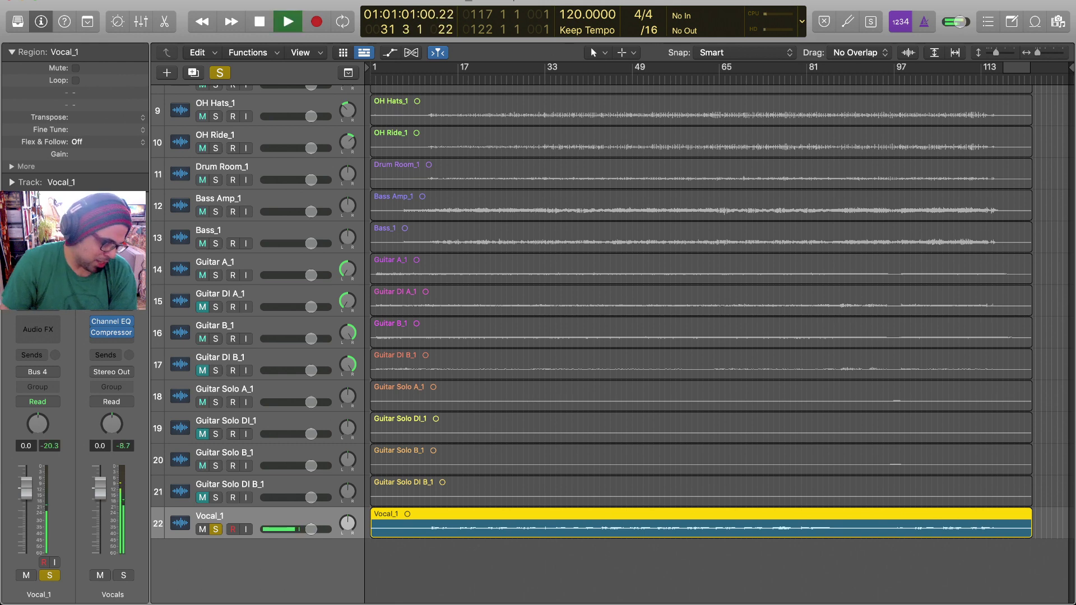
{"action": "key", "text": "space"}
Step: Add EKramer VC after the Compressor on the Vocals bus and audition from about bar 11, soloed and in the full mix
{"action": "left_click", "coordinate": [452, 80]}
{"action": "left_click_drag", "start_coordinate": [431, 80], "coordinate": [429, 80]}
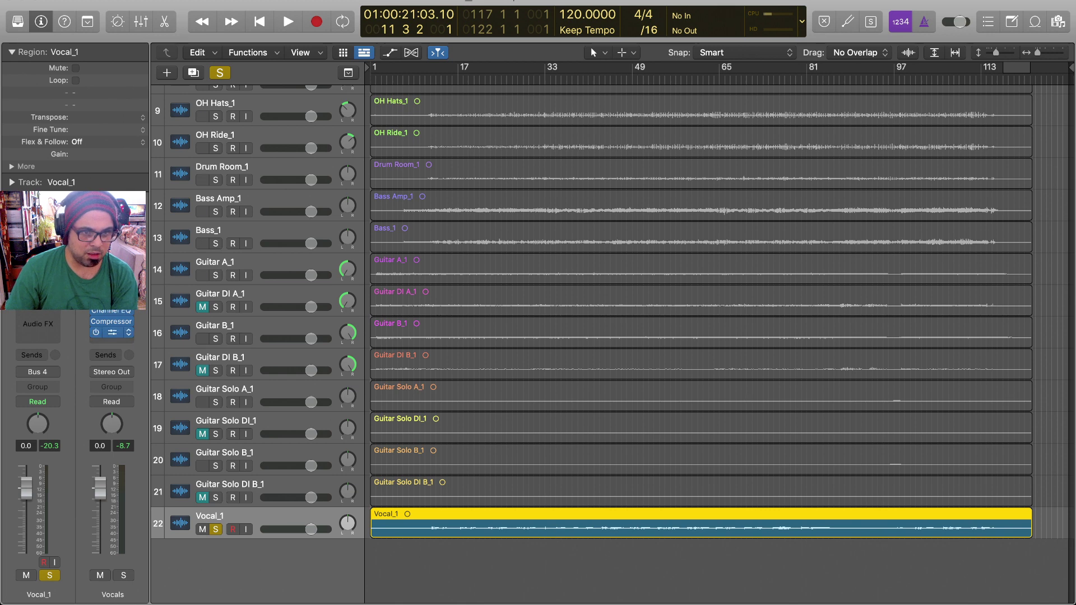
{"action": "key", "text": "space"}
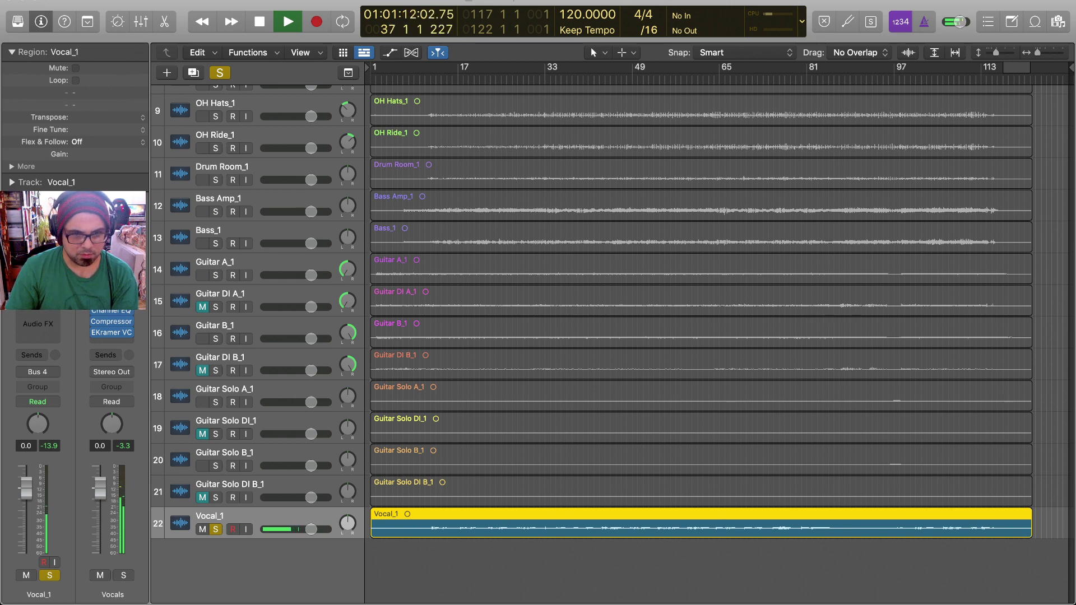
{"action": "key", "text": "s"}
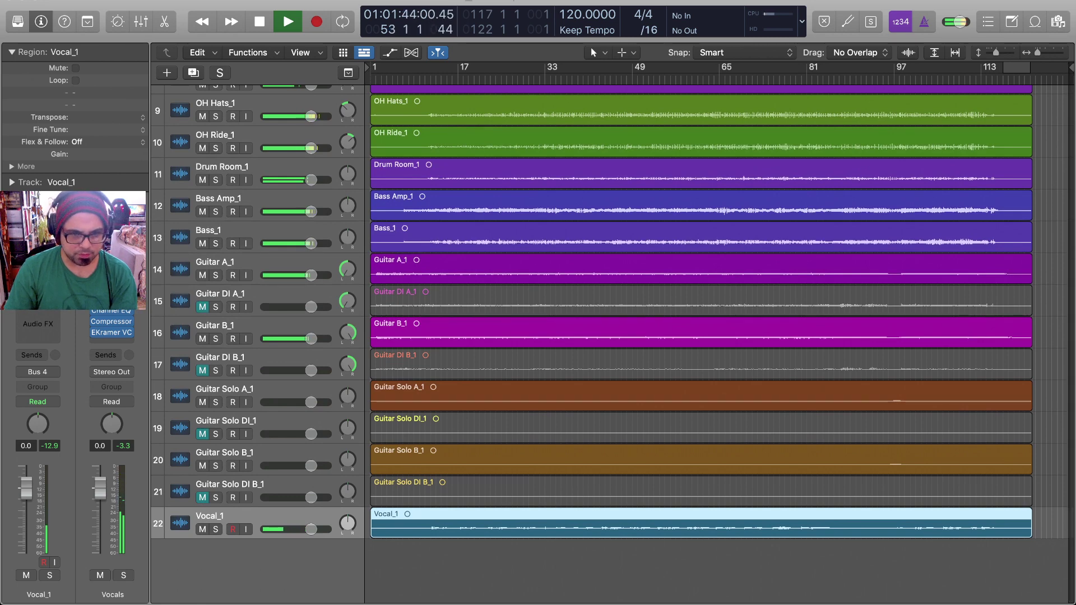
{"action": "key", "text": "space"}
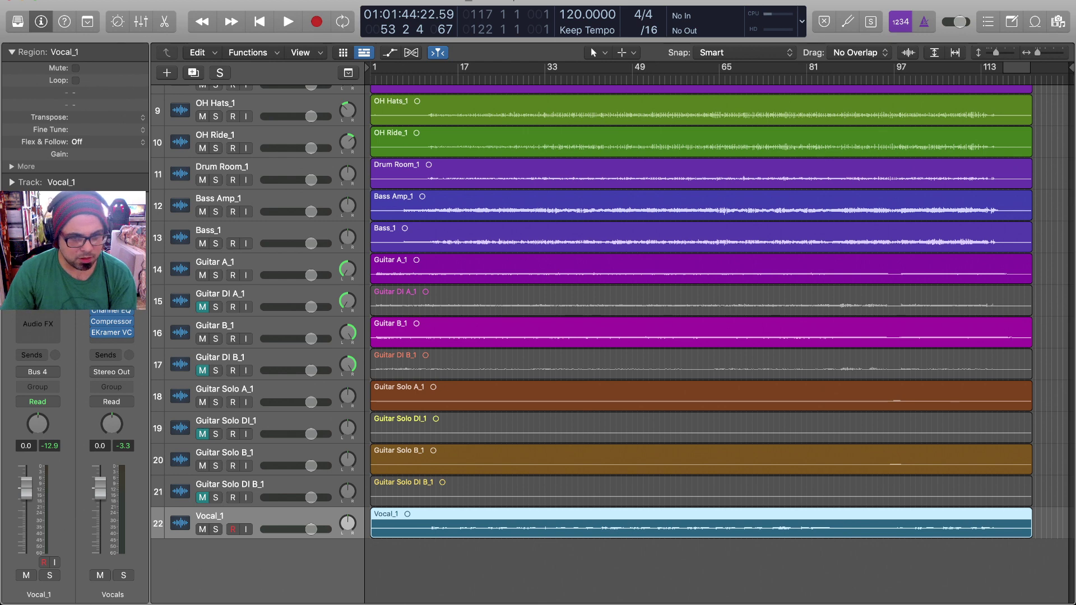
Step: Compare the soloed vocal with the Vocals bus Compressor bypassed and re-enabled, and end with playback stopped and the solo off
{"action": "key", "text": "s"}
{"action": "key", "text": "space"}
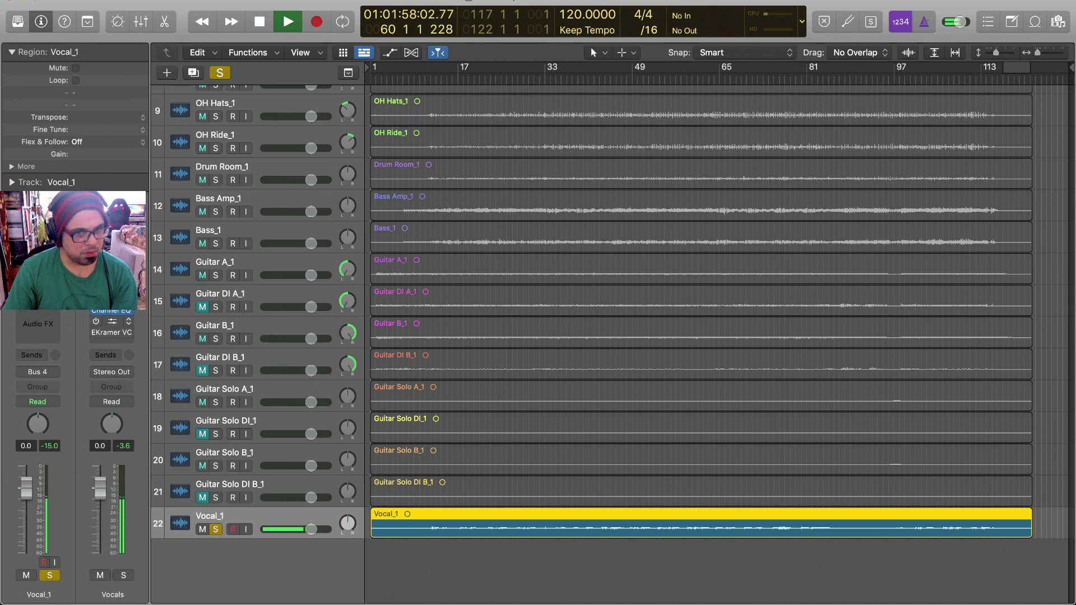
{"action": "left_click", "coordinate": [96, 322]}
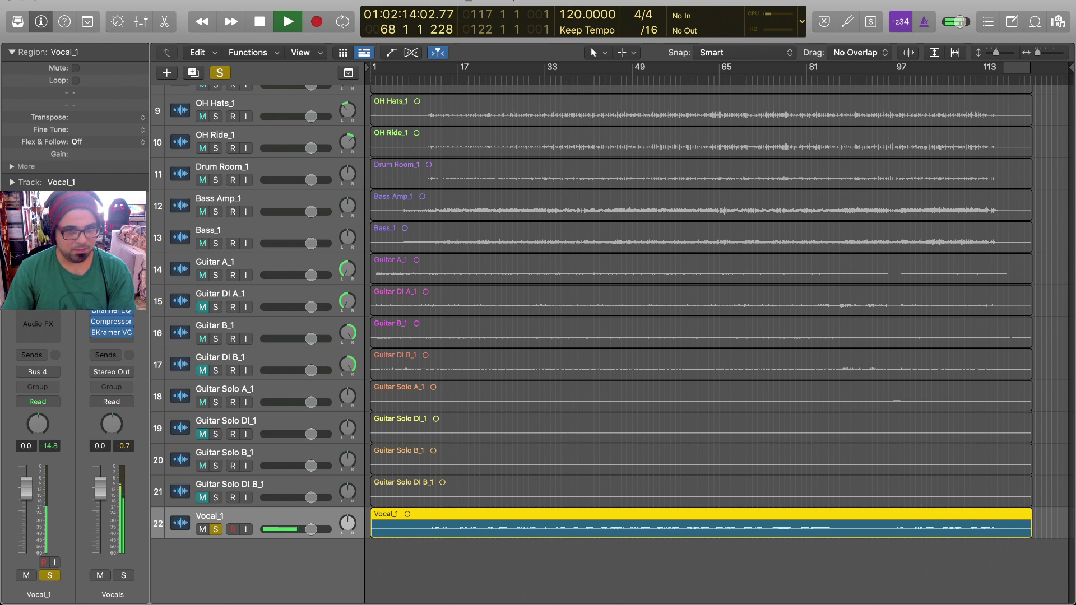
{"action": "key", "text": "space"}
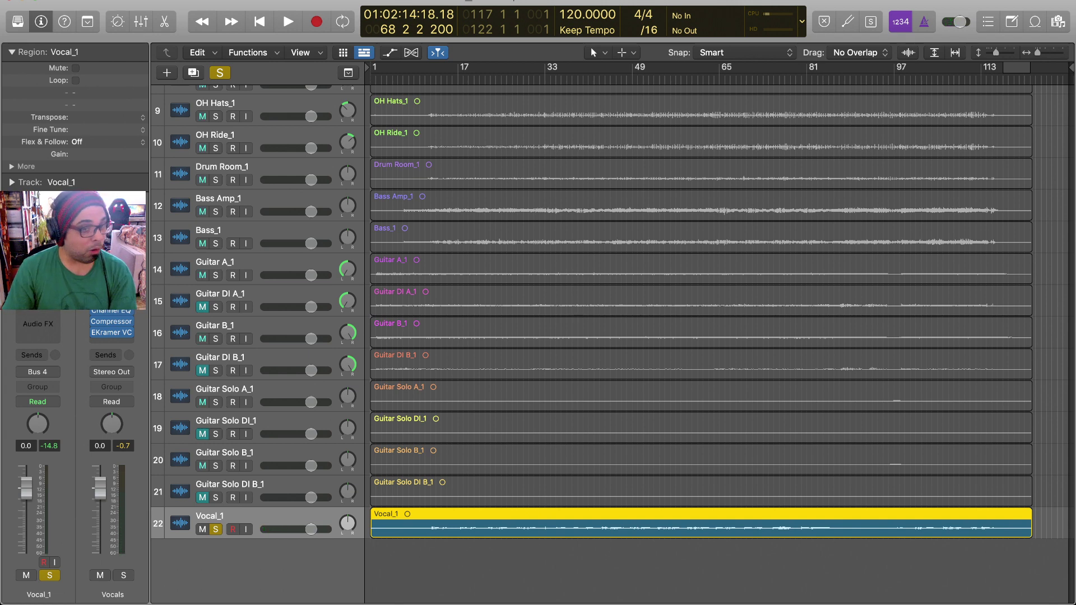
{"action": "key", "text": "s"}
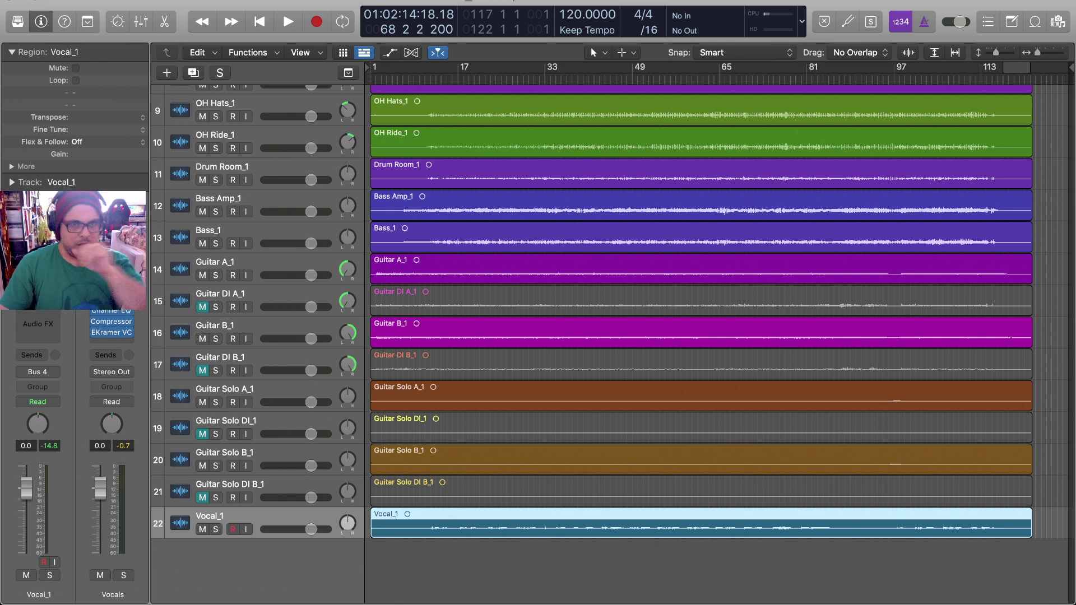
Step: Look through the track list between the drum tracks and the vocal track
{"action": "scroll", "coordinate": [611, 342], "scroll_direction": "up", "scroll_amount": 7}
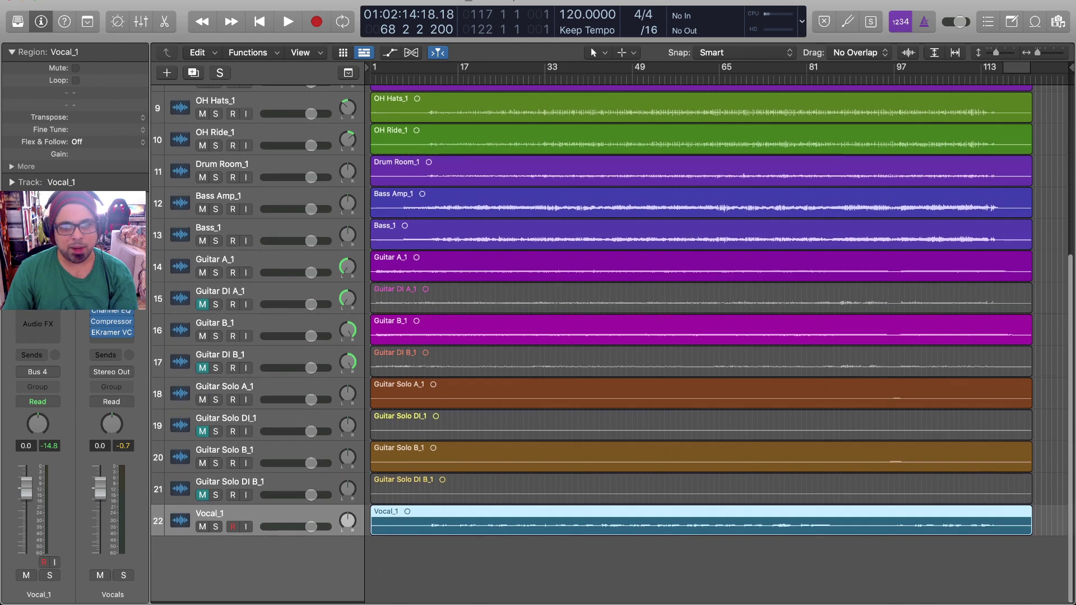
{"action": "scroll", "coordinate": [611, 342], "scroll_direction": "down", "scroll_amount": 6}
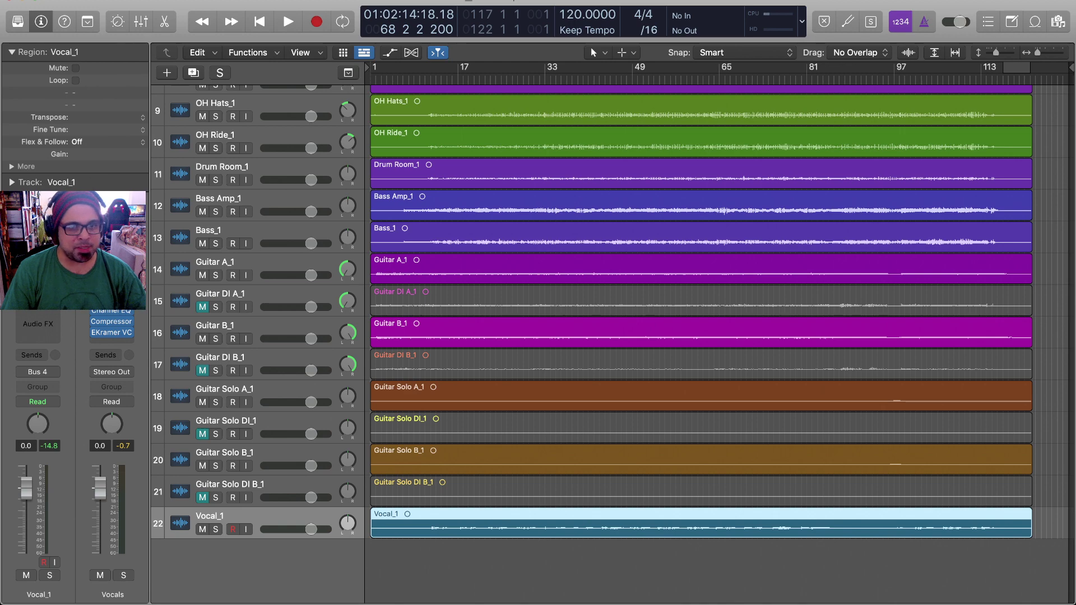
{"action": "scroll", "coordinate": [701, 337], "scroll_direction": "up", "scroll_amount": 5}
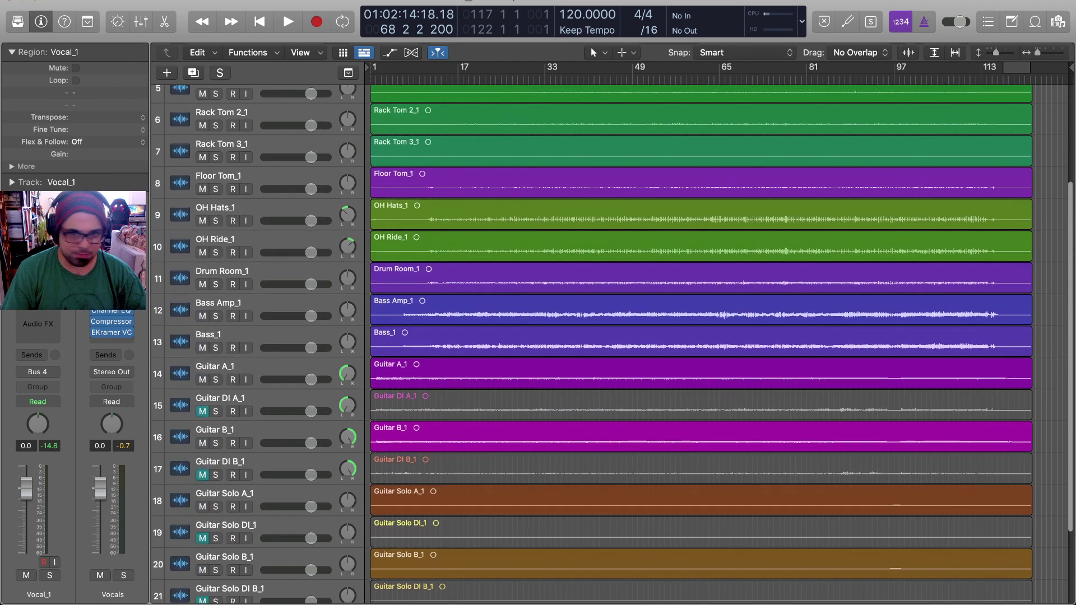
{"action": "scroll", "coordinate": [700, 336], "scroll_direction": "up", "scroll_amount": 4}
{"action": "scroll", "coordinate": [701, 336], "scroll_direction": "down", "scroll_amount": 2}
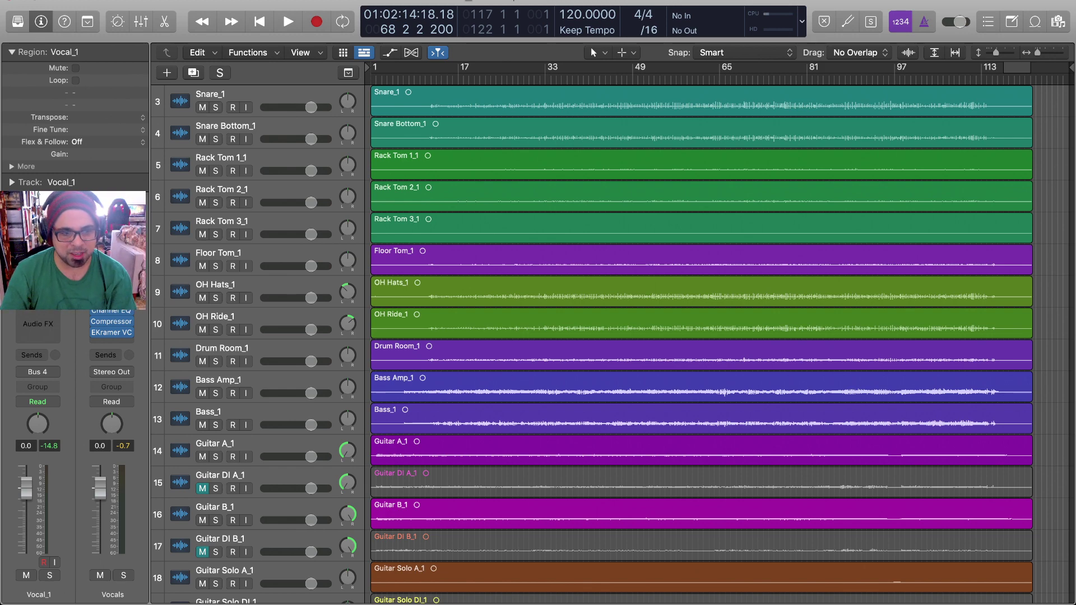
{"action": "scroll", "coordinate": [701, 336], "scroll_direction": "down", "scroll_amount": 6}
{"action": "scroll", "coordinate": [701, 336], "scroll_direction": "up", "scroll_amount": 3}
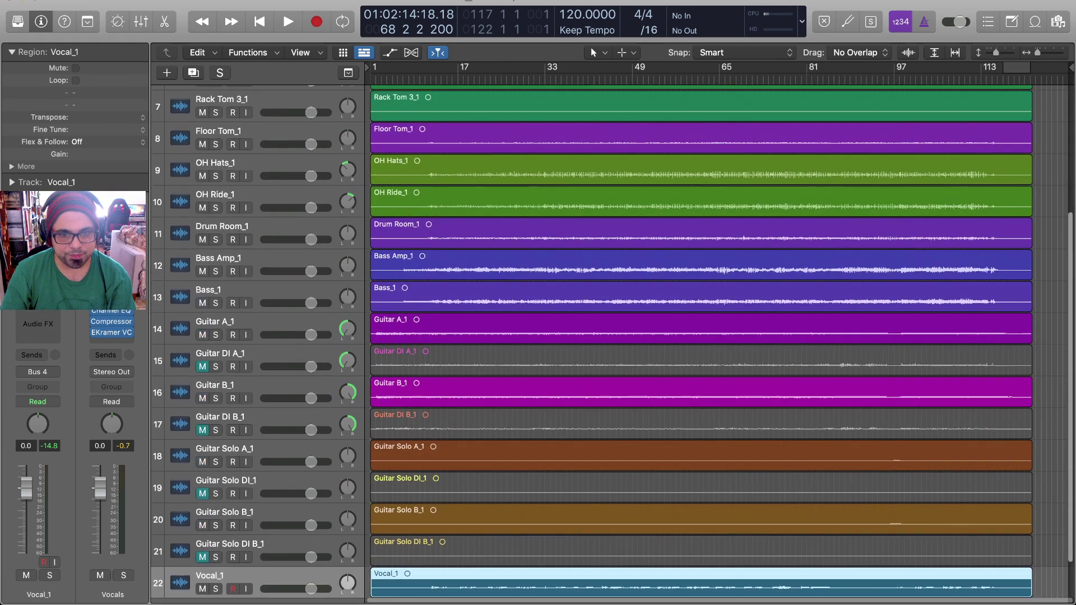
{"action": "scroll", "coordinate": [701, 337], "scroll_direction": "down", "scroll_amount": 3}
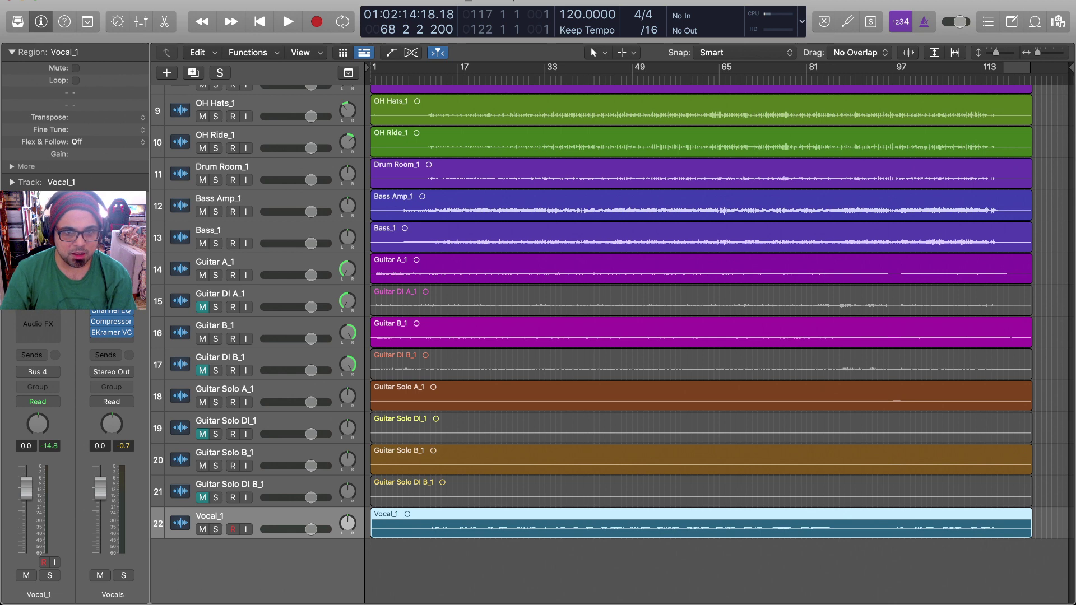
Step: Play the Bass Amp_1 track soloed from about bar 6 and add Bass_1 to the solo
{"action": "left_click", "coordinate": [219, 199]}
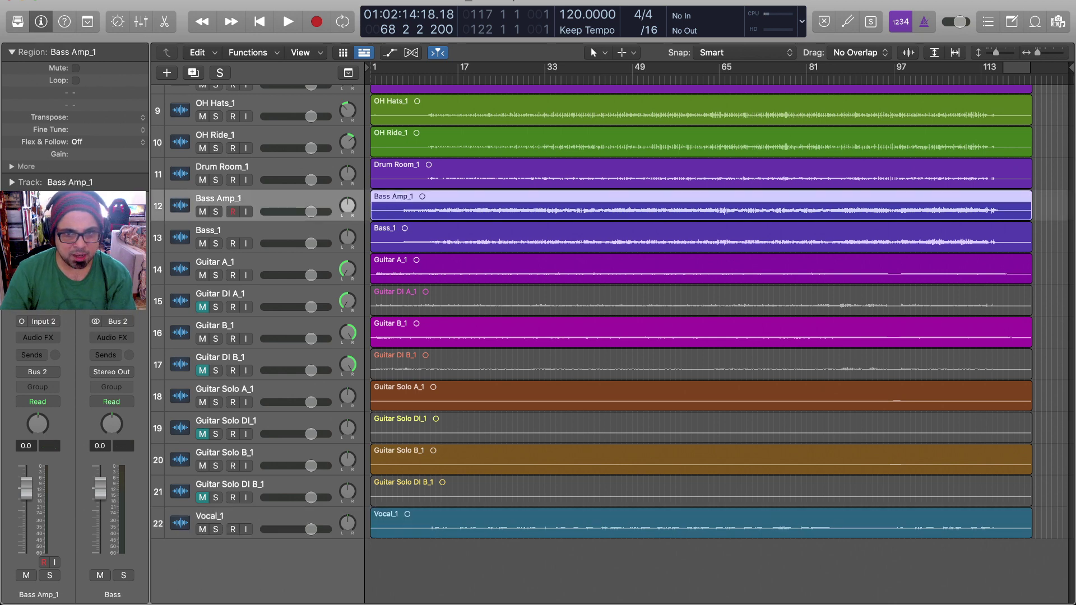
{"action": "left_click", "coordinate": [403, 80]}
{"action": "key", "text": "space"}
{"action": "key", "text": "s"}
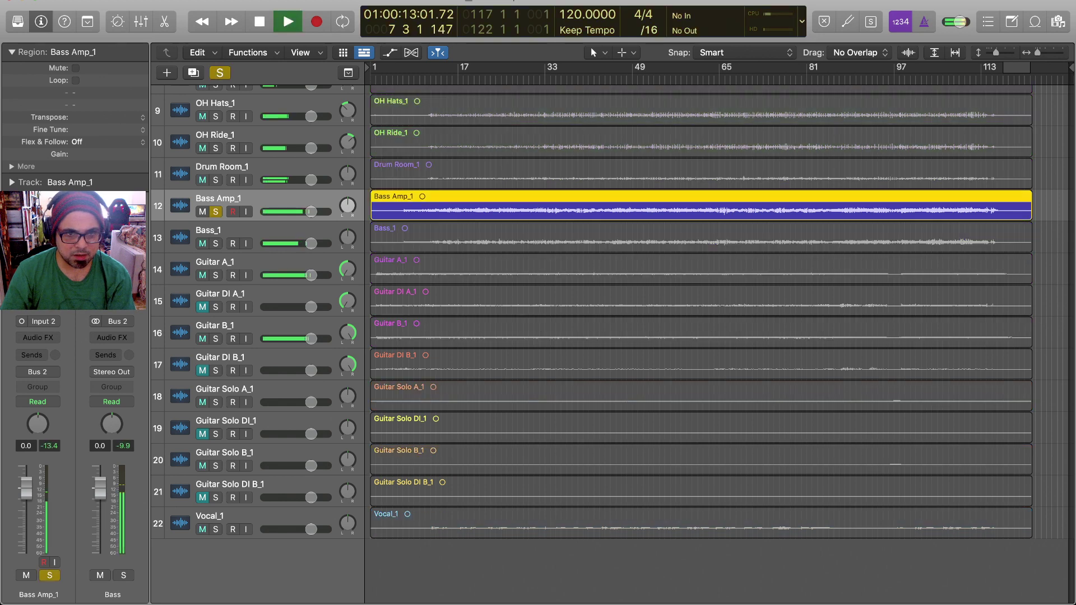
{"action": "left_click", "coordinate": [216, 243]}
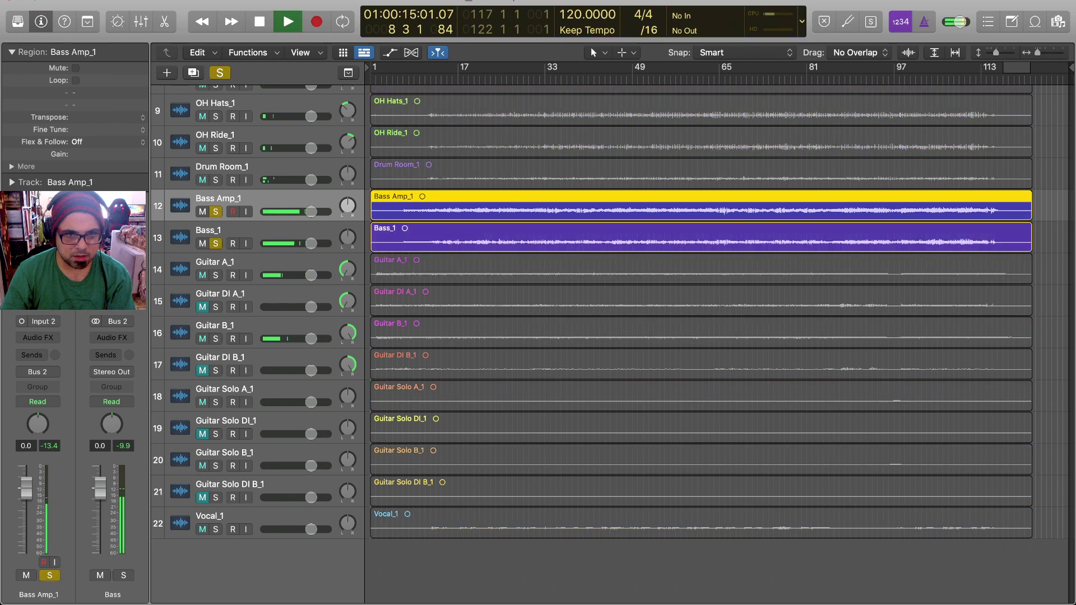
Step: Compare Bass Amp_1 and Bass_1 by alternating their solos, and end with both solos off and playback stopped
{"action": "left_click", "coordinate": [216, 212]}
{"action": "left_click", "coordinate": [215, 212]}
{"action": "left_click", "coordinate": [216, 244]}
{"action": "left_click", "coordinate": [216, 211]}
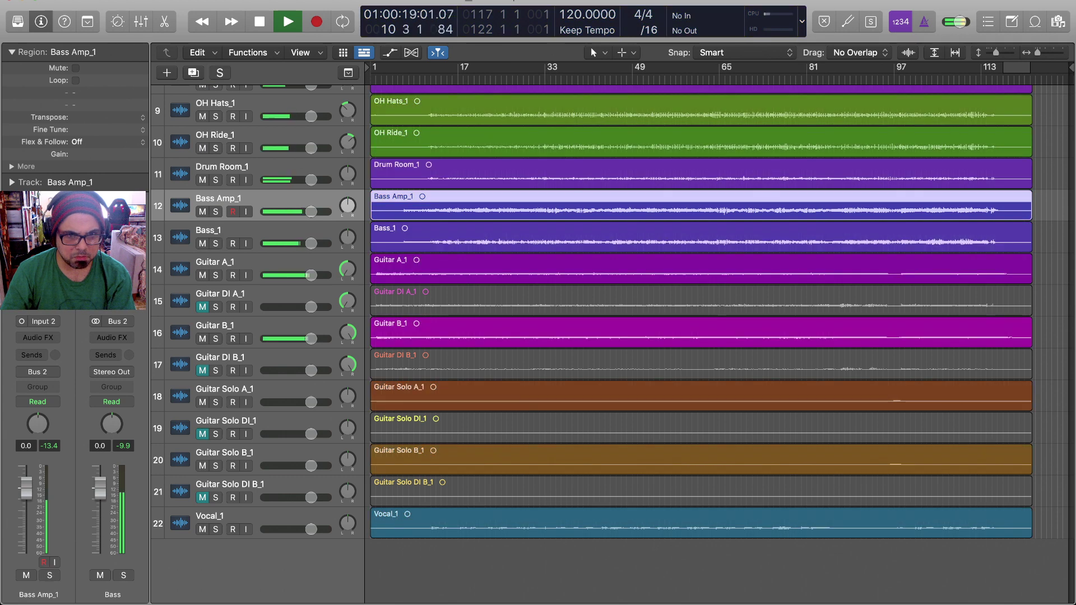
{"action": "left_click", "coordinate": [216, 244]}
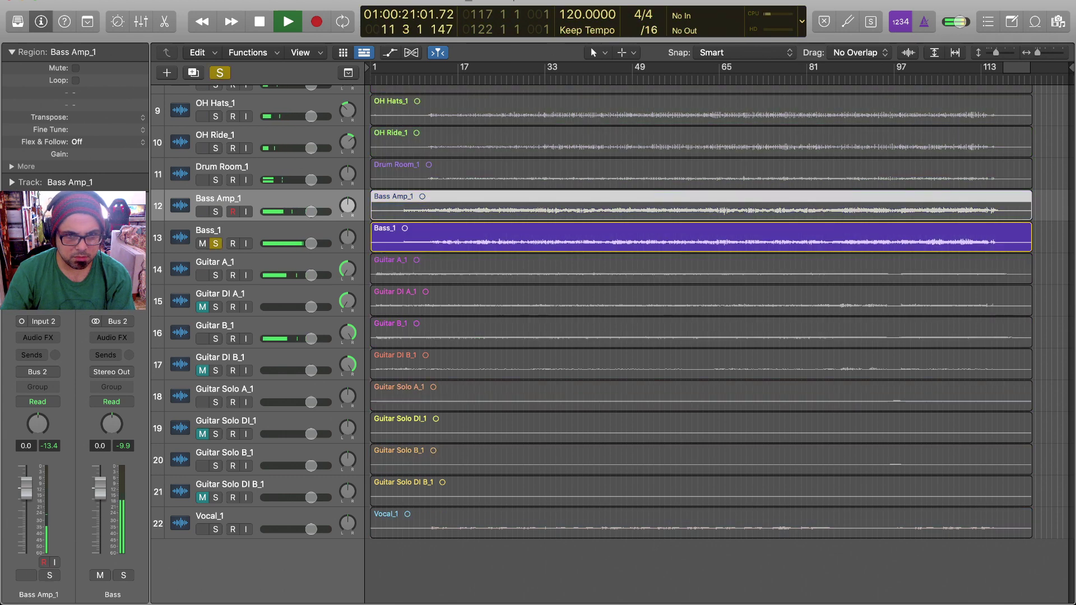
{"action": "left_click", "coordinate": [216, 244]}
{"action": "left_click", "coordinate": [216, 212]}
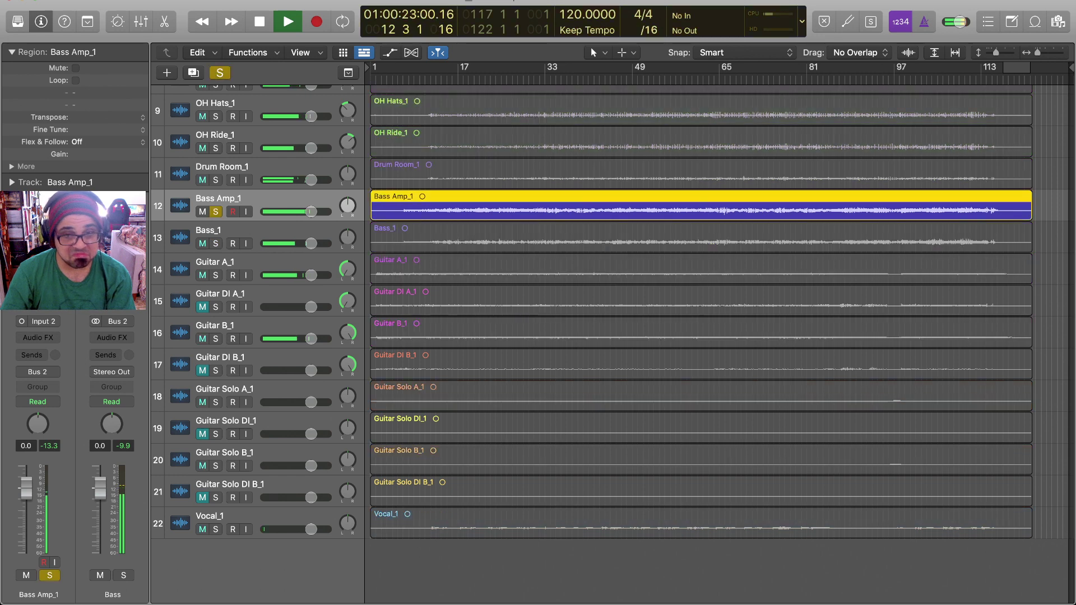
{"action": "left_click", "coordinate": [215, 211]}
{"action": "key", "text": "space"}
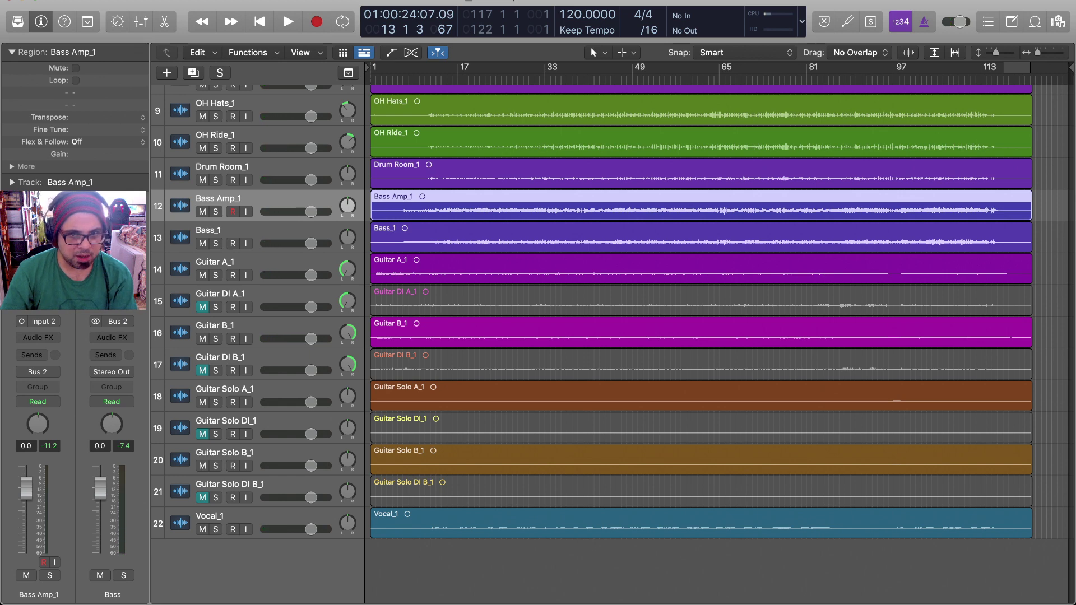
Step: Add a Channel EQ to the Bass bus, solo the bus and audition it from about bar 13 to bar 21
{"action": "left_click", "coordinate": [111, 300]}
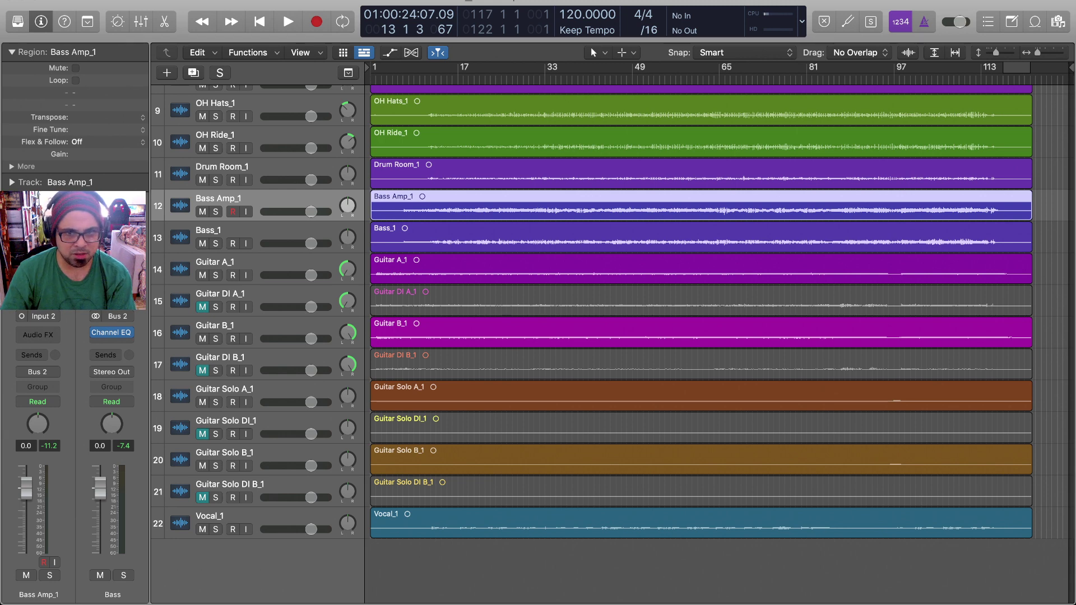
{"action": "key", "text": "space"}
{"action": "key", "text": "space"}
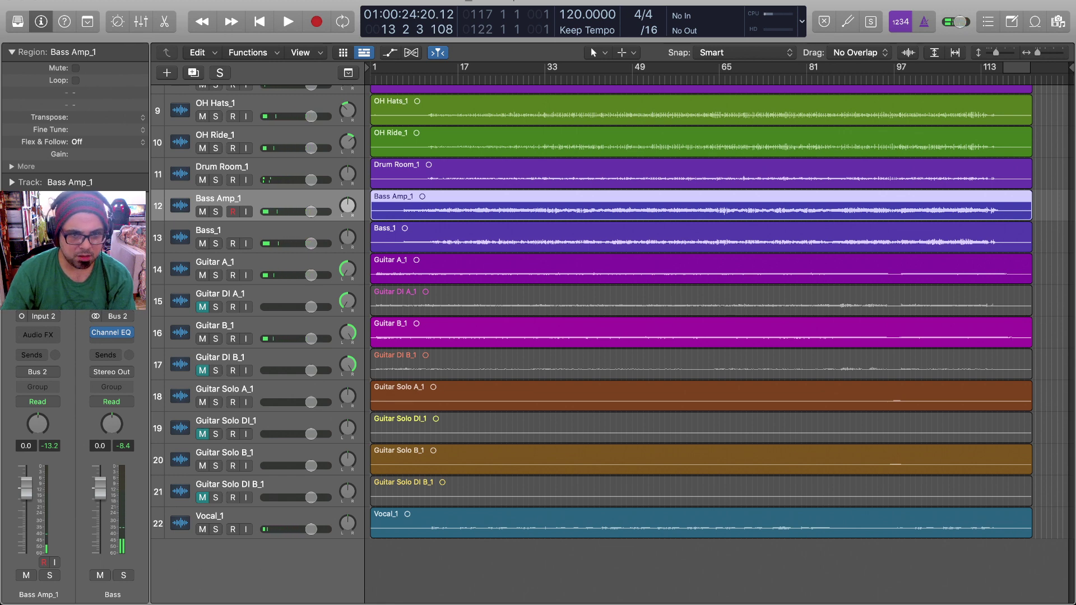
{"action": "key", "text": "s"}
{"action": "key", "text": "space"}
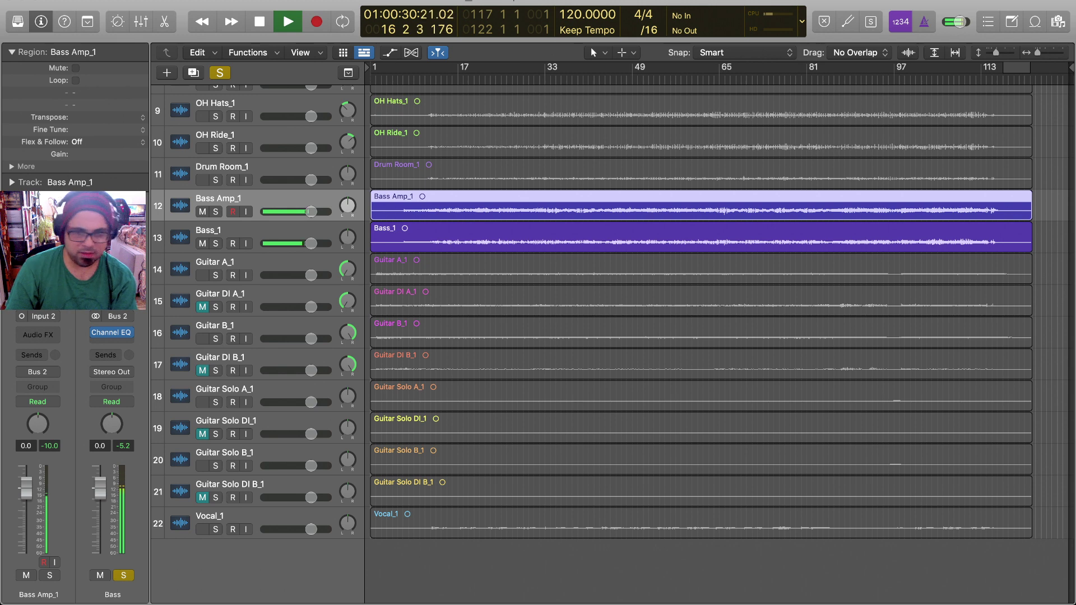
{"action": "key", "text": "space"}
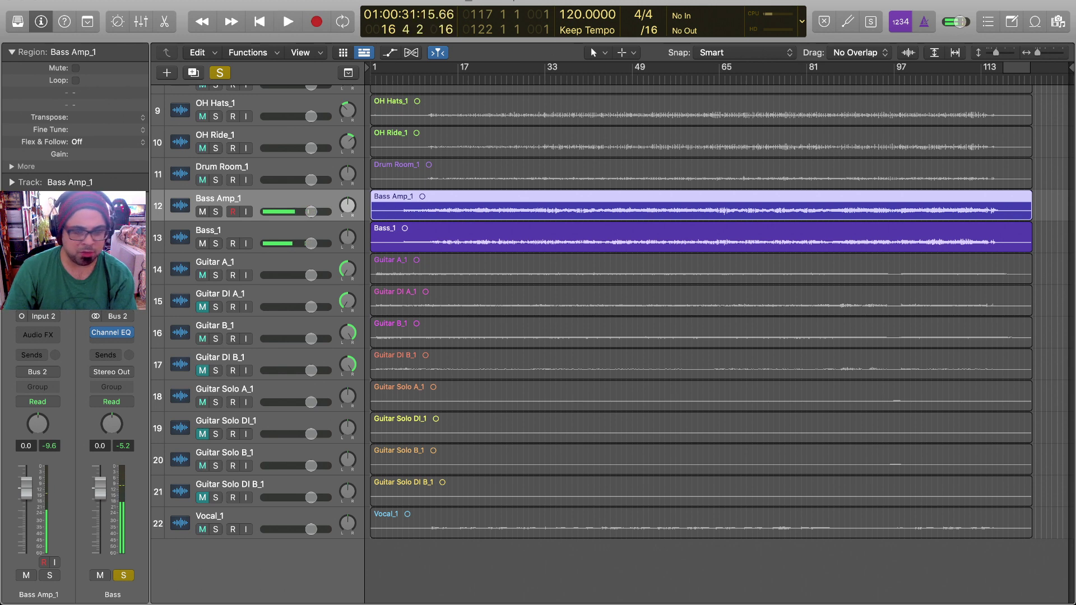
{"action": "key", "text": "space"}
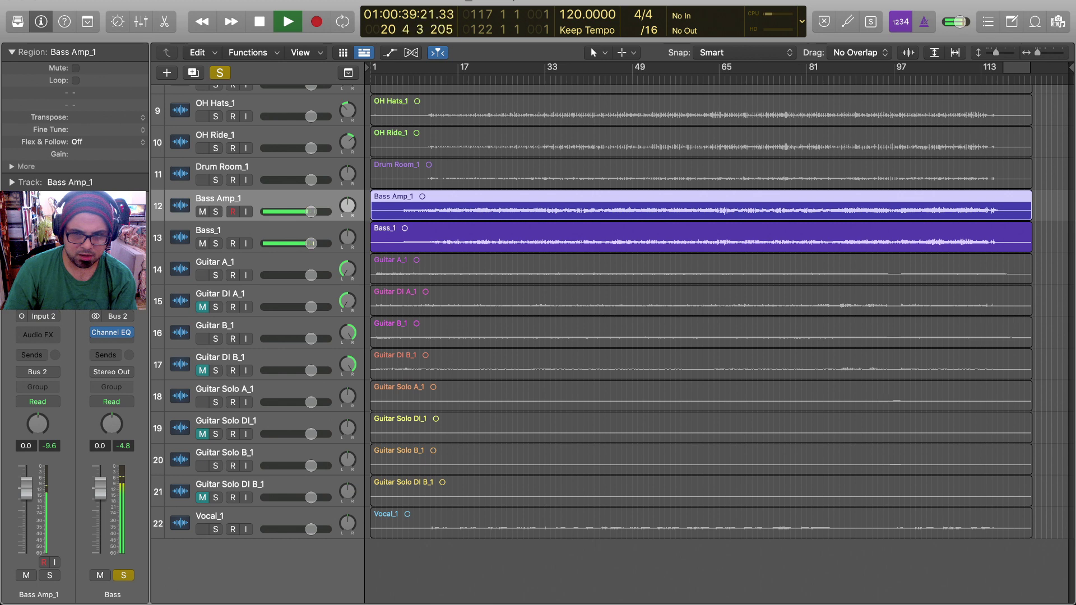
{"action": "key", "text": "space"}
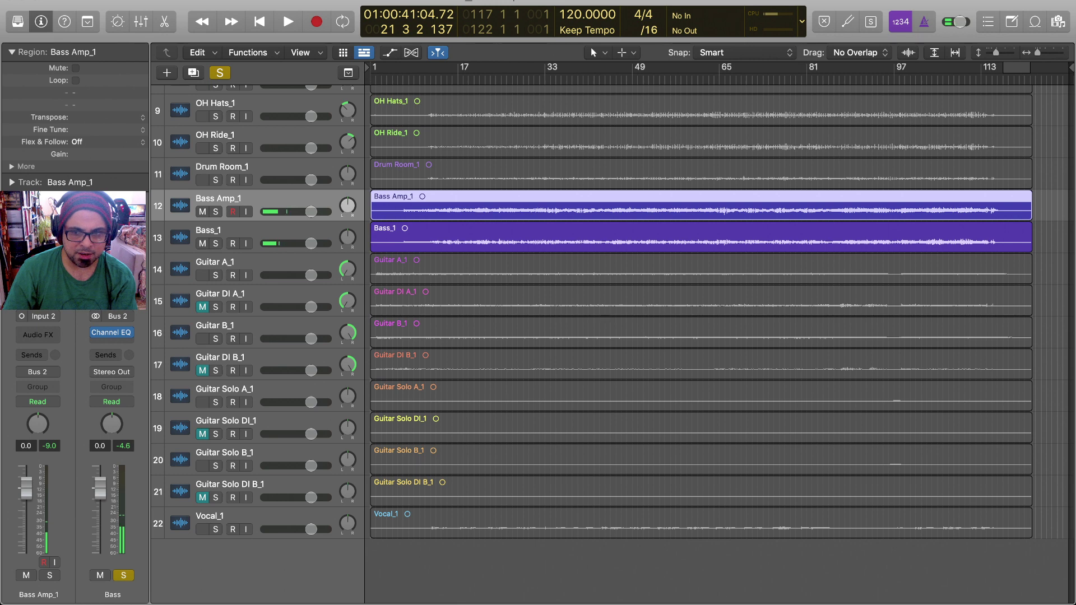
Step: Add RBass (m) after the Channel EQ on the Bass bus, auditioning it soloed to about bar 61, and turn the solo off
{"action": "key", "text": "space"}
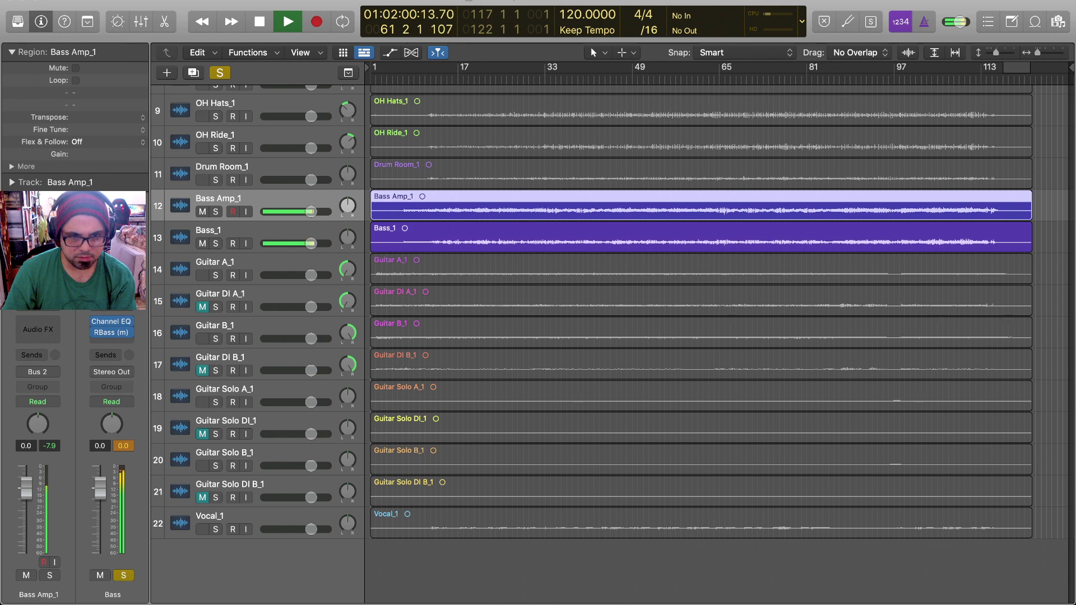
{"action": "key", "text": "space"}
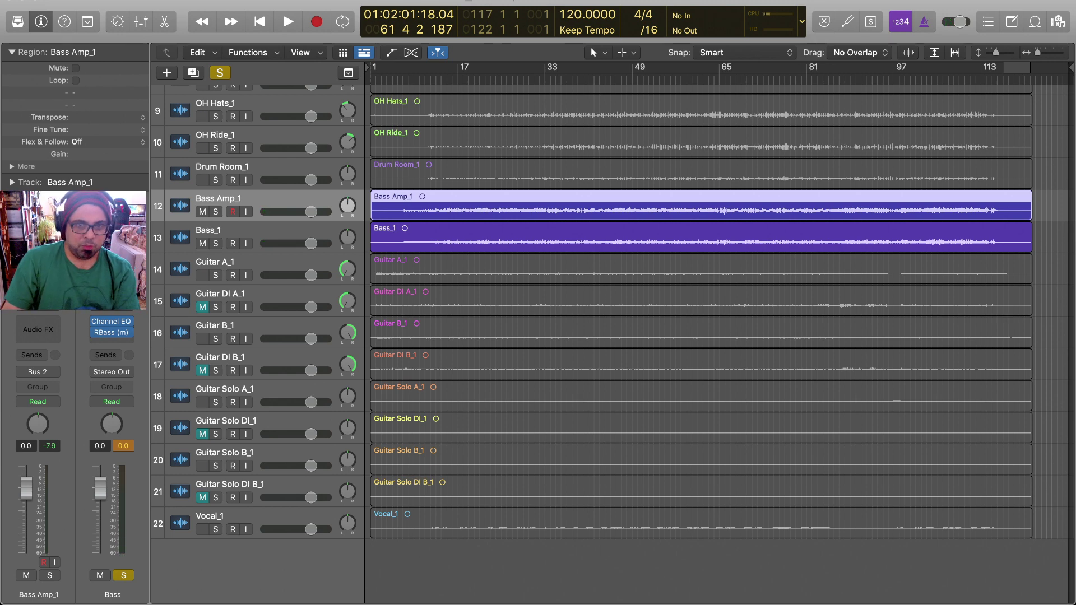
{"action": "key", "text": "s"}
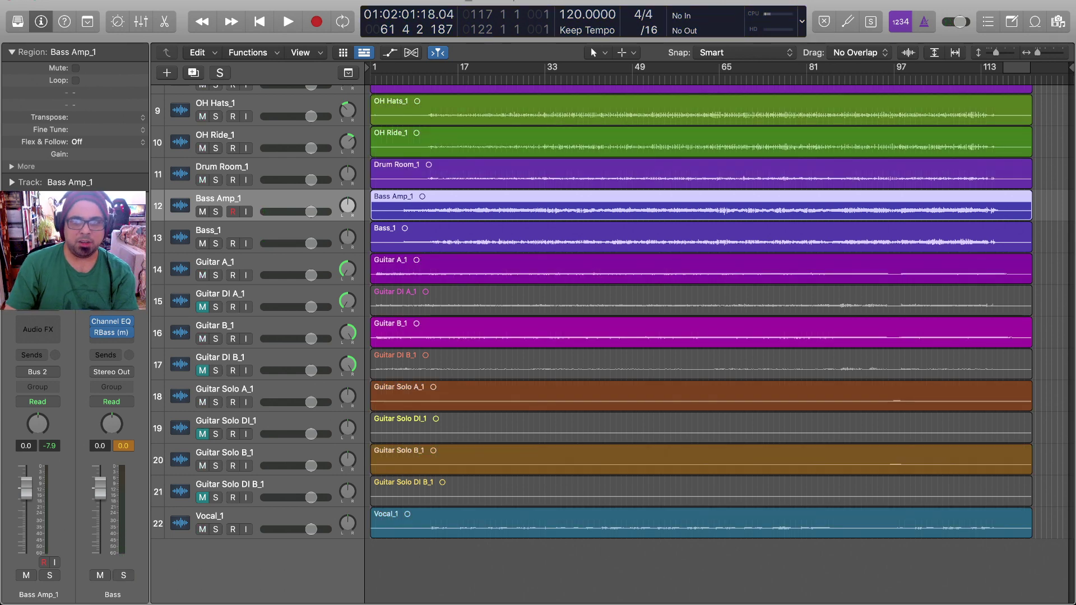
Step: Play the full mix from about bar 61 and check the bus channel strips in the mixer
{"action": "key", "text": "space"}
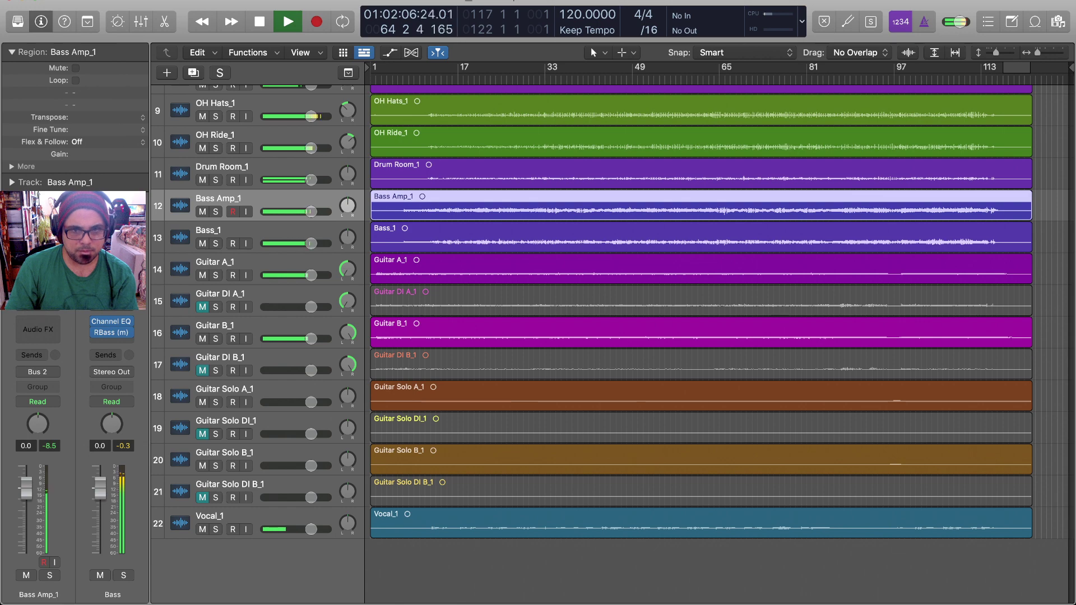
{"action": "key", "text": "x"}
{"action": "scroll", "coordinate": [616, 392], "scroll_direction": "right", "scroll_amount": 3}
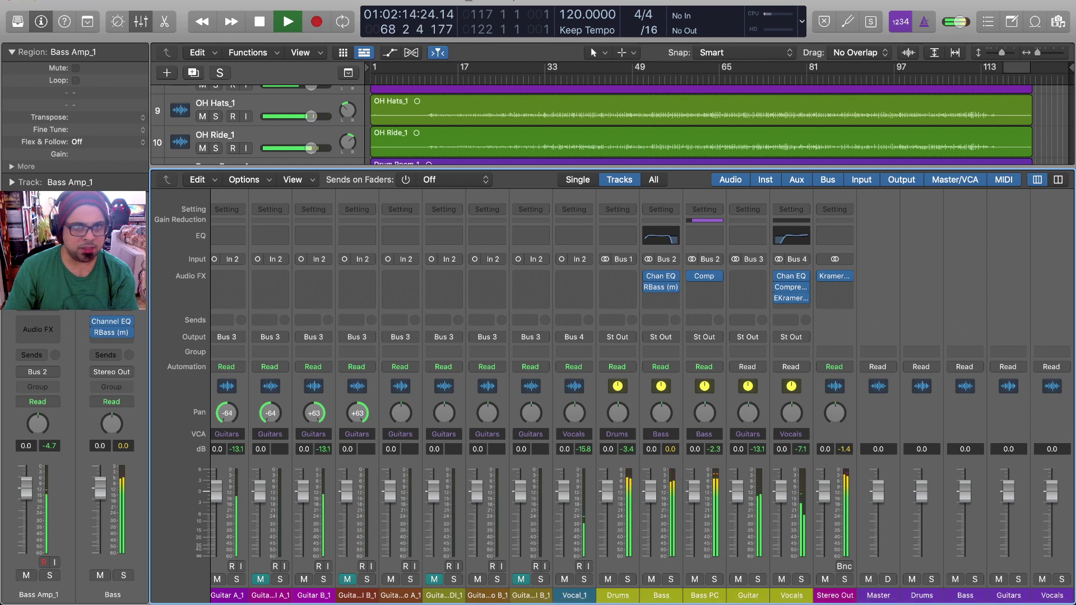
{"action": "key", "text": "x"}
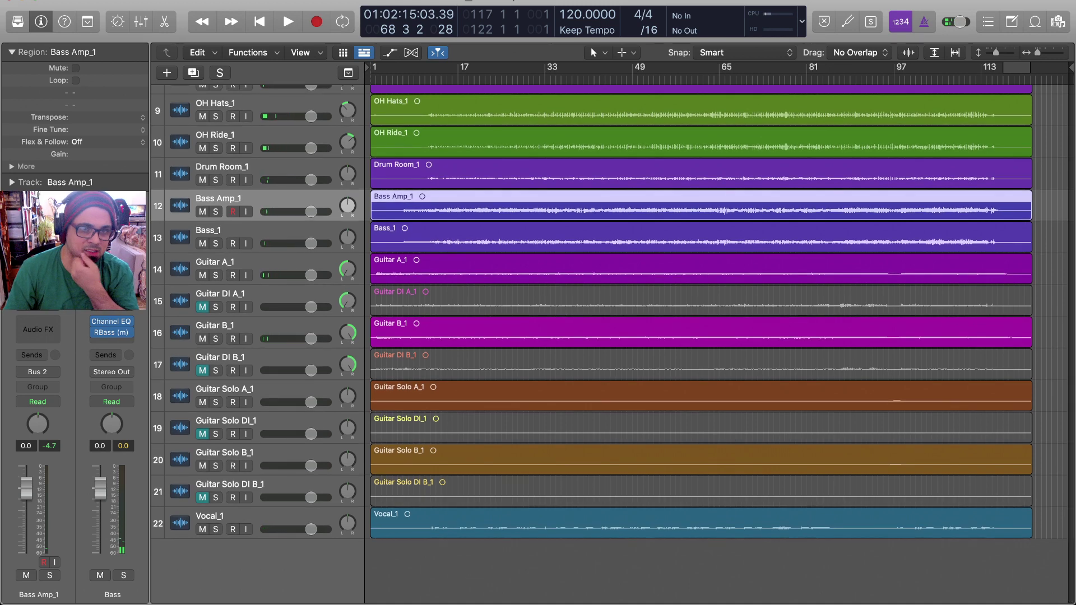
Step: Add a Compressor to the Guitar bus of Guitar A_1 and audition the full mix from about bar 68 to bar 72
{"action": "left_click", "coordinate": [215, 262]}
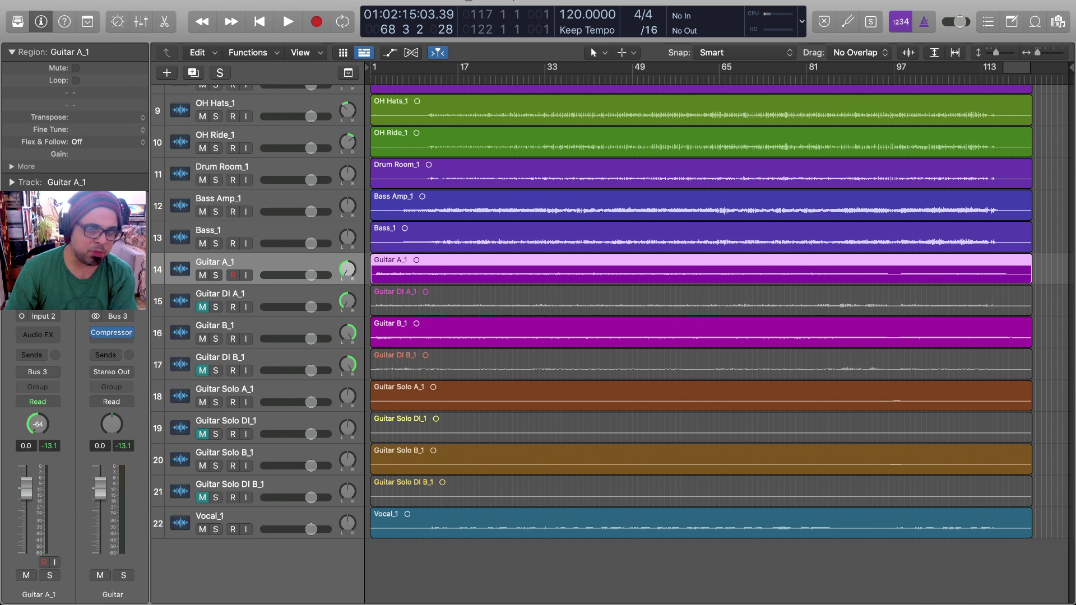
{"action": "key", "text": "space"}
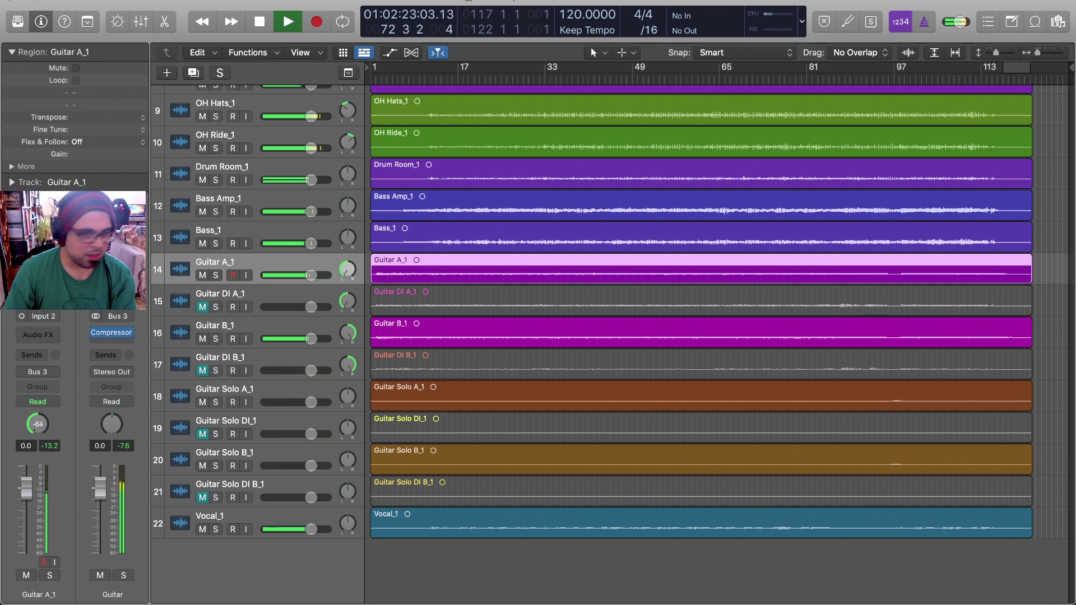
{"action": "key", "text": "space"}
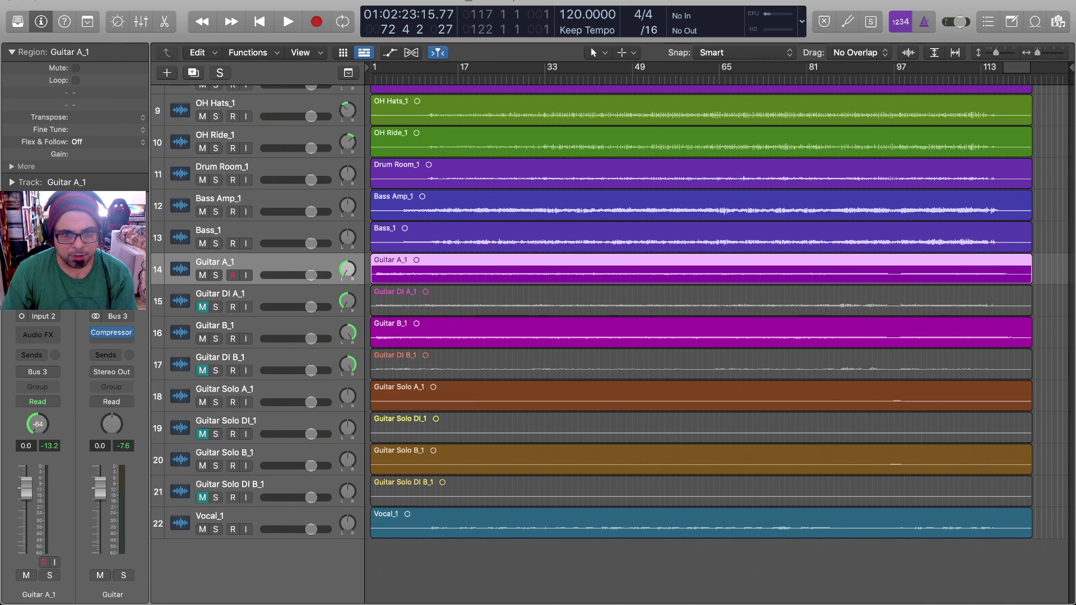
Step: Select Guitar B_1, add a Channel EQ after the Compressor on the Guitar bus and solo the bus
{"action": "left_click", "coordinate": [281, 326]}
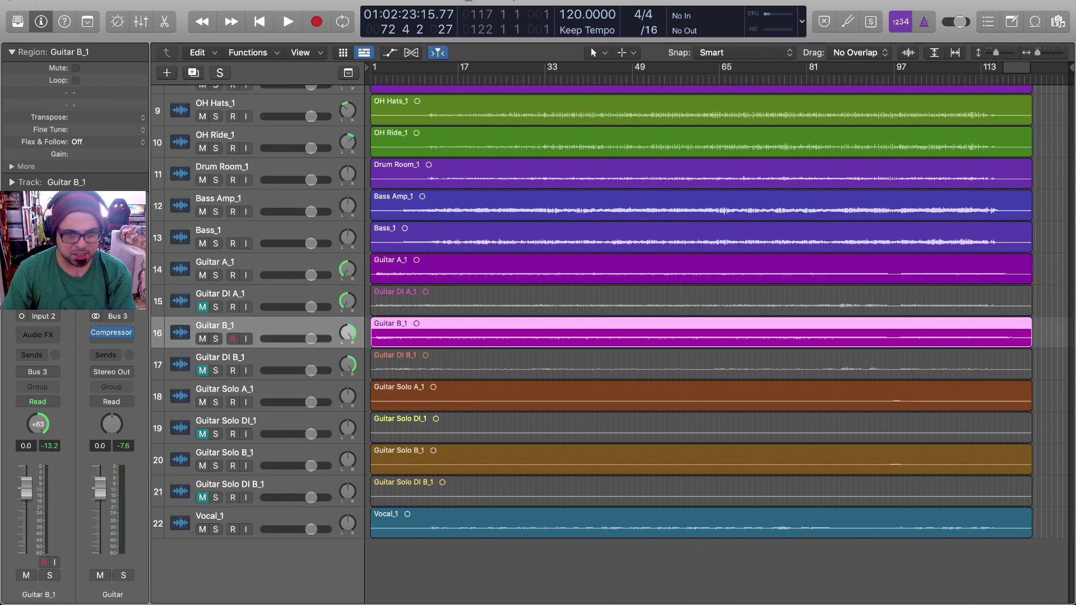
{"action": "key", "text": "space"}
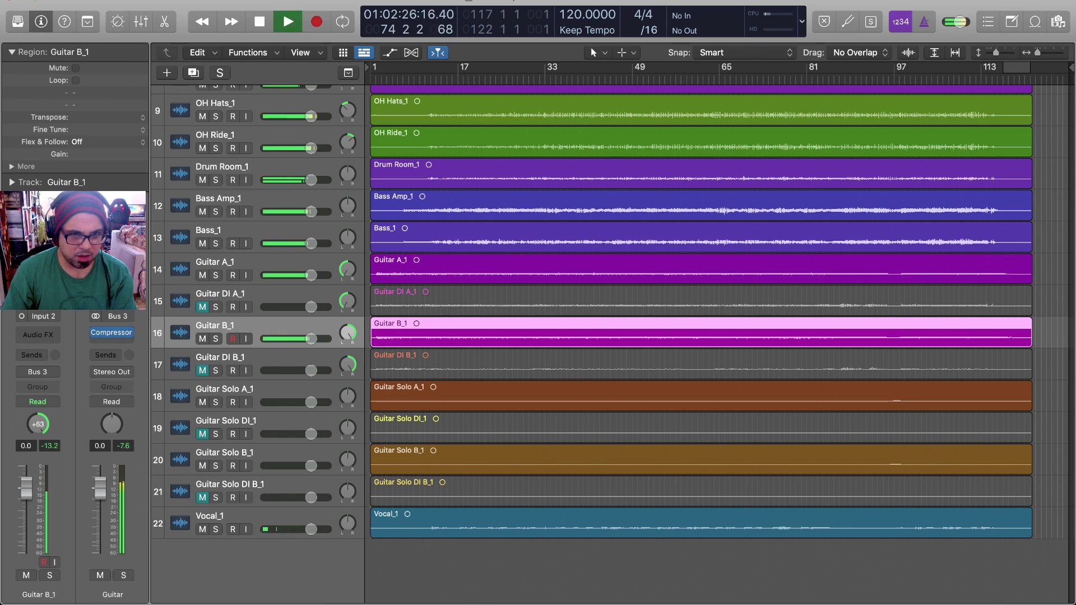
{"action": "left_click", "coordinate": [112, 297]}
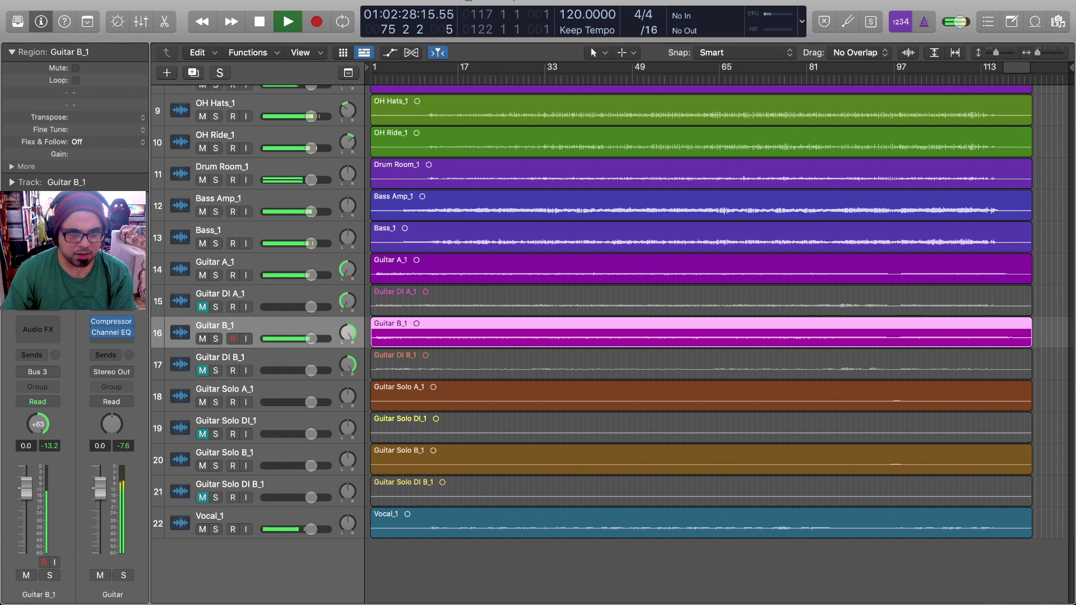
{"action": "key", "text": "space"}
{"action": "left_click", "coordinate": [124, 575]}
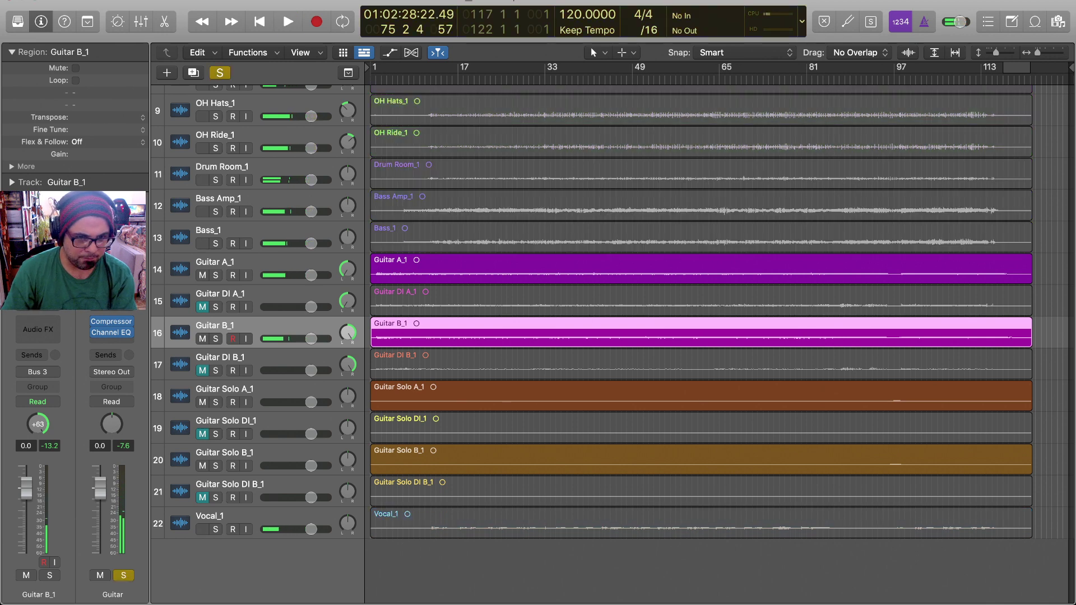
Step: Audition the soloed Guitar bus in separate passes from about bar 75 to bar 99, and play it again from about bar 12
{"action": "key", "text": "space"}
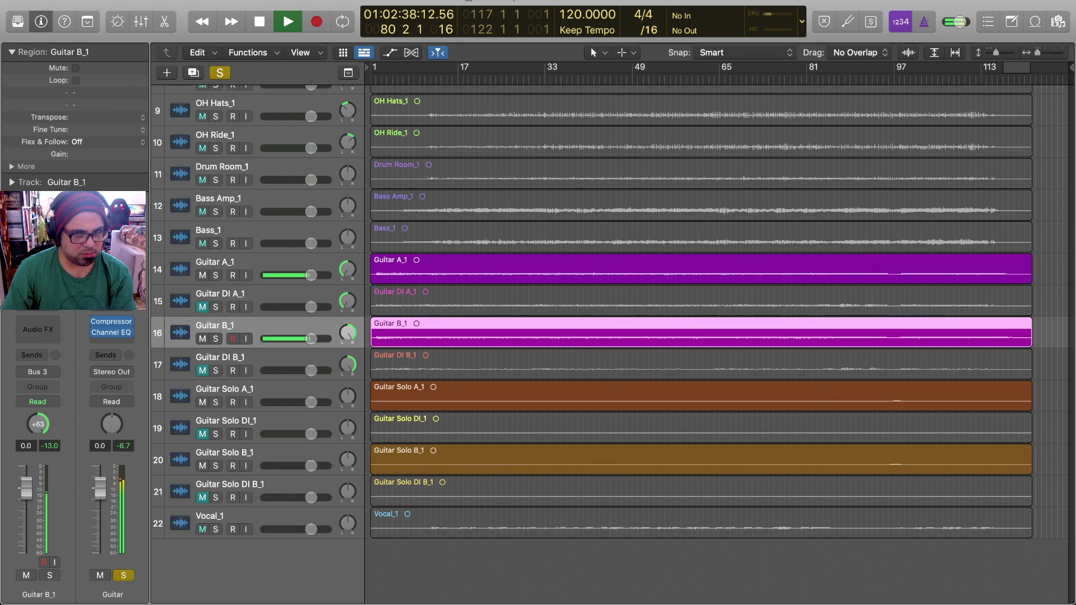
{"action": "key", "text": "space"}
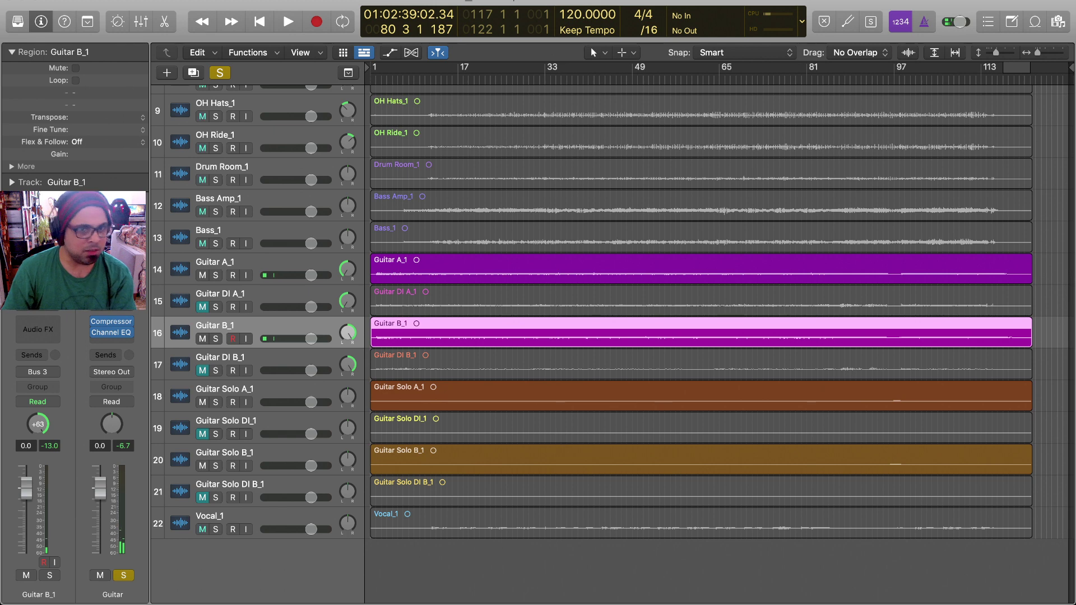
{"action": "key", "text": "space"}
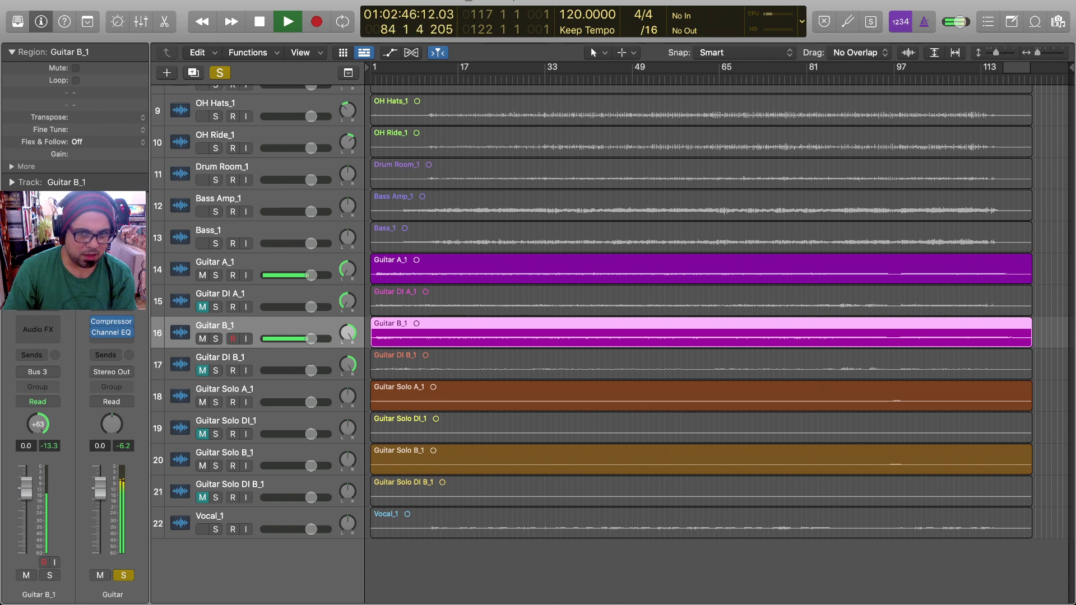
{"action": "key", "text": "space"}
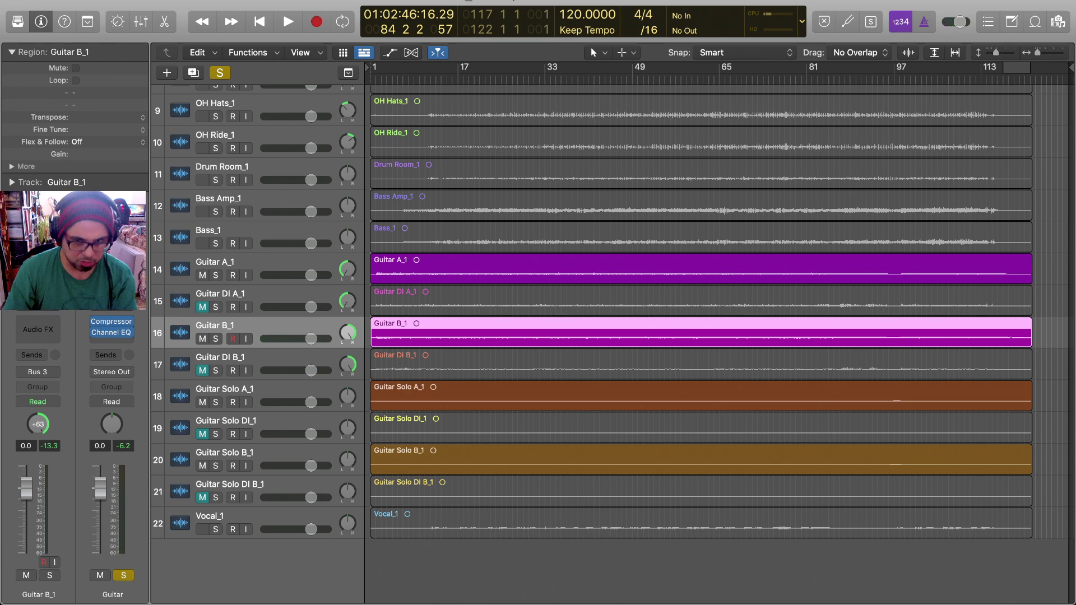
{"action": "key", "text": "space"}
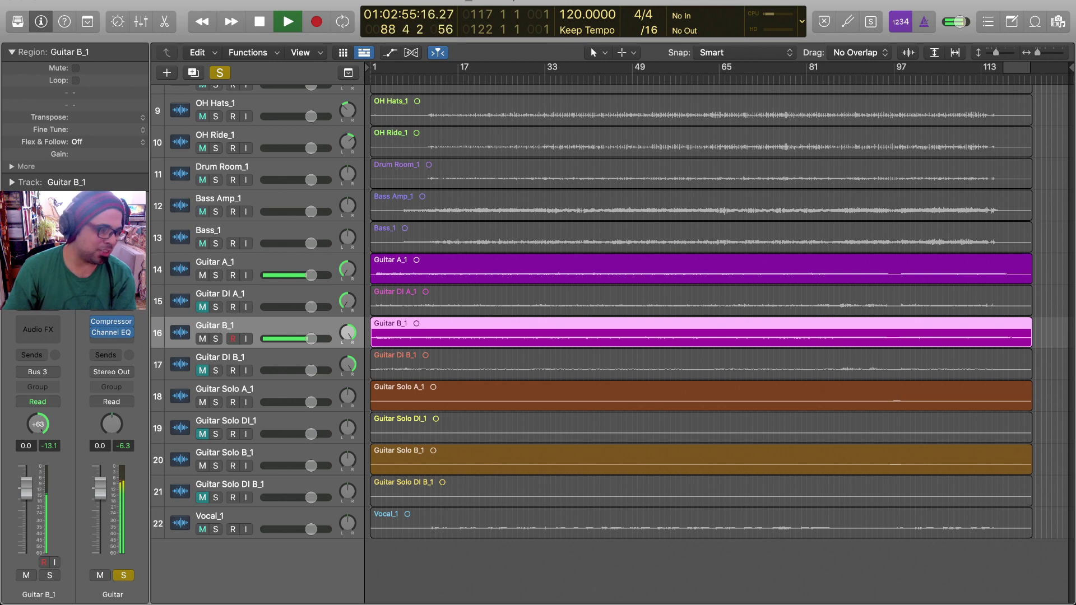
{"action": "key", "text": "space"}
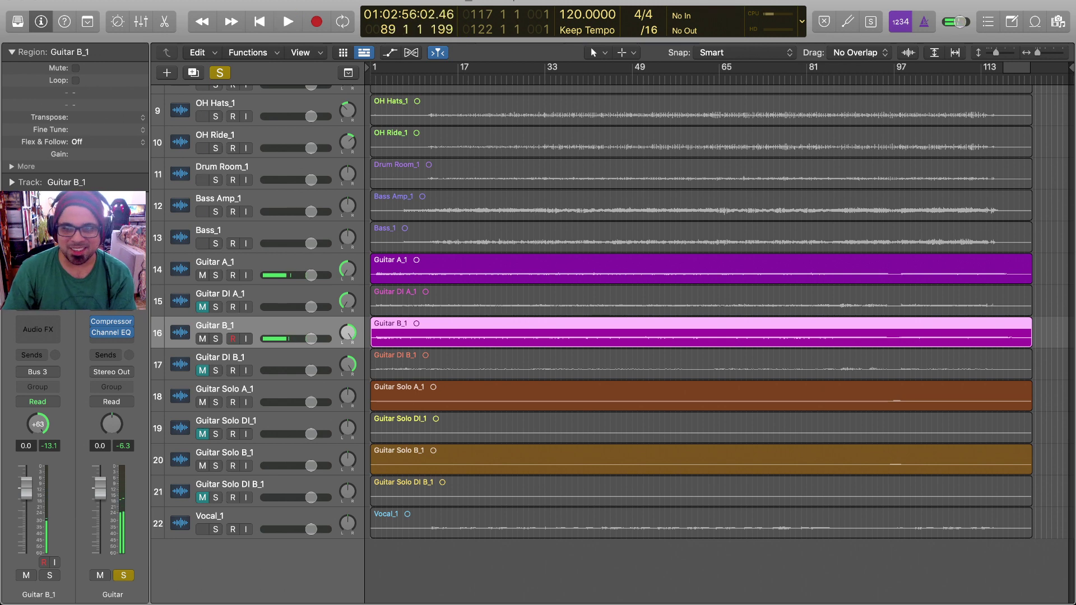
{"action": "key", "text": "space"}
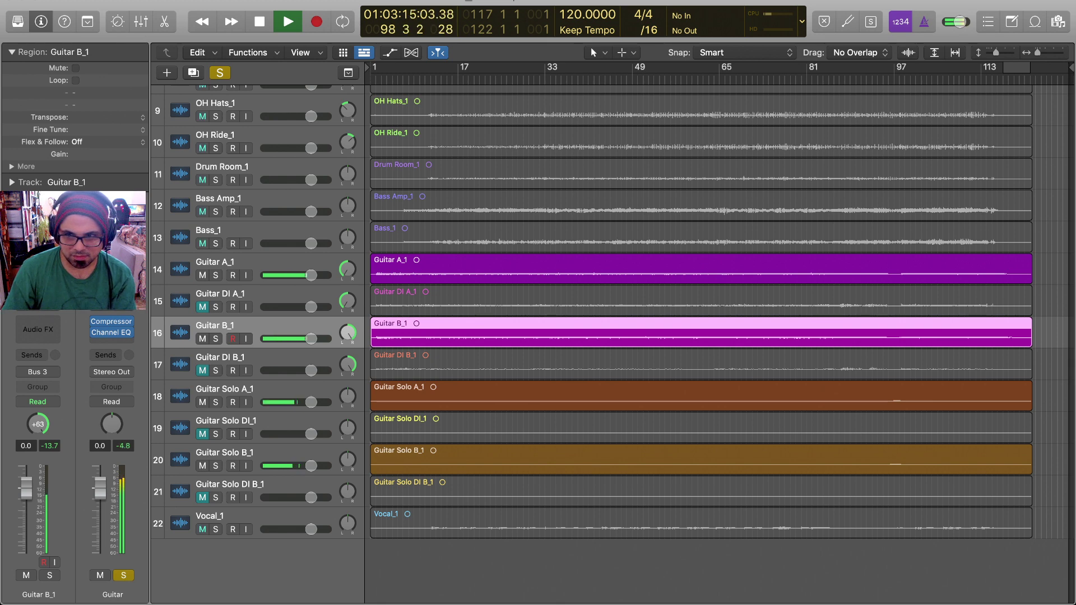
{"action": "key", "text": "space"}
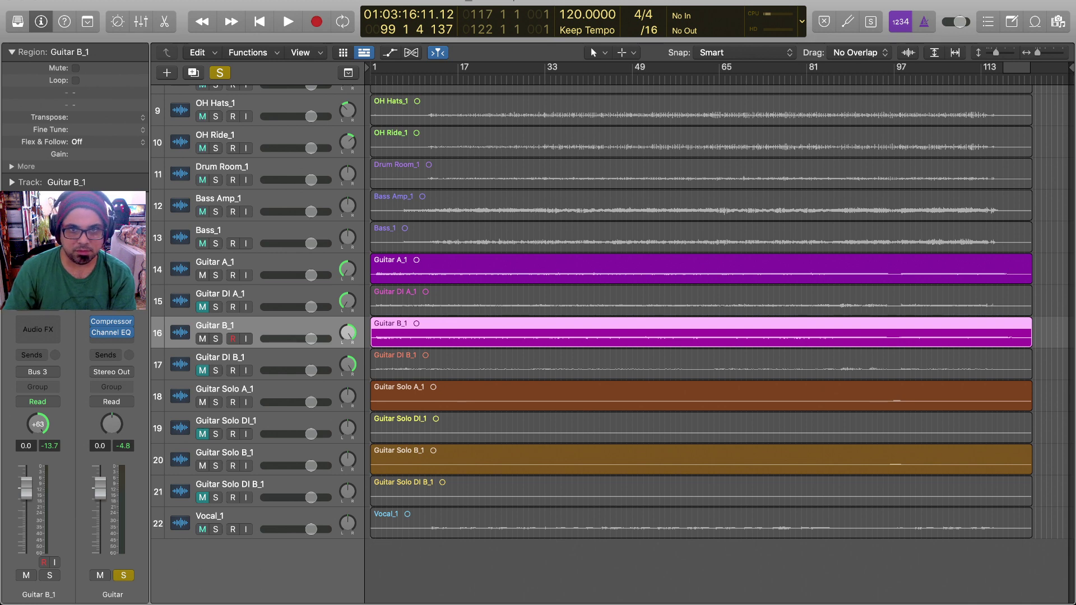
{"action": "left_click", "coordinate": [436, 79]}
{"action": "key", "text": "space"}
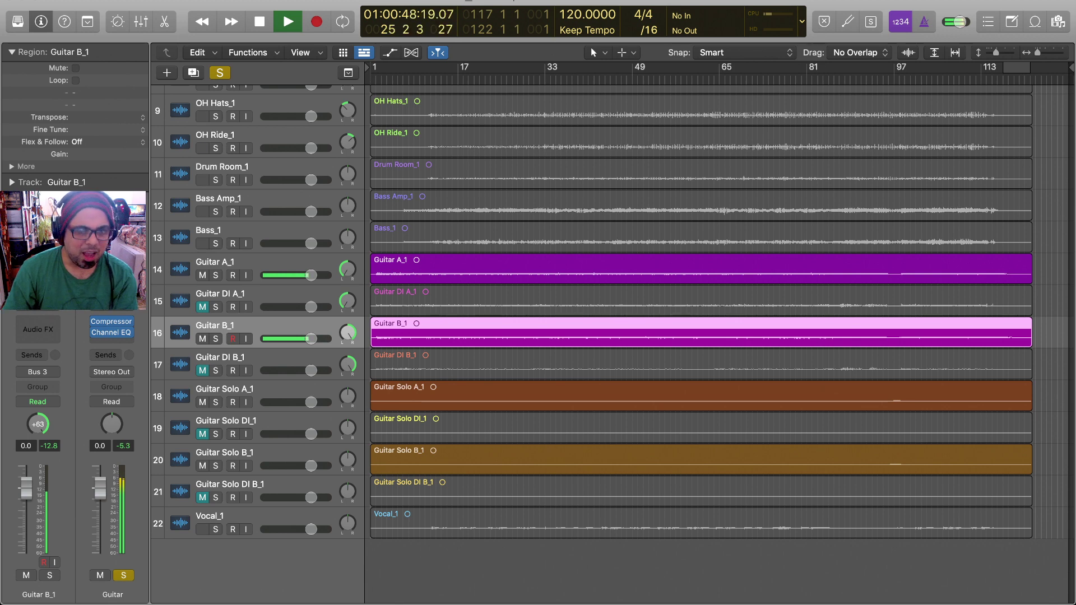
Step: Unsolo the Guitar bus, play the full mix from about bar 25 and check the bus channel strips in the mixer
{"action": "key", "text": "space"}
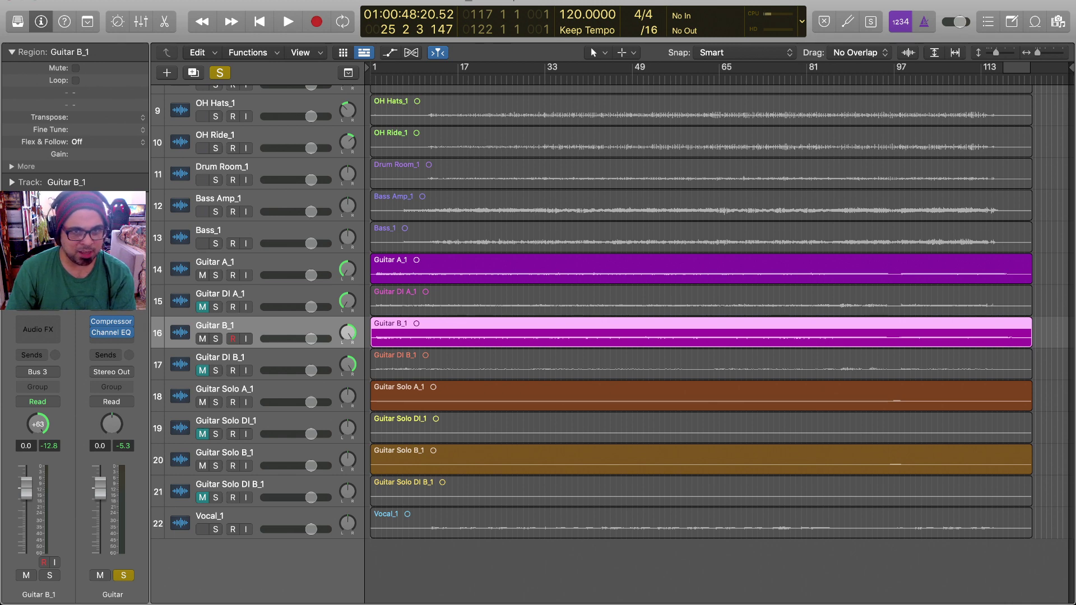
{"action": "left_click", "coordinate": [123, 575]}
{"action": "key", "text": "space"}
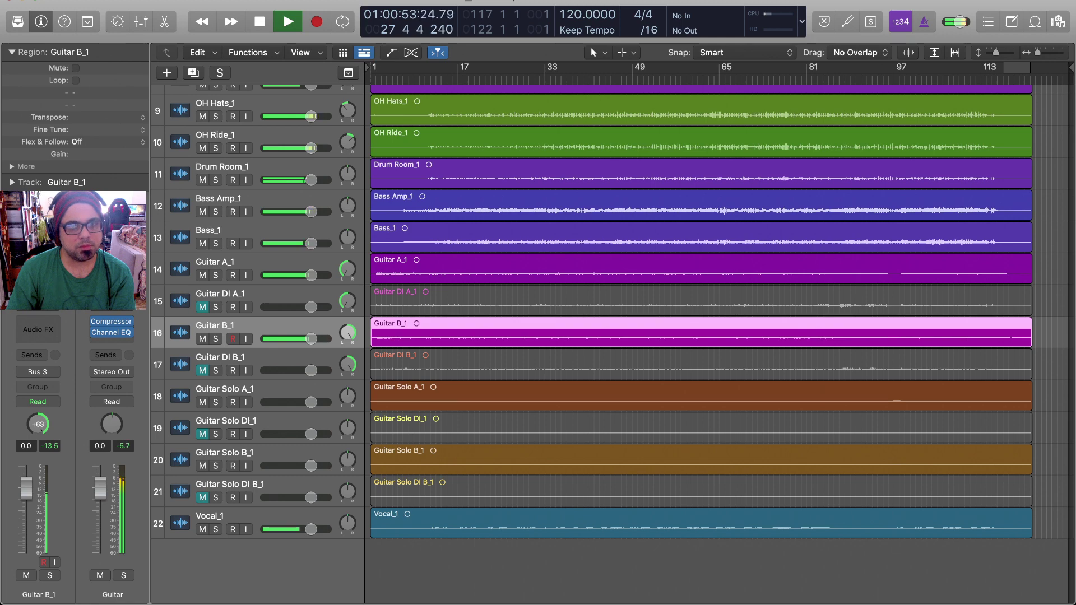
{"action": "scroll", "coordinate": [719, 336], "scroll_direction": "right", "scroll_amount": 1}
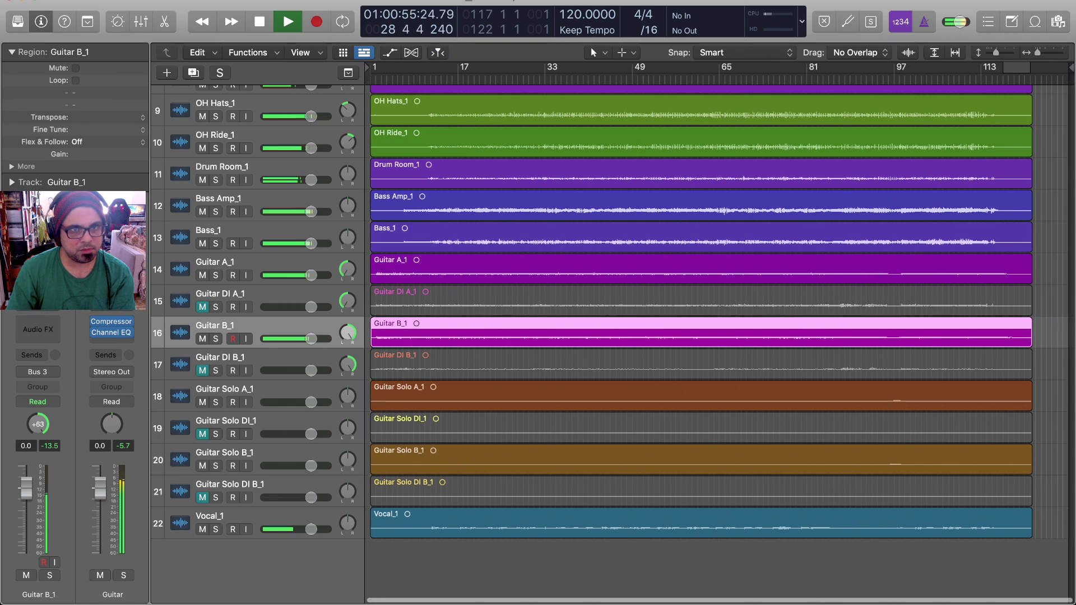
{"action": "key", "text": "x"}
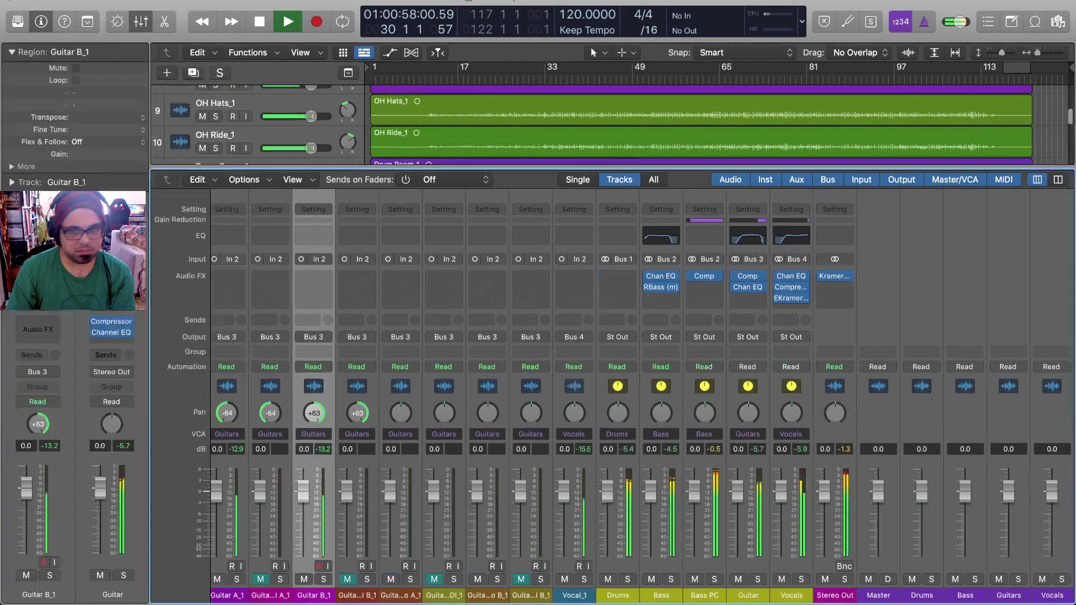
{"action": "scroll", "coordinate": [641, 395], "scroll_direction": "right", "scroll_amount": 1}
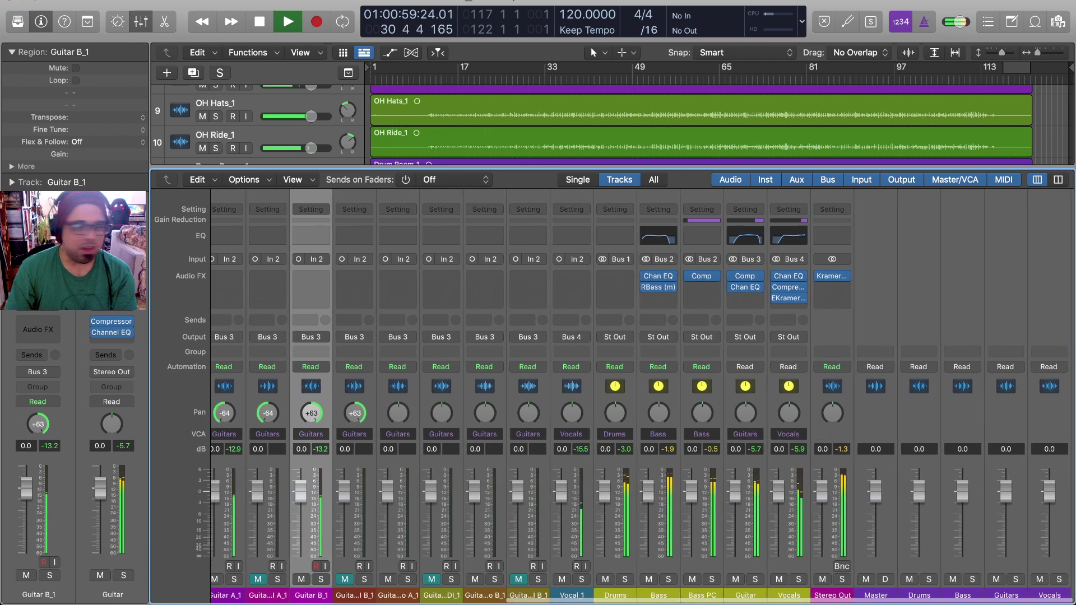
Step: Play the mix from about bar 31 and lower the VCA faders: Drums to -2.0 dB, Bass to -6.0 dB and Guitars to -4.0 dB
{"action": "key", "text": "space"}
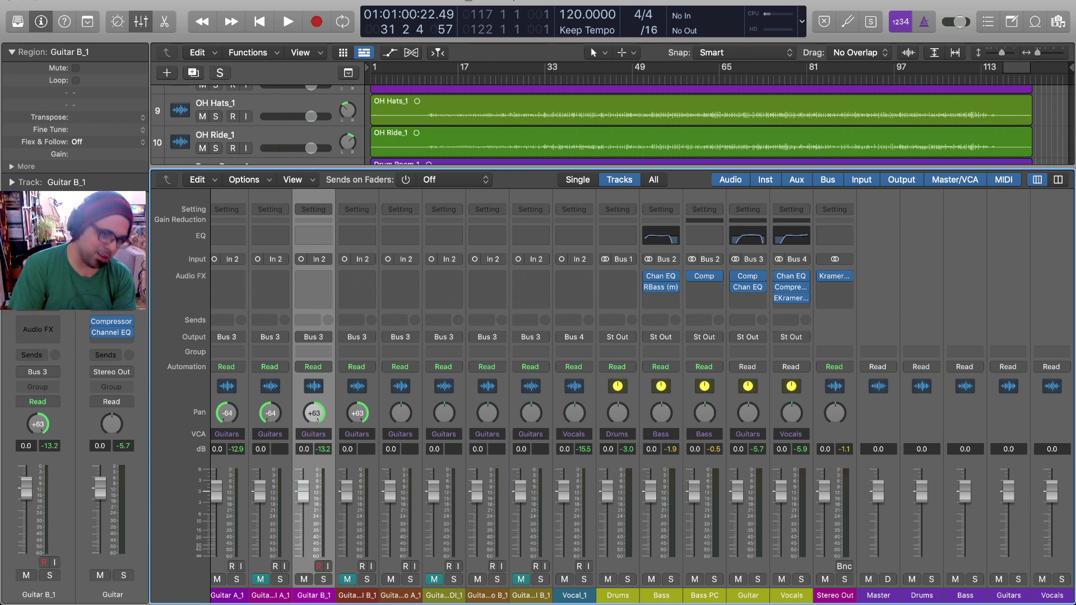
{"action": "key", "text": "space"}
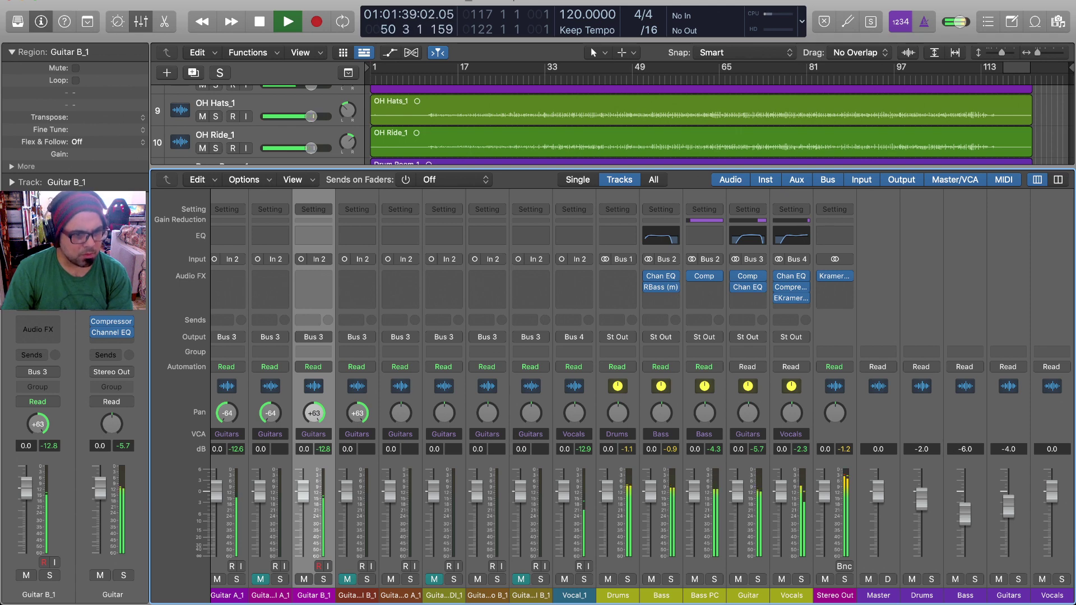
{"action": "key", "text": "x"}
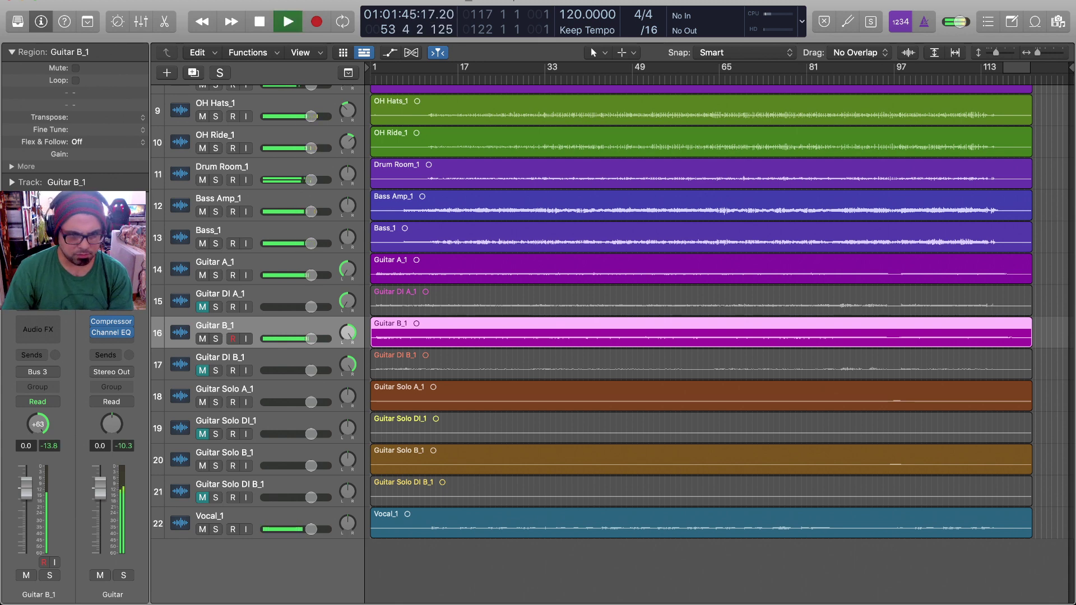
Step: Select the Vocal_1 track and audition its Vocals bus within the full mix in separate passes up to about bar 86
{"action": "left_click", "coordinate": [209, 516]}
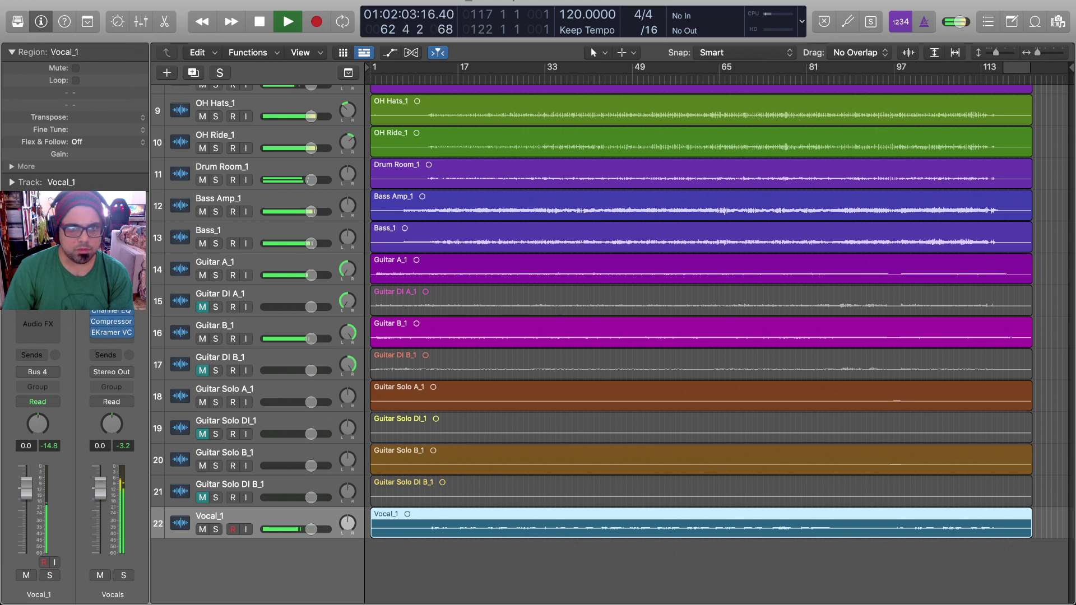
{"action": "key", "text": "space"}
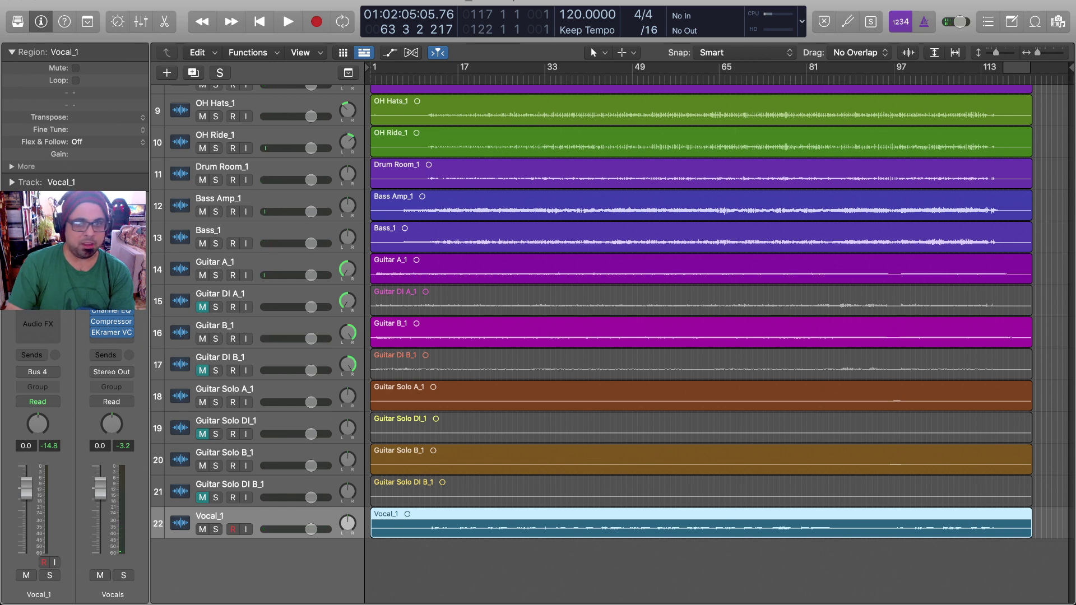
{"action": "key", "text": "space"}
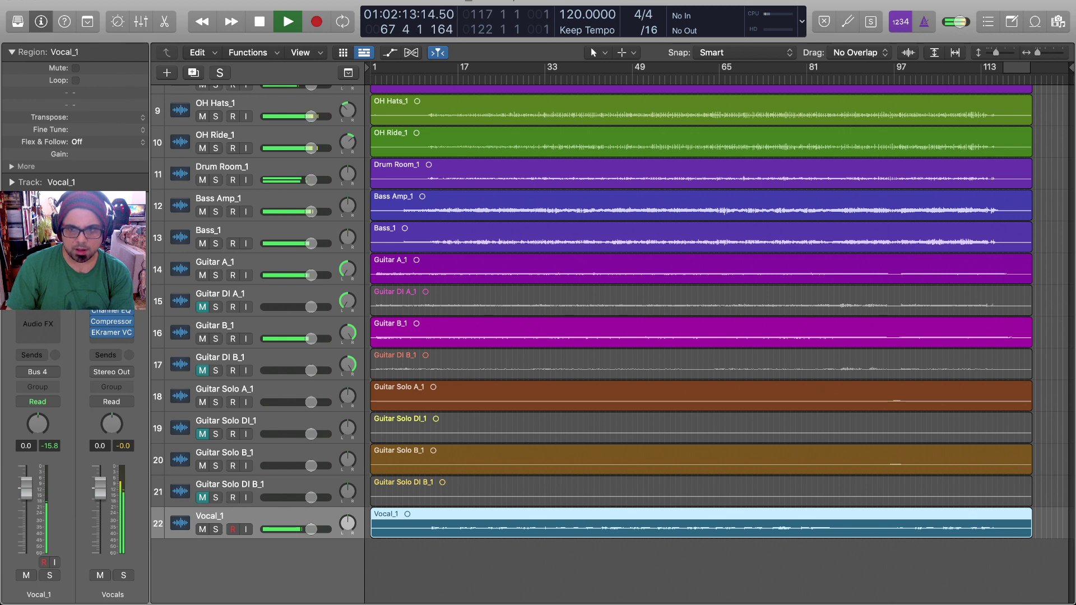
{"action": "key", "text": "space"}
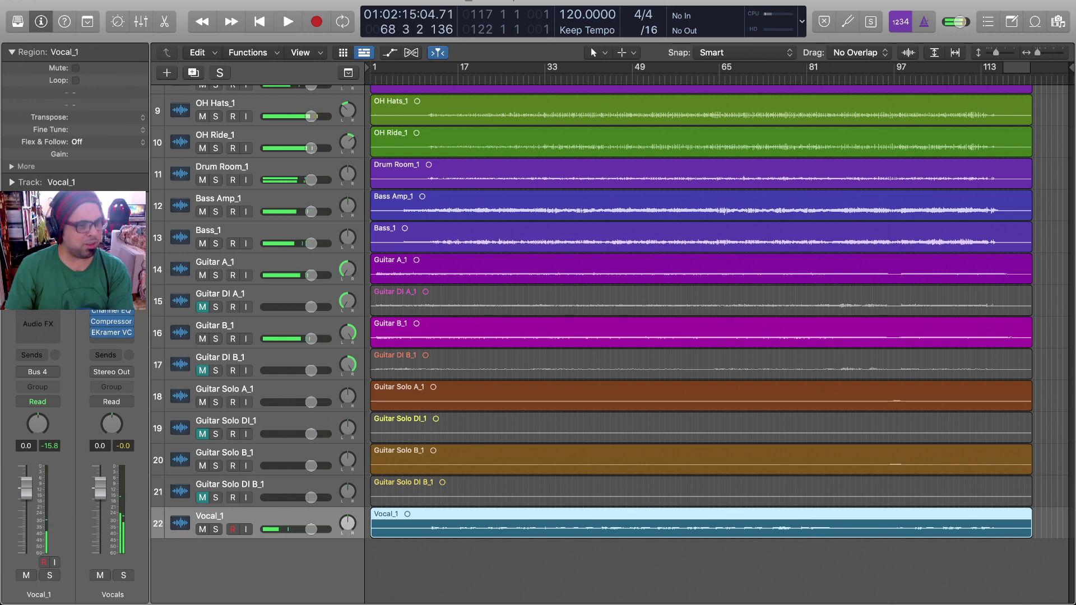
{"action": "key", "text": "space"}
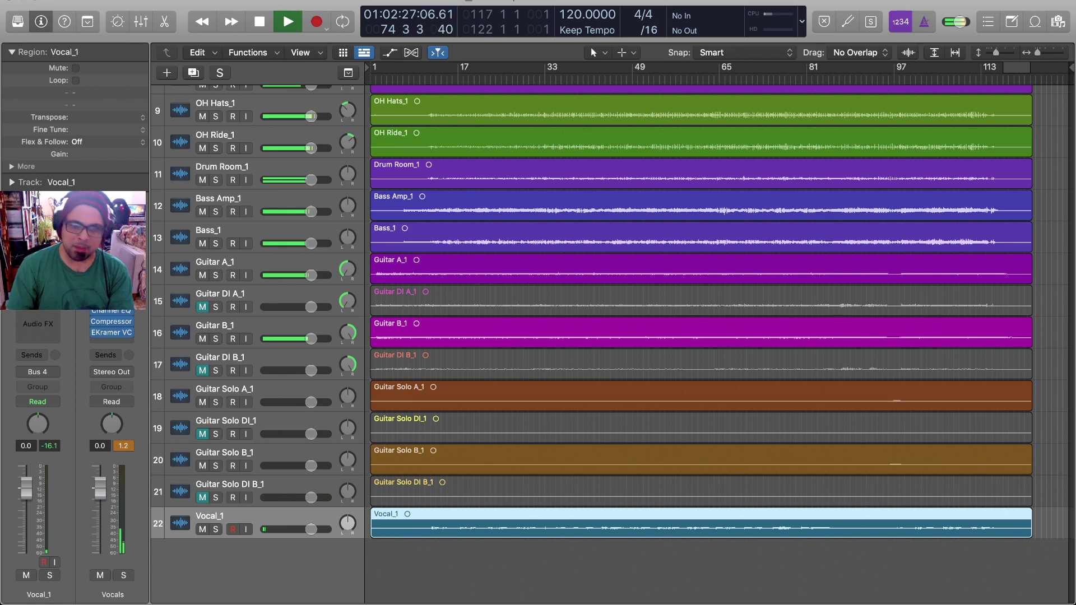
{"action": "scroll", "coordinate": [611, 336], "scroll_direction": "up", "scroll_amount": 10}
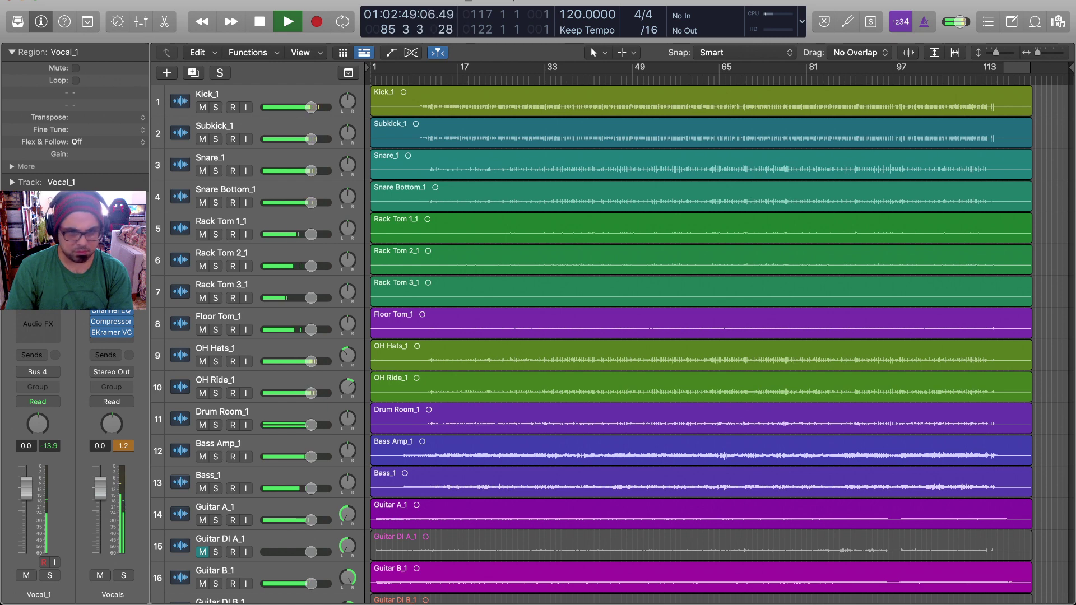
{"action": "key", "text": "space"}
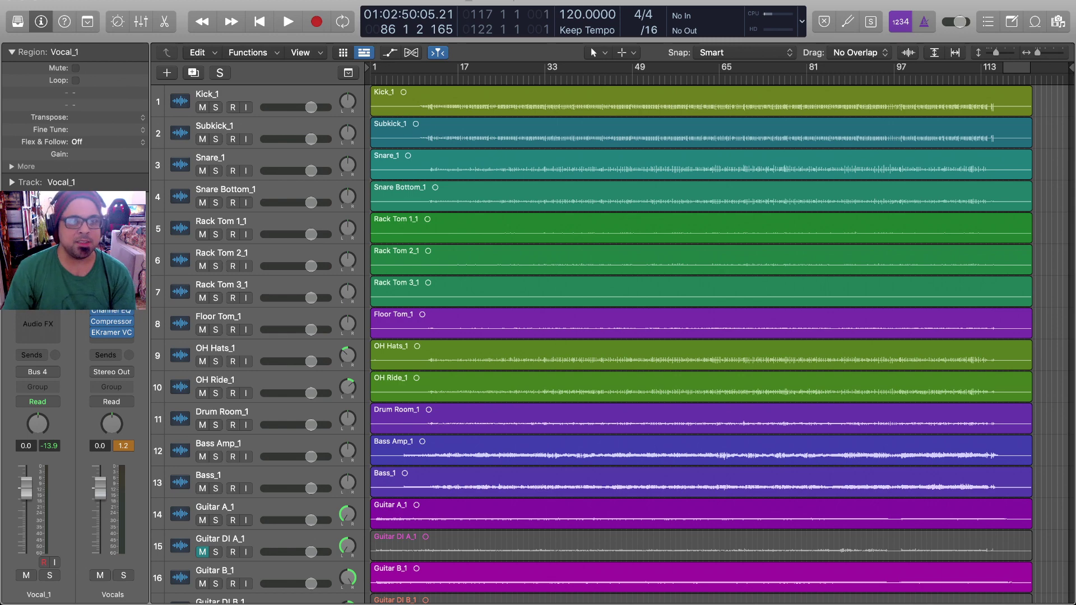
Step: Review the inserts, routing and levels of all mixer channels, from the Kick_1 track through the buses to the VCA faders
{"action": "key", "text": "x"}
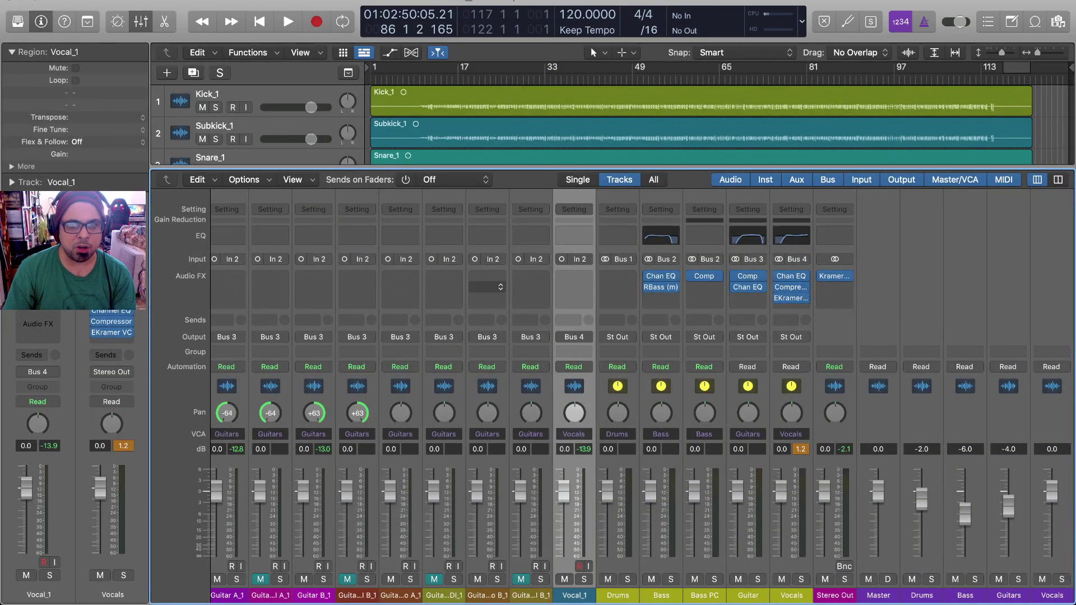
{"action": "scroll", "coordinate": [640, 395], "scroll_direction": "left", "scroll_amount": 10}
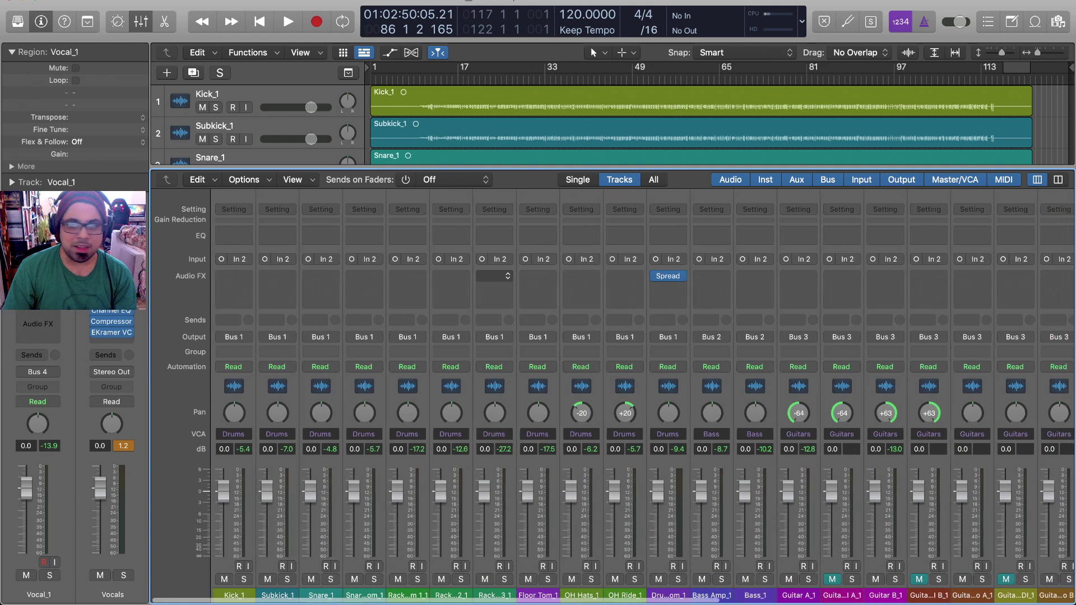
{"action": "scroll", "coordinate": [641, 395], "scroll_direction": "right", "scroll_amount": 4}
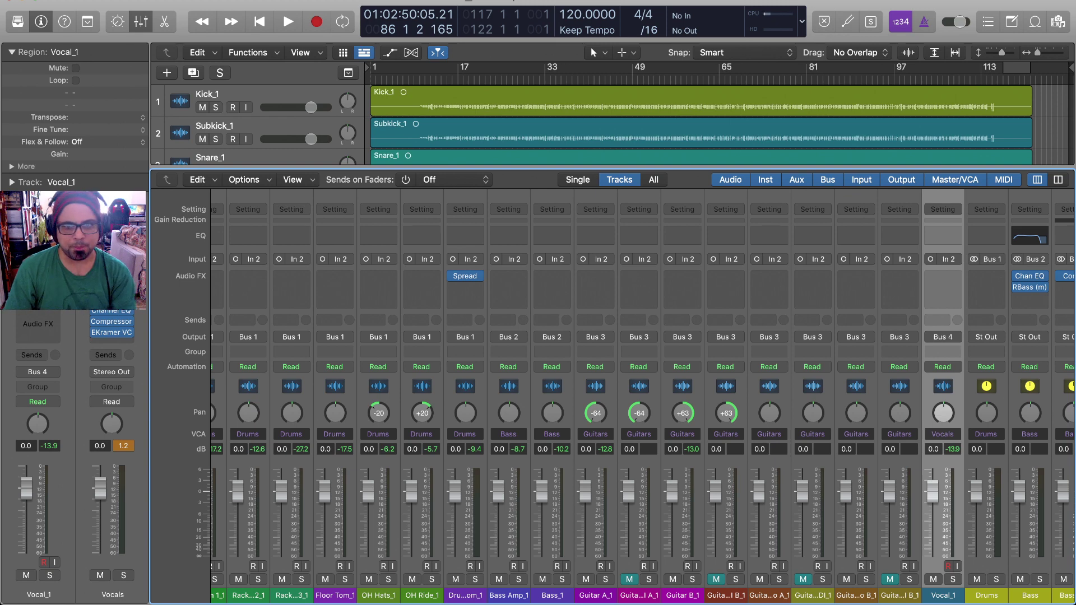
{"action": "scroll", "coordinate": [643, 396], "scroll_direction": "right", "scroll_amount": 5}
{"action": "scroll", "coordinate": [516, 297], "scroll_direction": "right", "scroll_amount": 2}
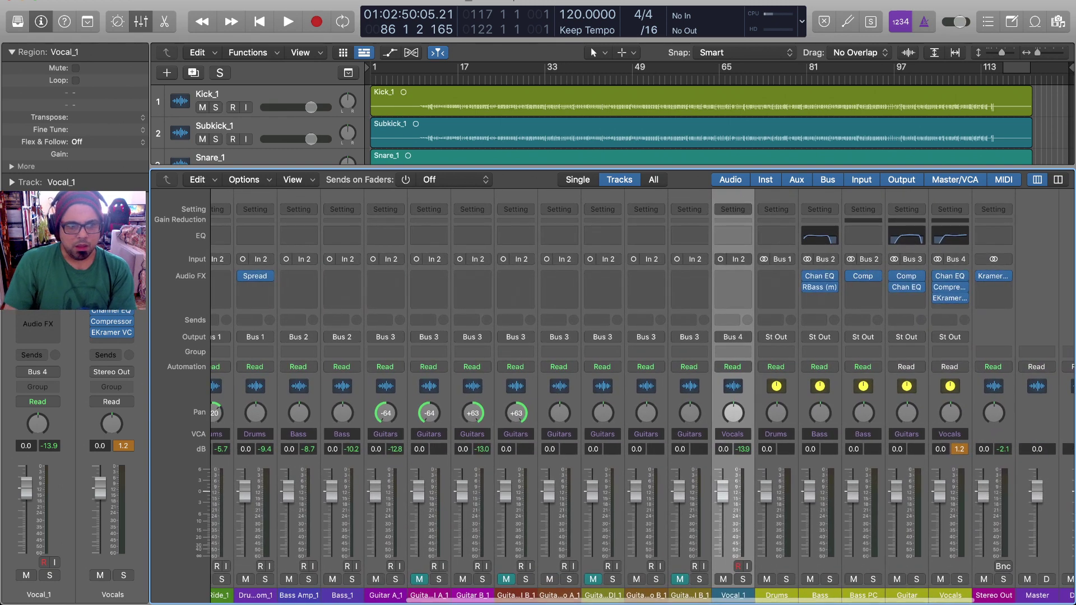
{"action": "scroll", "coordinate": [311, 277], "scroll_direction": "left", "scroll_amount": 2}
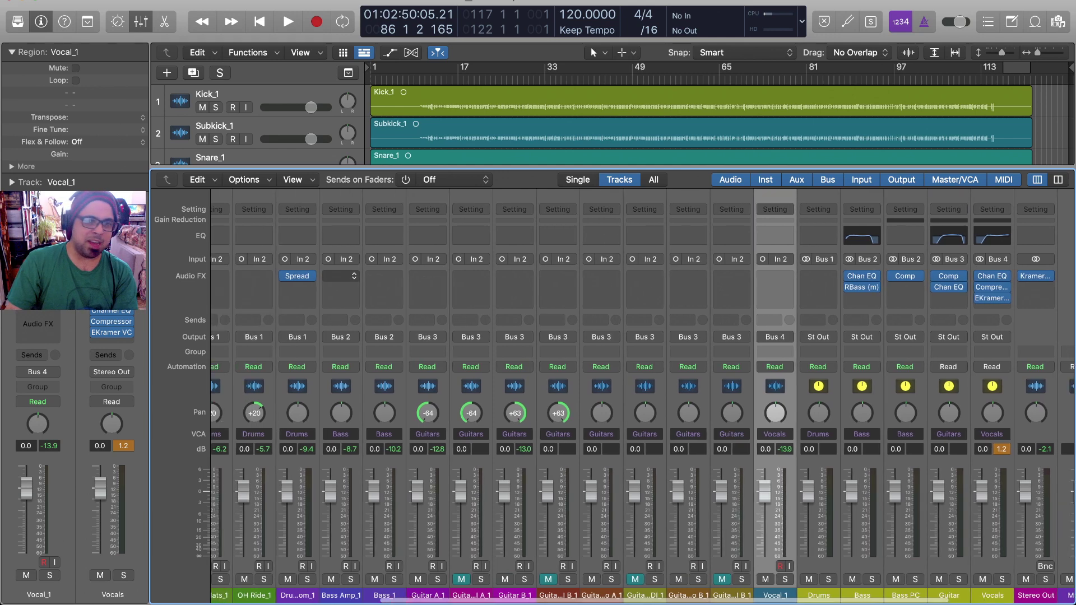
{"action": "scroll", "coordinate": [321, 277], "scroll_direction": "left", "scroll_amount": 10}
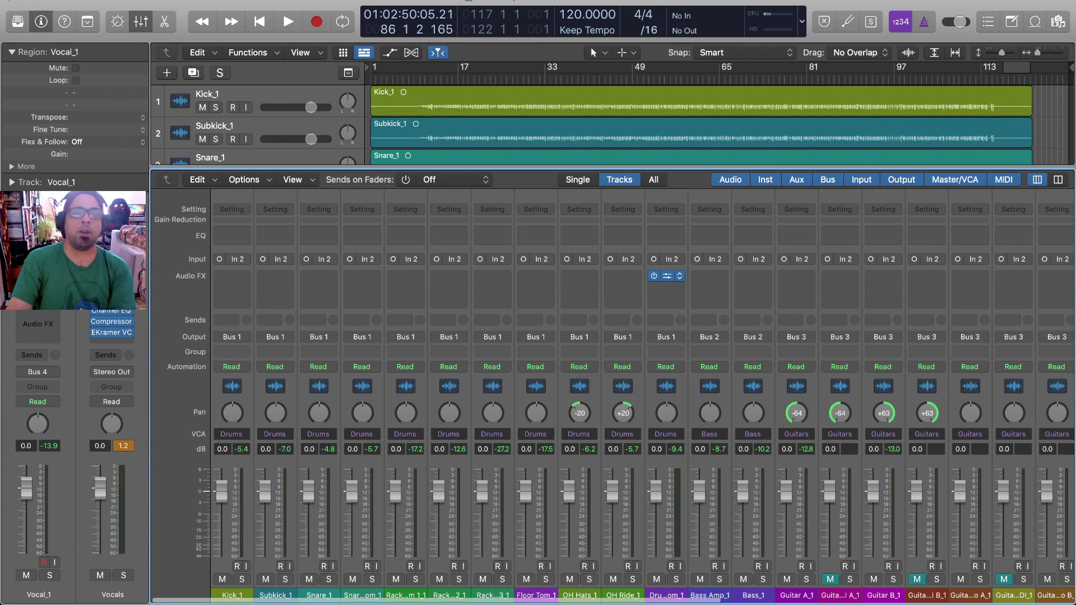
{"action": "scroll", "coordinate": [710, 286], "scroll_direction": "right", "scroll_amount": 16}
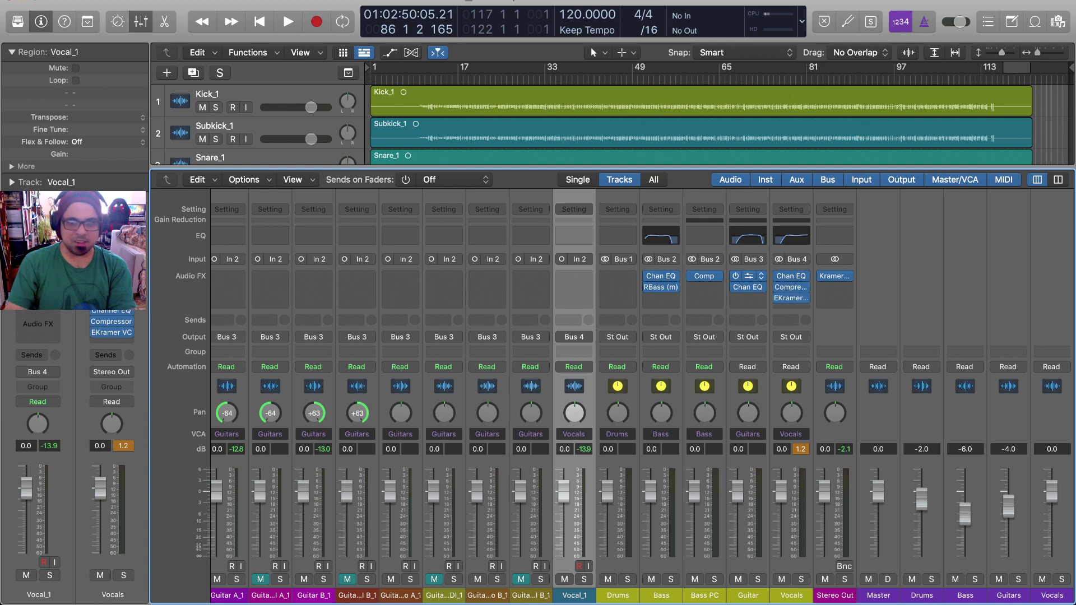
{"action": "scroll", "coordinate": [791, 298], "scroll_direction": "right", "scroll_amount": 2}
{"action": "scroll", "coordinate": [791, 297], "scroll_direction": "left", "scroll_amount": 8}
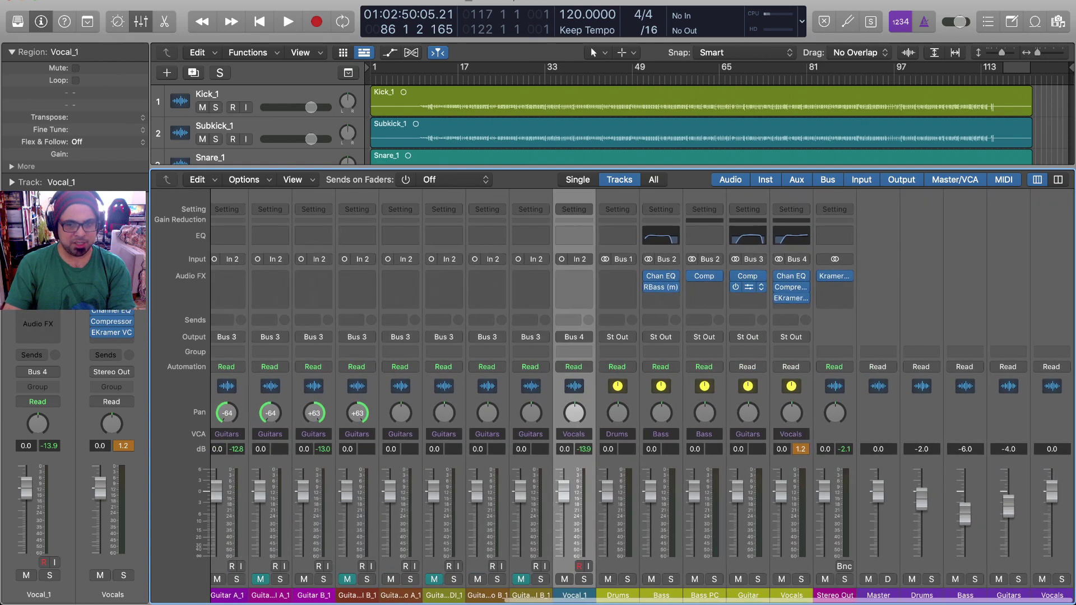
{"action": "scroll", "coordinate": [792, 297], "scroll_direction": "left", "scroll_amount": 10}
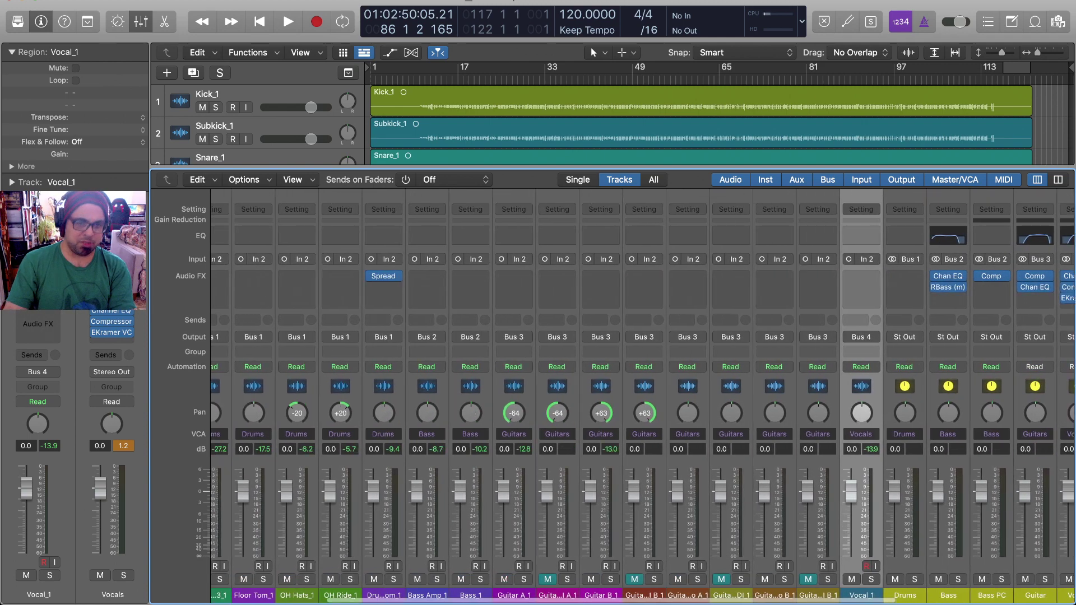
{"action": "scroll", "coordinate": [612, 395], "scroll_direction": "right", "scroll_amount": 9}
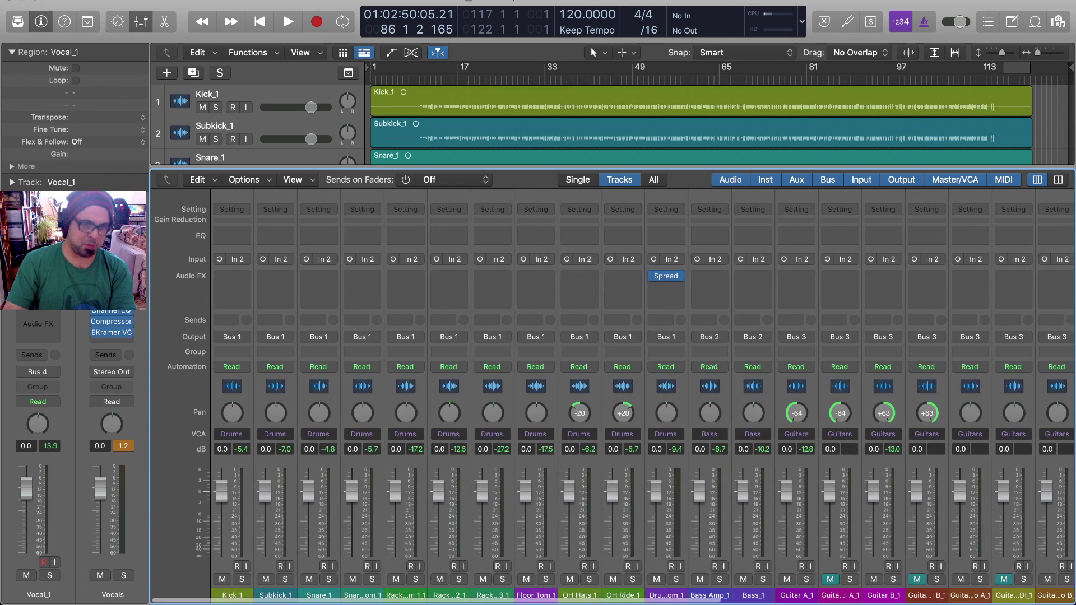
{"action": "scroll", "coordinate": [613, 396], "scroll_direction": "right", "scroll_amount": 8}
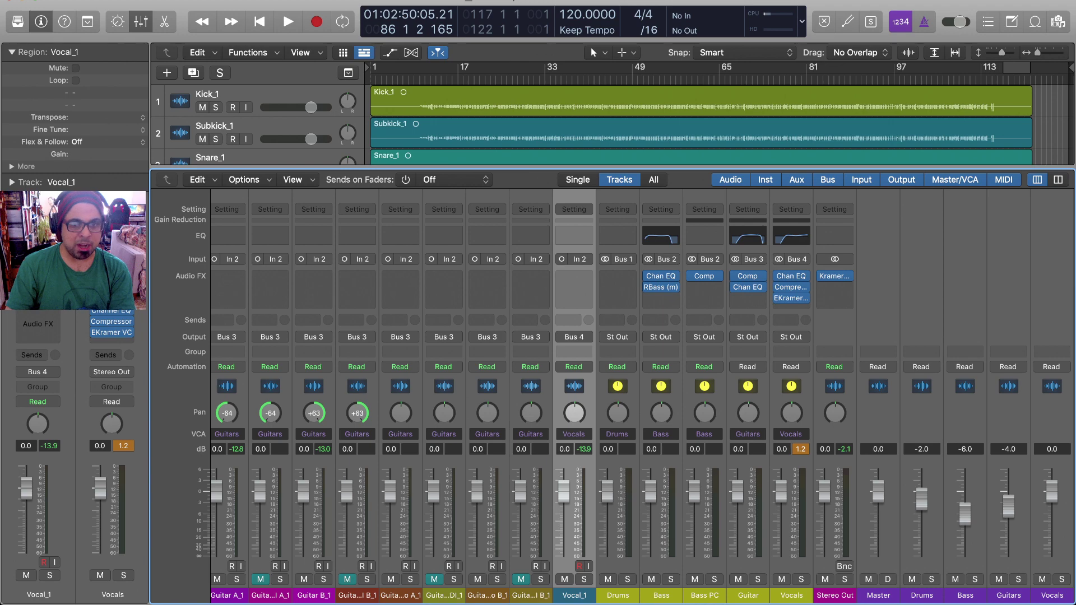
{"action": "scroll", "coordinate": [642, 395], "scroll_direction": "left", "scroll_amount": 10}
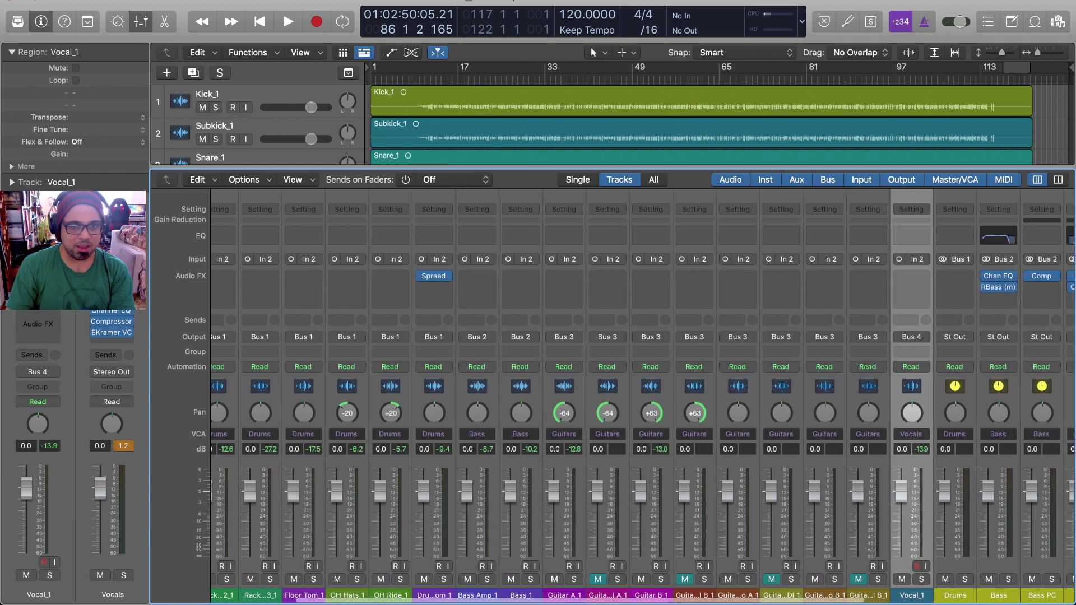
{"action": "scroll", "coordinate": [642, 396], "scroll_direction": "right", "scroll_amount": 10}
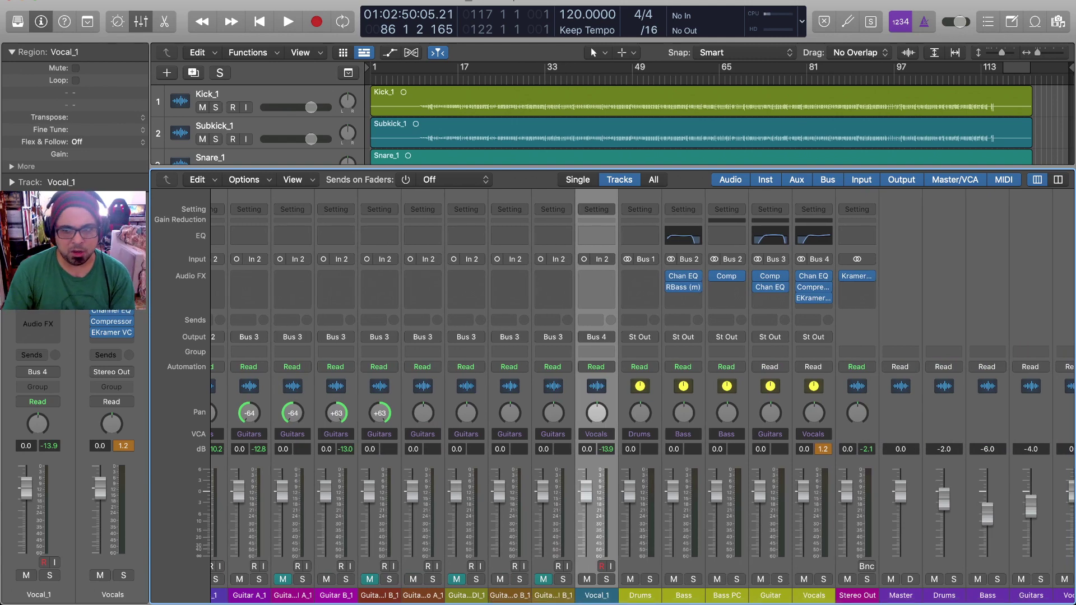
{"action": "scroll", "coordinate": [642, 395], "scroll_direction": "right", "scroll_amount": 2}
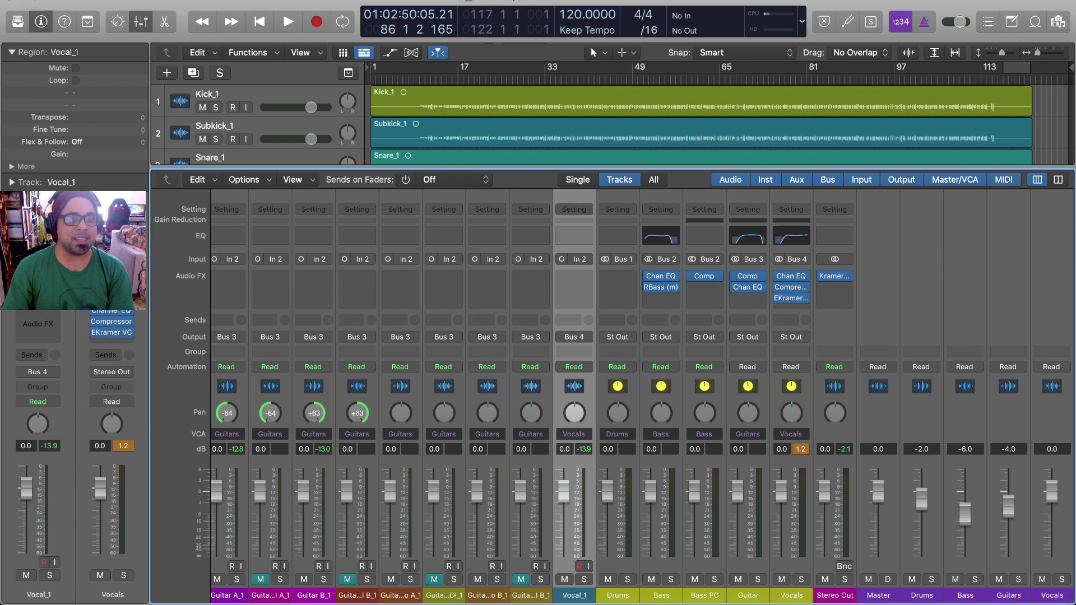
{"action": "key", "text": "x"}
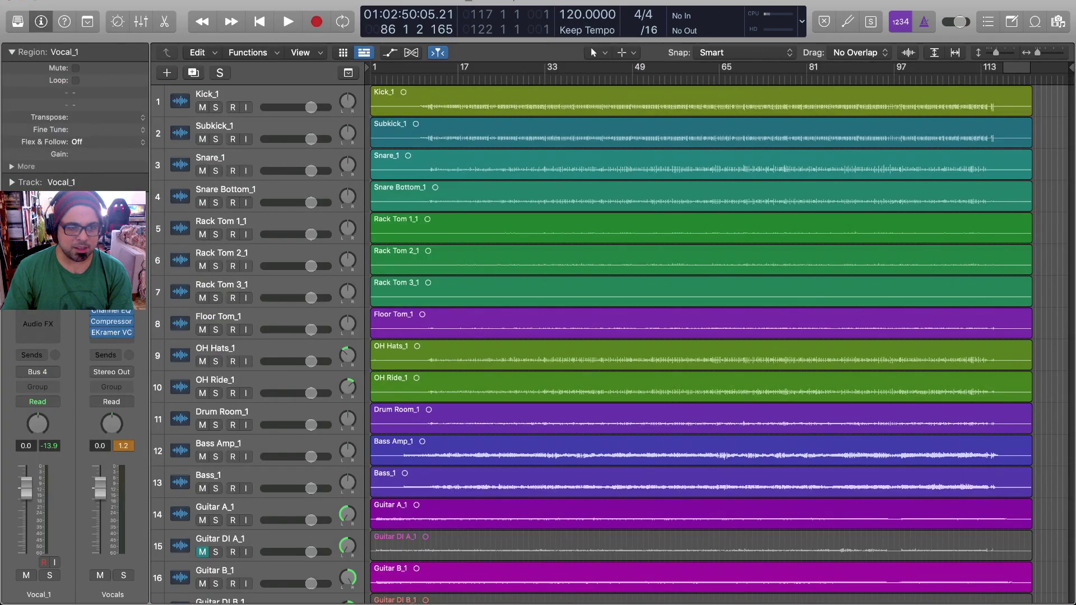
Step: Return the playhead to the start of the song and look over the track list from Kick_1 down
{"action": "scroll", "coordinate": [700, 336], "scroll_direction": "down", "scroll_amount": 3}
{"action": "scroll", "coordinate": [700, 336], "scroll_direction": "up", "scroll_amount": 3}
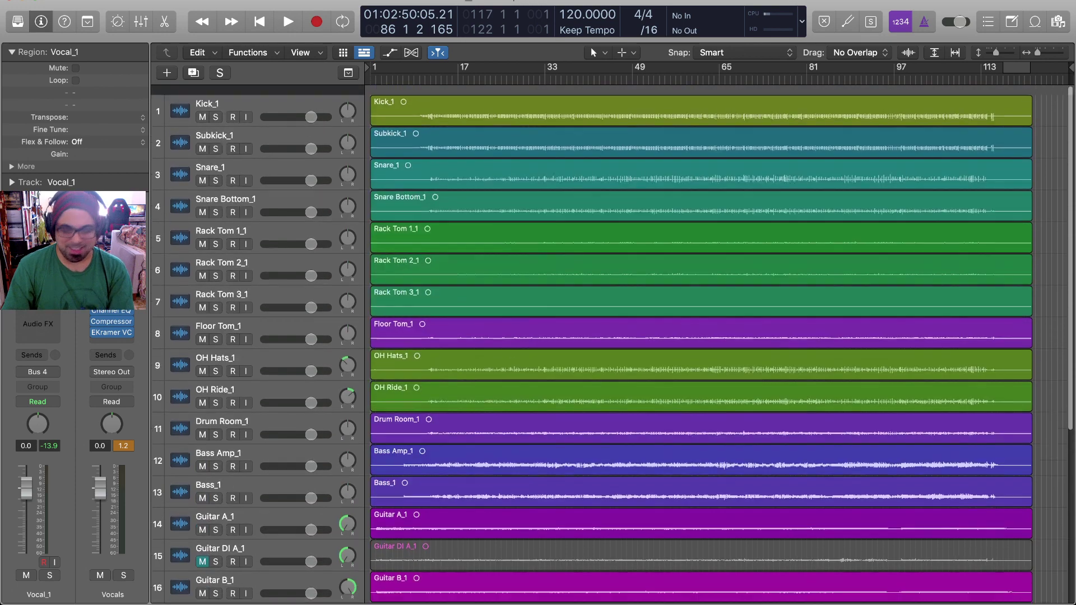
{"action": "key", "text": "Return"}
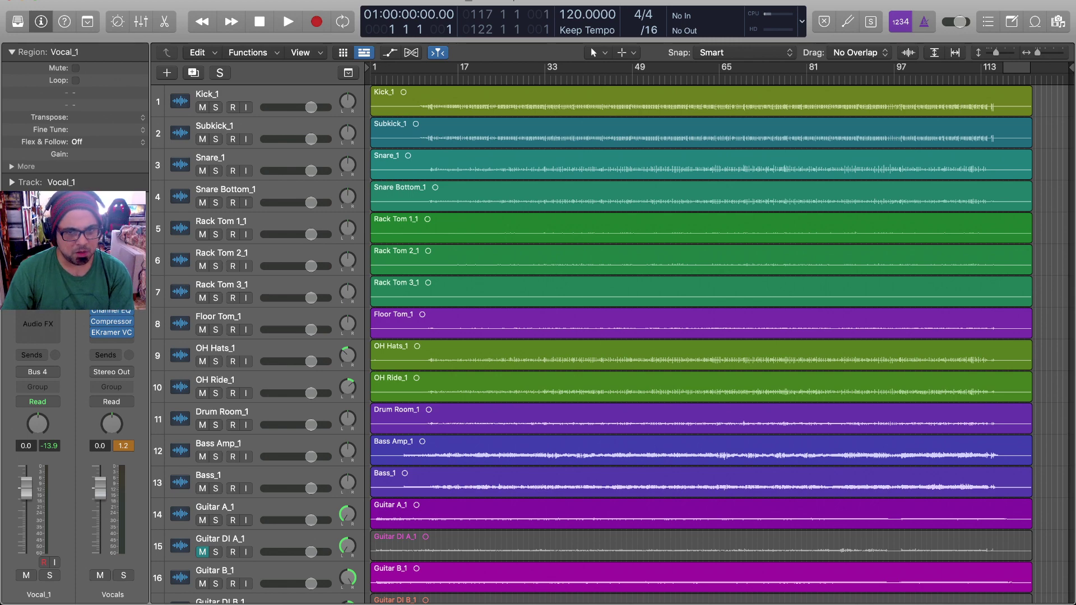
{"action": "scroll", "coordinate": [611, 342], "scroll_direction": "down", "scroll_amount": 2}
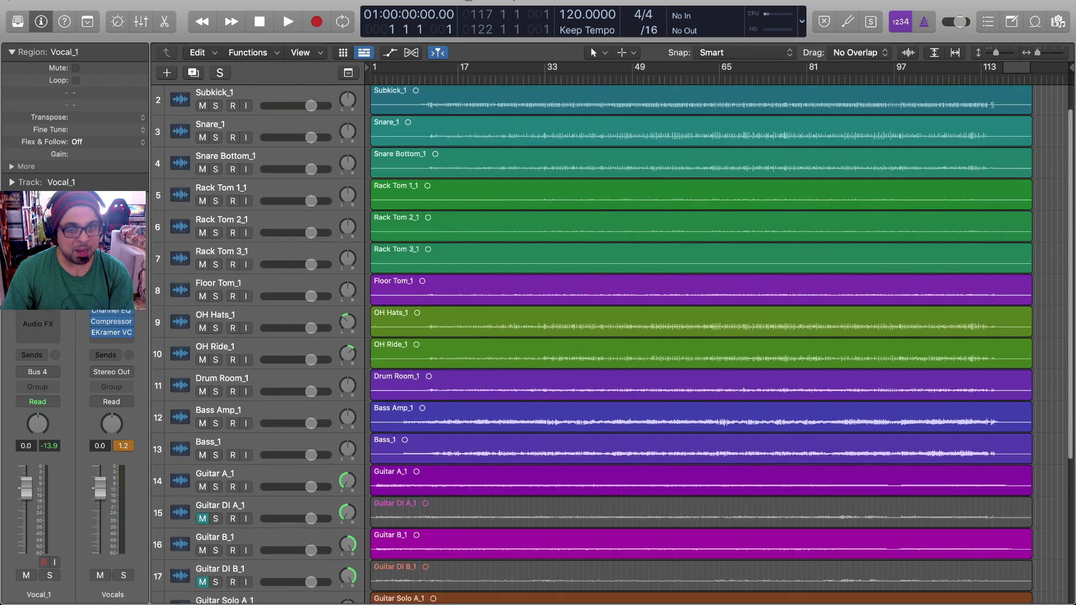
{"action": "scroll", "coordinate": [611, 342], "scroll_direction": "up", "scroll_amount": 2}
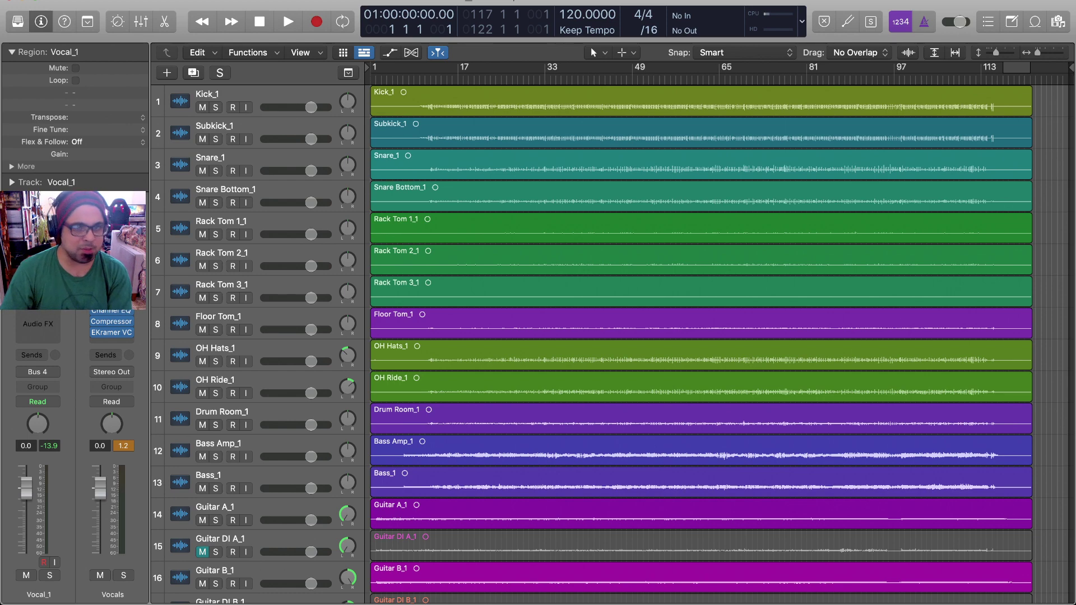
{"action": "scroll", "coordinate": [610, 342], "scroll_direction": "up", "scroll_amount": 2}
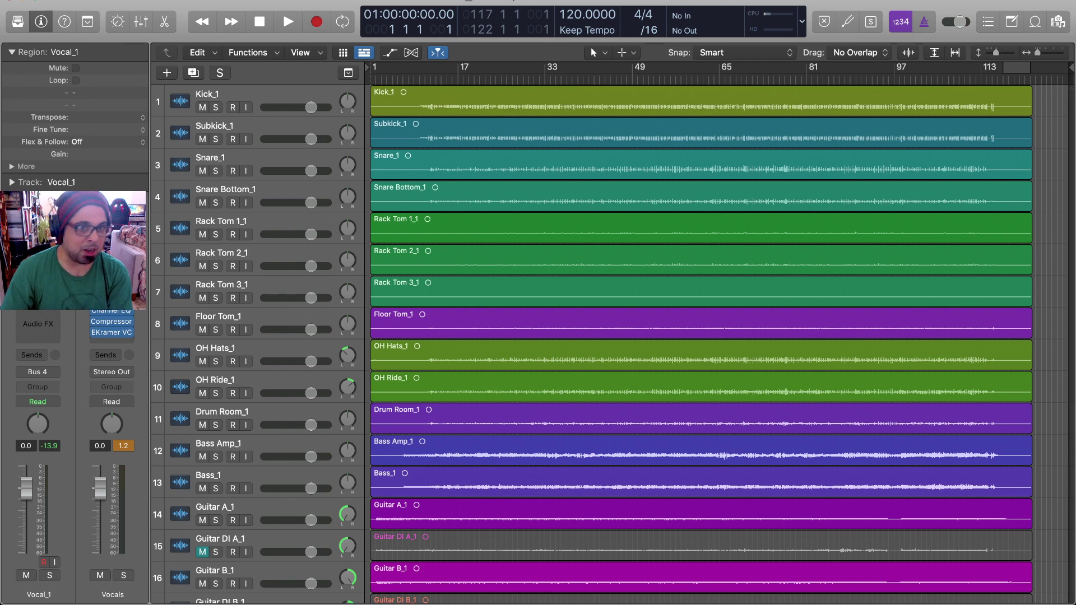
Step: Solo the tracks Rack Tom 1_1 to Floor Tom_1, play them up to about bar 19 and release their solos
{"action": "left_click_drag", "start_coordinate": [216, 234], "coordinate": [215, 329]}
{"action": "key", "text": "space"}
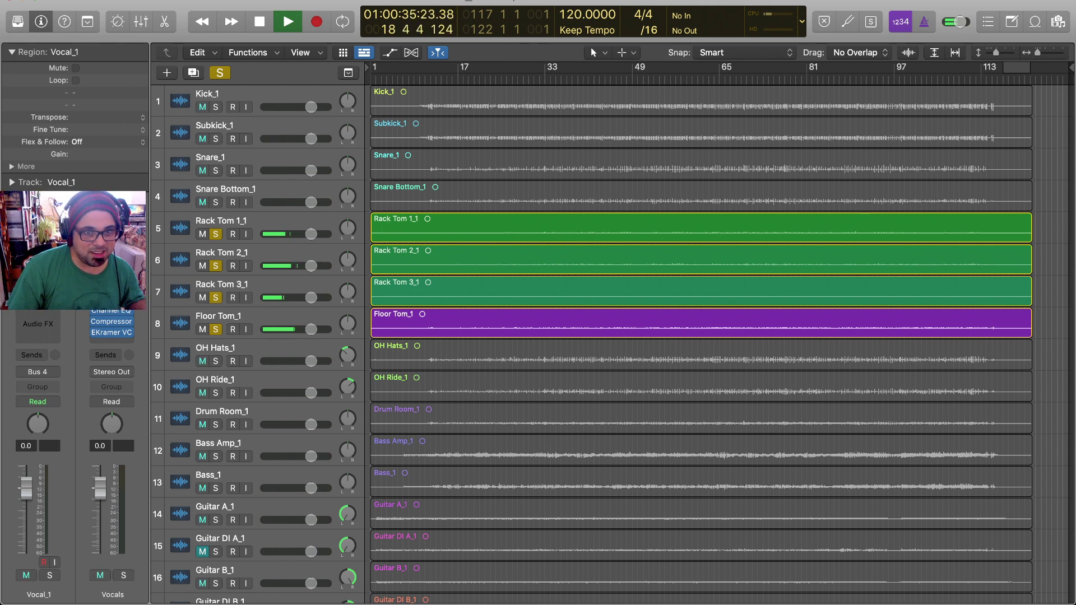
{"action": "left_click_drag", "start_coordinate": [215, 234], "coordinate": [215, 330]}
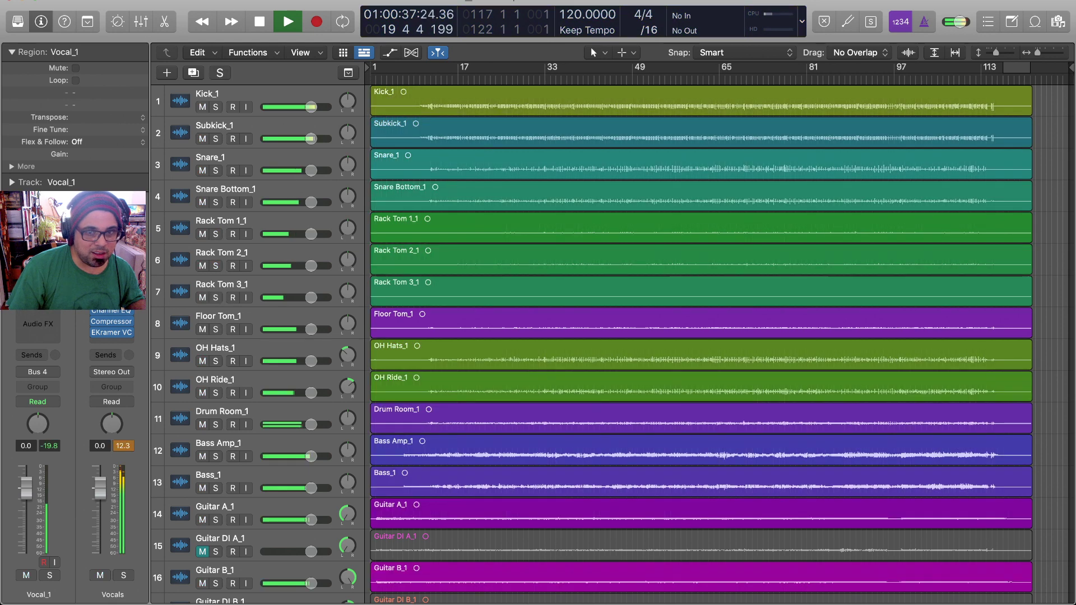
Step: Solo the drum tracks Kick_1 to Drum Room_1 during playback and take the three rack toms and Floor Tom_1 out of the solo
{"action": "left_click_drag", "start_coordinate": [215, 106], "coordinate": [215, 424]}
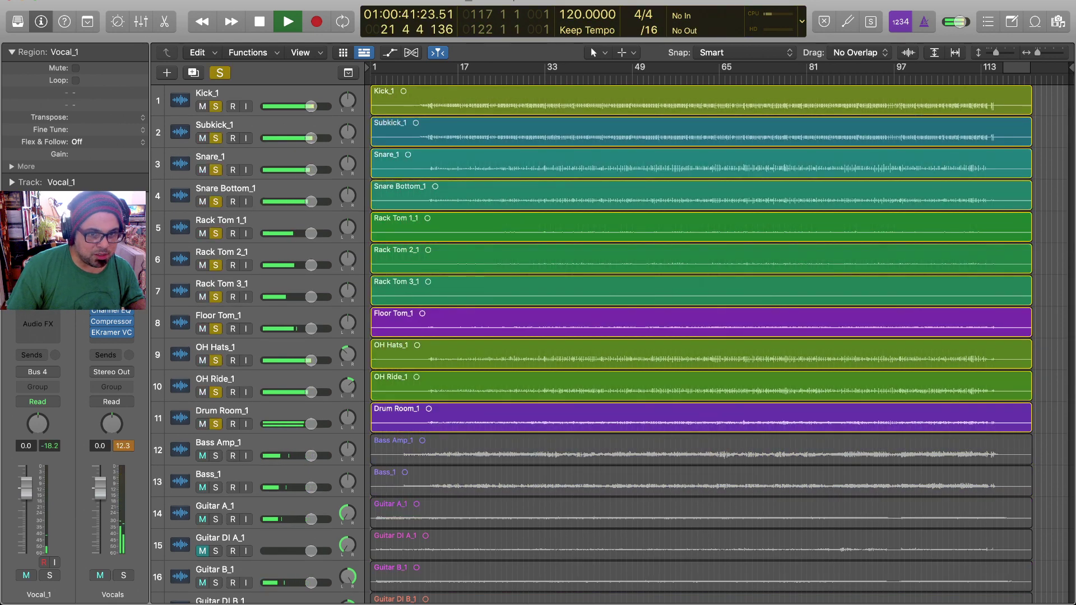
{"action": "scroll", "coordinate": [538, 342], "scroll_direction": "down", "scroll_amount": 1}
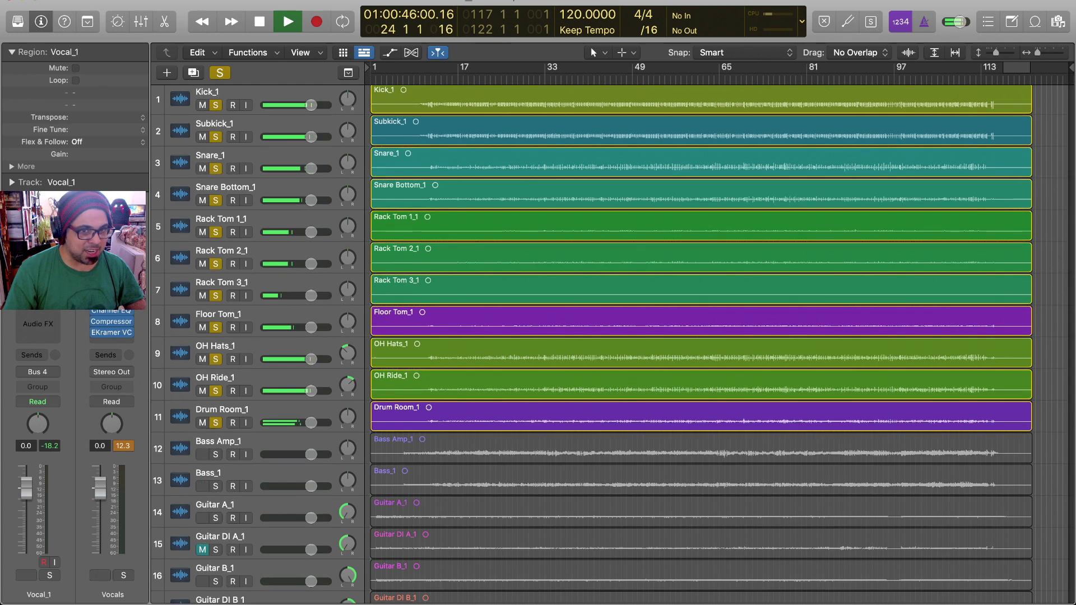
{"action": "left_click", "coordinate": [215, 232]}
{"action": "left_click", "coordinate": [215, 264]}
{"action": "left_click", "coordinate": [216, 295]}
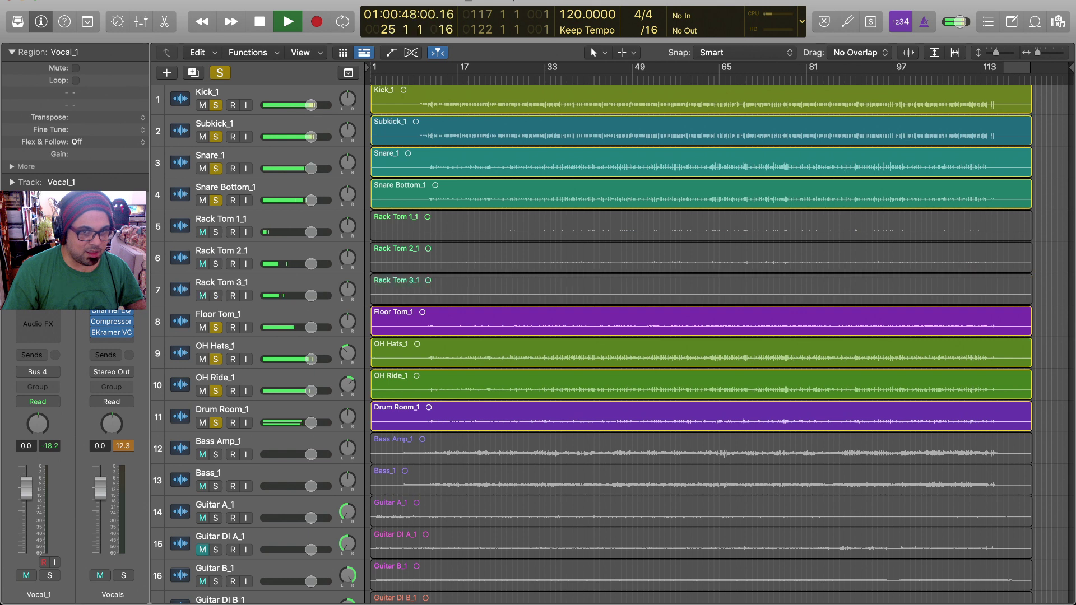
{"action": "left_click", "coordinate": [215, 327]}
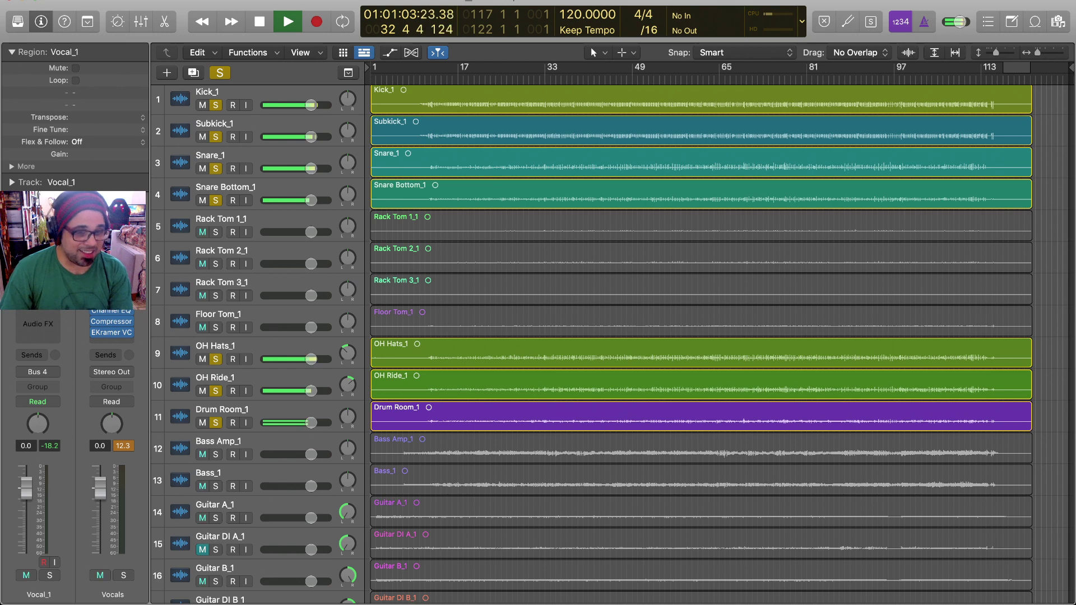
{"action": "scroll", "coordinate": [701, 336], "scroll_direction": "down", "scroll_amount": 2}
{"action": "scroll", "coordinate": [700, 336], "scroll_direction": "up", "scroll_amount": 3}
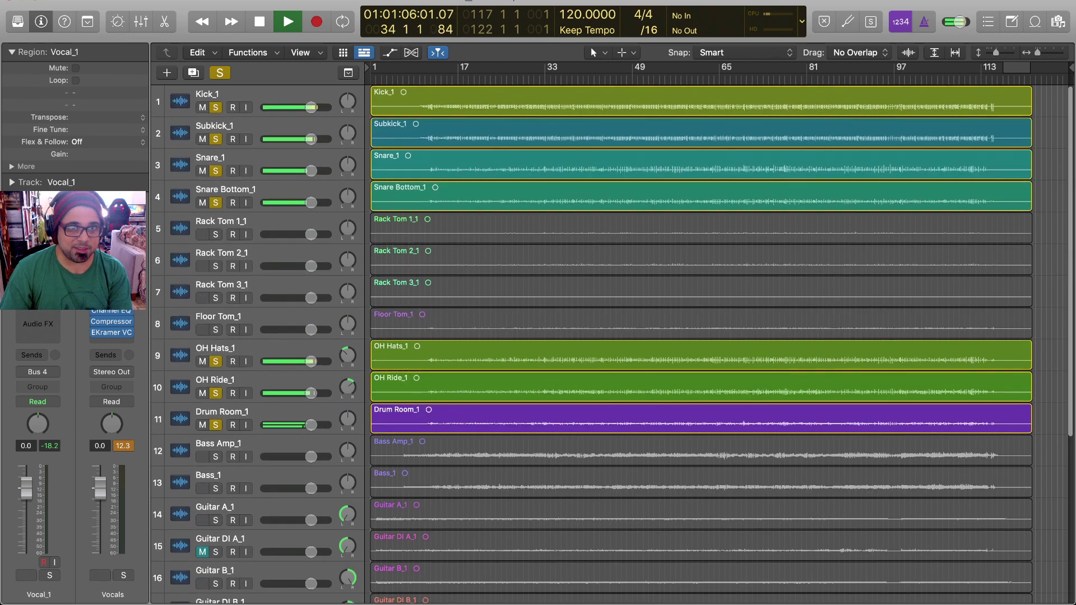
Step: Select the Kick_1 track, insert a Compressor on its Drums bus and play the soloed drums from about bar 42
{"action": "left_click", "coordinate": [672, 101]}
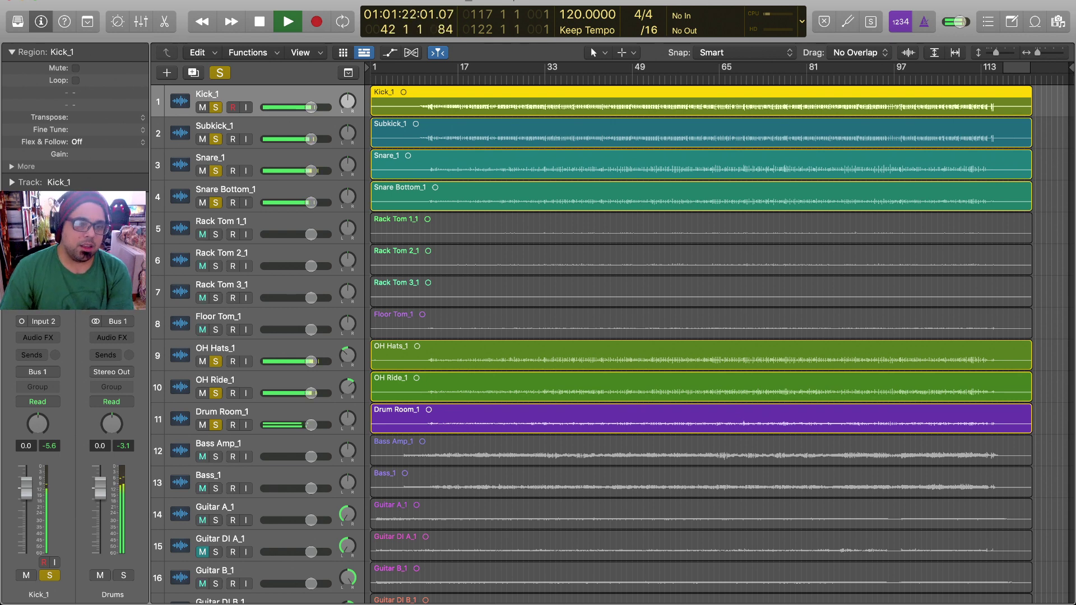
{"action": "key", "text": "space"}
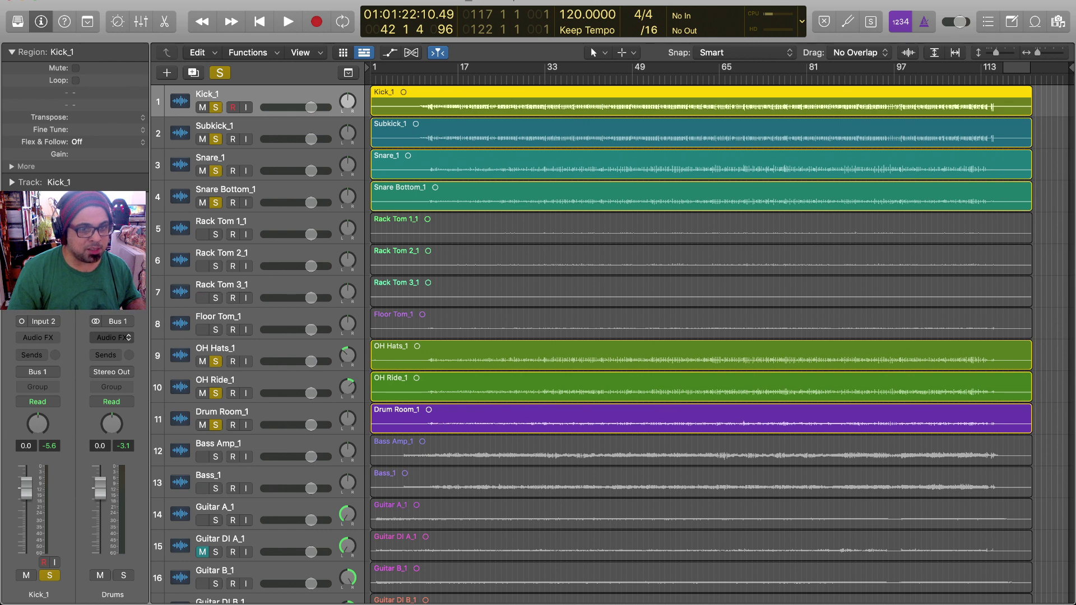
{"action": "key", "text": "space"}
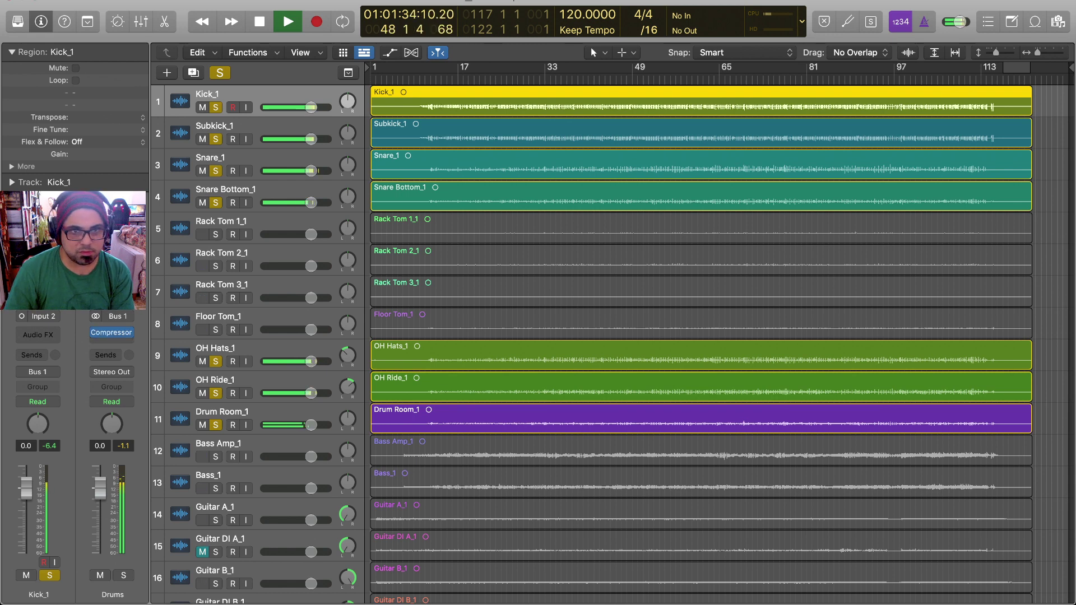
Step: Clear all solos and compare the full mix with the Drums bus Compressor bypassed and active, stopping at about bar 53
{"action": "left_click", "coordinate": [220, 73]}
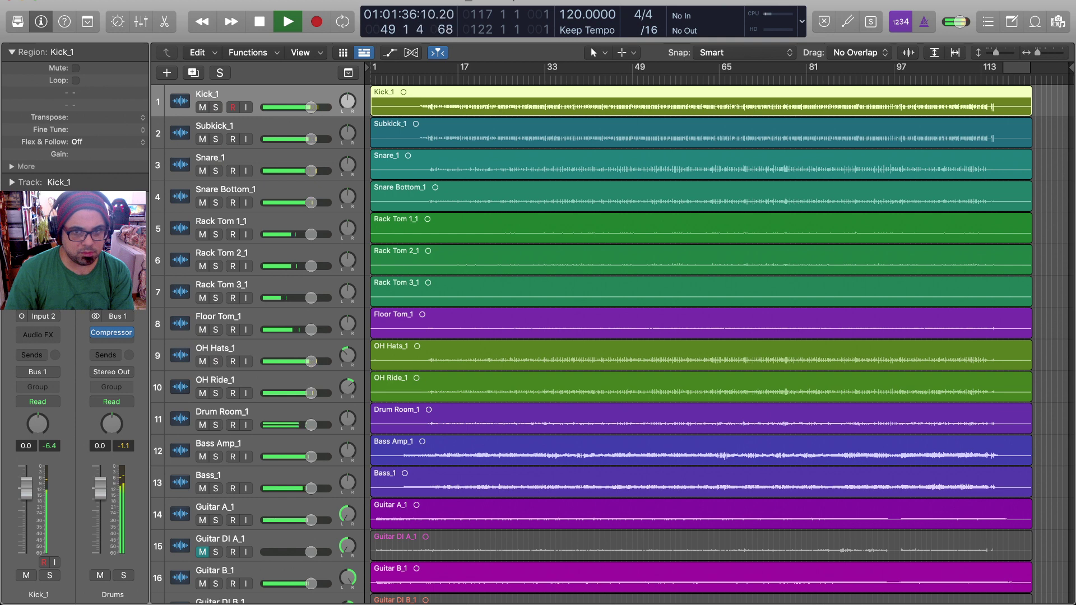
{"action": "mouse_move", "coordinate": [111, 332]}
{"action": "left_click", "coordinate": [96, 333]}
{"action": "left_click", "coordinate": [96, 332]}
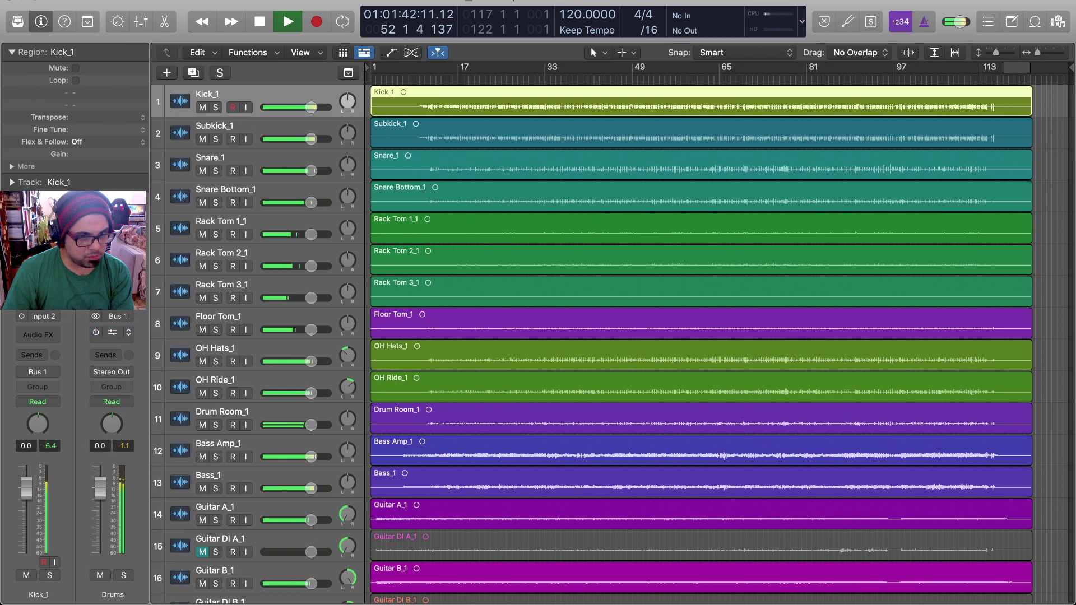
{"action": "left_click", "coordinate": [96, 332]}
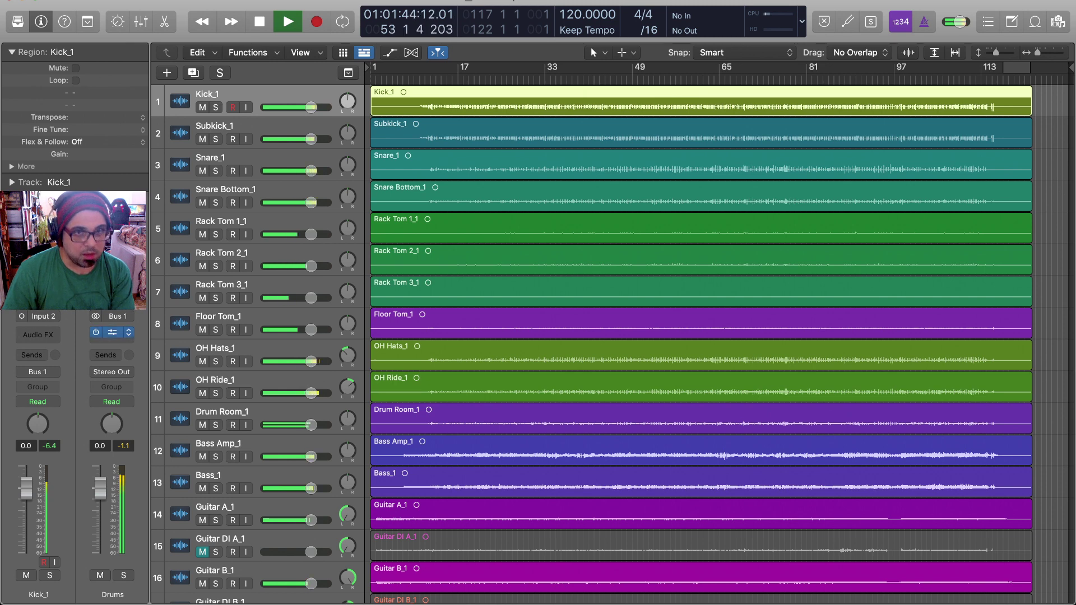
{"action": "key", "text": "space"}
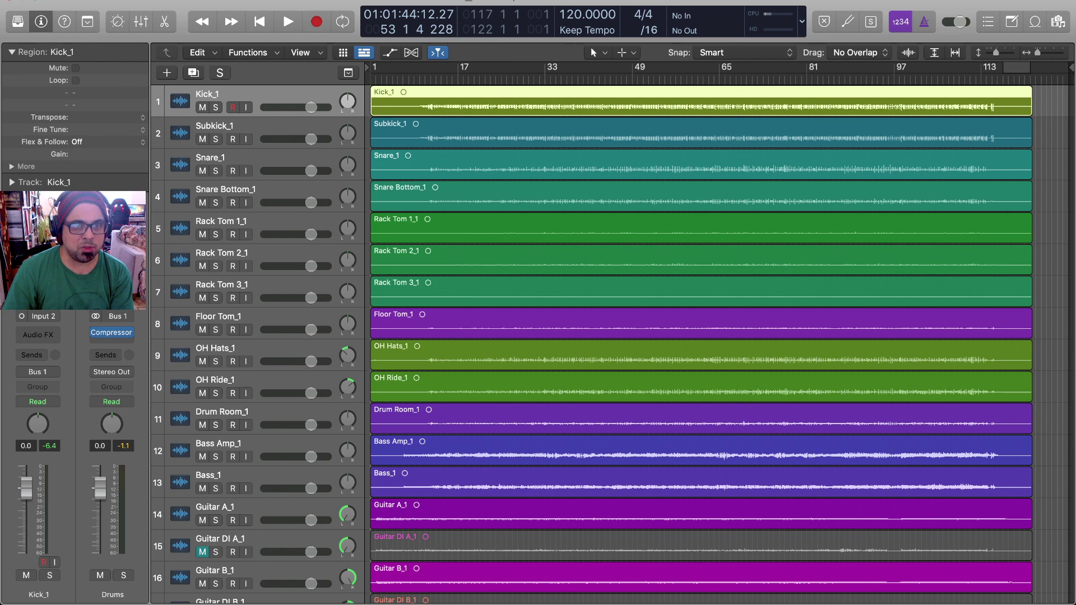
Step: Solo Kick_1 and Subkick_1, play them from about bar 53 and insert a Compressor on Kick_1
{"action": "key", "text": "s"}
{"action": "left_click", "coordinate": [215, 139]}
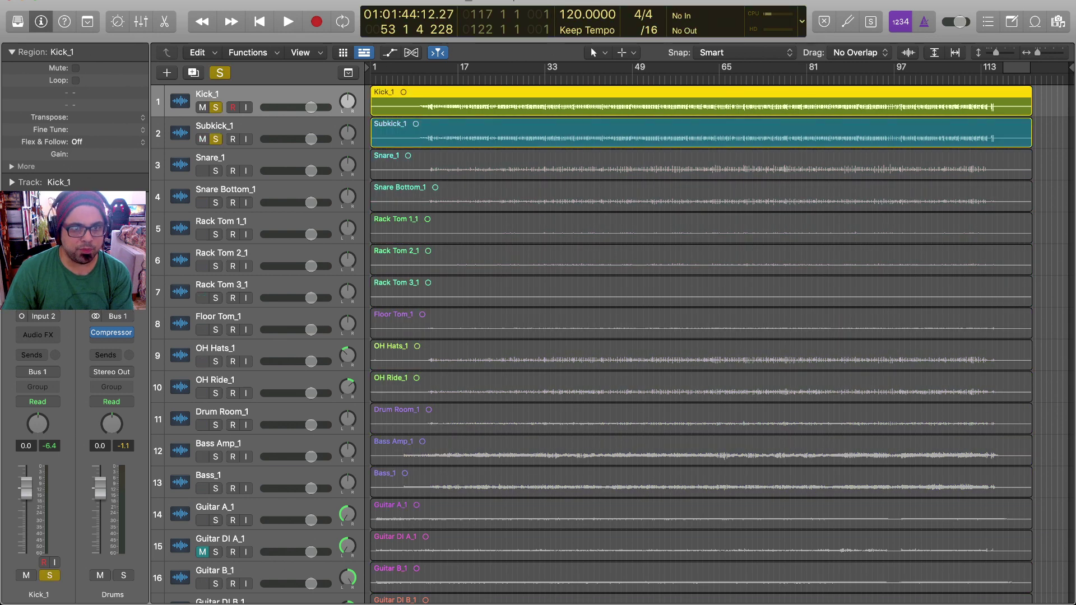
{"action": "key", "text": "space"}
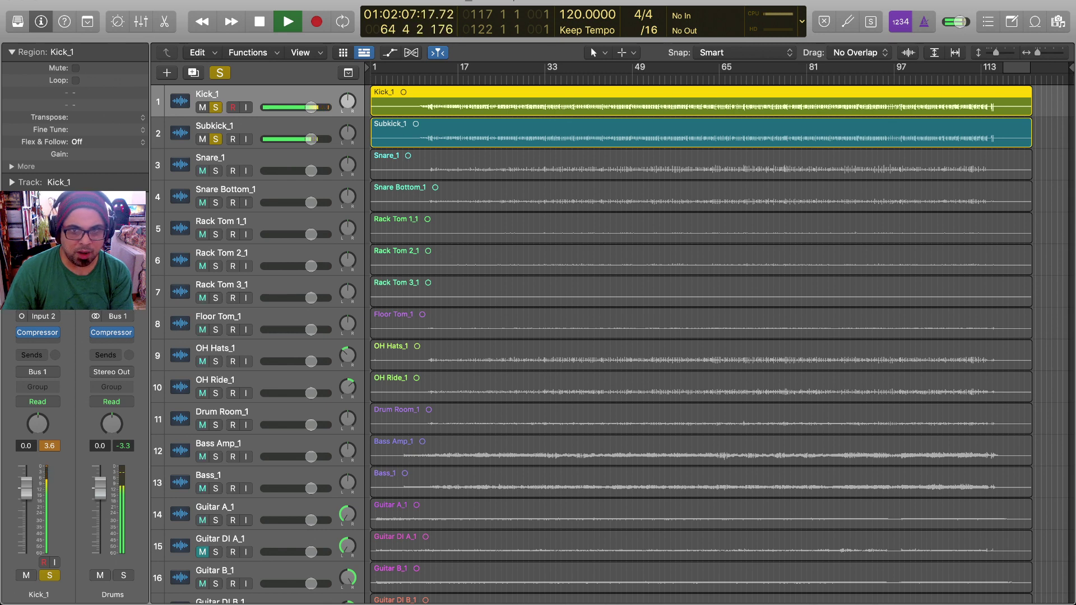
Step: Continue playing the kick tracks, check the Subkick_1 channel strip, reselect Kick_1 and bypass the Drums bus Compressor
{"action": "key", "text": "space"}
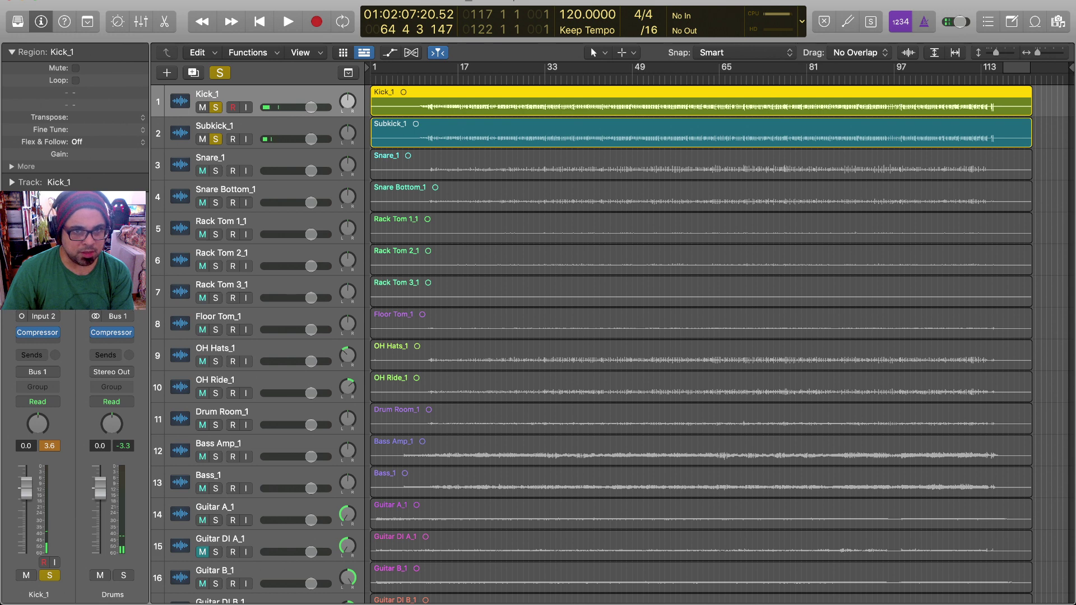
{"action": "key", "text": "space"}
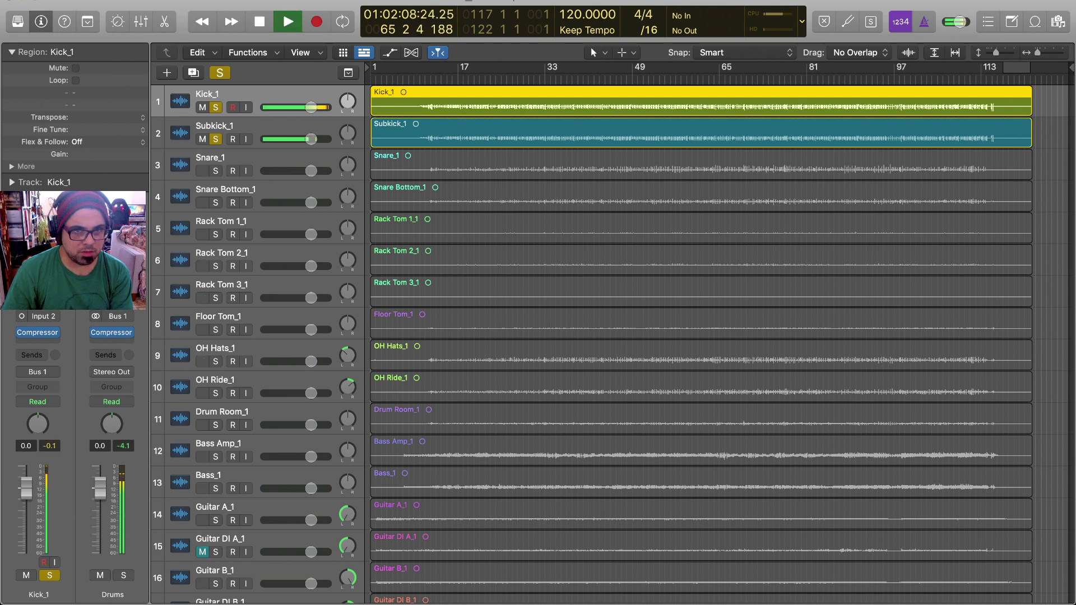
{"action": "key", "text": "Down"}
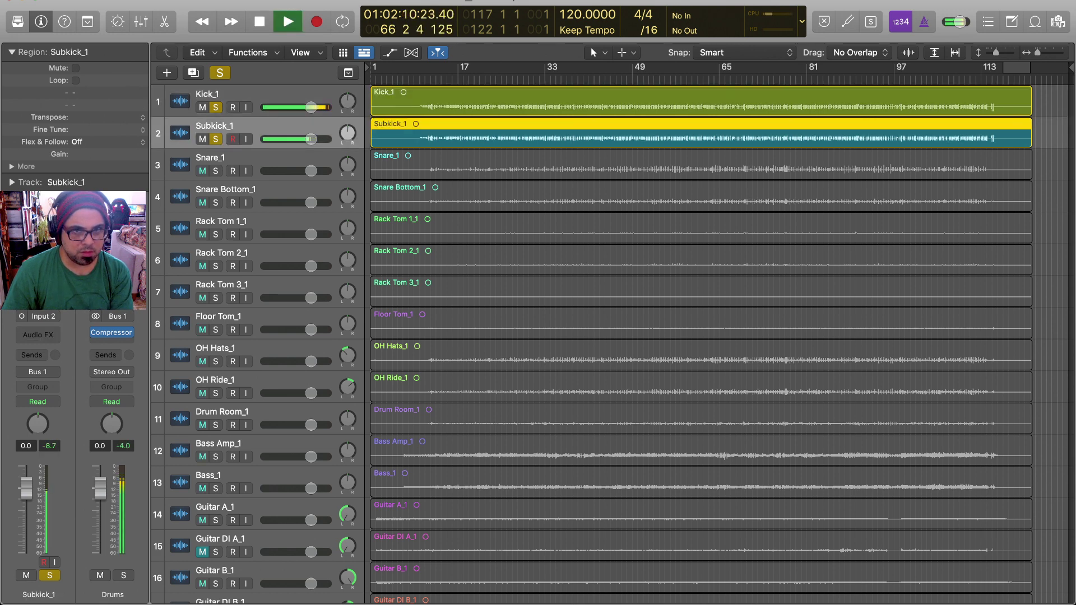
{"action": "key", "text": "Up"}
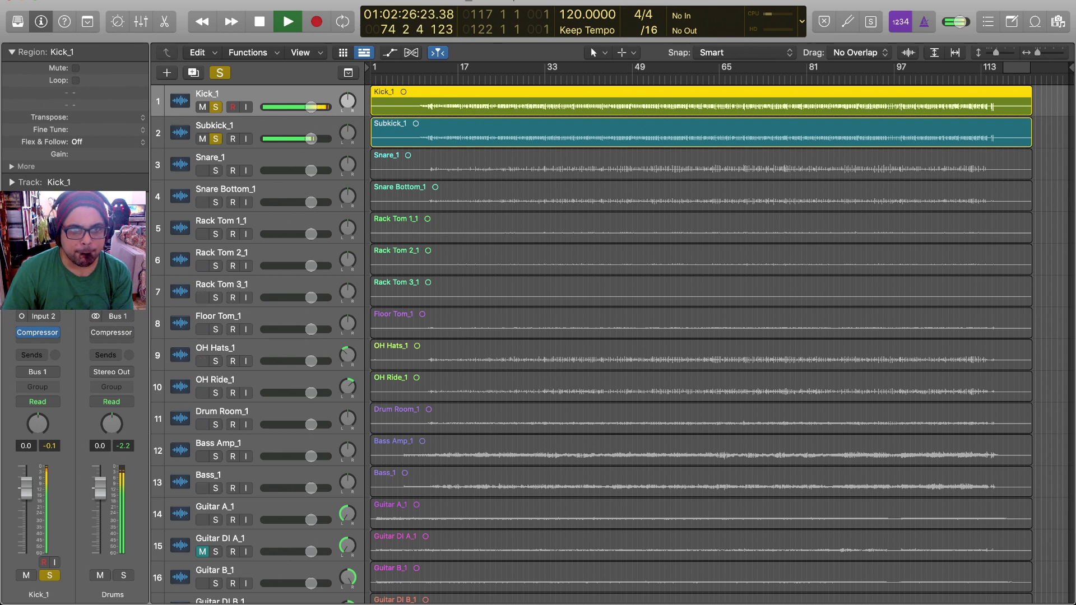
Step: Add Snare_1 and Snare Bottom_1 to the solo and insert a Compressor on each of these two tracks
{"action": "left_click", "coordinate": [216, 170]}
{"action": "left_click", "coordinate": [216, 203]}
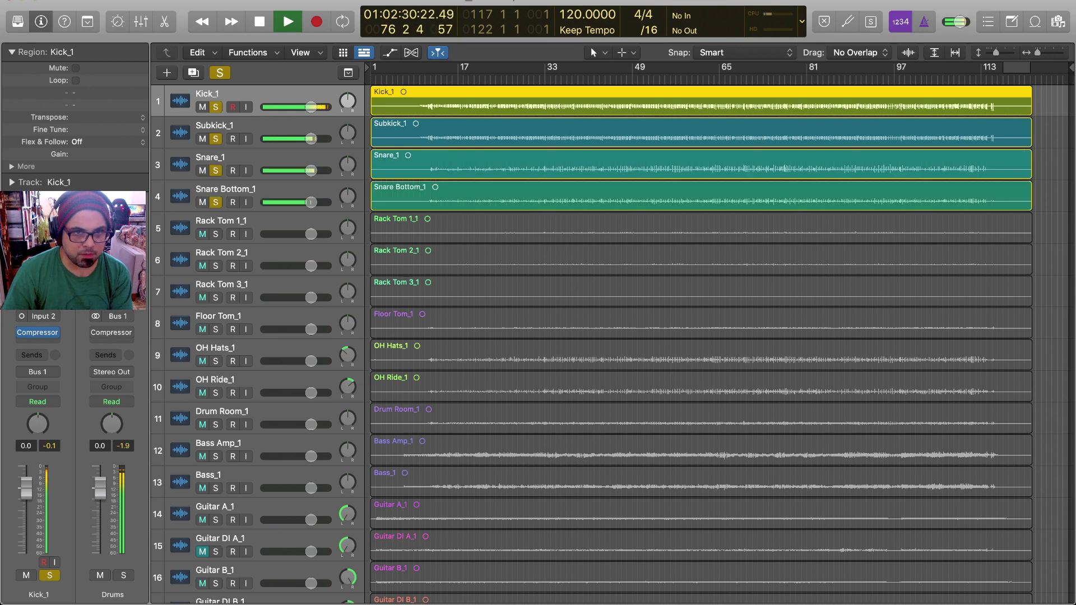
{"action": "left_click", "coordinate": [224, 158]}
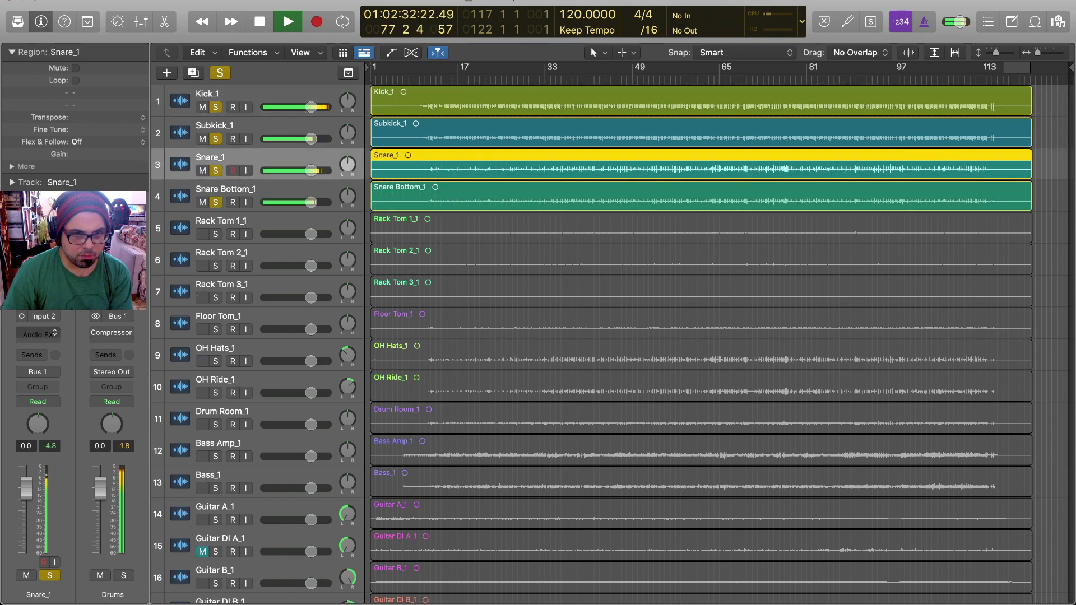
{"action": "left_click", "coordinate": [38, 335]}
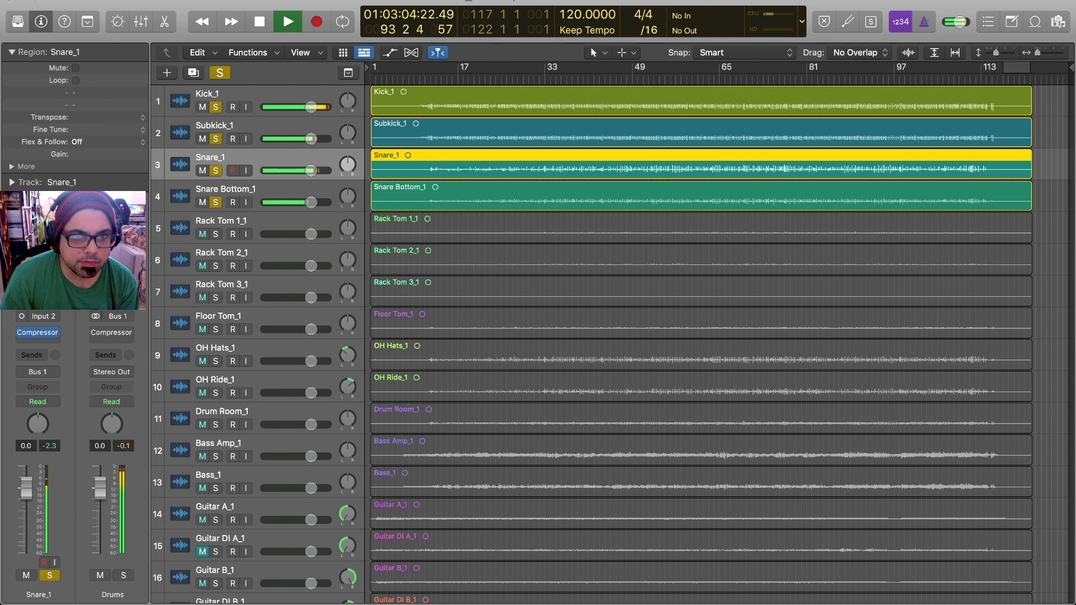
{"action": "left_click", "coordinate": [700, 196]}
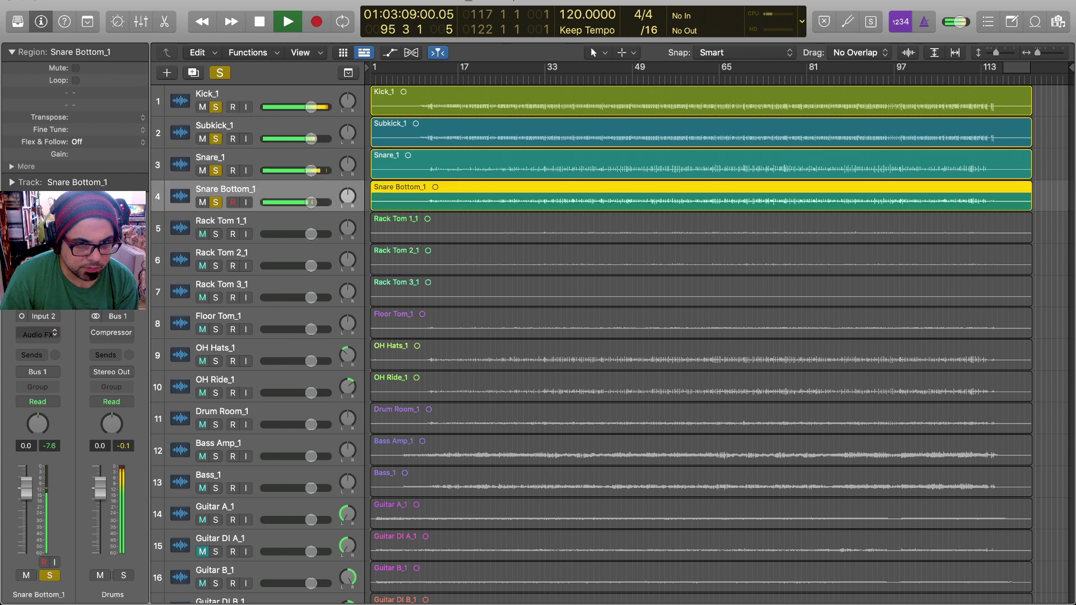
{"action": "left_click_drag", "start_coordinate": [111, 332], "coordinate": [37, 334]}
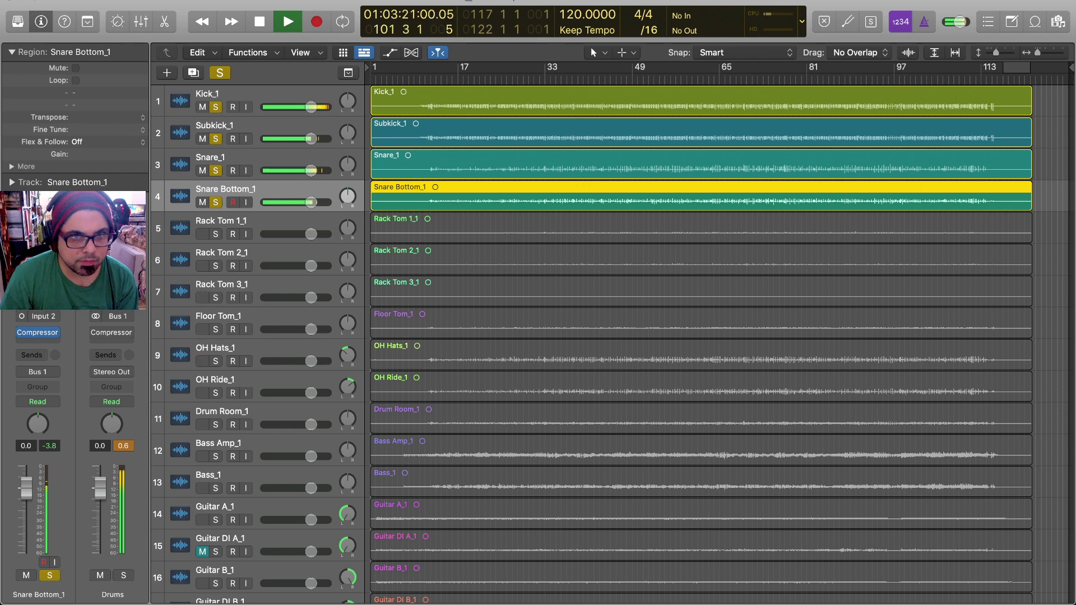
Step: Clear all solos, play the full mix up to about bar 105 and move the stopped playhead back to bar 8
{"action": "key", "text": "ctrl+alt+super+s"}
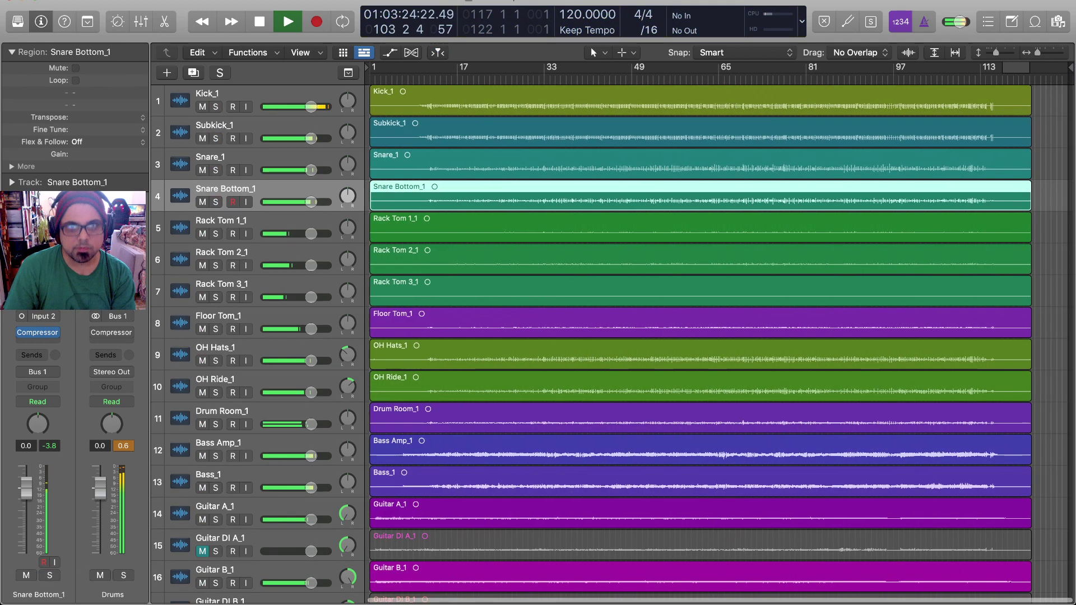
{"action": "scroll", "coordinate": [701, 336], "scroll_direction": "left", "scroll_amount": 1}
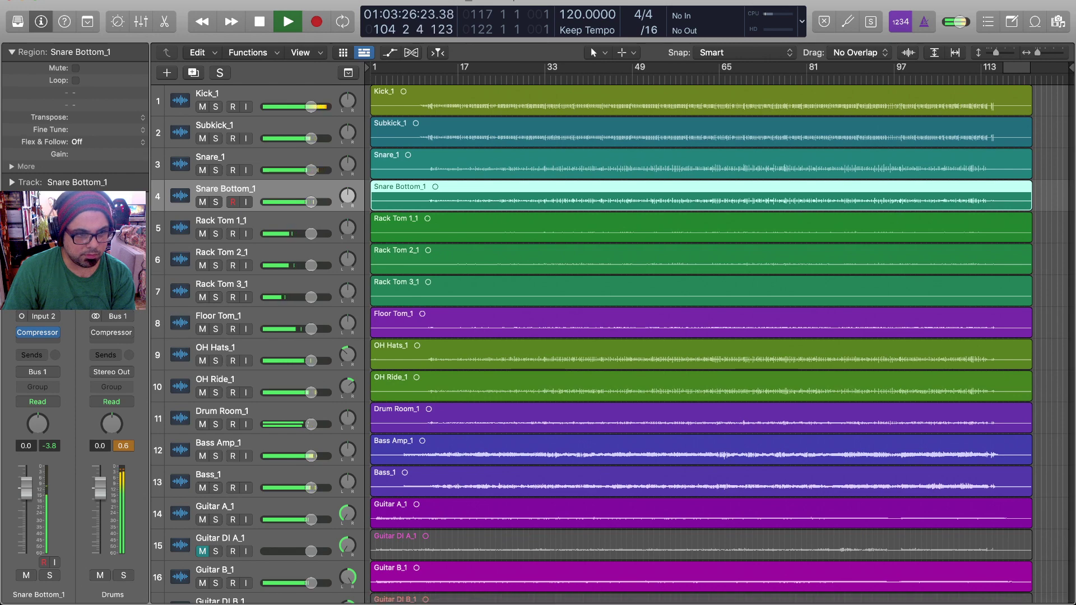
{"action": "key", "text": "space"}
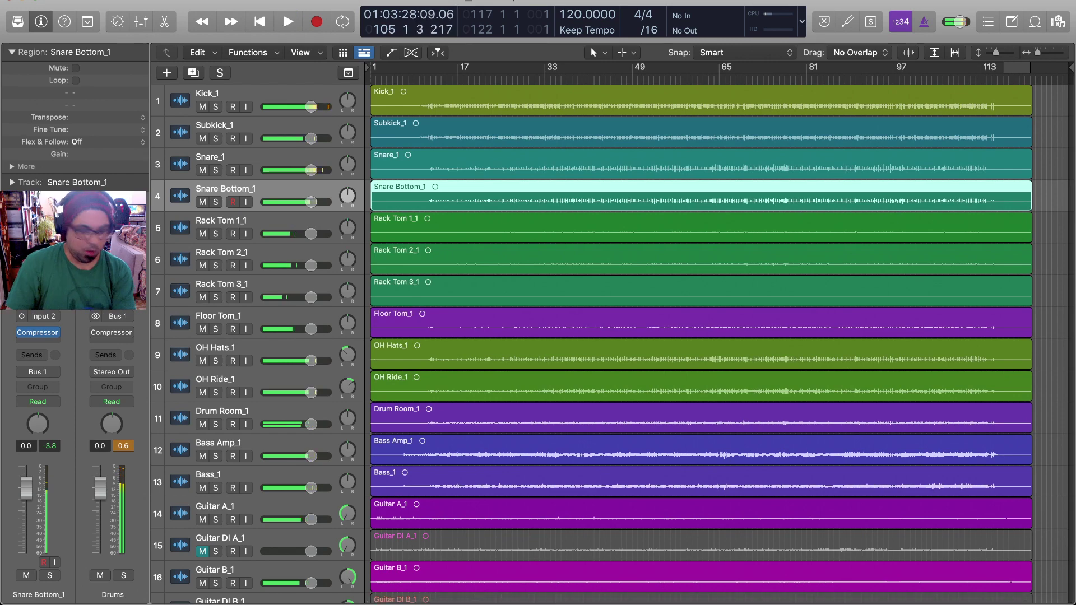
{"action": "scroll", "coordinate": [611, 342], "scroll_direction": "down", "scroll_amount": 2}
{"action": "scroll", "coordinate": [610, 341], "scroll_direction": "up", "scroll_amount": 2}
{"action": "key", "text": "Return"}
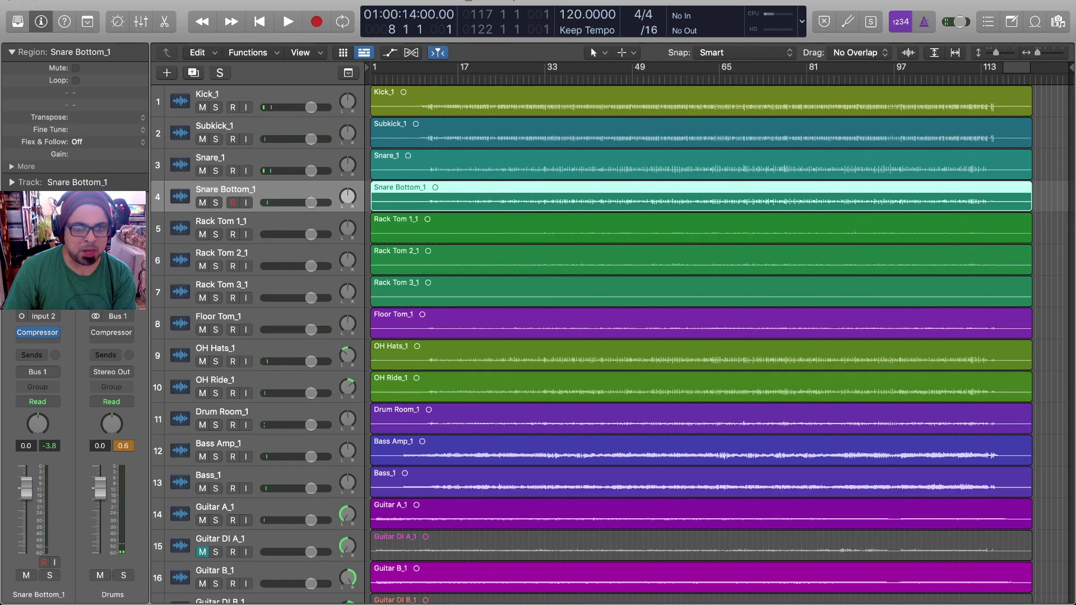
Step: Look over the track list from Kick_1 to Guitar Solo A_1 and play the full mix from bar 8
{"action": "scroll", "coordinate": [611, 341], "scroll_direction": "down", "scroll_amount": 5}
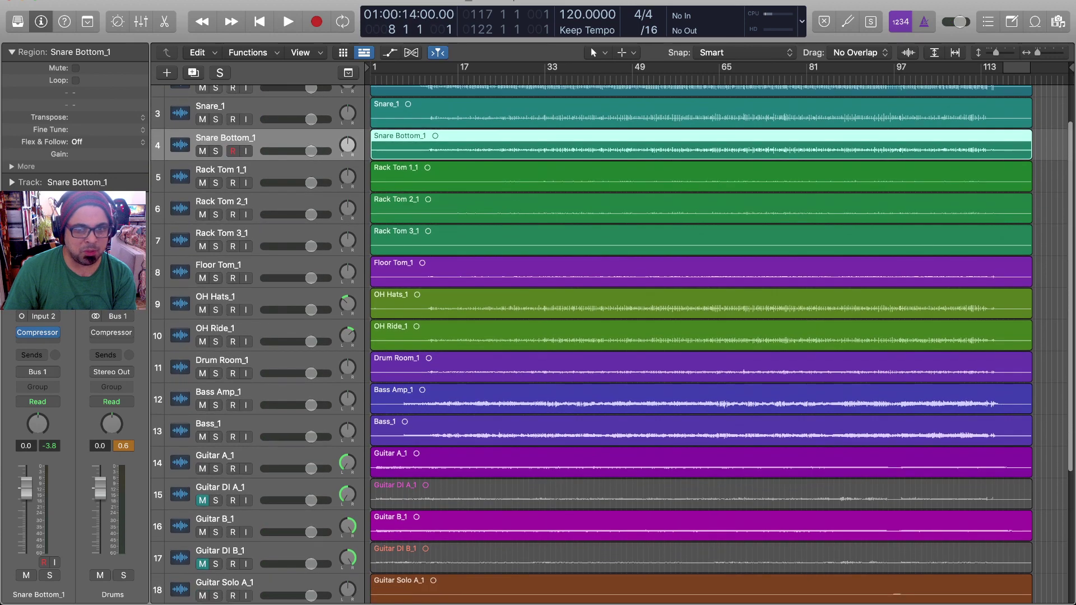
{"action": "scroll", "coordinate": [611, 342], "scroll_direction": "up", "scroll_amount": 5}
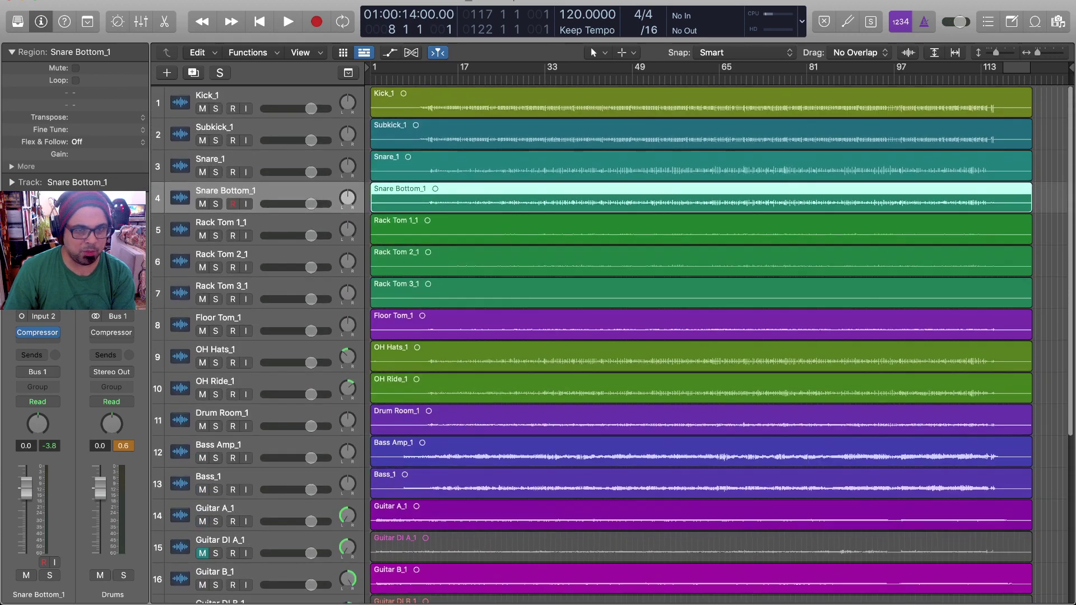
{"action": "scroll", "coordinate": [611, 342], "scroll_direction": "down", "scroll_amount": 5}
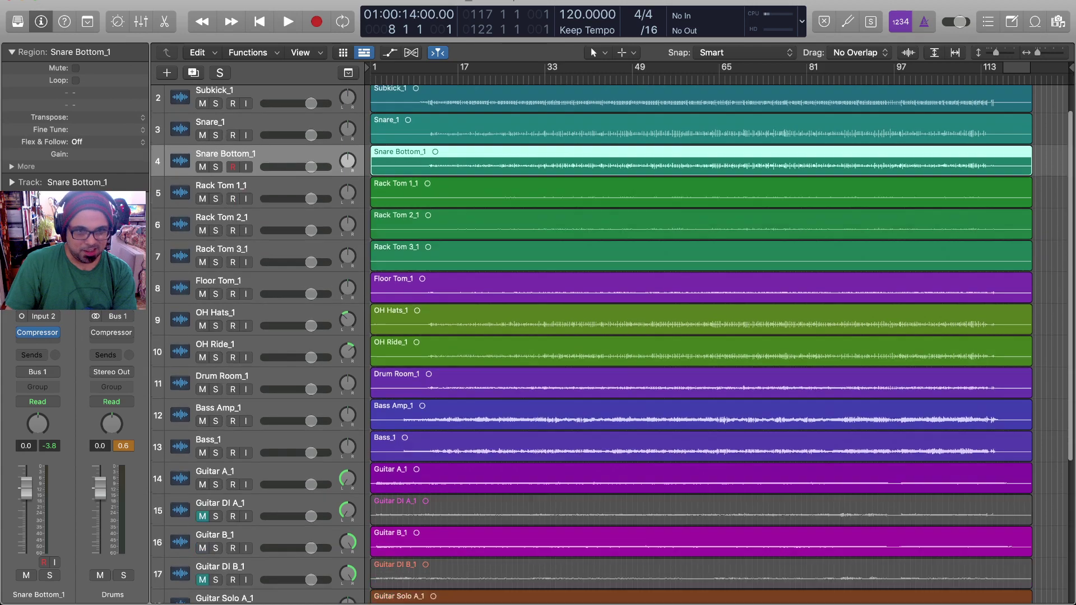
{"action": "scroll", "coordinate": [611, 342], "scroll_direction": "up", "scroll_amount": 5}
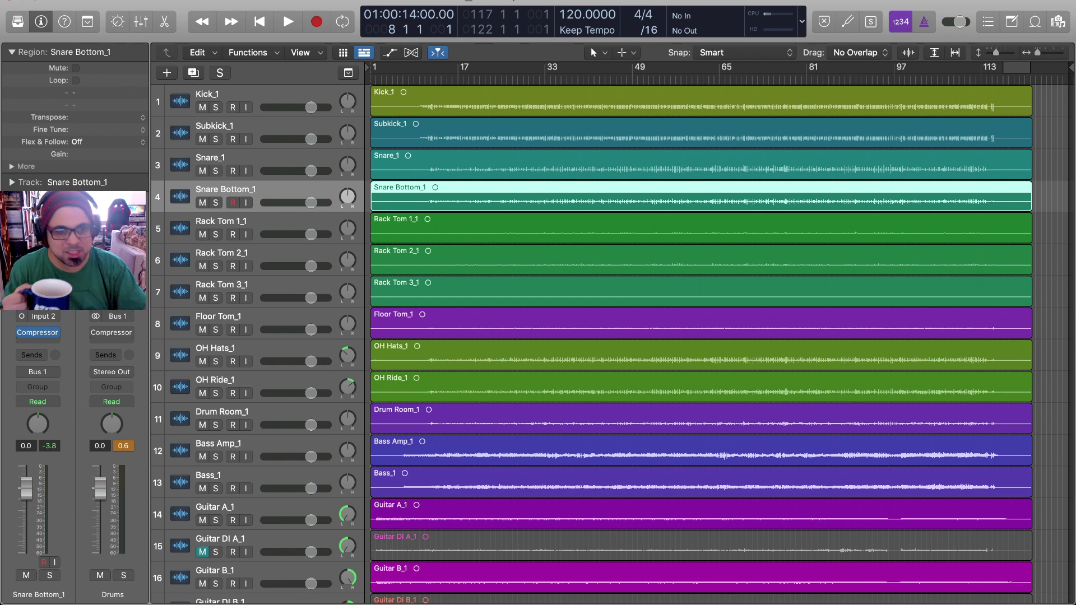
{"action": "key", "text": "space"}
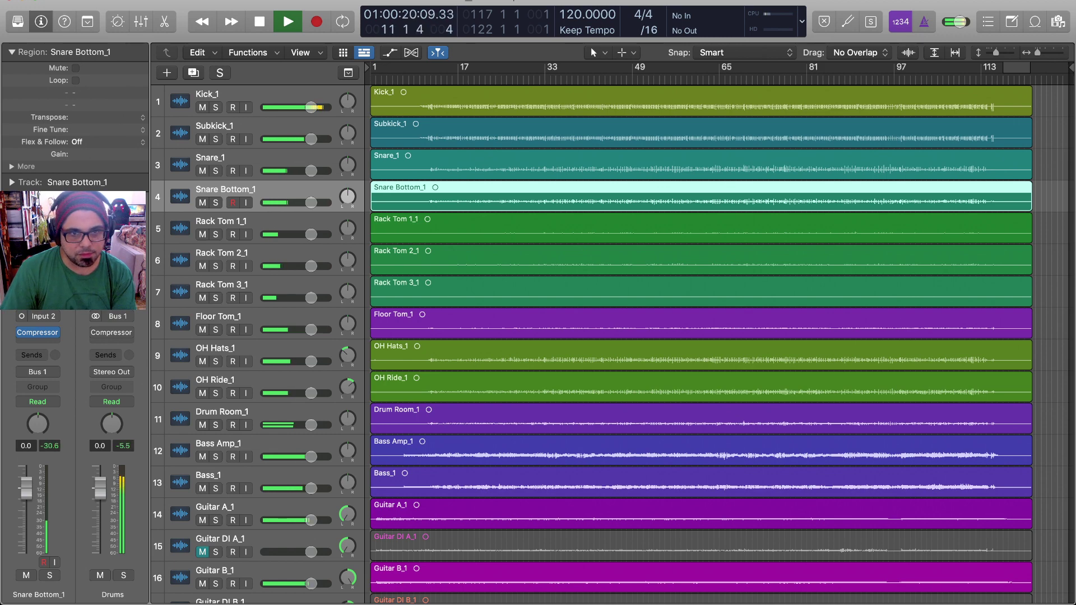
{"action": "scroll", "coordinate": [611, 342], "scroll_direction": "down", "scroll_amount": 2}
{"action": "scroll", "coordinate": [611, 342], "scroll_direction": "up", "scroll_amount": 2}
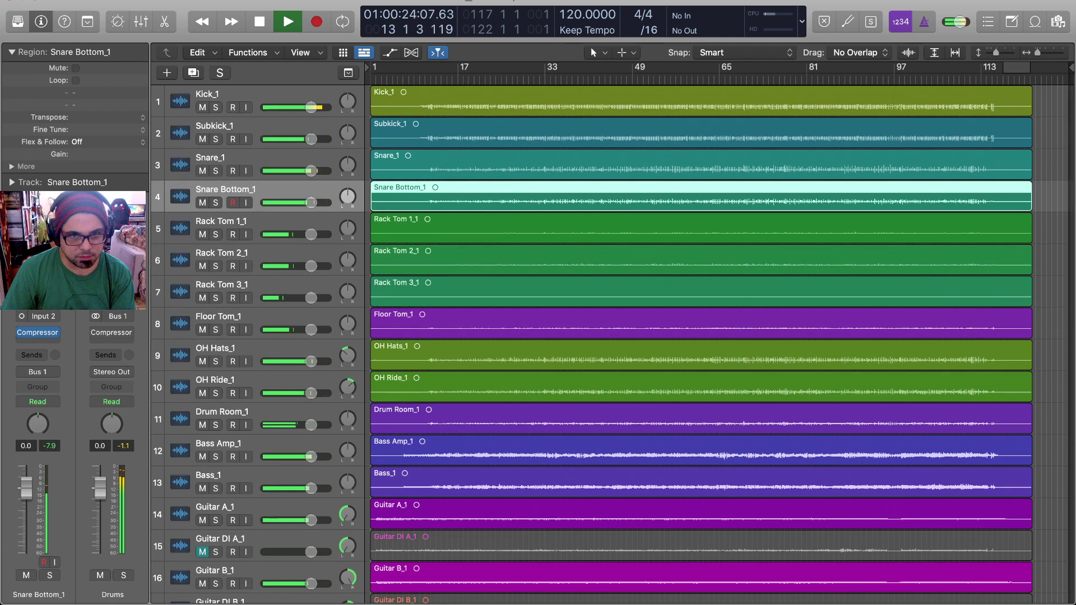
Step: Mute the four tom tracks from Rack Tom 1_1 to Floor Tom_1 while the full mix plays
{"action": "left_click_drag", "start_coordinate": [202, 235], "coordinate": [203, 329]}
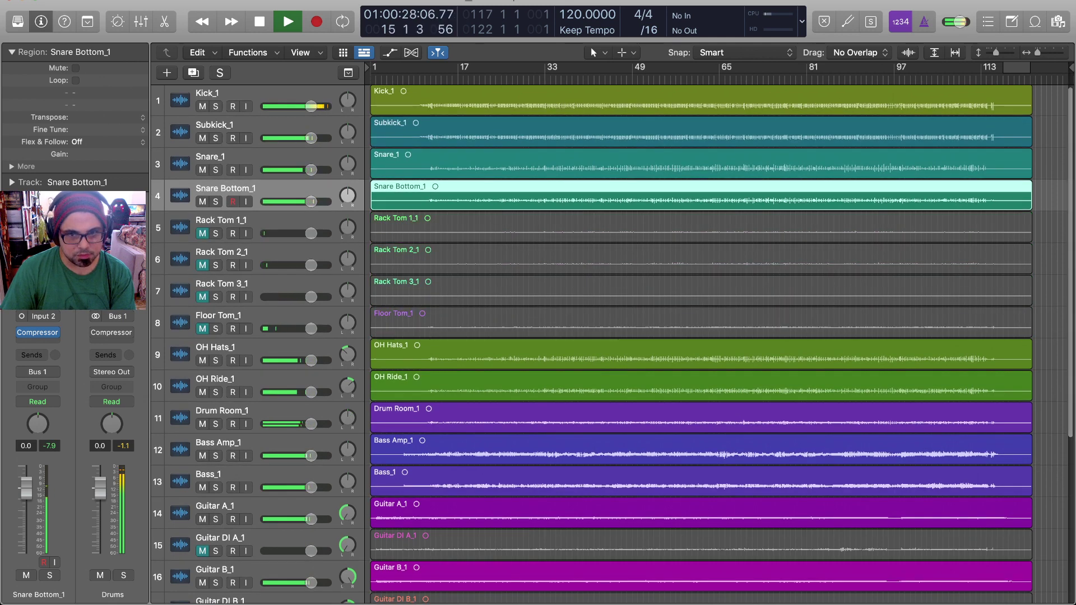
{"action": "scroll", "coordinate": [612, 344], "scroll_direction": "down", "scroll_amount": 1}
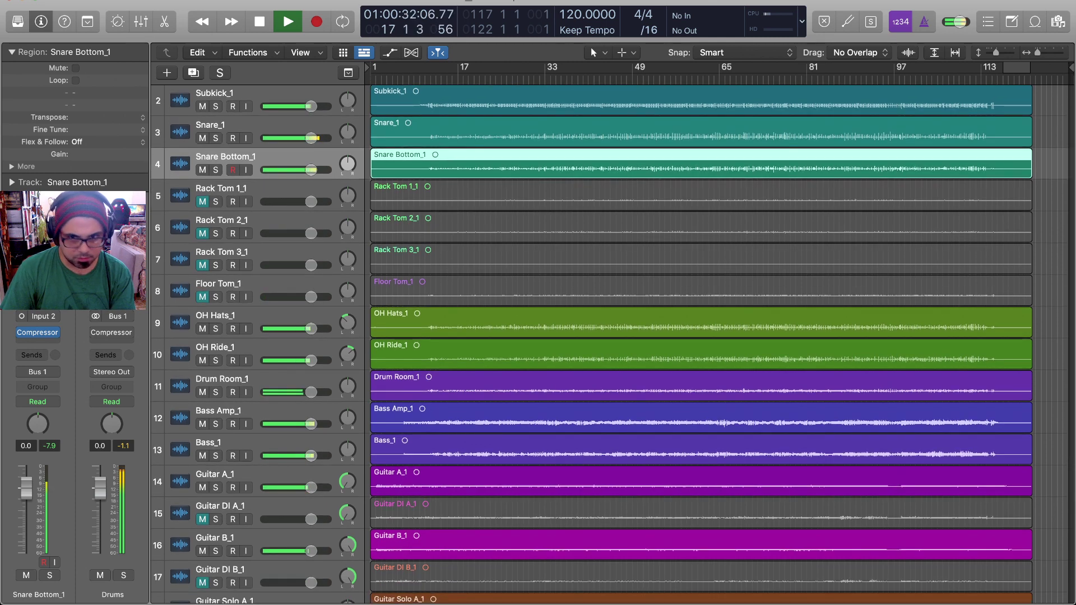
{"action": "scroll", "coordinate": [612, 344], "scroll_direction": "down", "scroll_amount": 2}
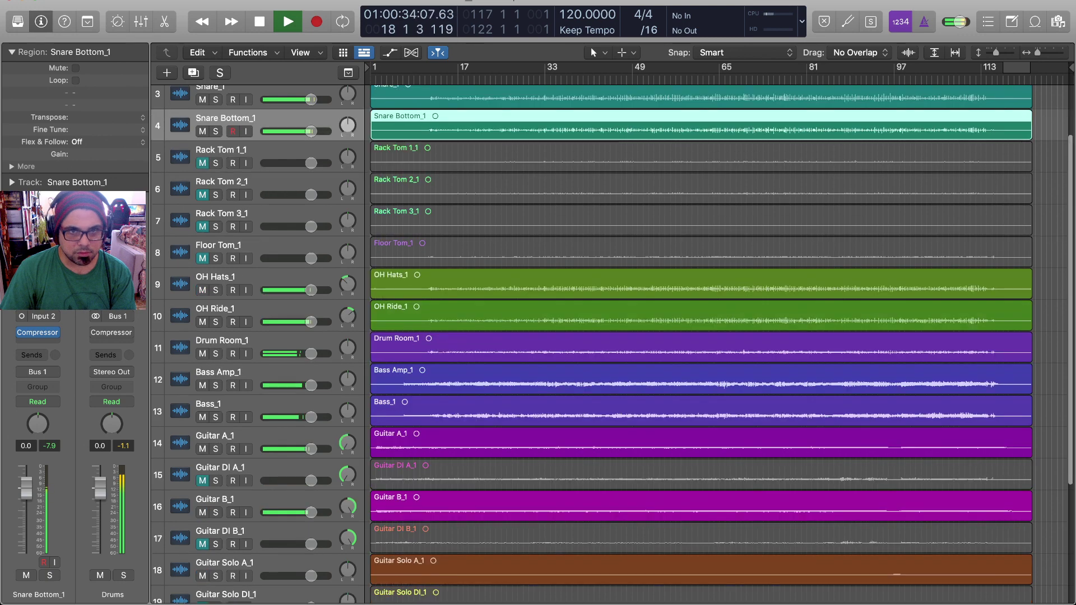
{"action": "scroll", "coordinate": [612, 344], "scroll_direction": "up", "scroll_amount": 3}
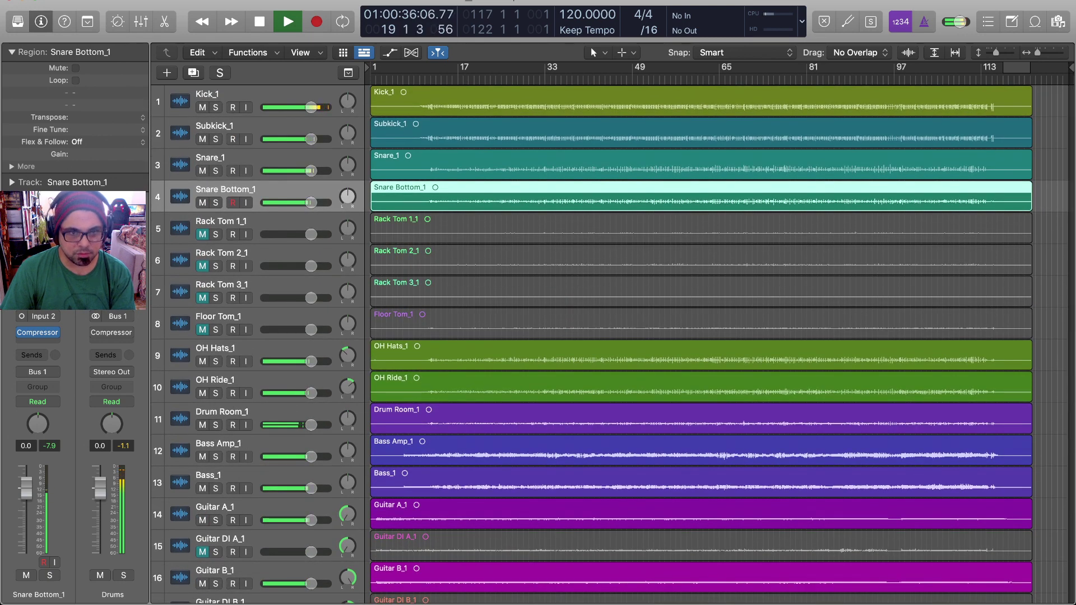
Step: Insert a Channel EQ after the Compressor on Kick_1 and solo the track
{"action": "left_click", "coordinate": [230, 95]}
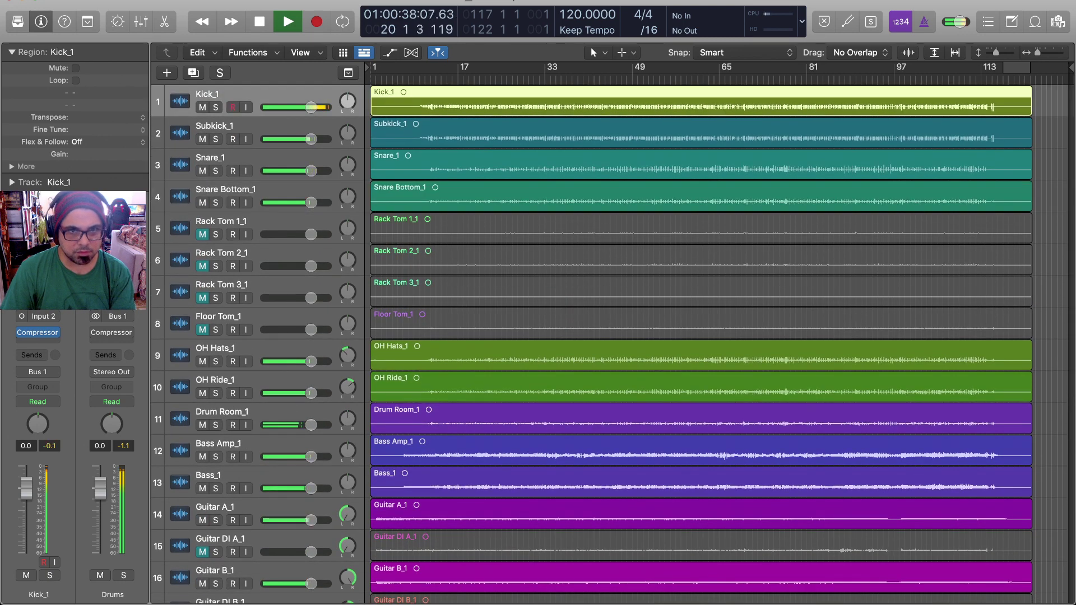
{"action": "left_click", "coordinate": [37, 332]}
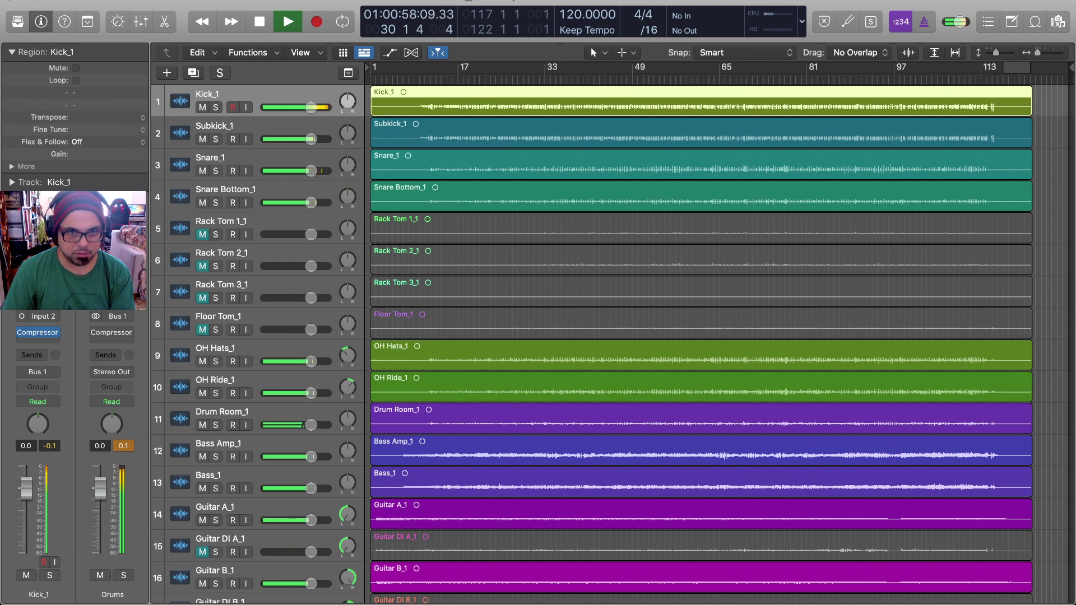
{"action": "key", "text": "s"}
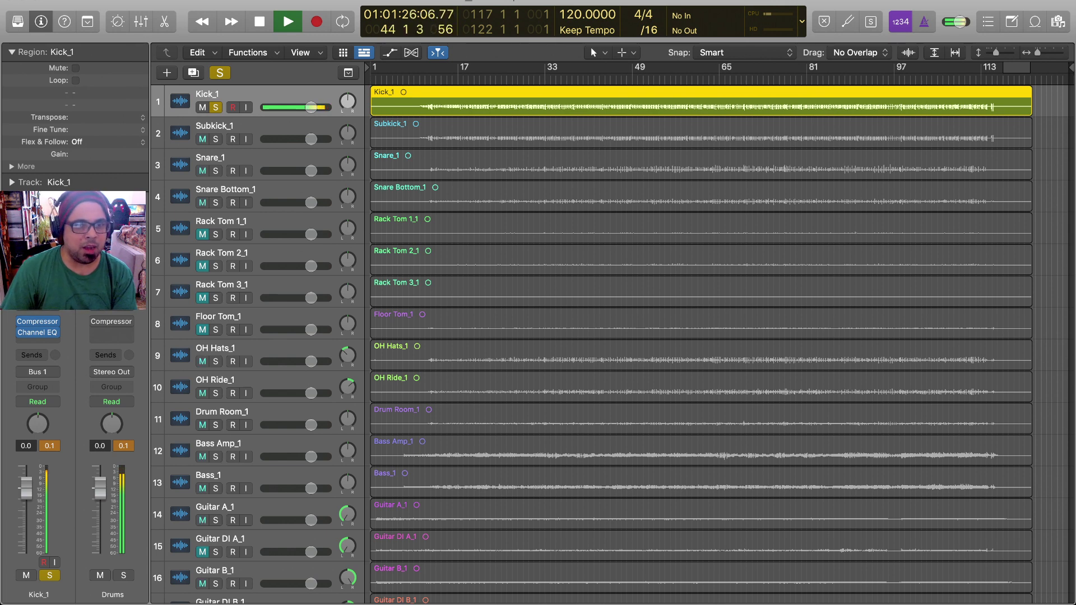
Step: Move the solo from Kick_1 to Subkick_1 and insert a Channel EQ on Subkick_1
{"action": "left_click", "coordinate": [215, 138]}
{"action": "left_click", "coordinate": [216, 108]}
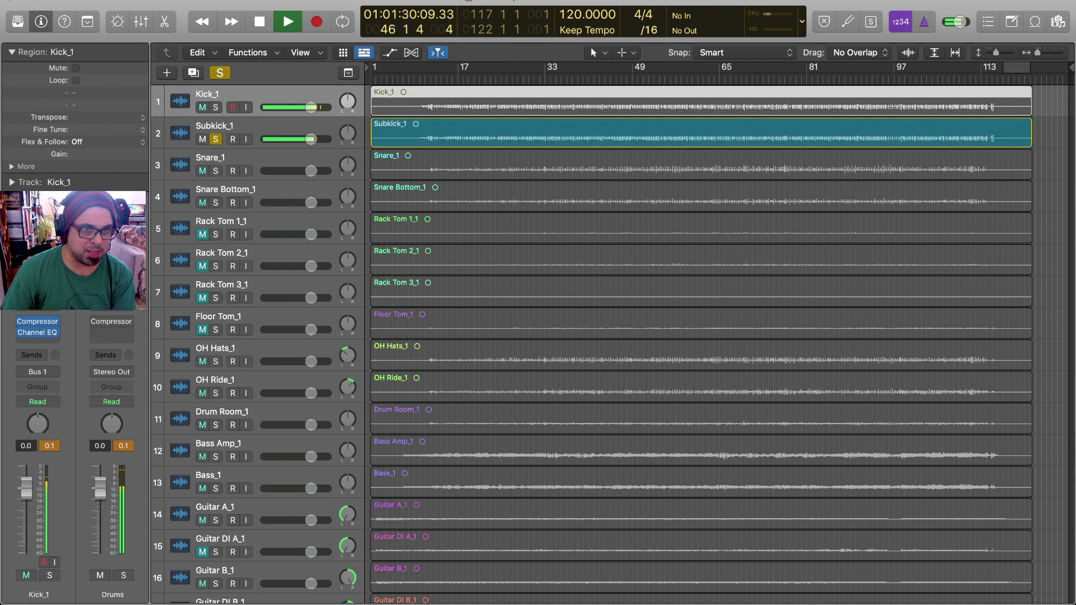
{"action": "left_click", "coordinate": [225, 127]}
{"action": "left_click", "coordinate": [37, 299]}
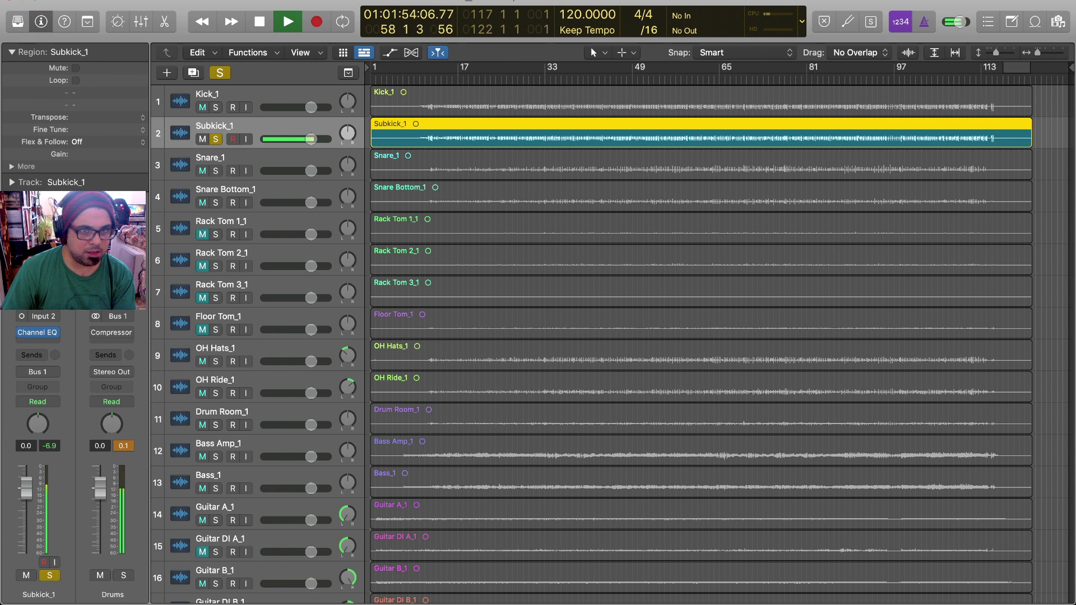
Step: Add Kick_1, Snare_1 and Snare Bottom_1 to the solo and insert a Channel EQ after the Compressor on Snare_1
{"action": "left_click", "coordinate": [215, 107]}
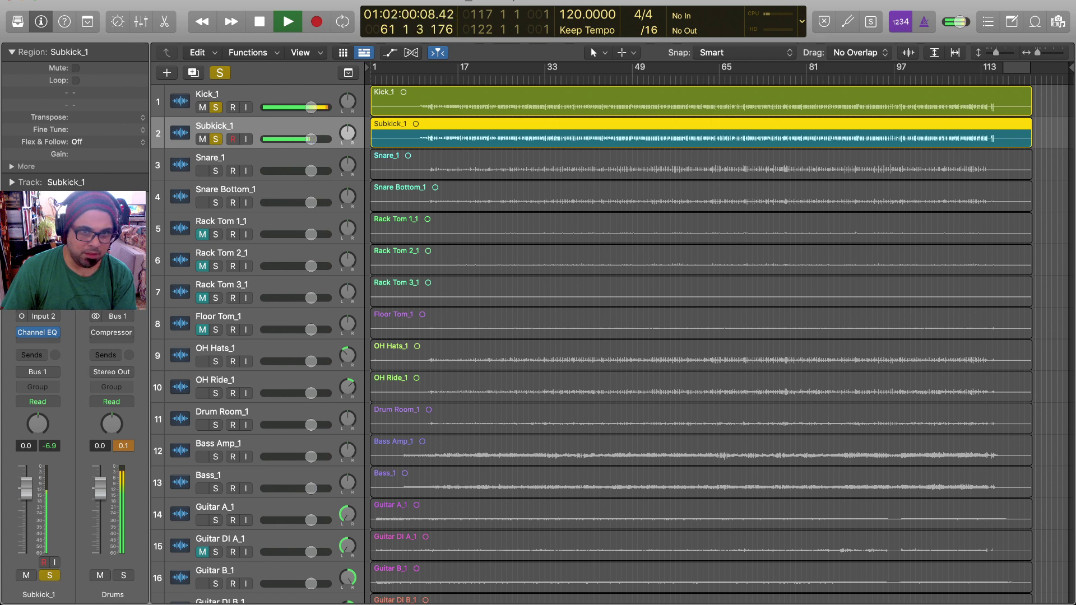
{"action": "left_click", "coordinate": [216, 171]}
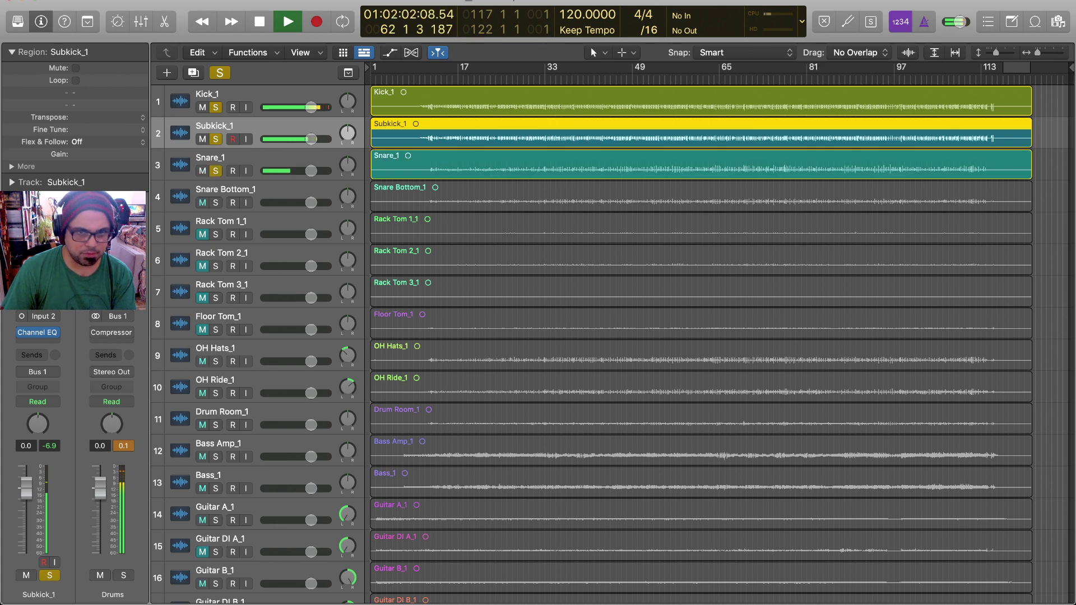
{"action": "left_click", "coordinate": [216, 203]}
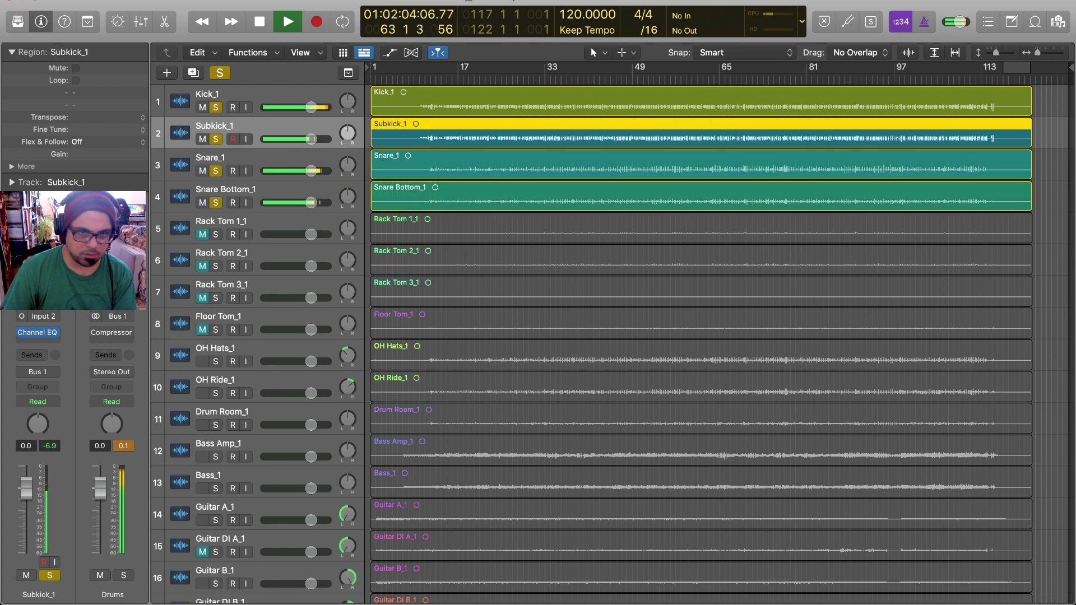
{"action": "left_click", "coordinate": [236, 158]}
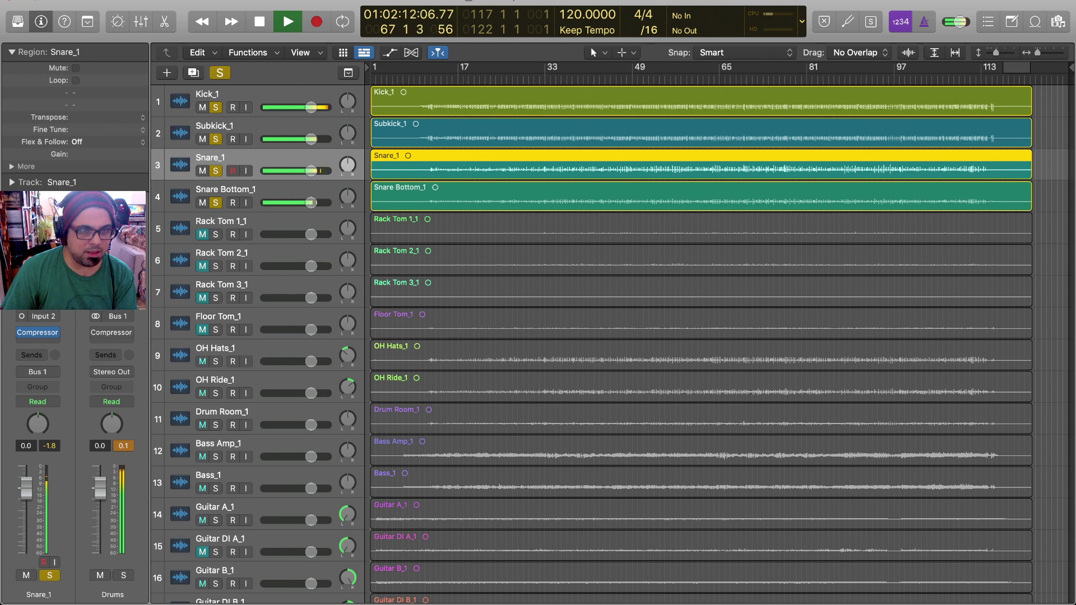
{"action": "left_click", "coordinate": [37, 297]}
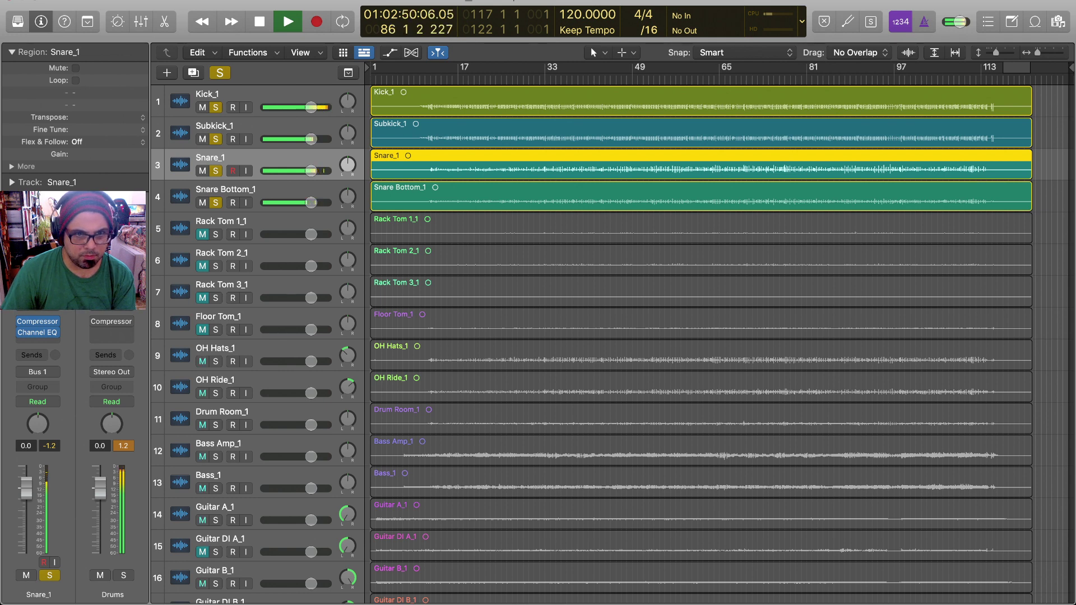
Step: Insert a Channel EQ on Snare Bottom_1, compare it with Snare_1 in solo and clear the snare solos
{"action": "left_click", "coordinate": [225, 189]}
{"action": "left_click", "coordinate": [38, 299]}
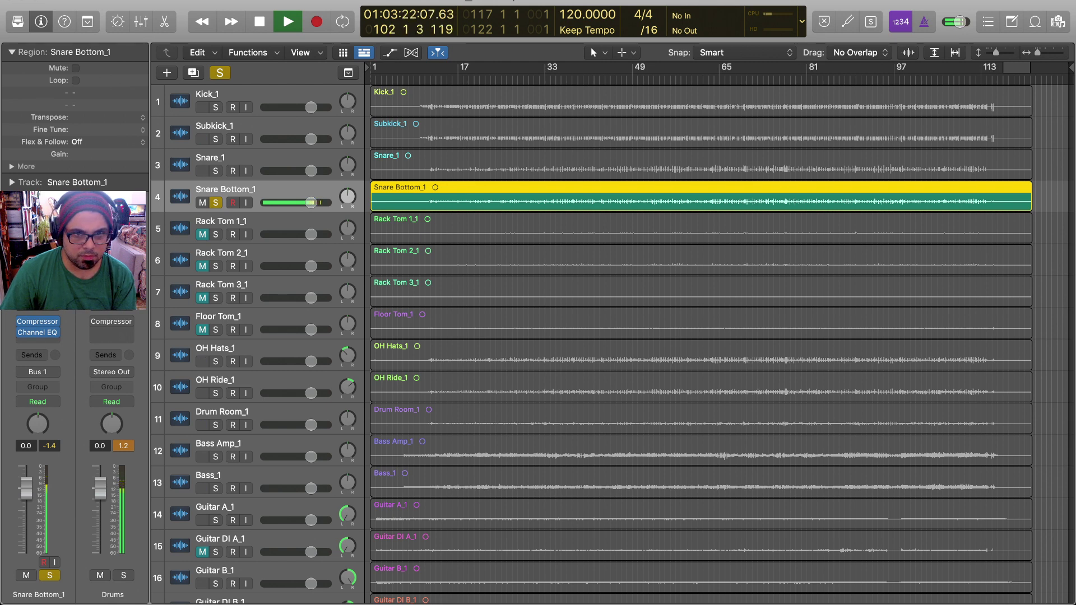
{"action": "left_click", "coordinate": [215, 170]}
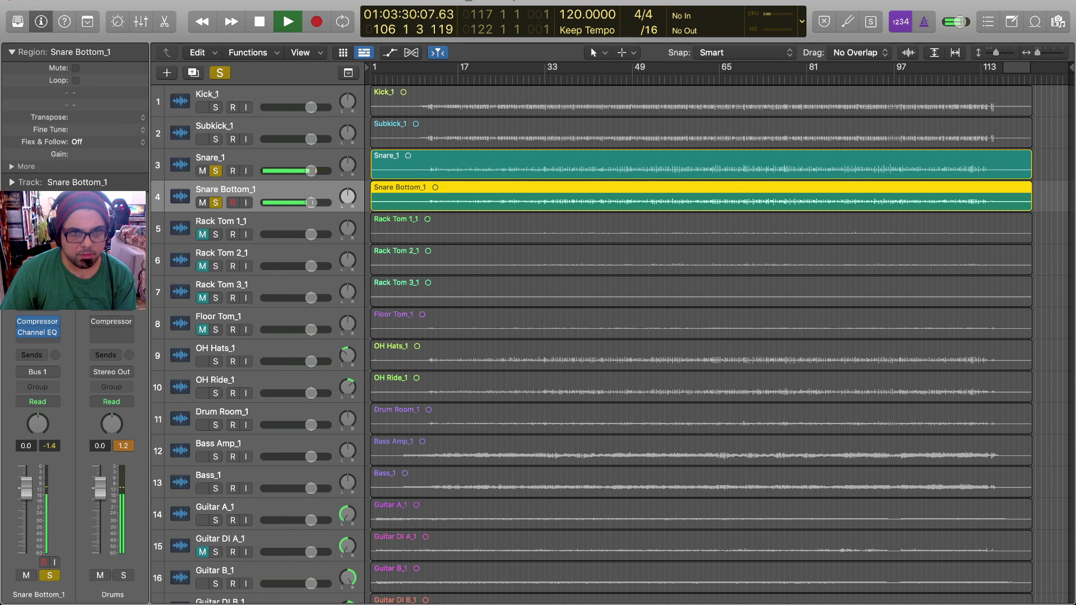
{"action": "left_click", "coordinate": [216, 171]}
{"action": "left_click", "coordinate": [216, 202]}
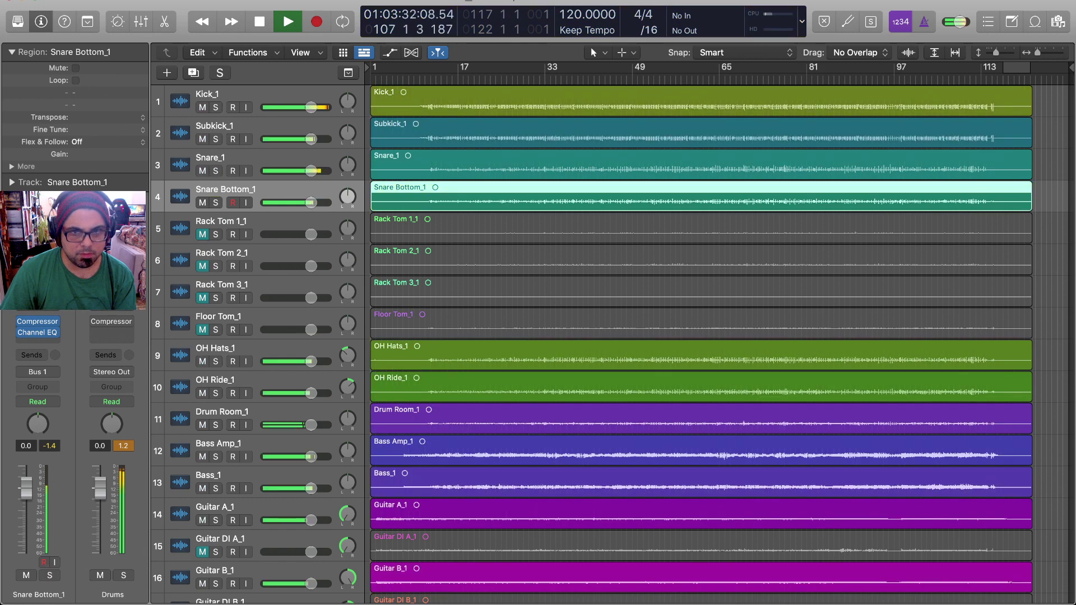
Step: Look over the tracks down to Vocal_1 and check the bus and VCA channel strips in the mixer
{"action": "scroll", "coordinate": [215, 203], "scroll_direction": "down", "scroll_amount": 2}
{"action": "scroll", "coordinate": [538, 336], "scroll_direction": "down", "scroll_amount": 10}
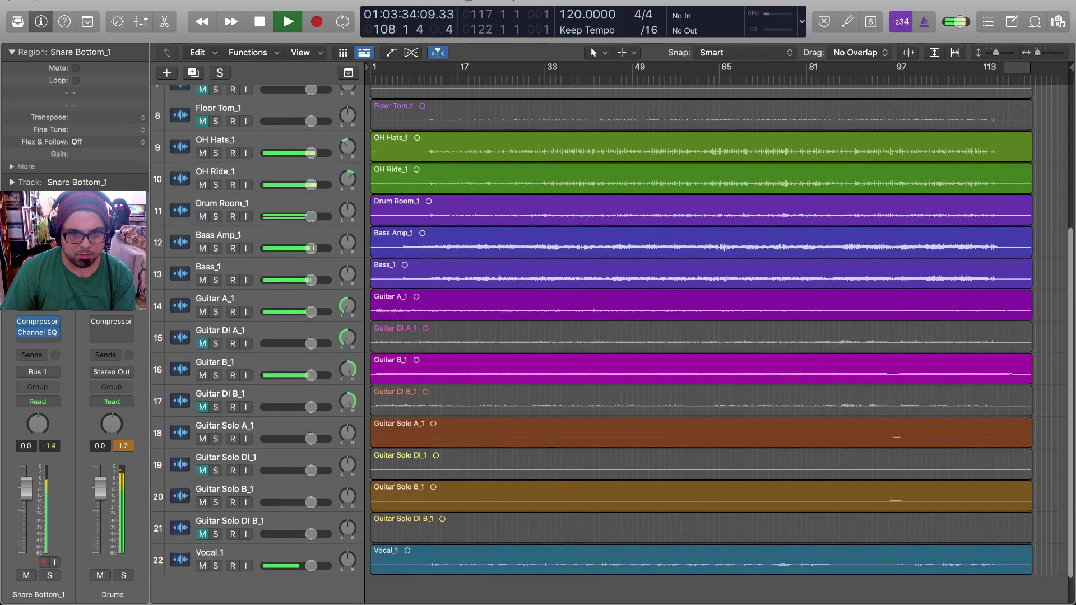
{"action": "key", "text": "x"}
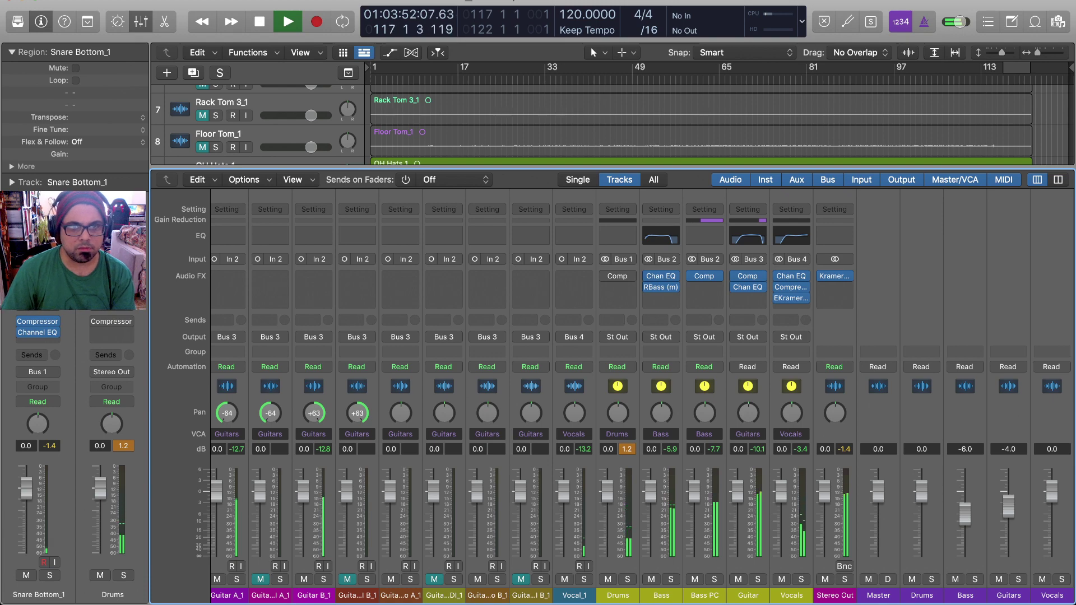
{"action": "key", "text": "x"}
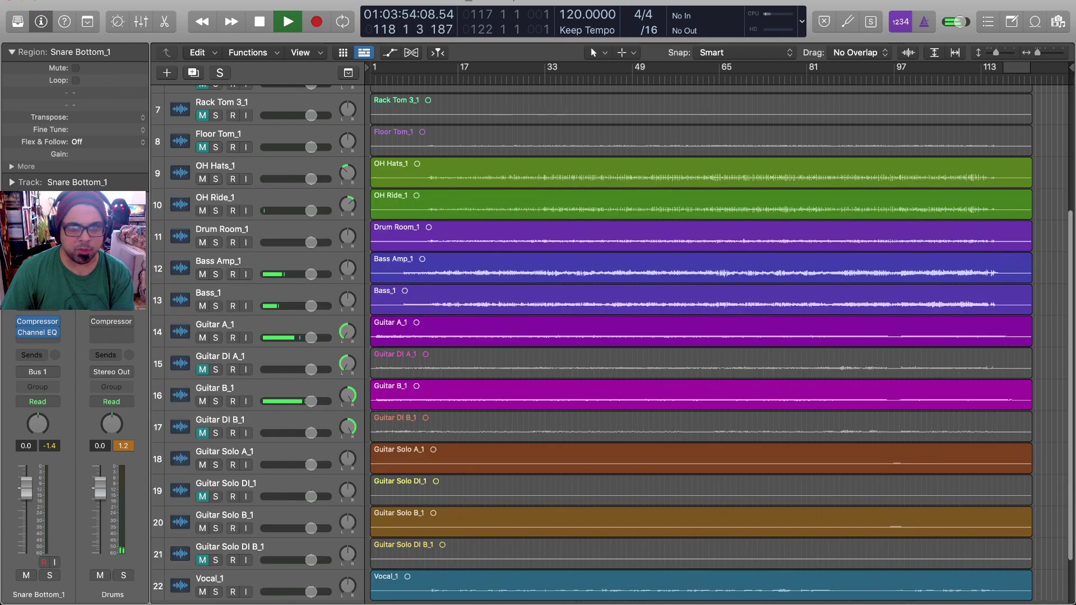
{"action": "scroll", "coordinate": [611, 336], "scroll_direction": "up", "scroll_amount": 8}
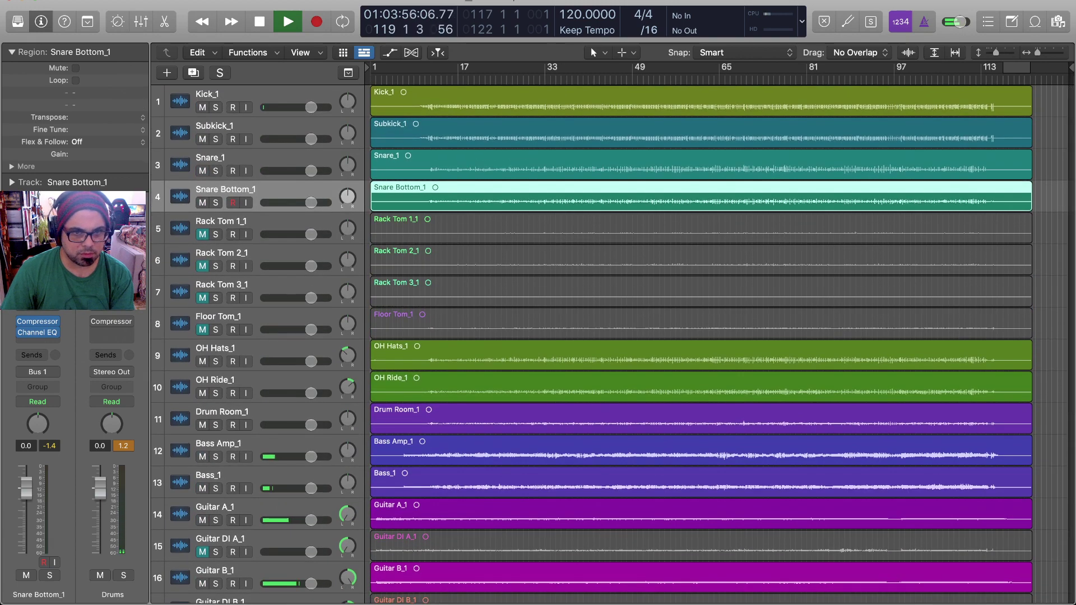
Step: Unmute the four tom tracks, restart playback near bar 8 and solo the toms
{"action": "left_click_drag", "start_coordinate": [203, 234], "coordinate": [202, 329]}
{"action": "key", "text": "space"}
{"action": "key", "text": "space"}
{"action": "left_click", "coordinate": [414, 79]}
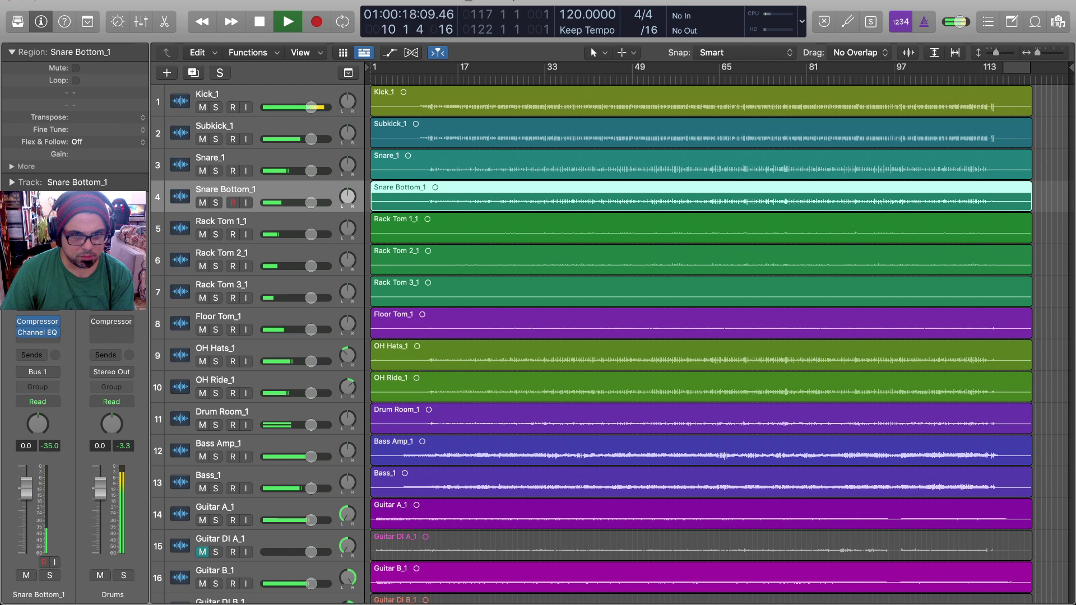
{"action": "left_click_drag", "start_coordinate": [215, 234], "coordinate": [215, 330]}
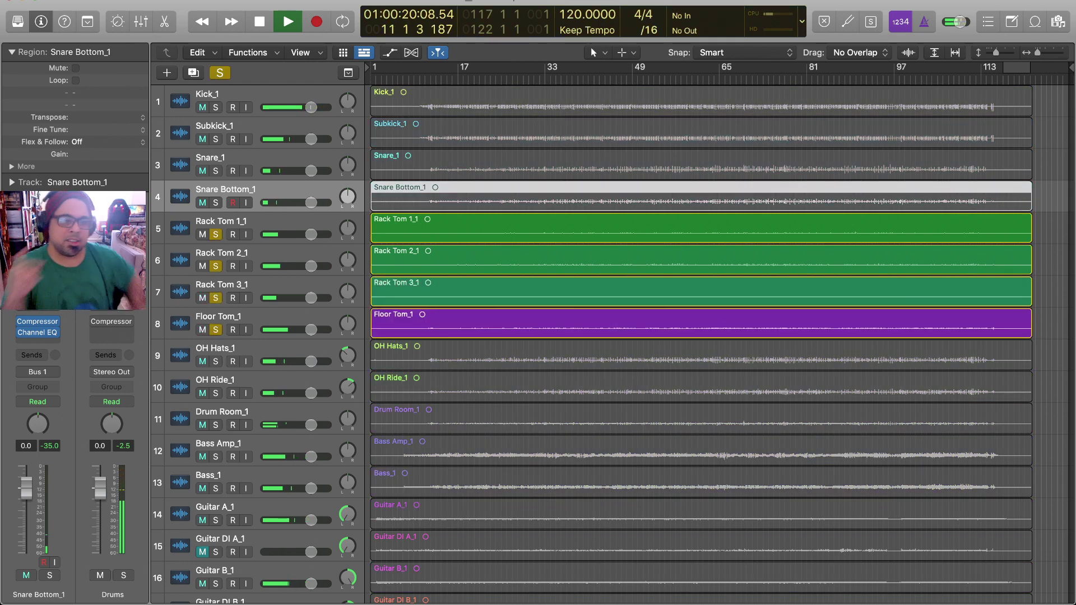
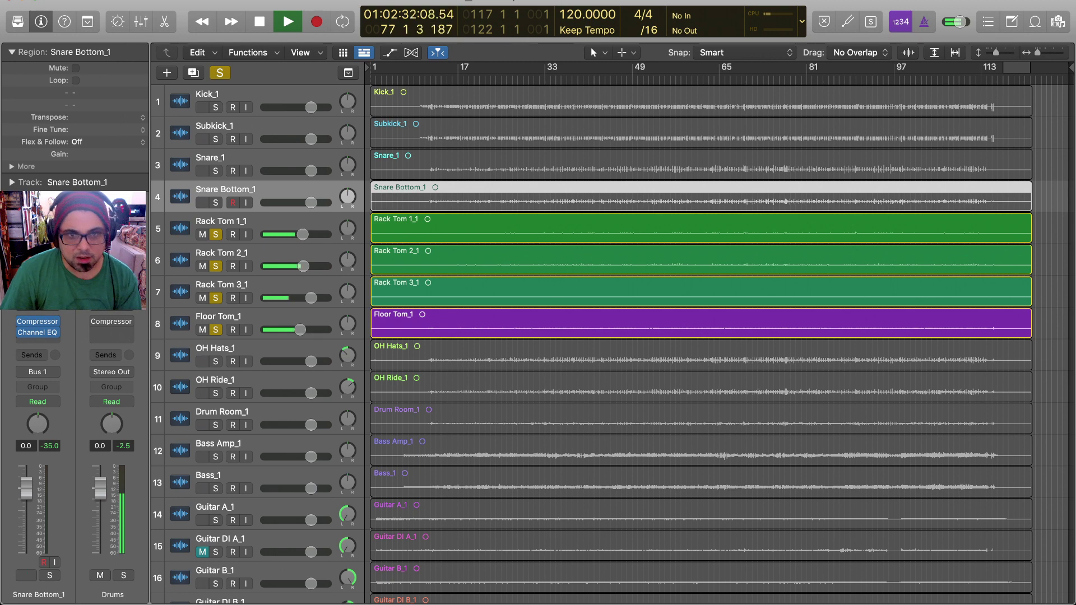
Step: Add Kick_1 through Snare Bottom_1 and OH Hats_1 through Drum Room_1 to the solo and select Drum Room_1
{"action": "scroll", "coordinate": [611, 336], "scroll_direction": "down", "scroll_amount": 1}
{"action": "scroll", "coordinate": [611, 344], "scroll_direction": "up", "scroll_amount": 2}
{"action": "left_click_drag", "start_coordinate": [216, 107], "coordinate": [216, 202]}
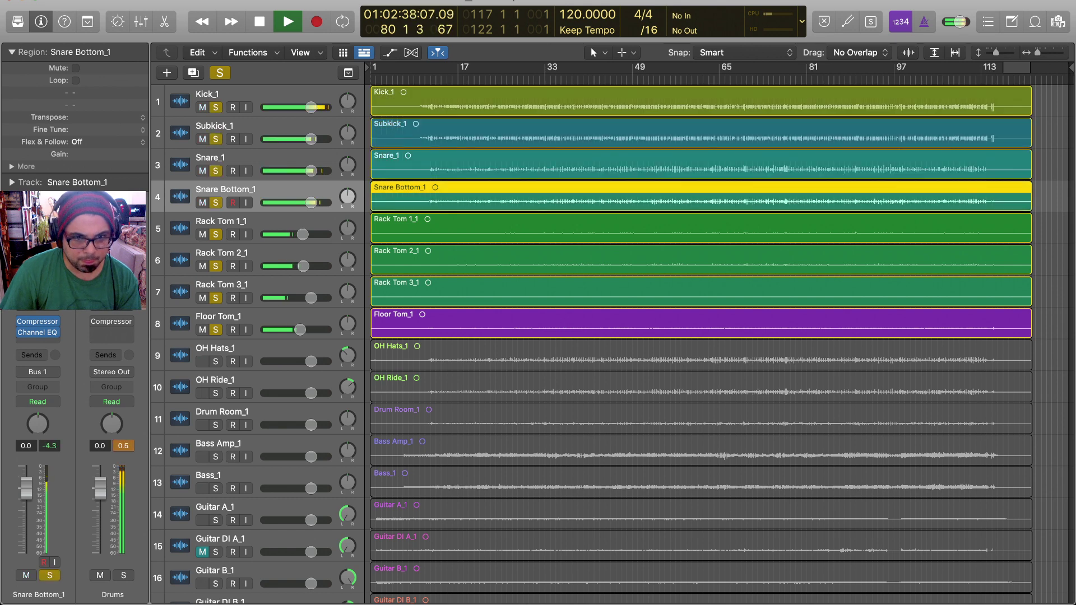
{"action": "left_click_drag", "start_coordinate": [216, 329], "coordinate": [216, 425]}
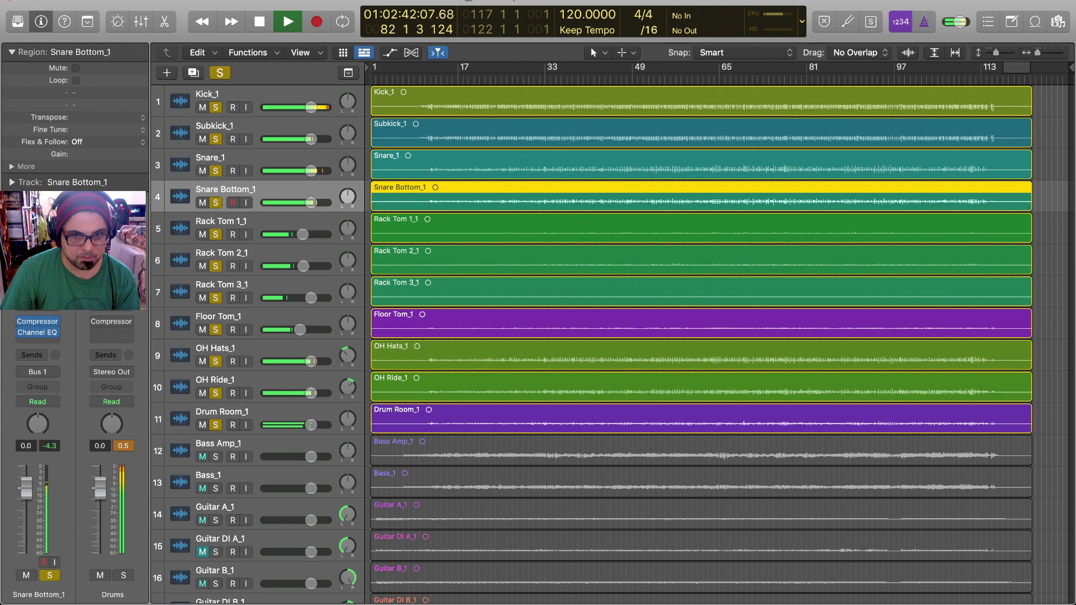
{"action": "left_click", "coordinate": [222, 412]}
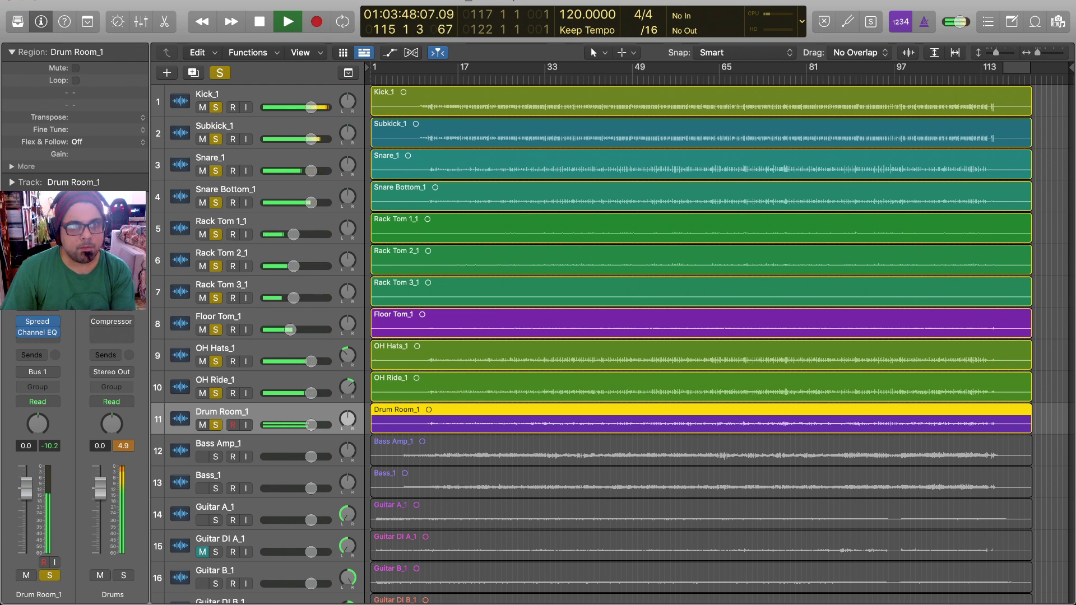
Step: Clear all solos, play the full mix from the start of the song and look over the tracks down to Vocal_1
{"action": "key", "text": "ctrl+alt+super+s"}
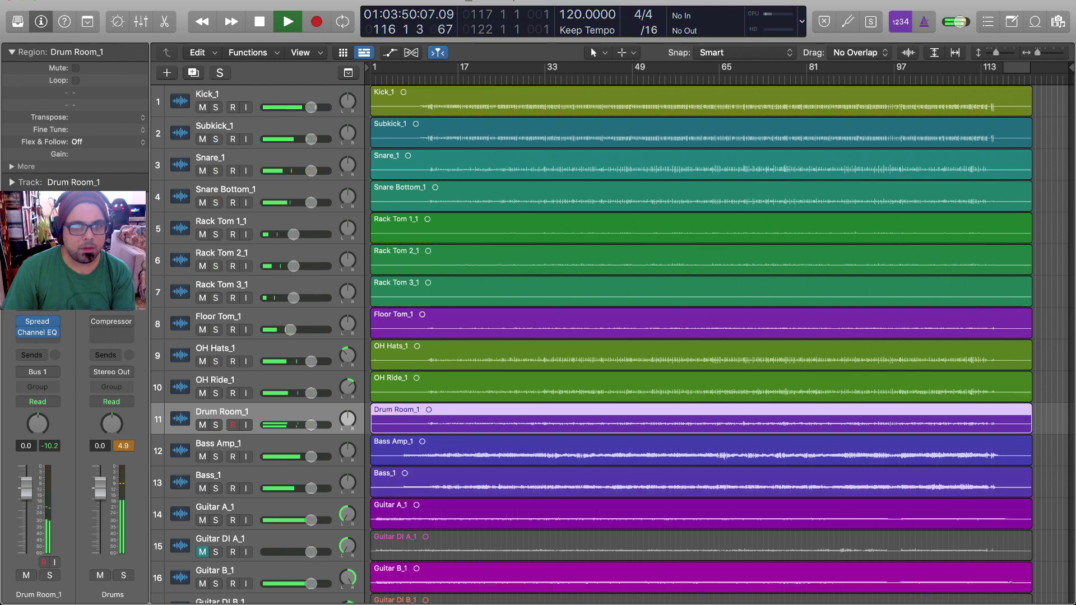
{"action": "key", "text": "space"}
{"action": "key", "text": "Return"}
{"action": "key", "text": "space"}
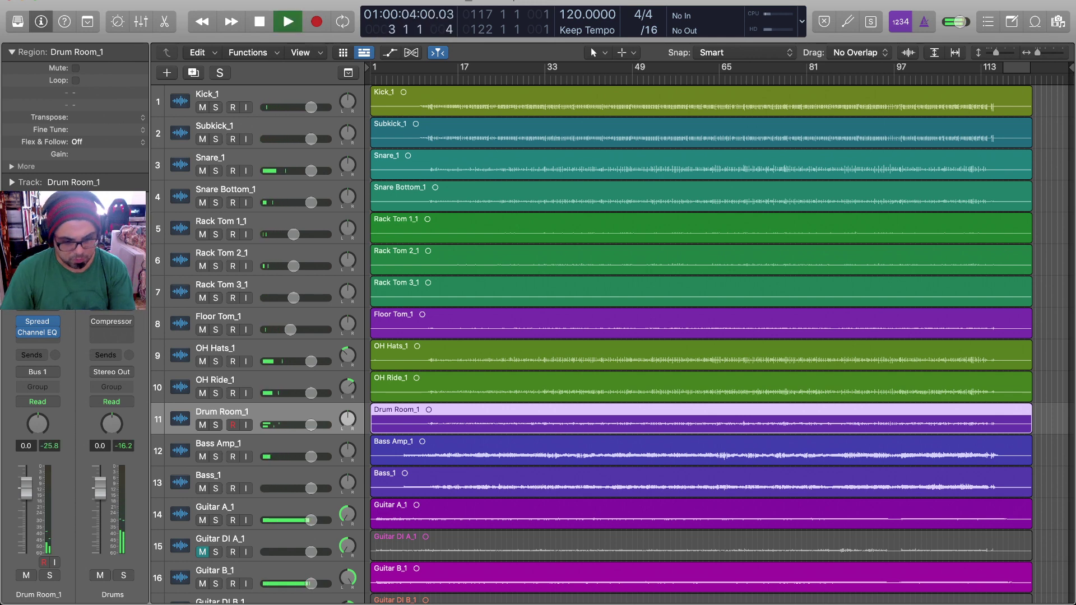
{"action": "key", "text": "space"}
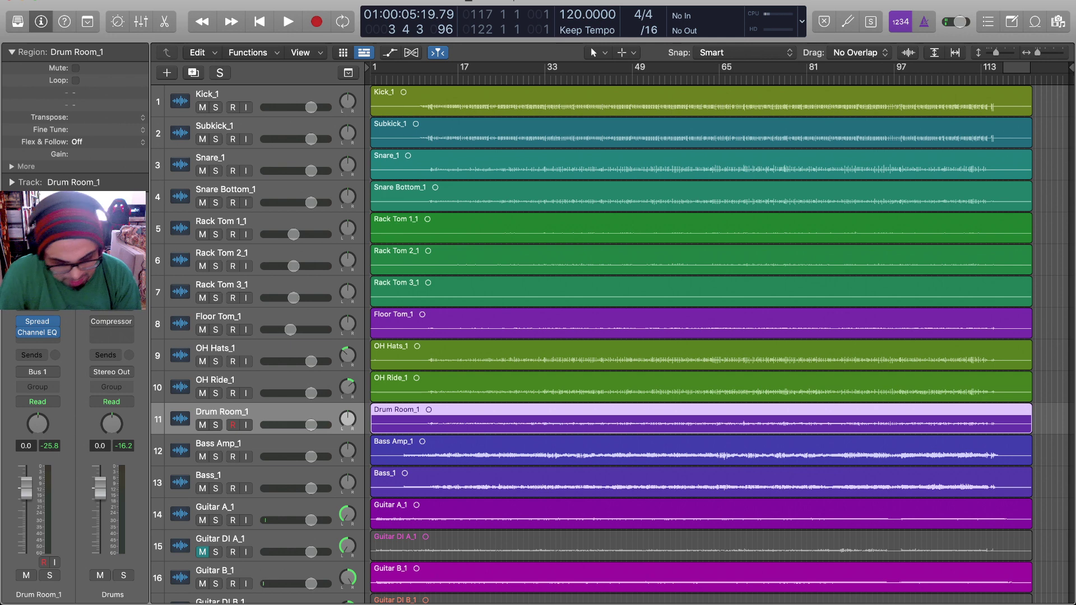
{"action": "key", "text": "space"}
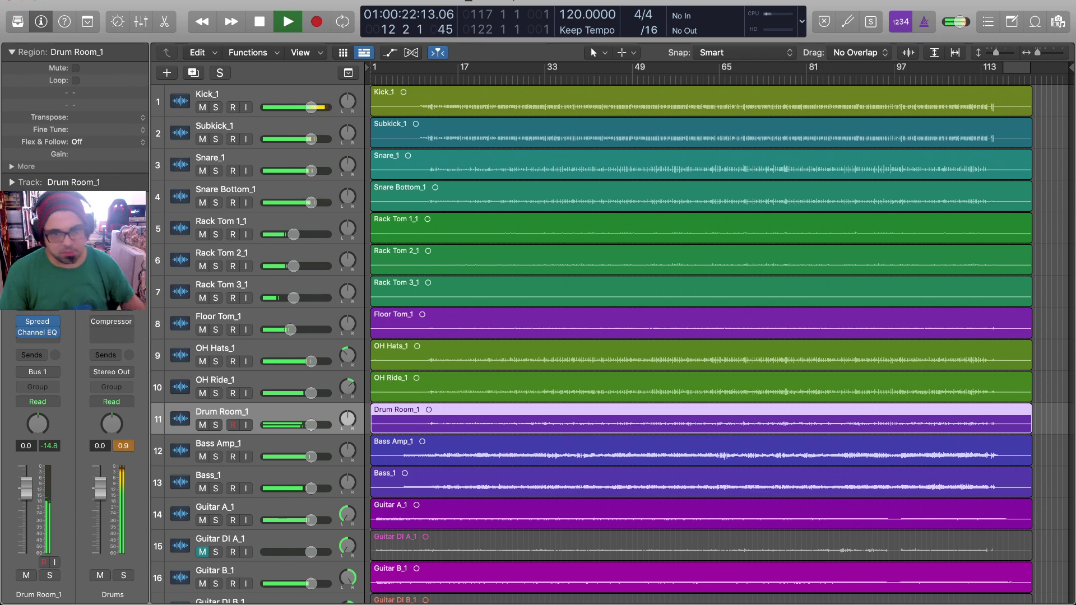
{"action": "scroll", "coordinate": [700, 341], "scroll_direction": "down", "scroll_amount": 6}
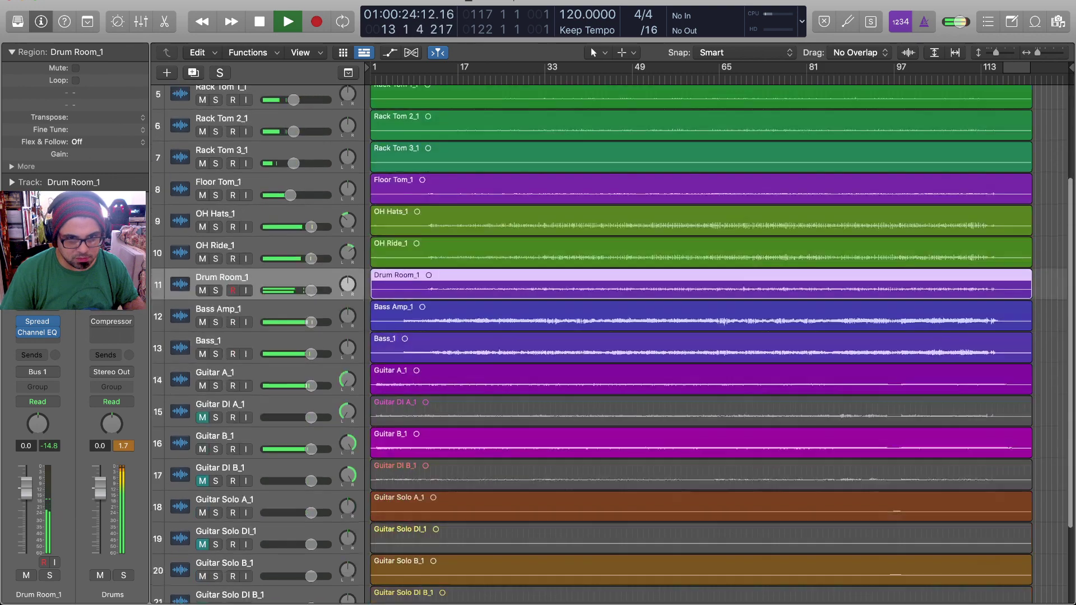
{"action": "scroll", "coordinate": [700, 342], "scroll_direction": "down", "scroll_amount": 1}
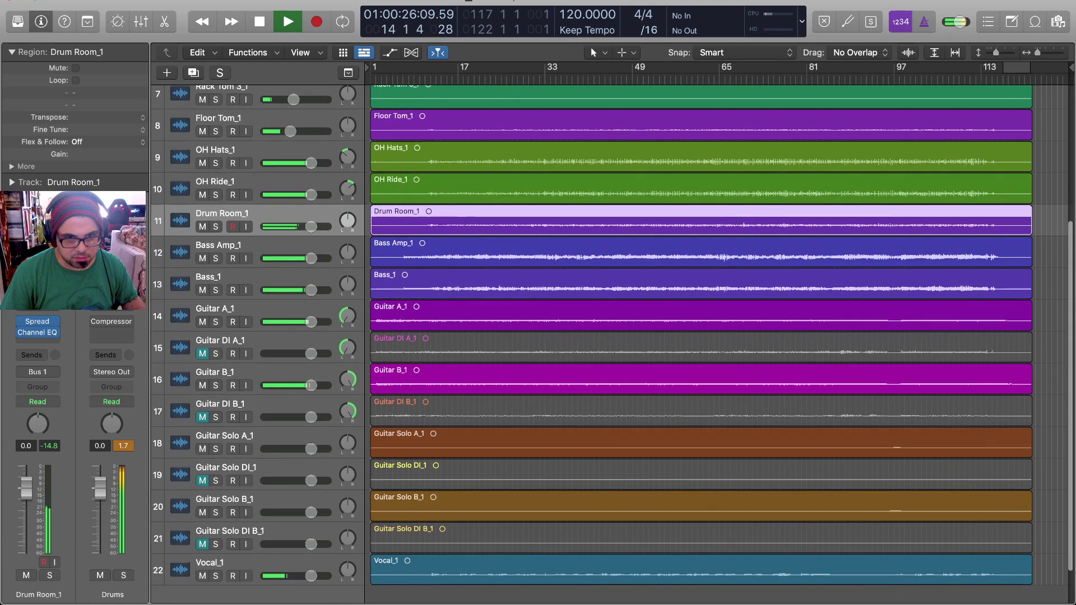
{"action": "scroll", "coordinate": [701, 342], "scroll_direction": "up", "scroll_amount": 2}
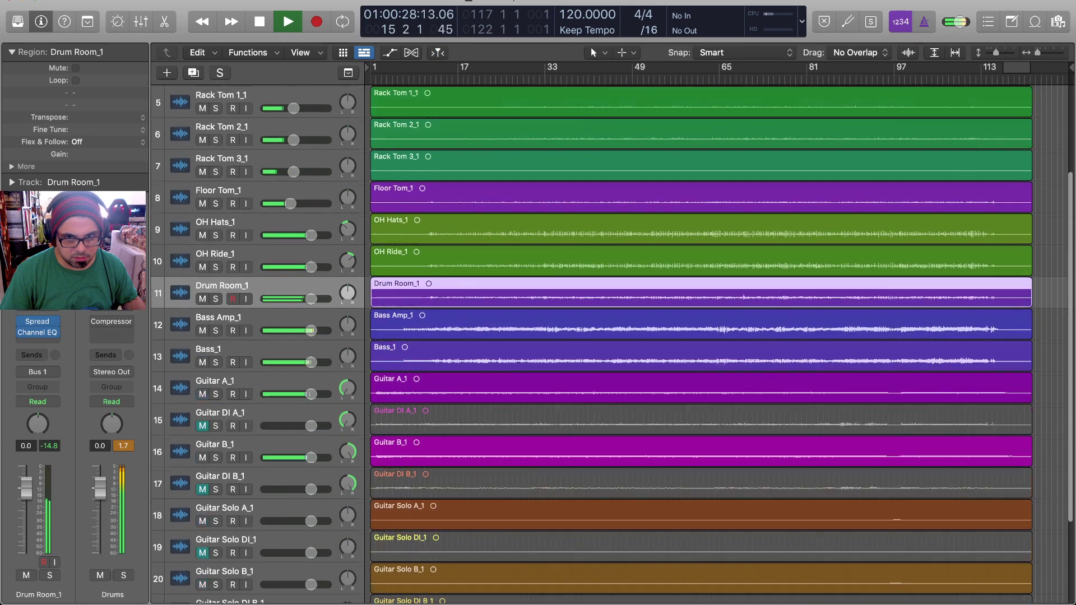
{"action": "scroll", "coordinate": [611, 344], "scroll_direction": "down", "scroll_amount": 1}
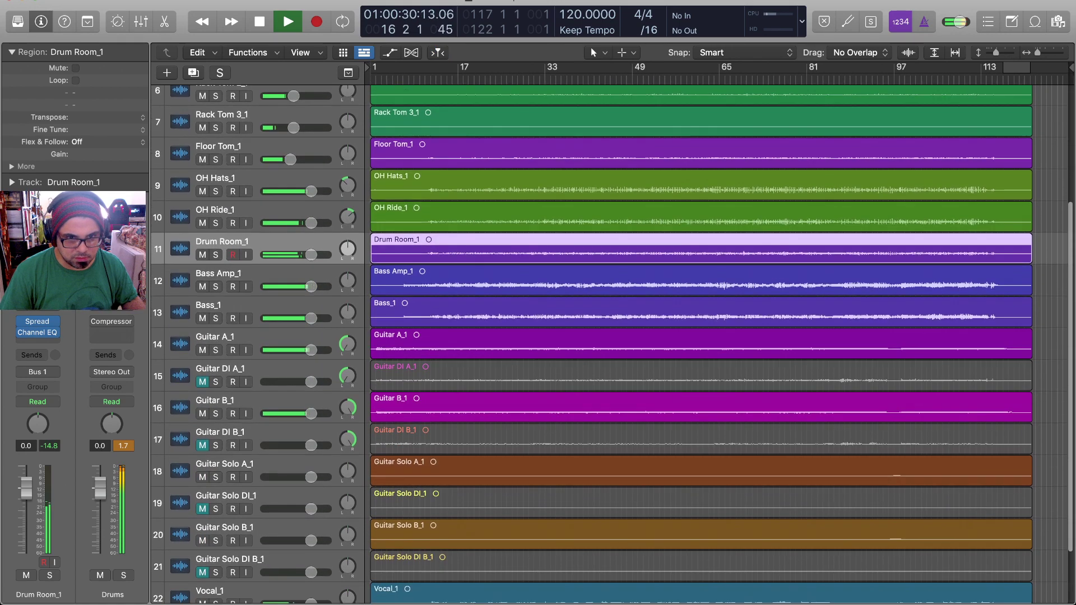
Step: Unmute Guitar DI A_1 and Guitar DI B_1, lower both to -3.0 dB and pan them to +63 and -64 respectively
{"action": "left_click", "coordinate": [202, 382]}
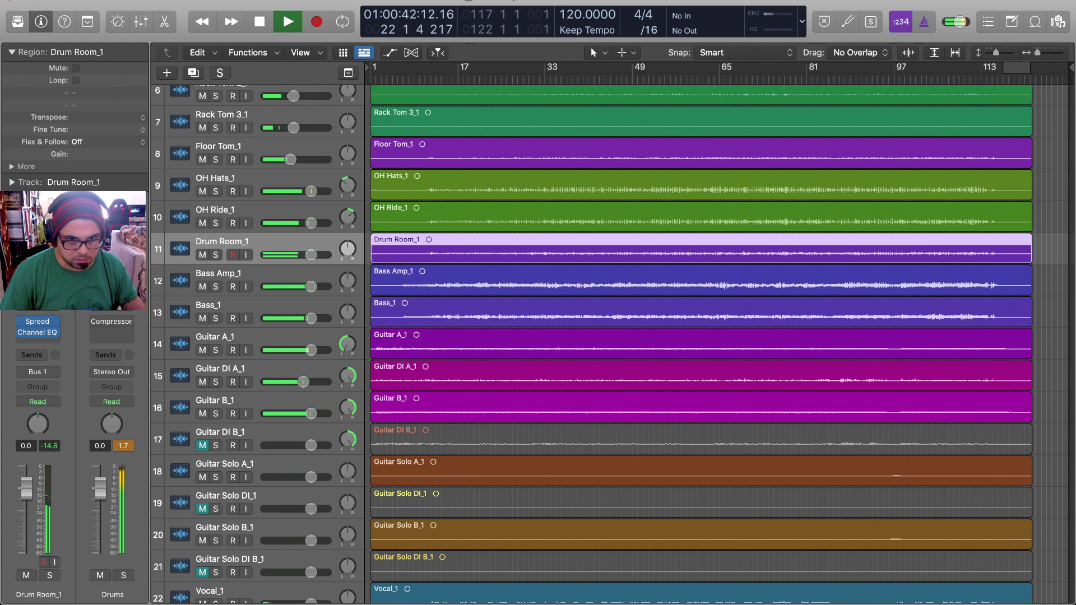
{"action": "left_click", "coordinate": [202, 446]}
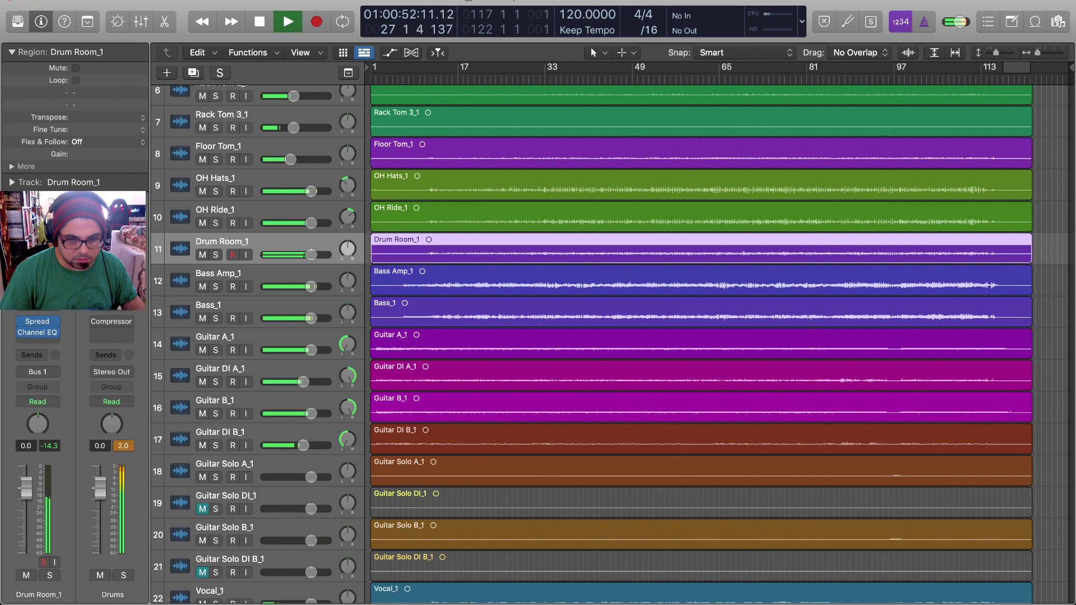
{"action": "scroll", "coordinate": [611, 342], "scroll_direction": "down", "scroll_amount": 4}
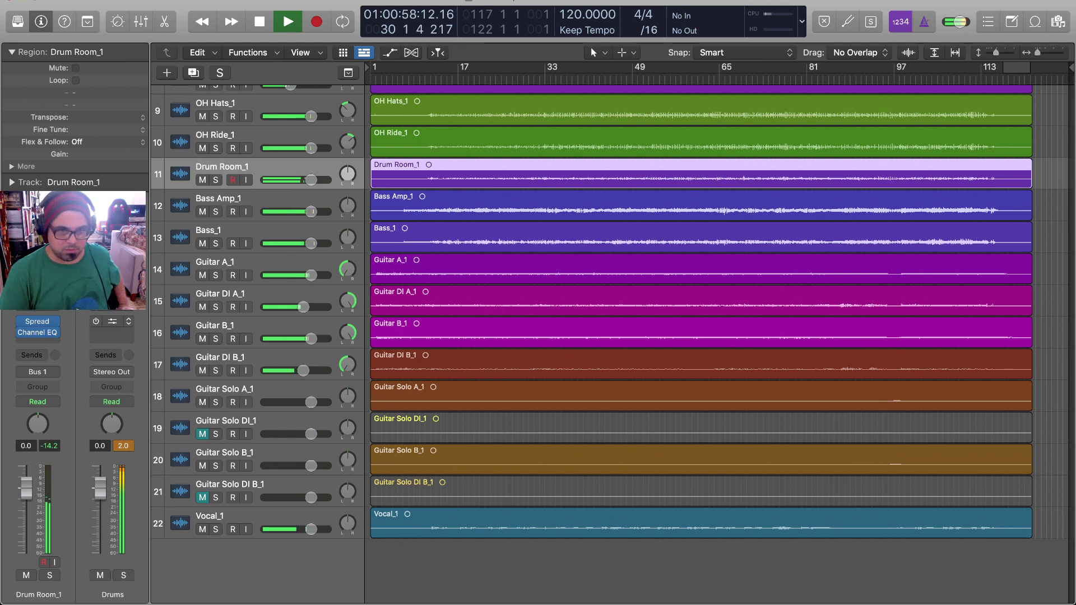
Step: Turn on the Compressor on the Drums bus, toggling its bypass during playback to compare
{"action": "left_click", "coordinate": [96, 322]}
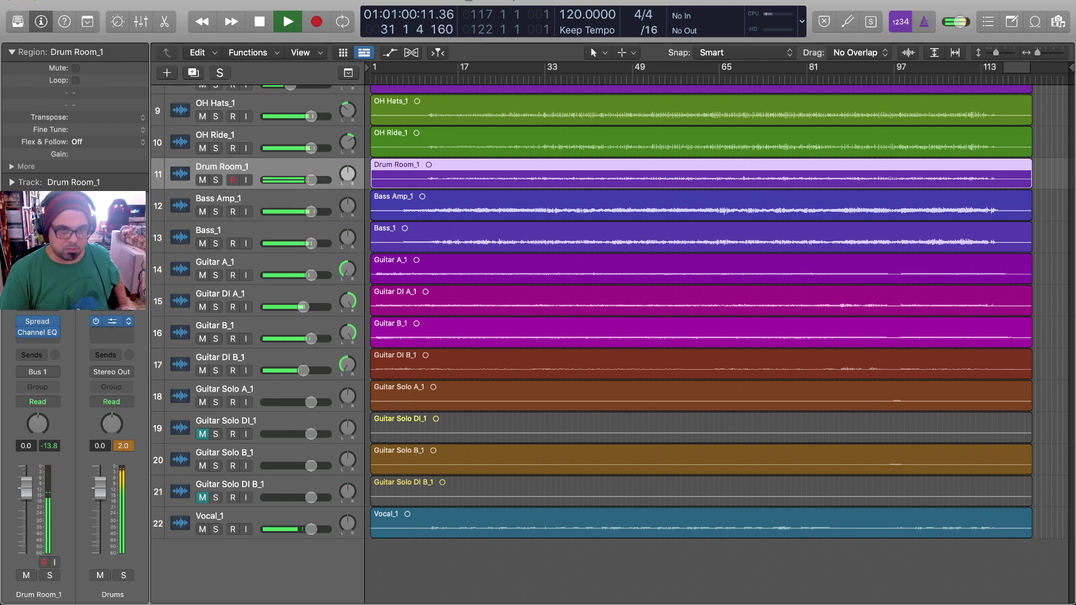
{"action": "left_click", "coordinate": [96, 321]}
{"action": "left_click", "coordinate": [96, 321]}
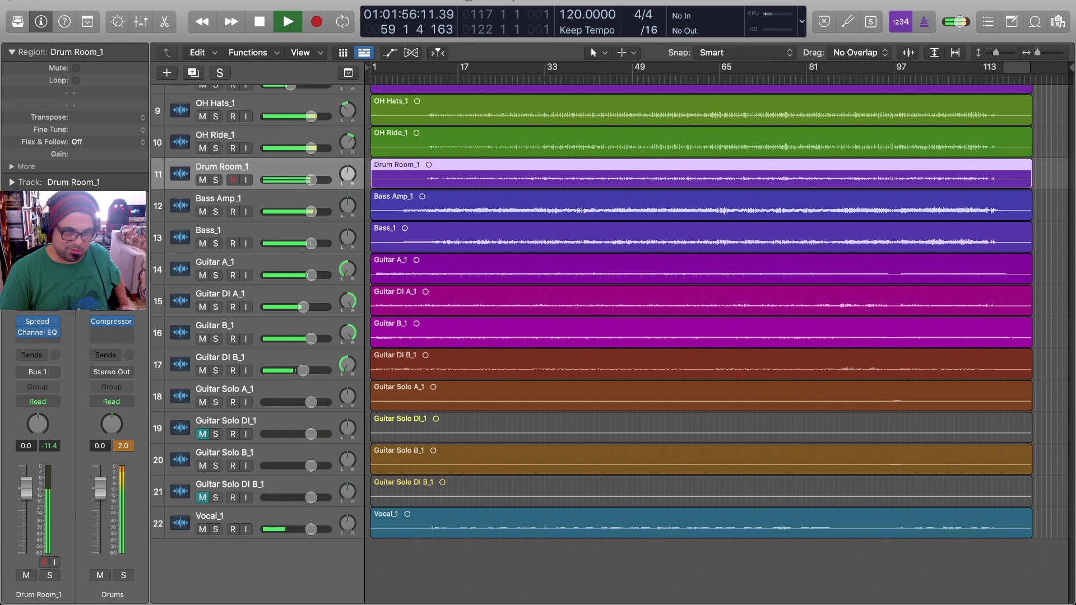
Step: Open the mixer at the bus and VCA strips and compare the full mix with the Drums compressor off and on
{"action": "mouse_move", "coordinate": [112, 321]}
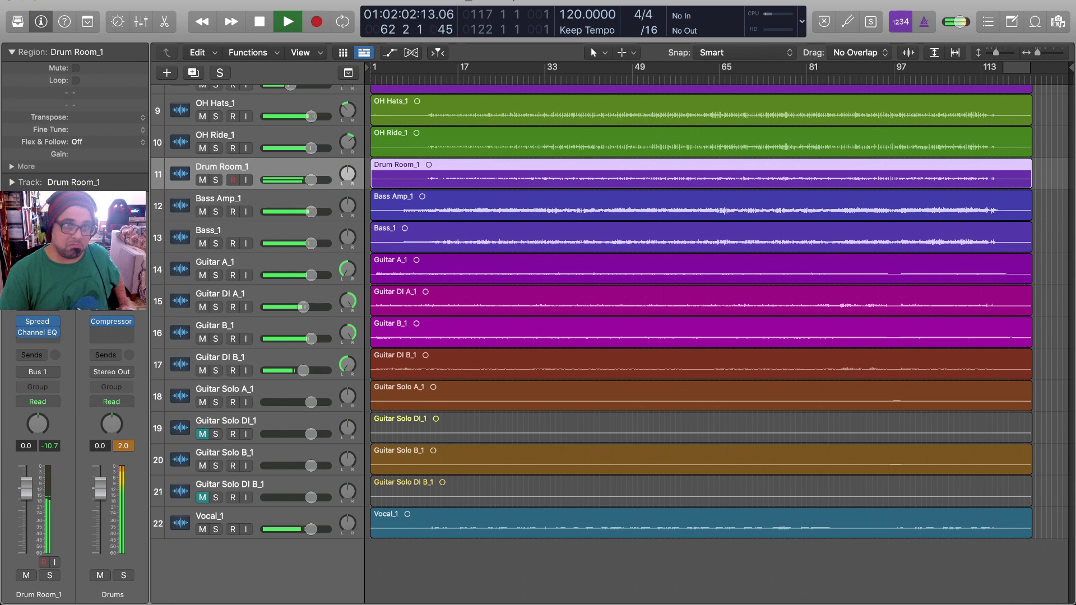
{"action": "key", "text": "x"}
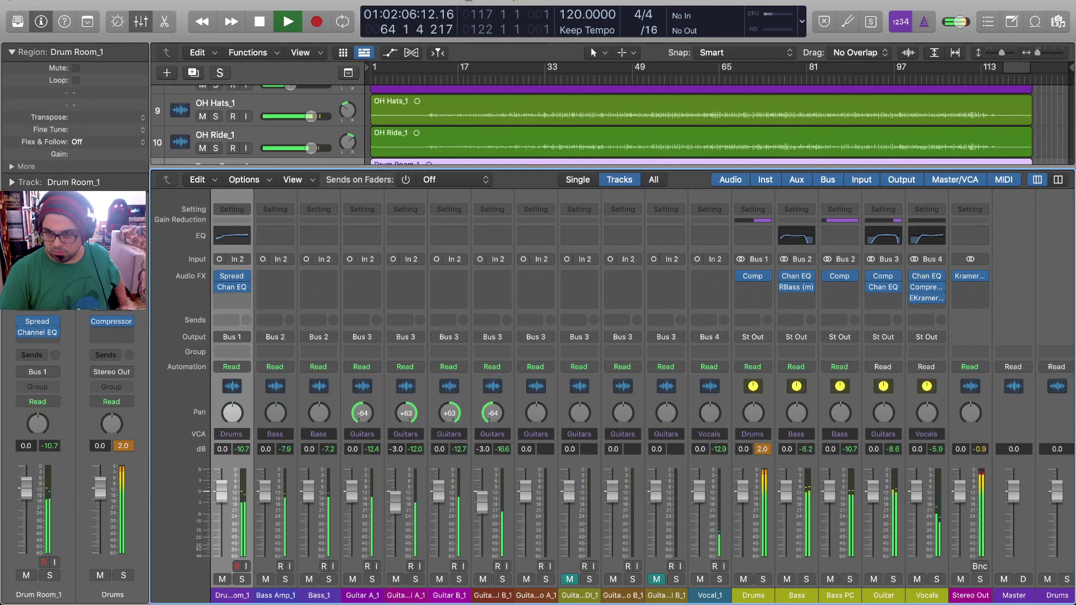
{"action": "scroll", "coordinate": [642, 393], "scroll_direction": "right", "scroll_amount": 3}
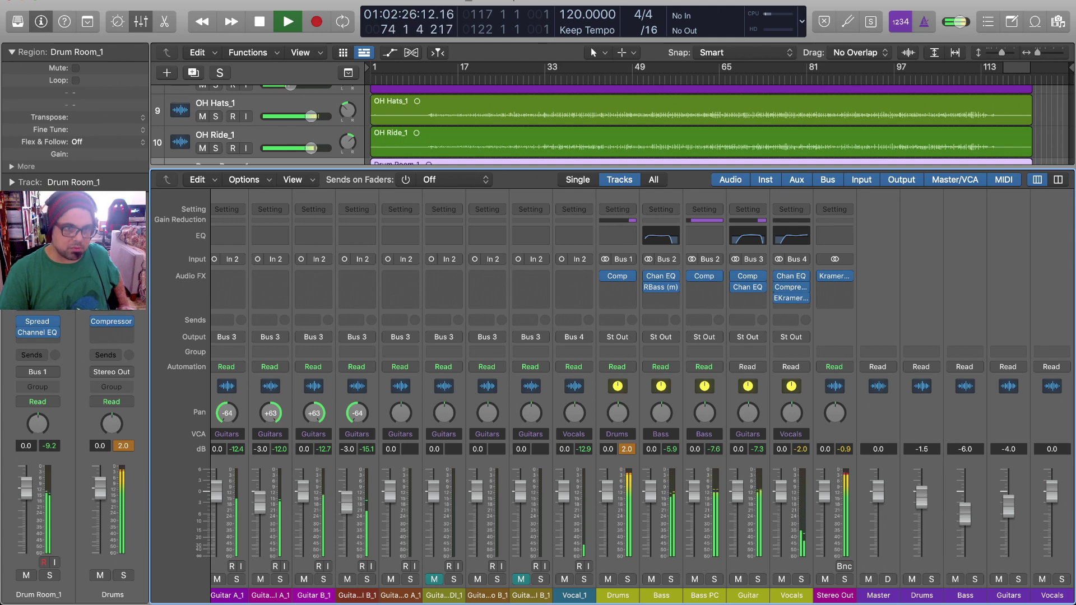
{"action": "left_click", "coordinate": [95, 321]}
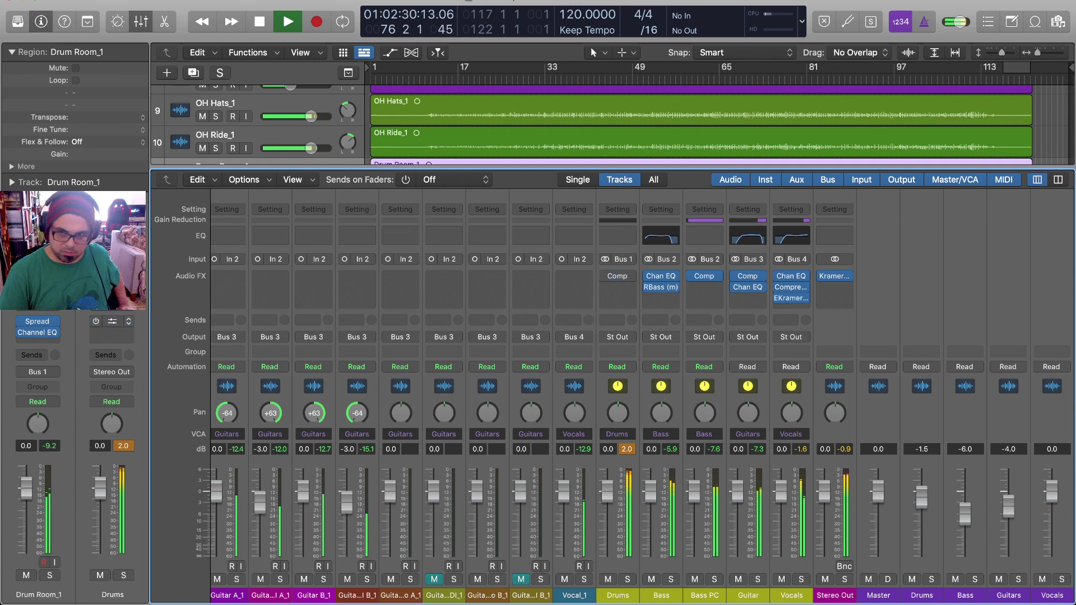
{"action": "left_click", "coordinate": [96, 321]}
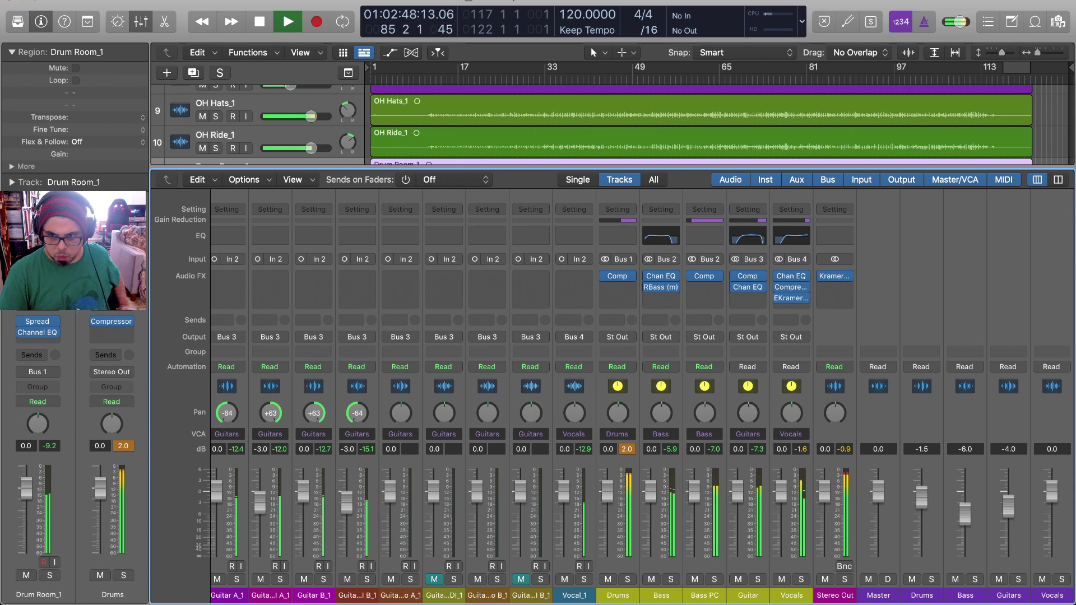
Step: Switch between the soloed Drums VCA and the full mix, then play the soloed drums from bar 2
{"action": "key", "text": "s"}
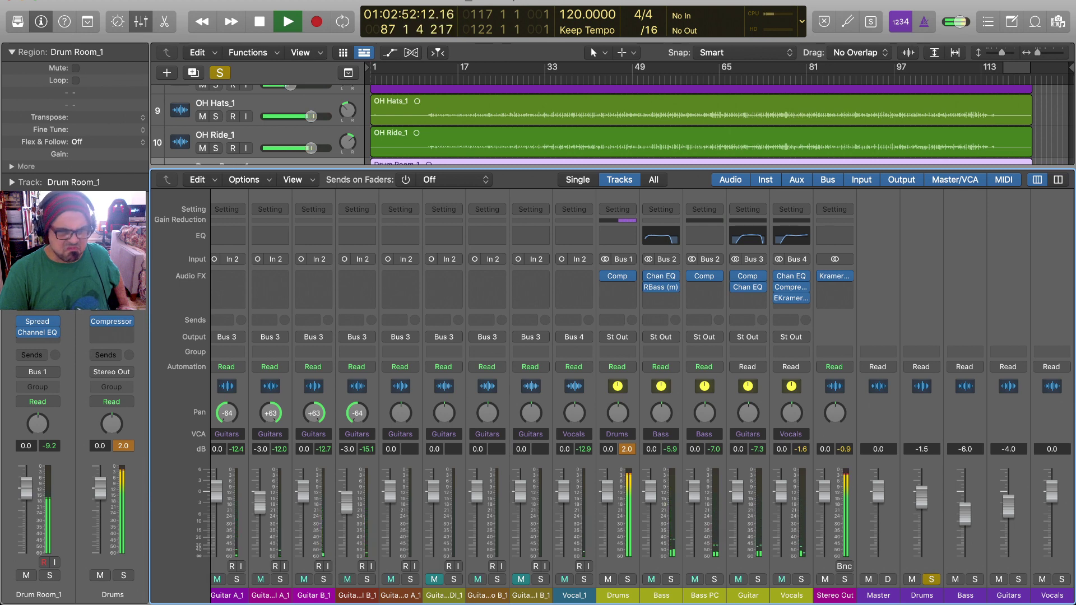
{"action": "left_click", "coordinate": [931, 579]}
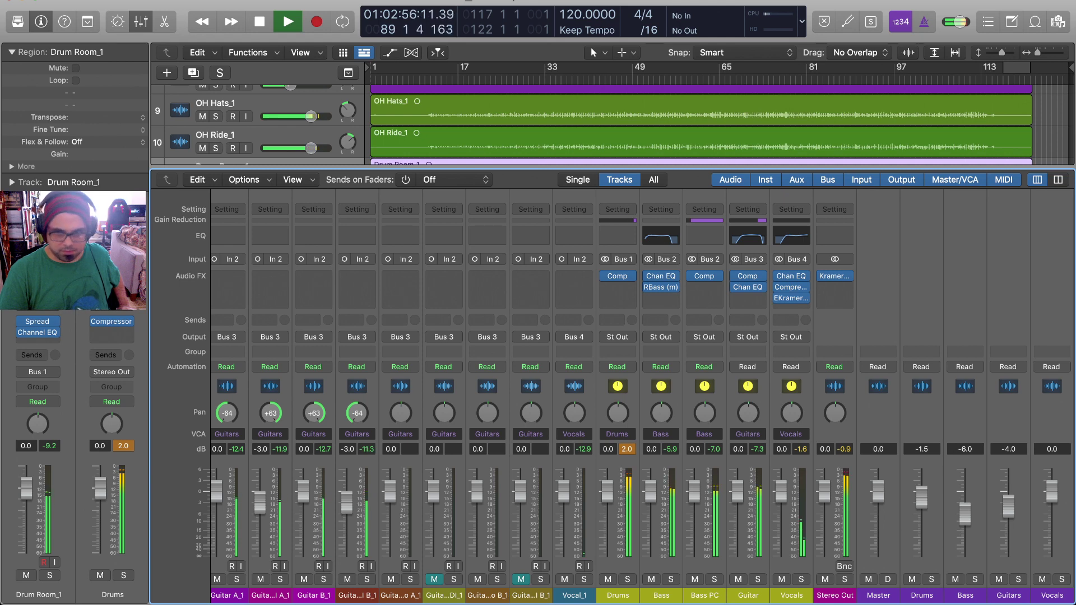
{"action": "left_click", "coordinate": [932, 580]}
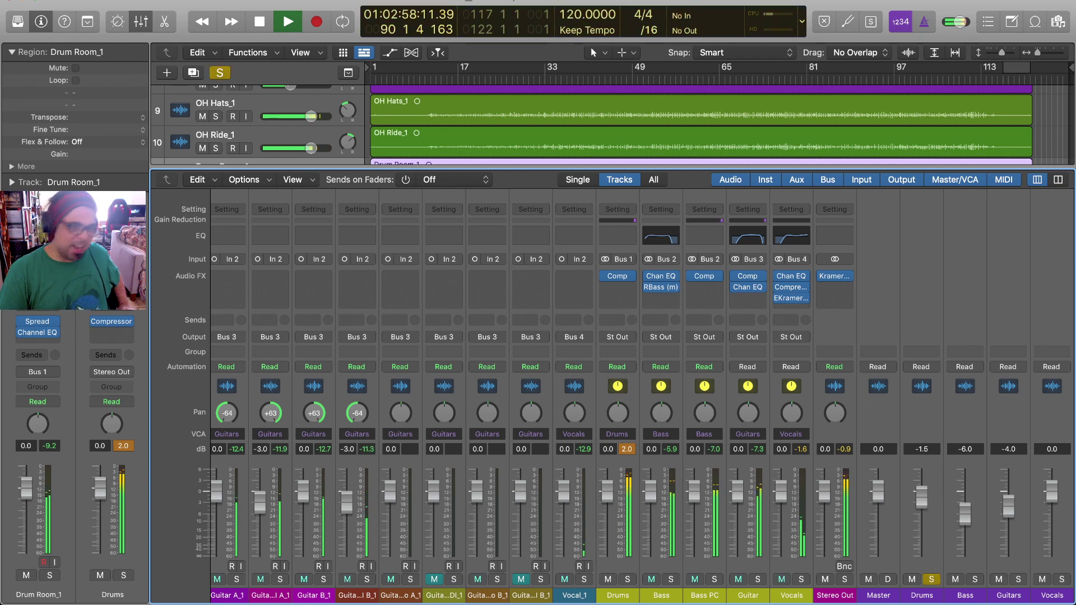
{"action": "key", "text": "space"}
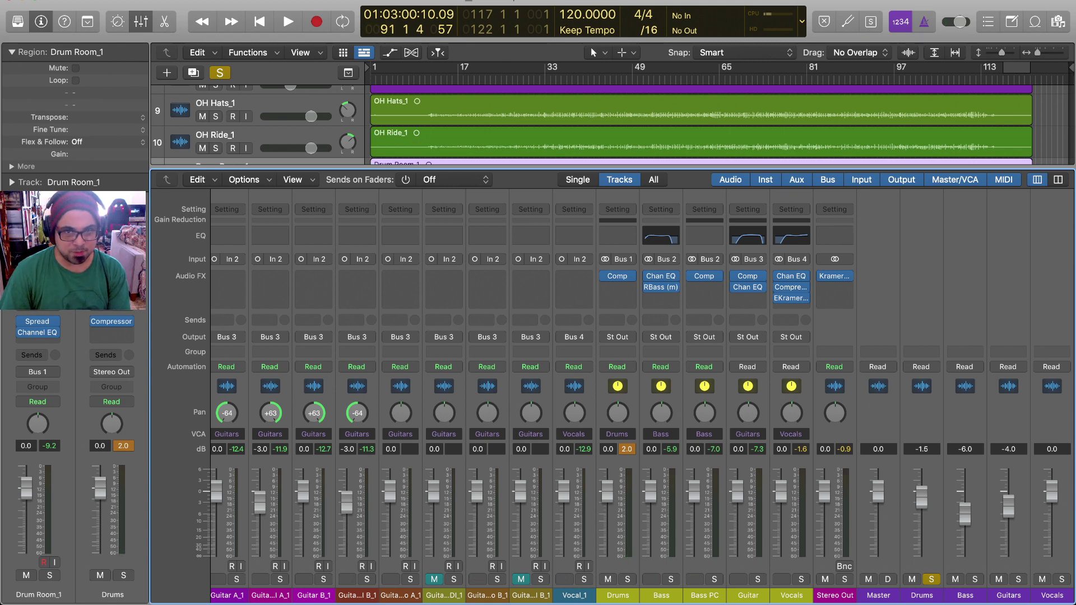
{"action": "left_click", "coordinate": [376, 79]}
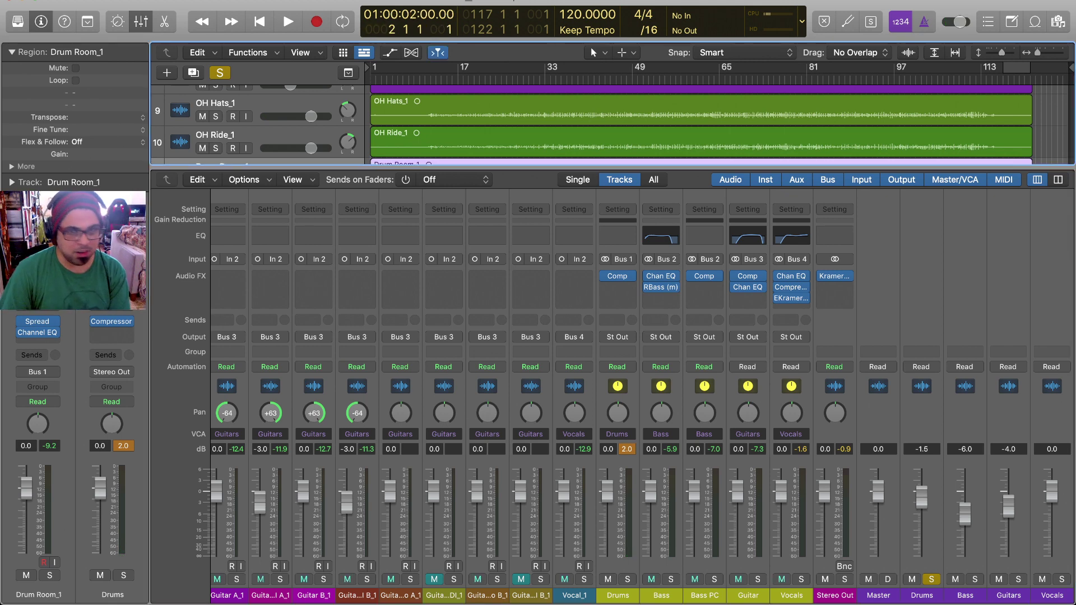
{"action": "key", "text": "space"}
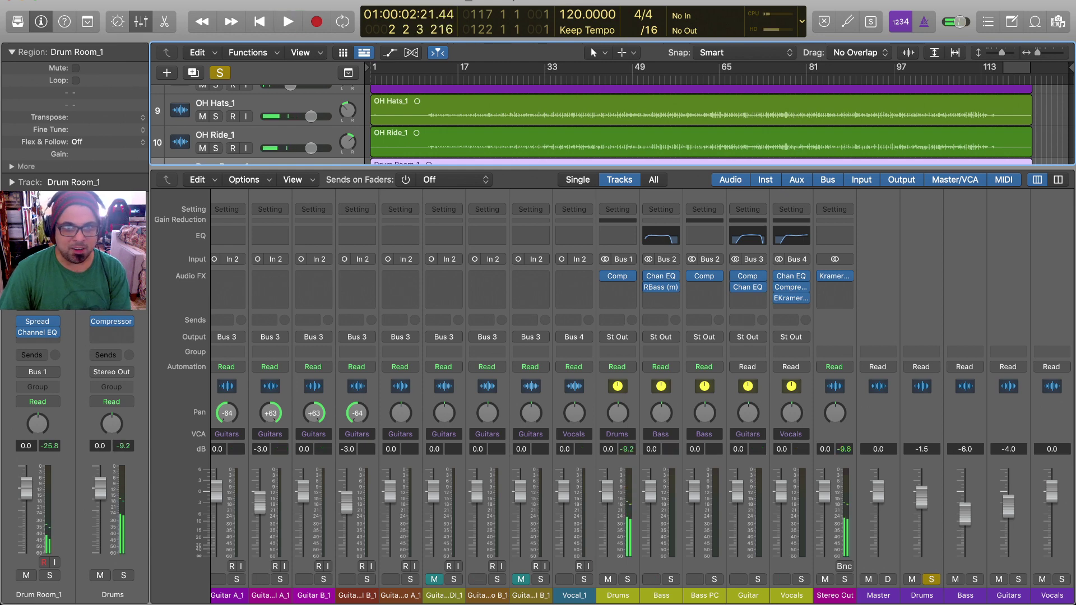
{"action": "key", "text": "space"}
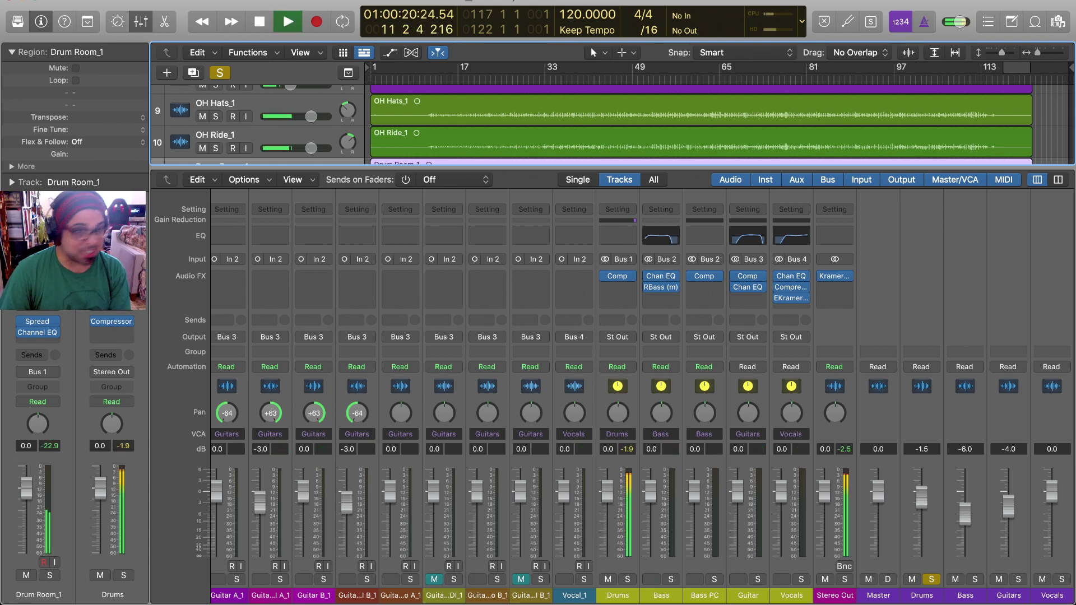
Step: Compare the soloed drums with the Drums bus compressor bypassed and active, then stop playback and leave the compressor on
{"action": "mouse_move", "coordinate": [112, 321]}
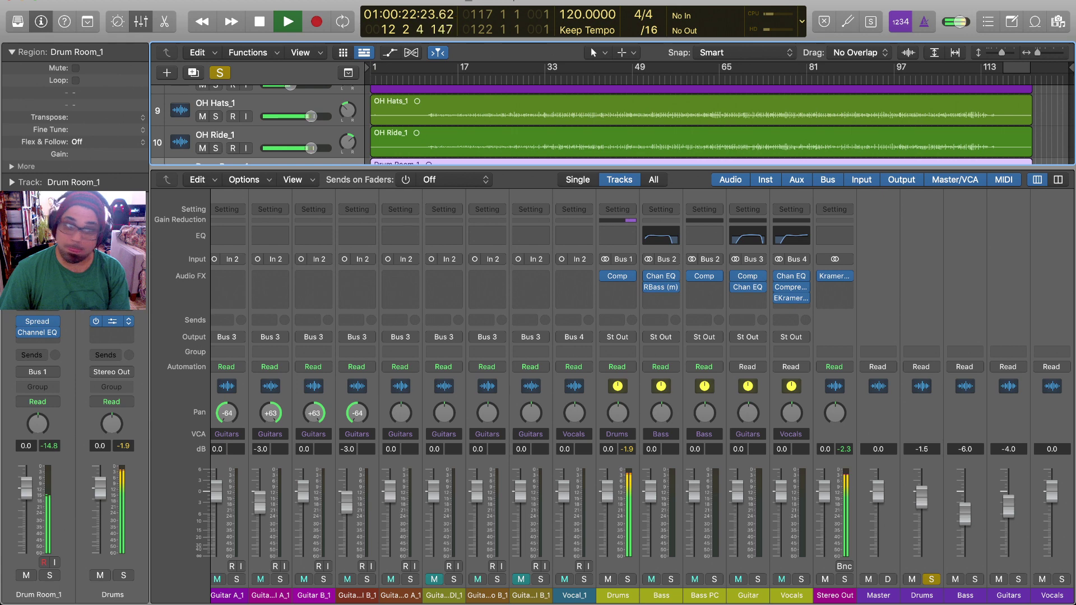
{"action": "left_click", "coordinate": [95, 321]}
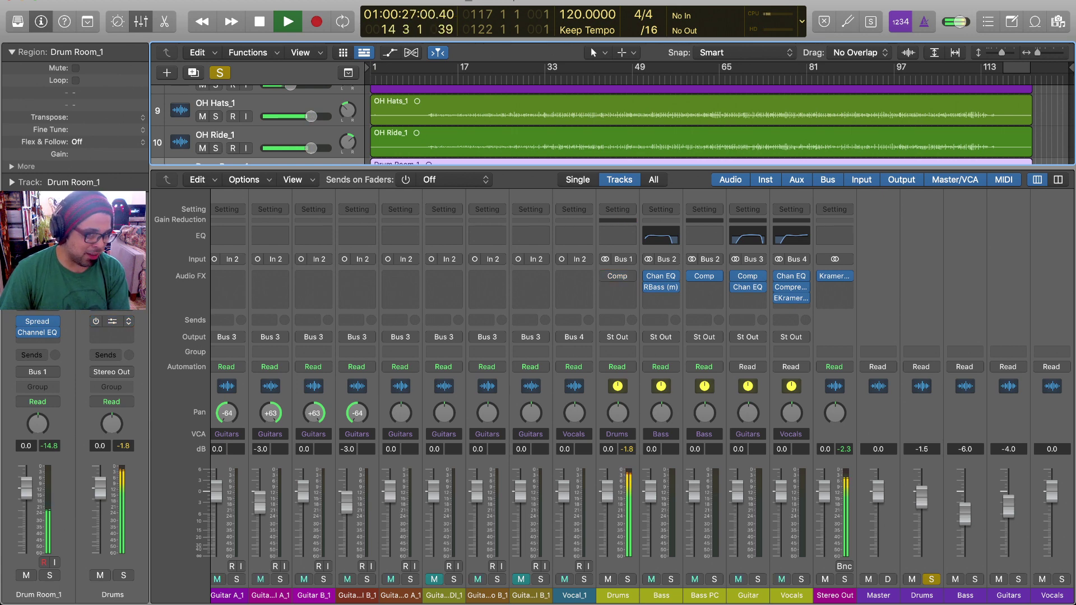
{"action": "left_click", "coordinate": [96, 321]}
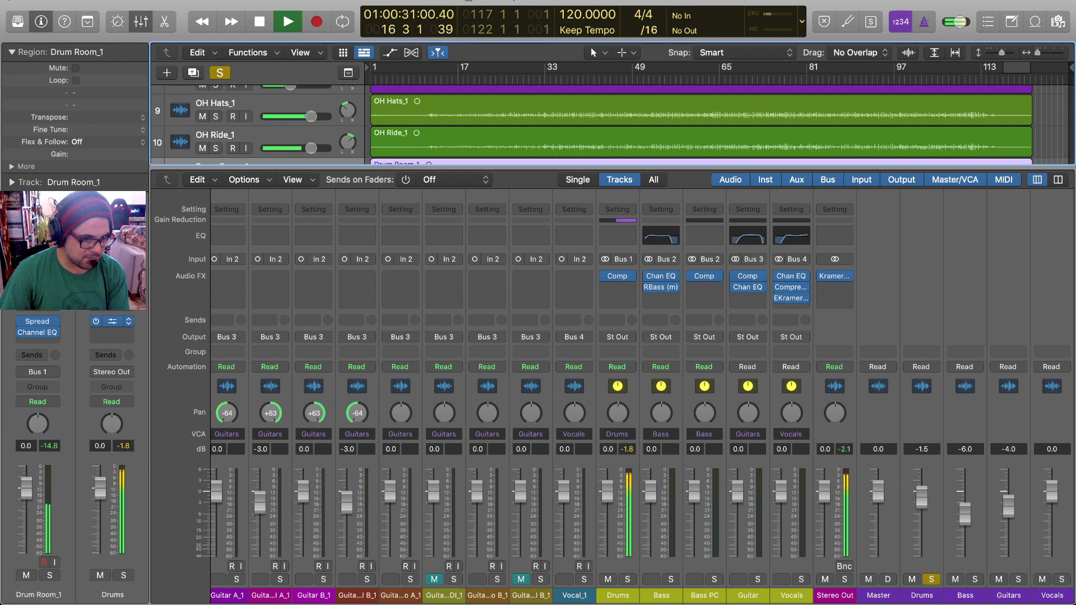
{"action": "left_click", "coordinate": [96, 321]}
{"action": "left_click", "coordinate": [96, 321]}
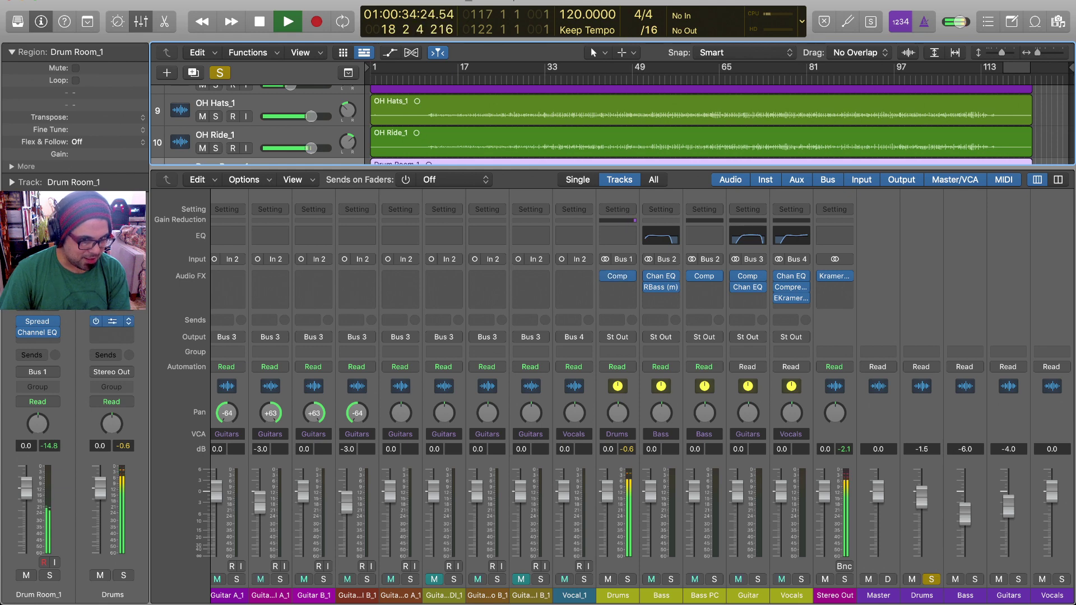
{"action": "left_click", "coordinate": [96, 321]}
{"action": "key", "text": "space"}
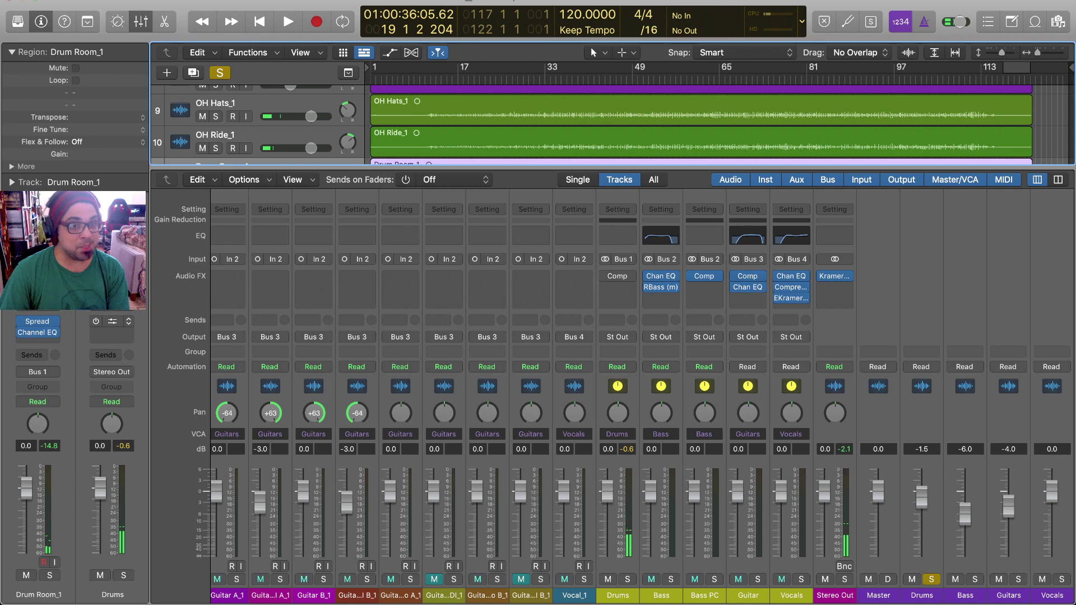
{"action": "left_click", "coordinate": [95, 321]}
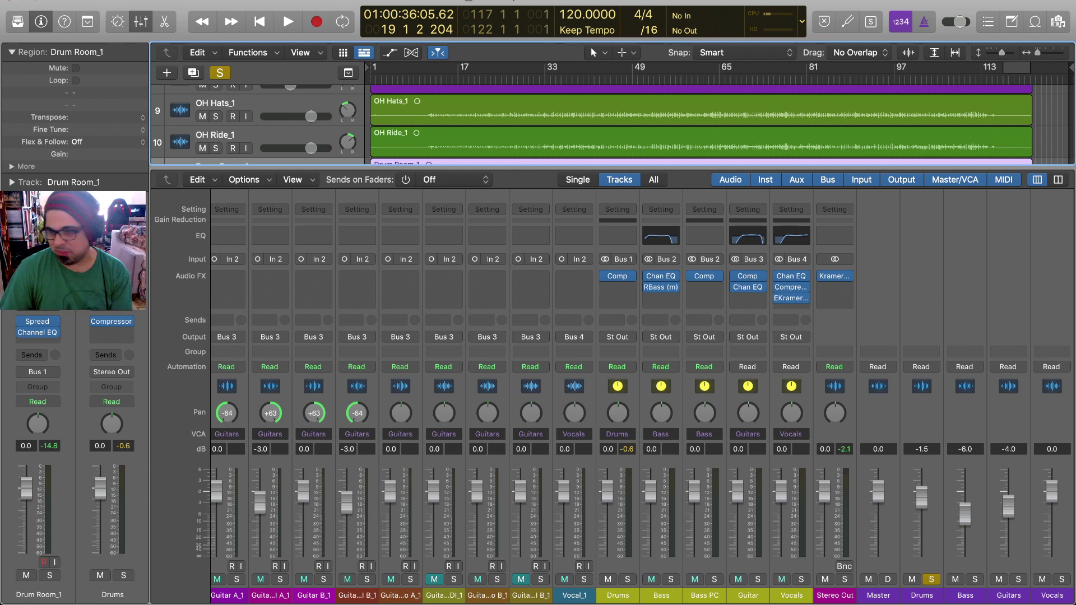
Step: Clear the Drums solo, play from the song start and set the Drums, Bass and Guitars VCA faders to -3.0, -8.0 and -4.0 dB
{"action": "left_click", "coordinate": [931, 579]}
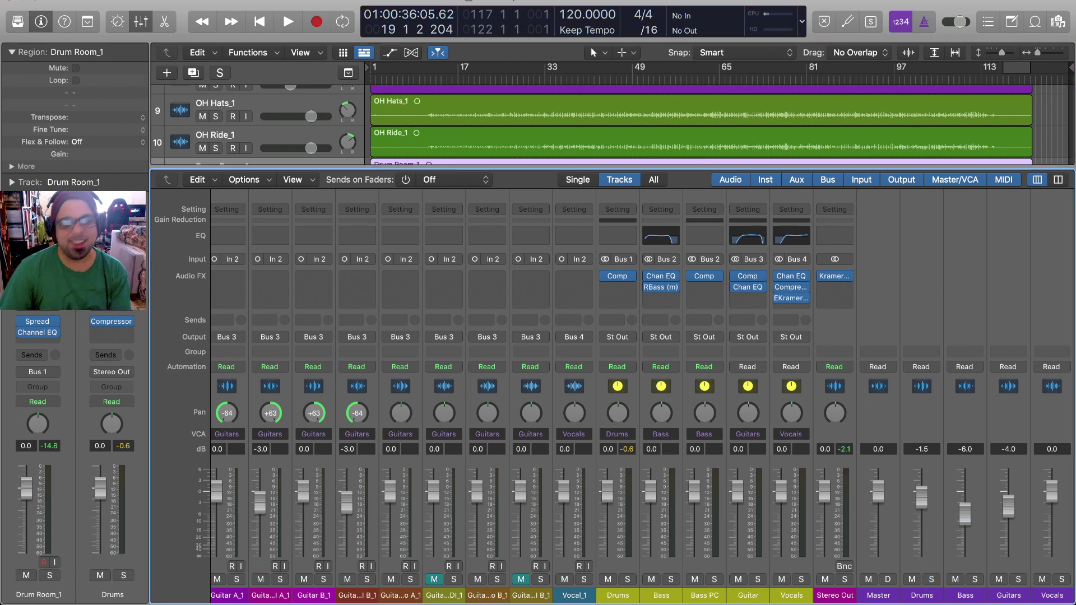
{"action": "key", "text": "Return"}
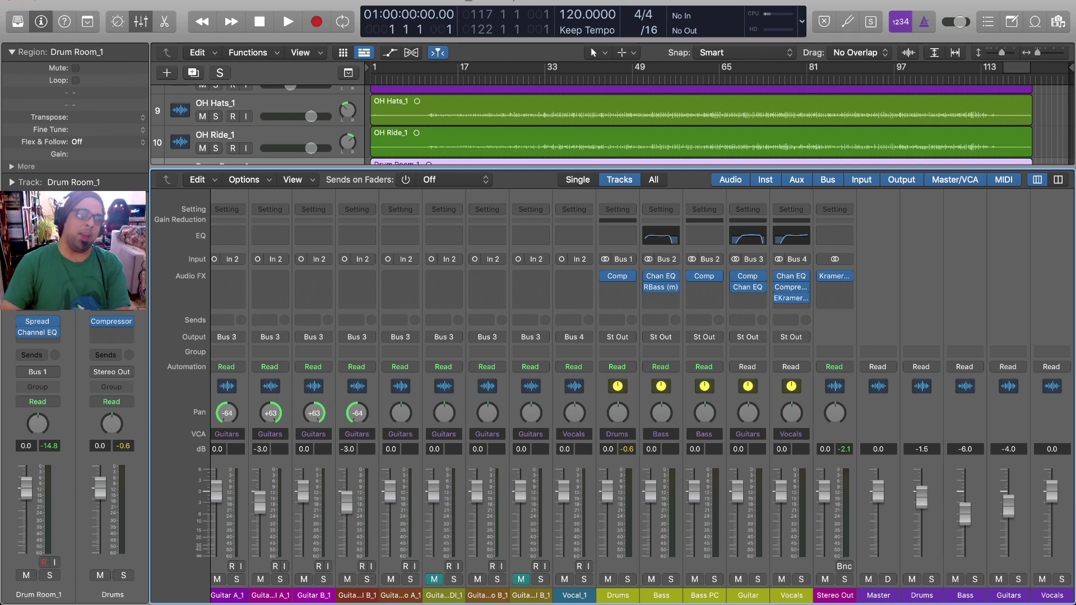
{"action": "key", "text": "space"}
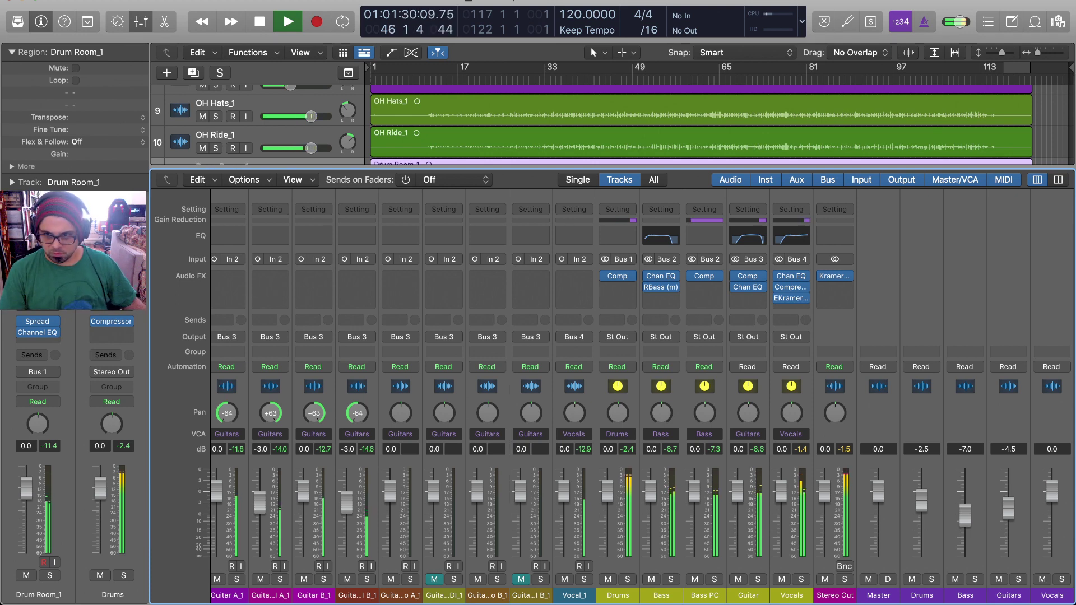
{"action": "left_click", "coordinate": [1008, 509]}
{"action": "left_click_drag", "start_coordinate": [1008, 509], "coordinate": [1008, 505]}
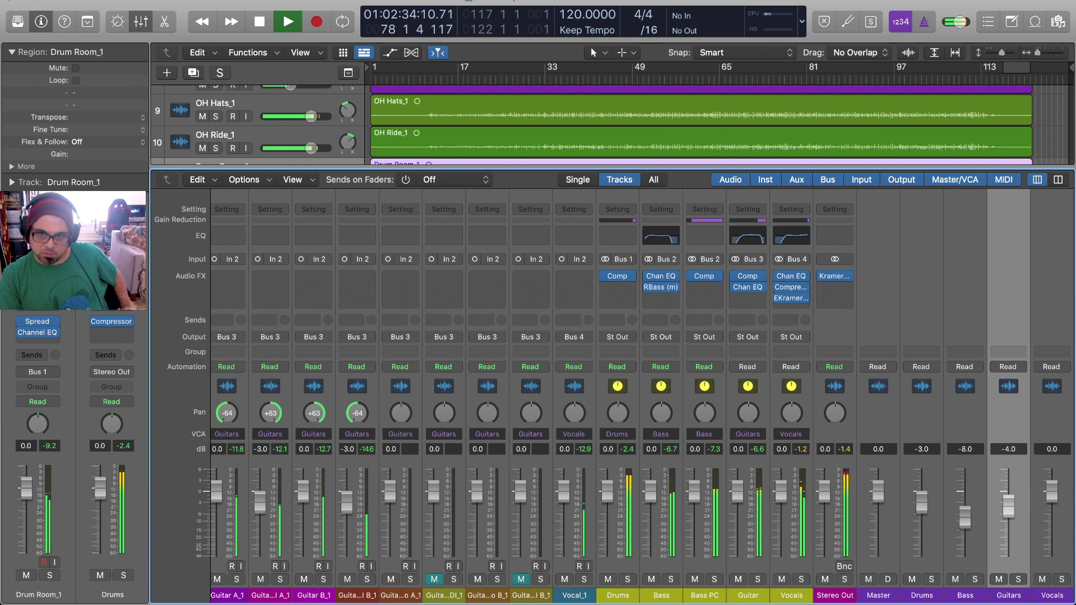
Step: Compare the full mix with the Drums bus compressor bypassed and active, then close the mixer
{"action": "left_click", "coordinate": [605, 276]}
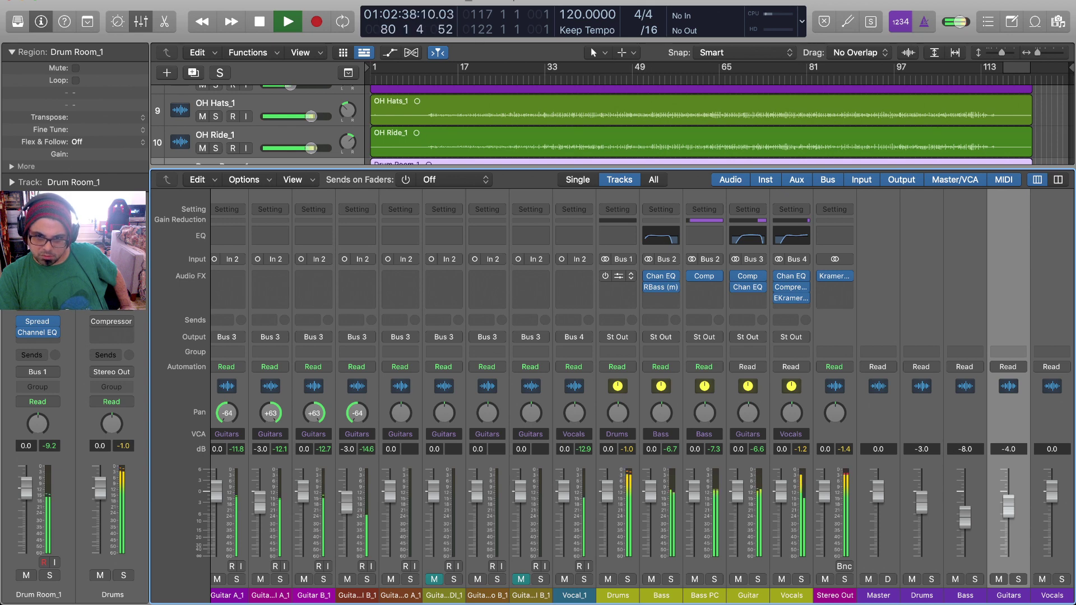
{"action": "left_click", "coordinate": [605, 276]}
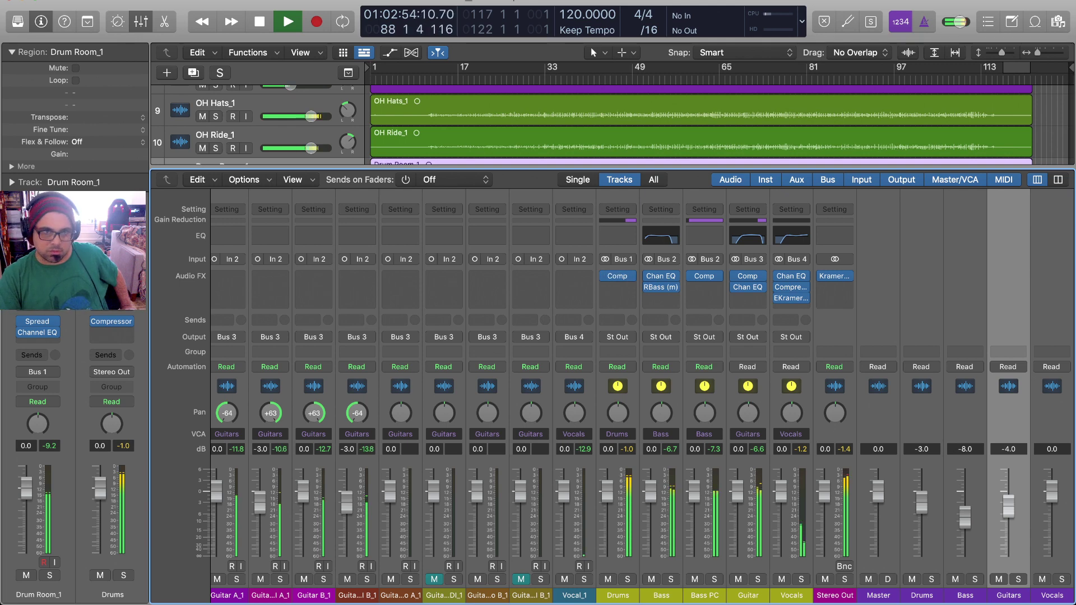
{"action": "key", "text": "x"}
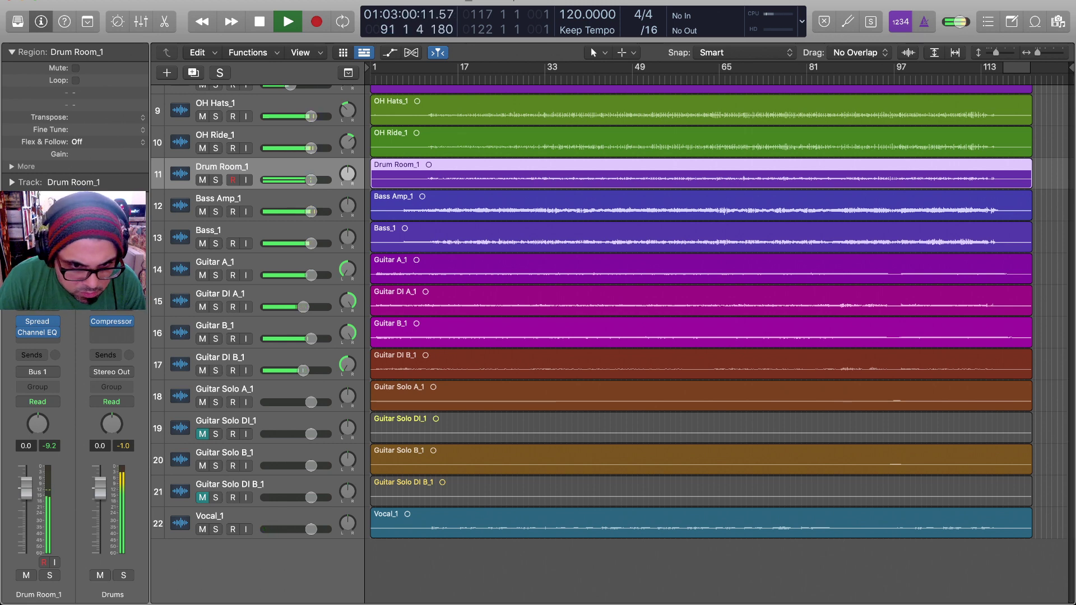
Step: Unmute Guitar Solo DI_1 and Guitar Solo DI B_1, and pan Guitar Solo A_1 to -40 and Guitar Solo B_1 to +40
{"action": "left_click", "coordinate": [224, 460]}
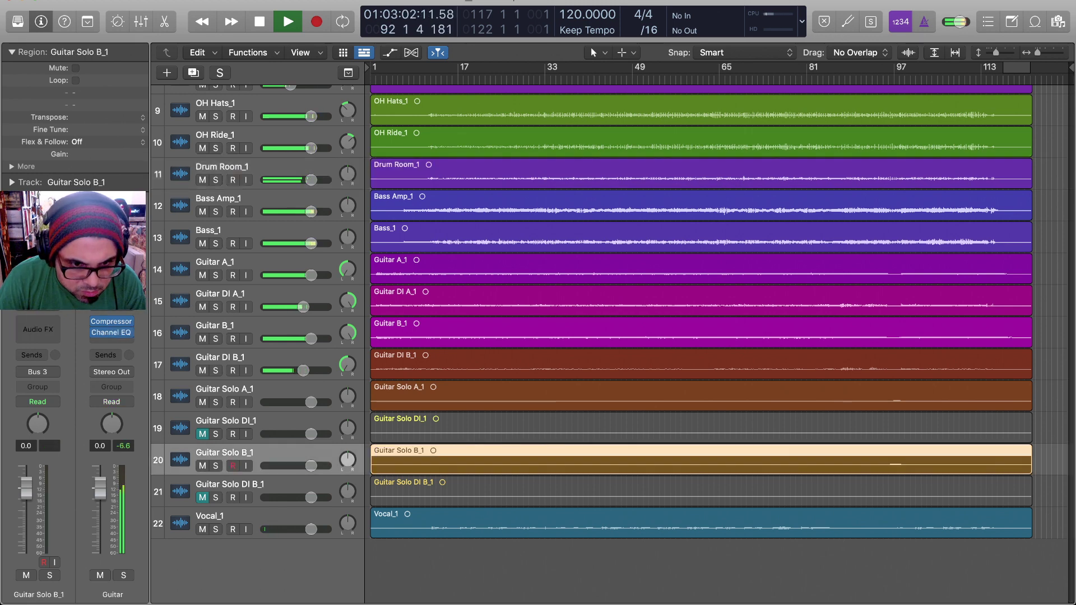
{"action": "left_click", "coordinate": [202, 434]}
{"action": "left_click", "coordinate": [202, 497]}
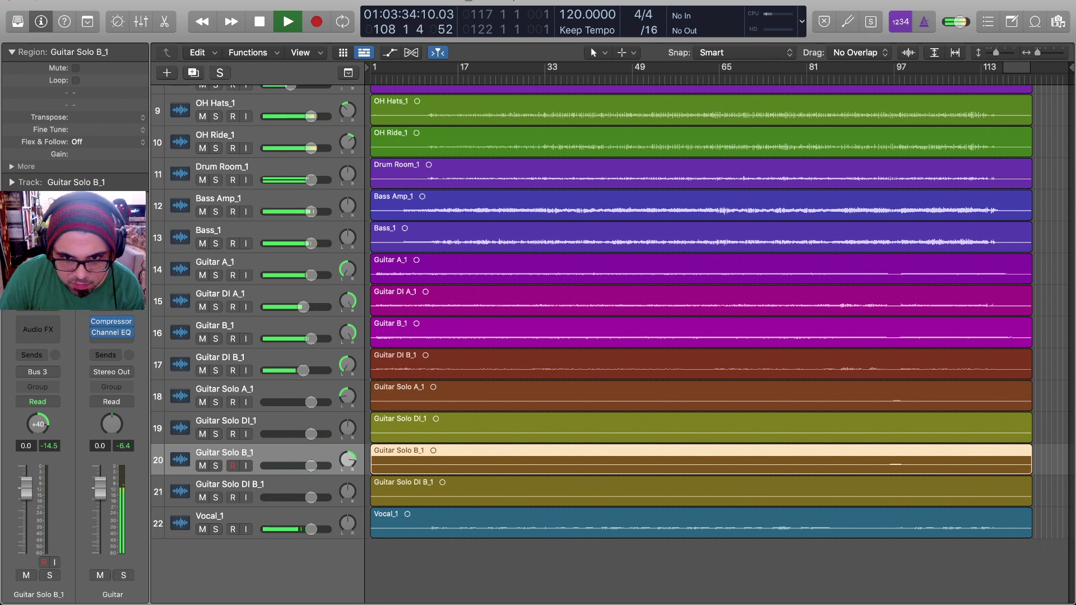
Step: Select the Guitar Solo A_1 track, deselect its region and listen to the end of the song, stopping playback near bar 120
{"action": "left_click", "coordinate": [700, 396]}
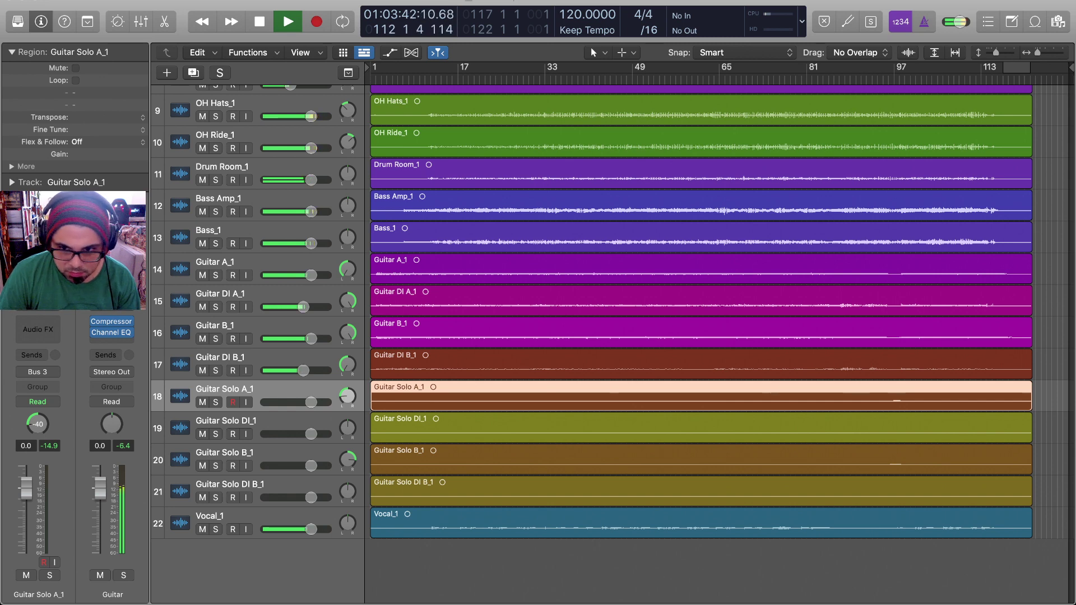
{"action": "key", "text": "alt+shift+d"}
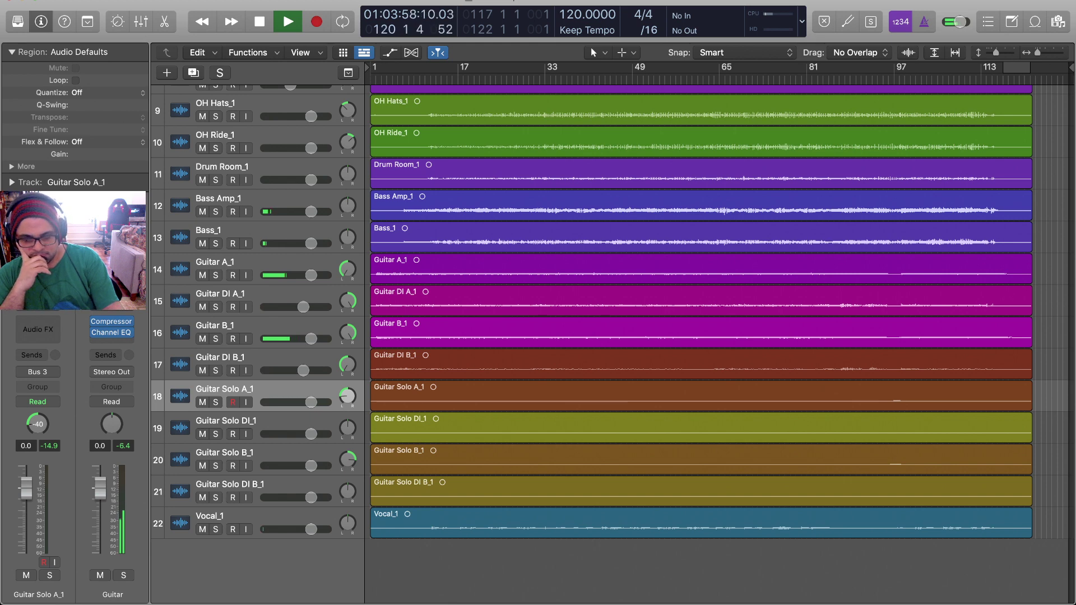
{"action": "key", "text": "space"}
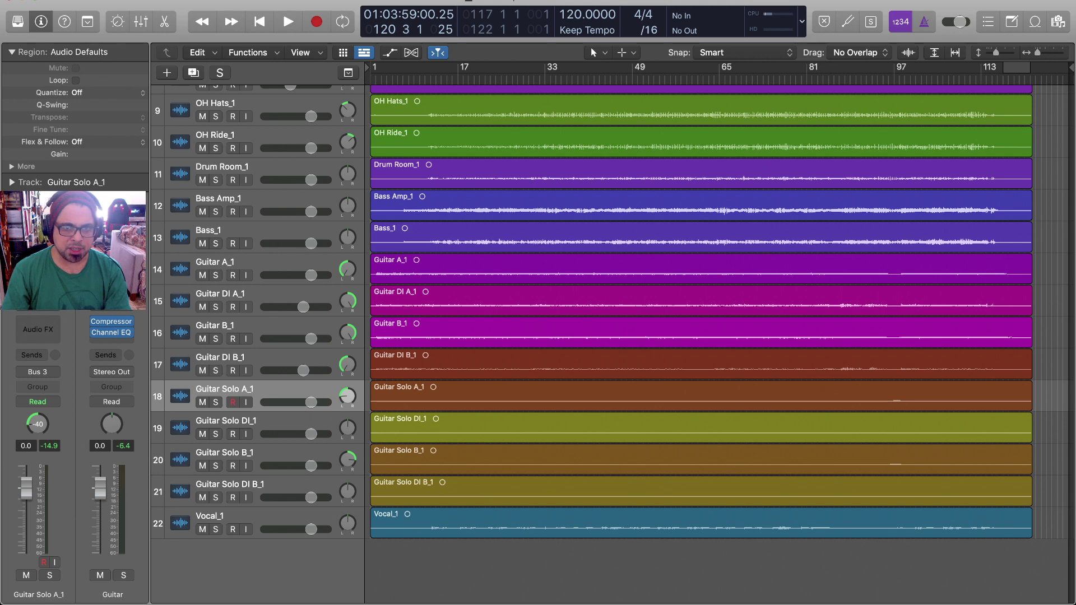
Step: Create a cycle range over the whole song, from bar 1 to bar 123
{"action": "left_click_drag", "start_coordinate": [392, 68], "coordinate": [571, 67]}
{"action": "left_click_drag", "start_coordinate": [482, 67], "coordinate": [460, 67]}
{"action": "left_click_drag", "start_coordinate": [548, 67], "coordinate": [1035, 67]}
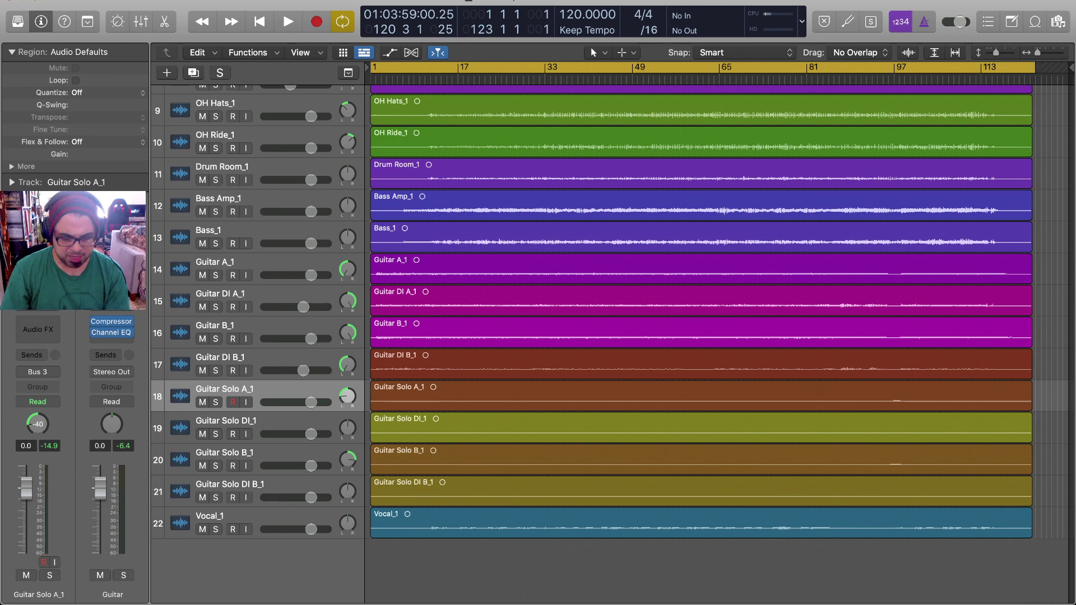
Step: Trim the end of the cycle range to bar 122, in line with the end of the audio regions
{"action": "key", "text": "super+Right"}
{"action": "key", "text": "super+Right"}
{"action": "key", "text": "super+Right"}
{"action": "key", "text": "super+Right"}
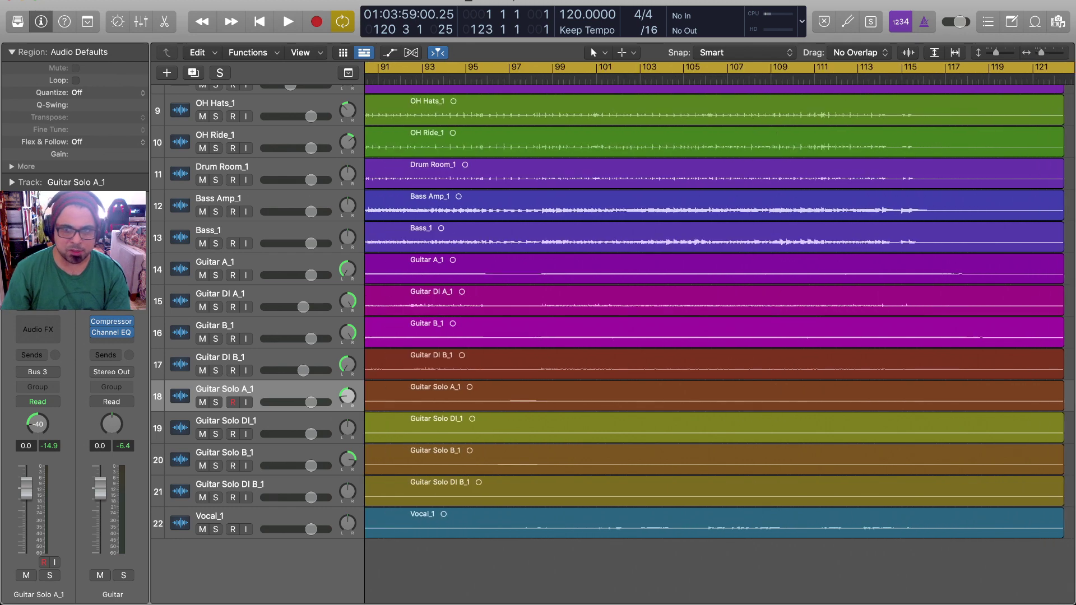
{"action": "scroll", "coordinate": [720, 332], "scroll_direction": "right", "scroll_amount": 4}
{"action": "scroll", "coordinate": [720, 331], "scroll_direction": "right", "scroll_amount": 2}
{"action": "left_click_drag", "start_coordinate": [937, 67], "coordinate": [927, 68]}
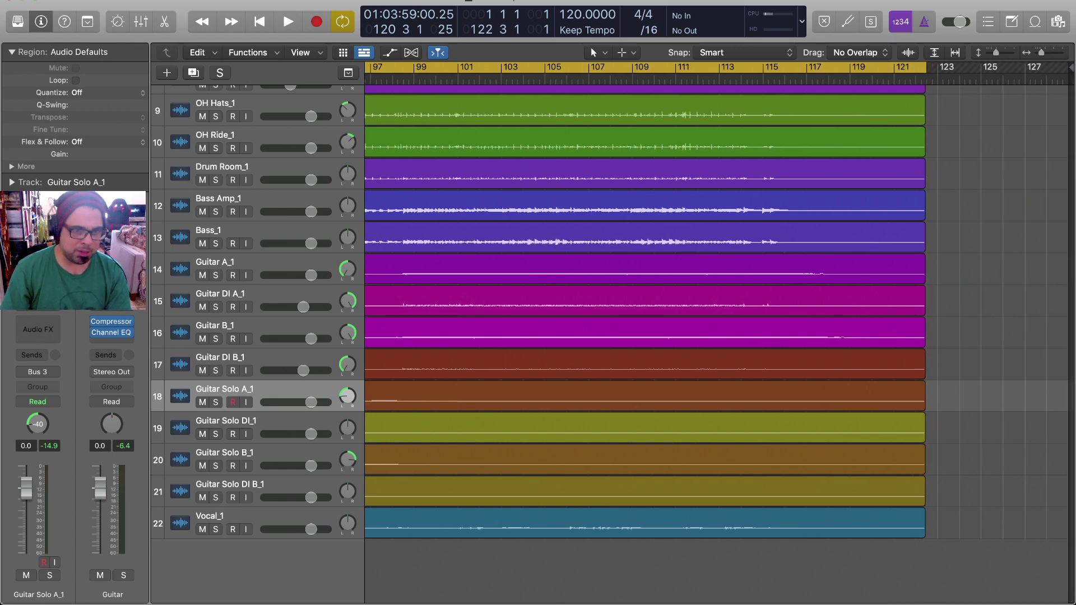
{"action": "key", "text": "z"}
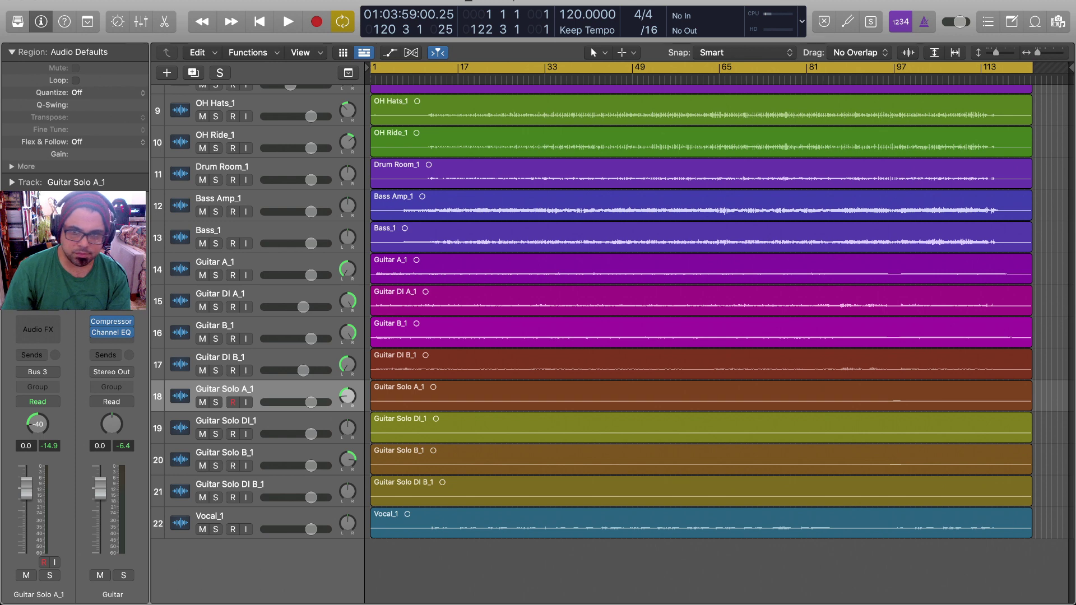
Step: Toggle cycle mode off and back on for bars 1 to 122, and return the playhead to the song start
{"action": "key", "text": "c"}
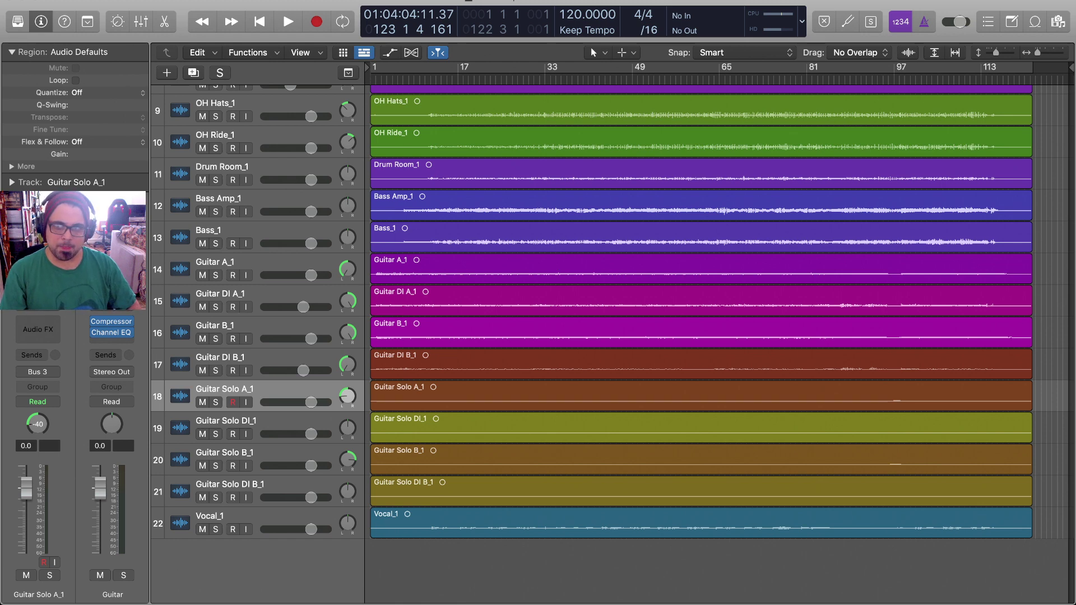
{"action": "key", "text": "c"}
{"action": "key", "text": "Return"}
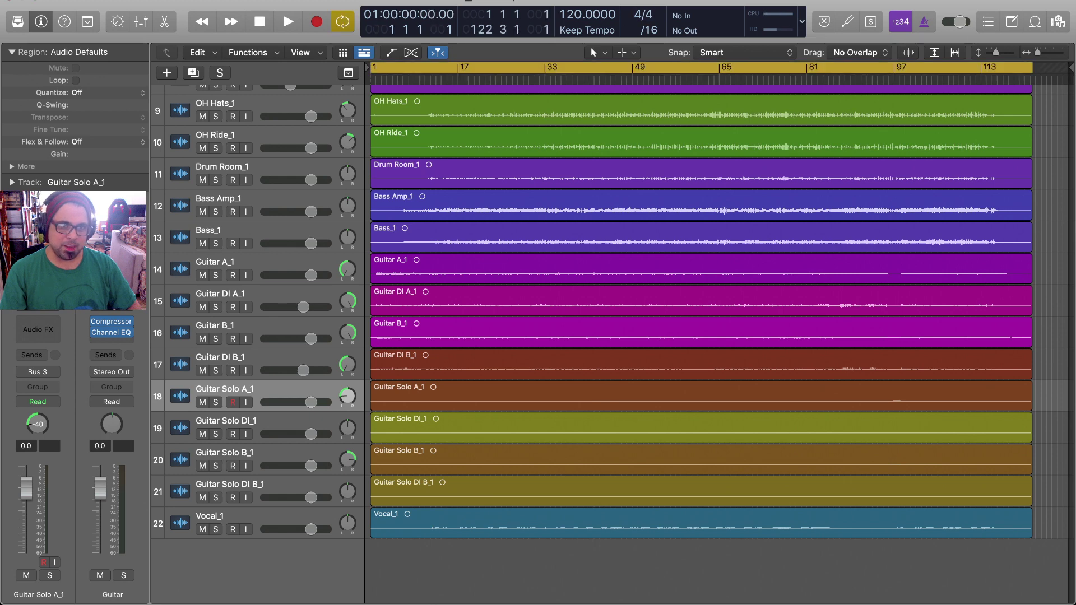